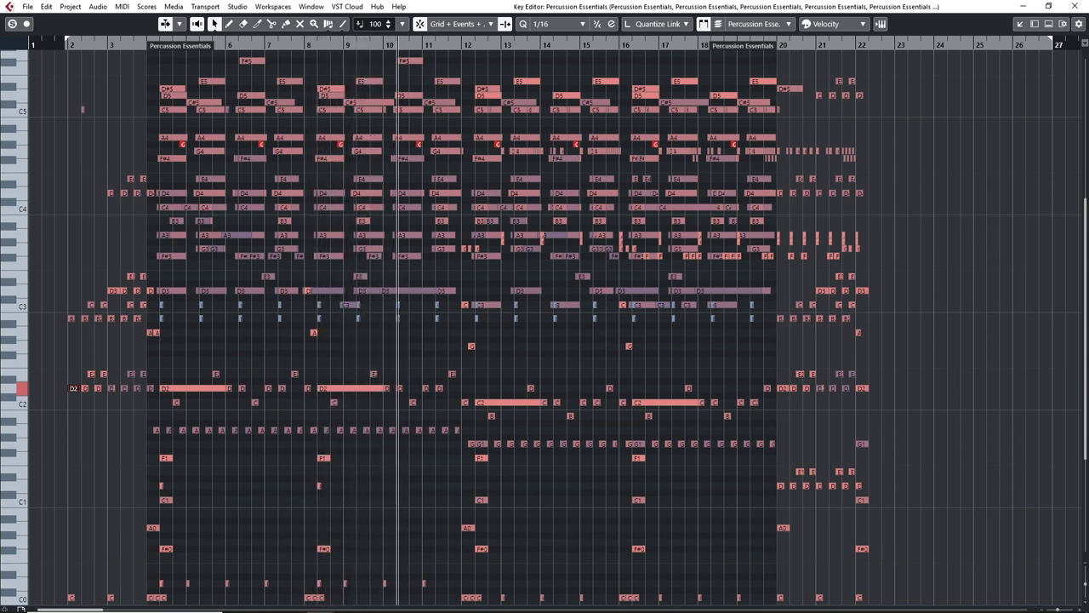
Play the finished arrangement while viewing its notes in the key editor and its tracks in the project window.
key(Return)
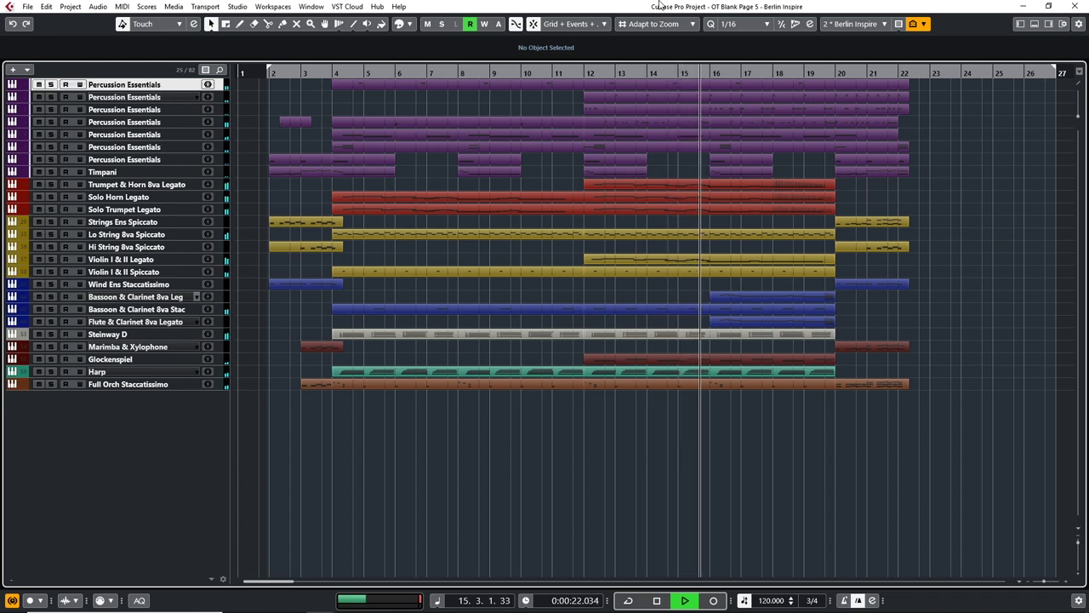
key(alt+Tab)
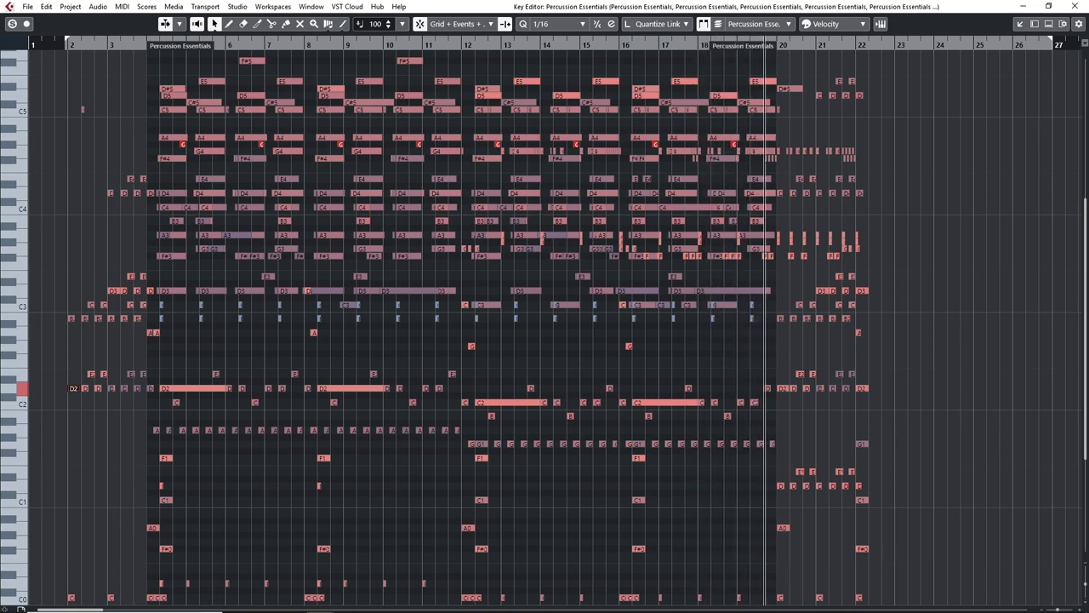
key(Return)
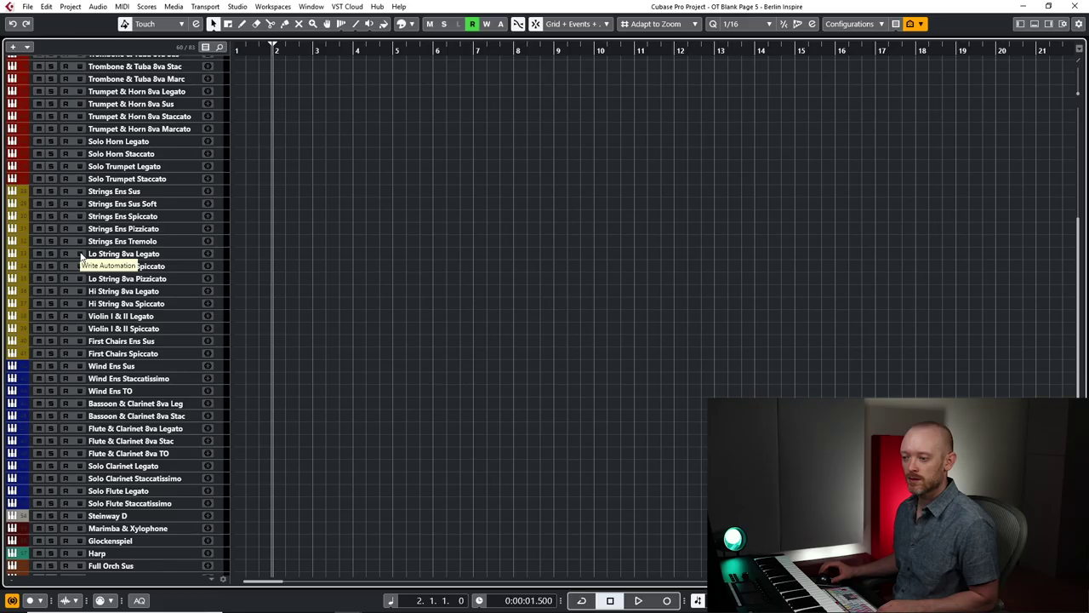
Record a horn melody on the Solo Horn Legato track, from bar 2 to about bar 18.
scroll(81, 255, down, 1)
scroll(81, 255, up, 6)
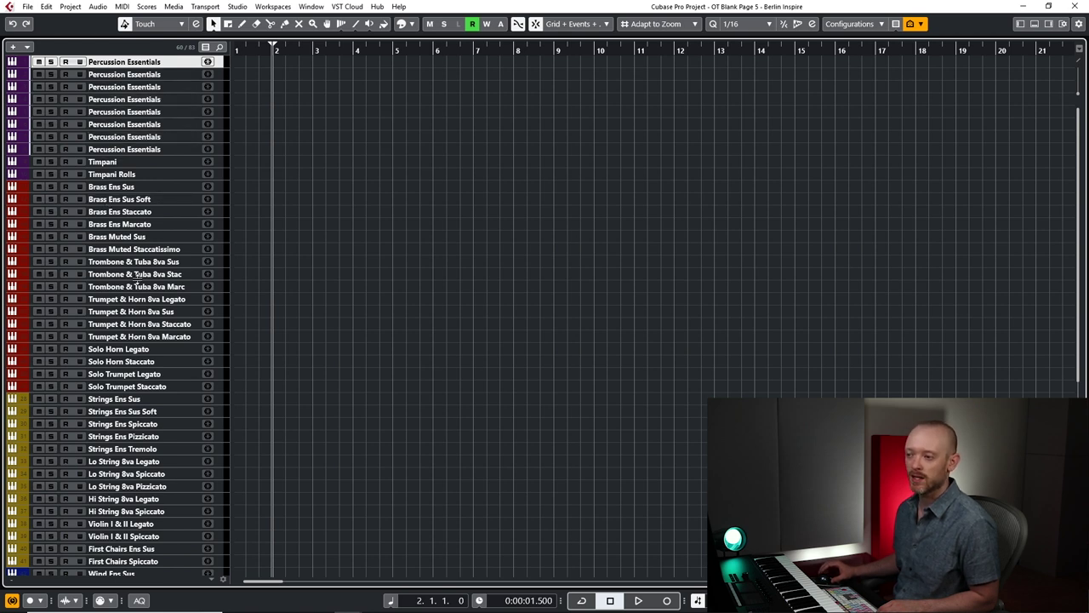
scroll(136, 272, down, 5)
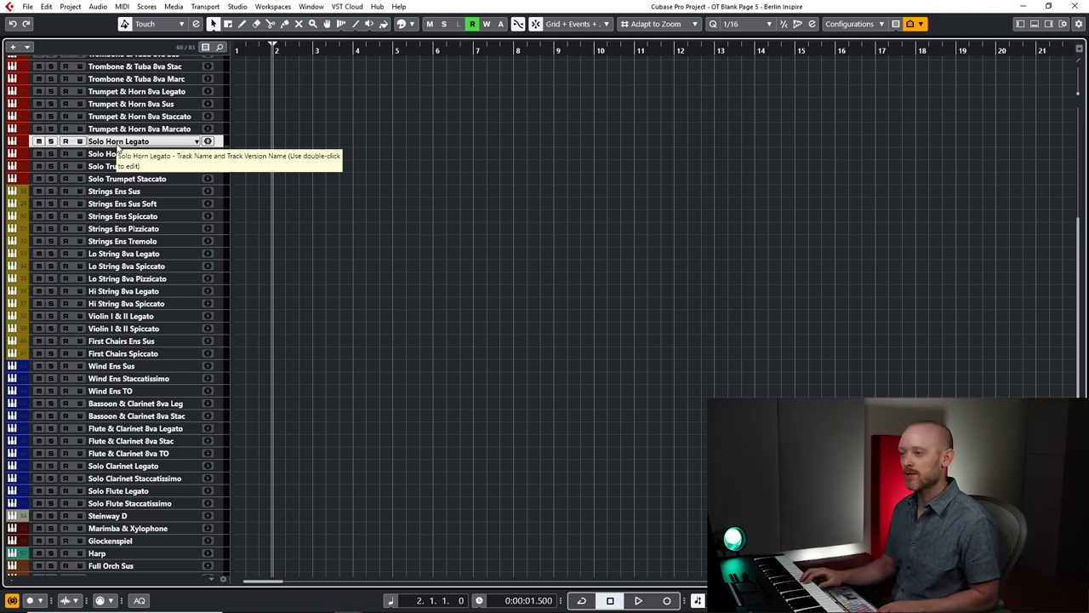
key(KP_Multiply)
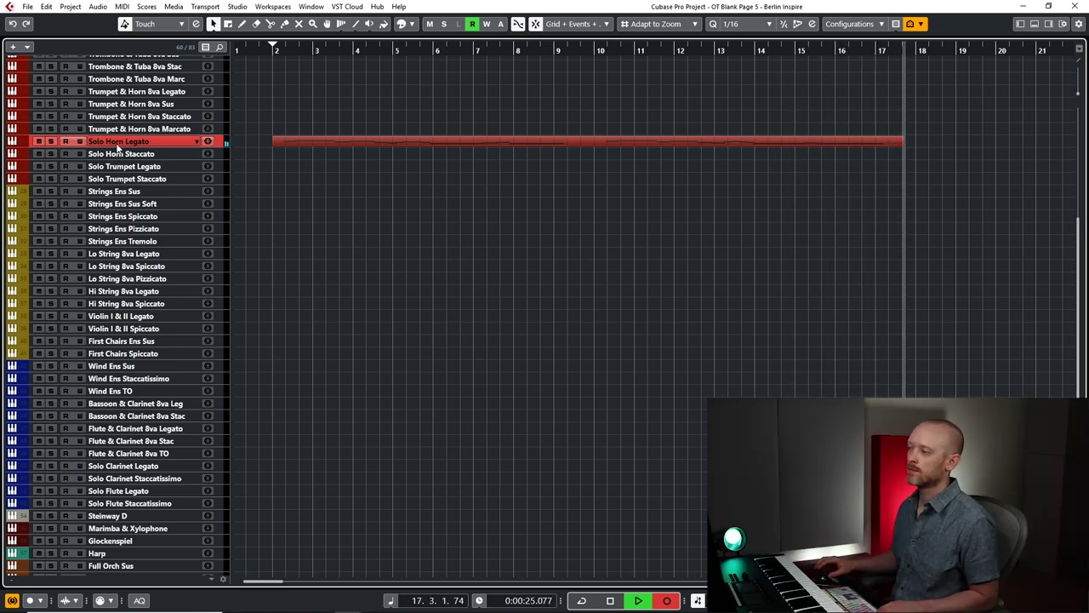
key(space)
key(h)
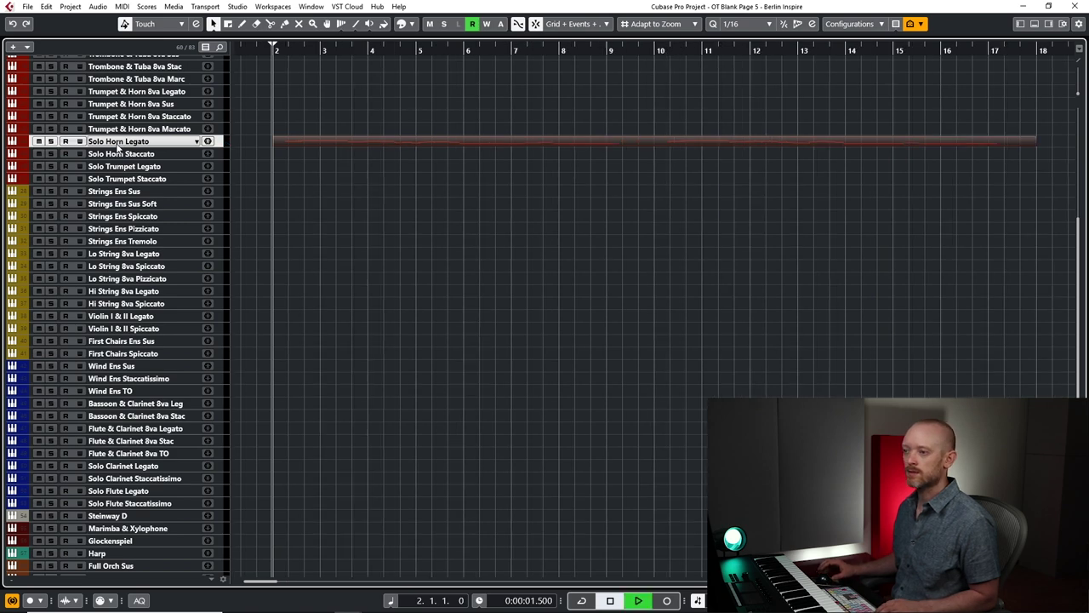
Open the Solo Horn Legato part for note editing and lengthen the F#3 before bar 5 to overlap the following E3.
key(space)
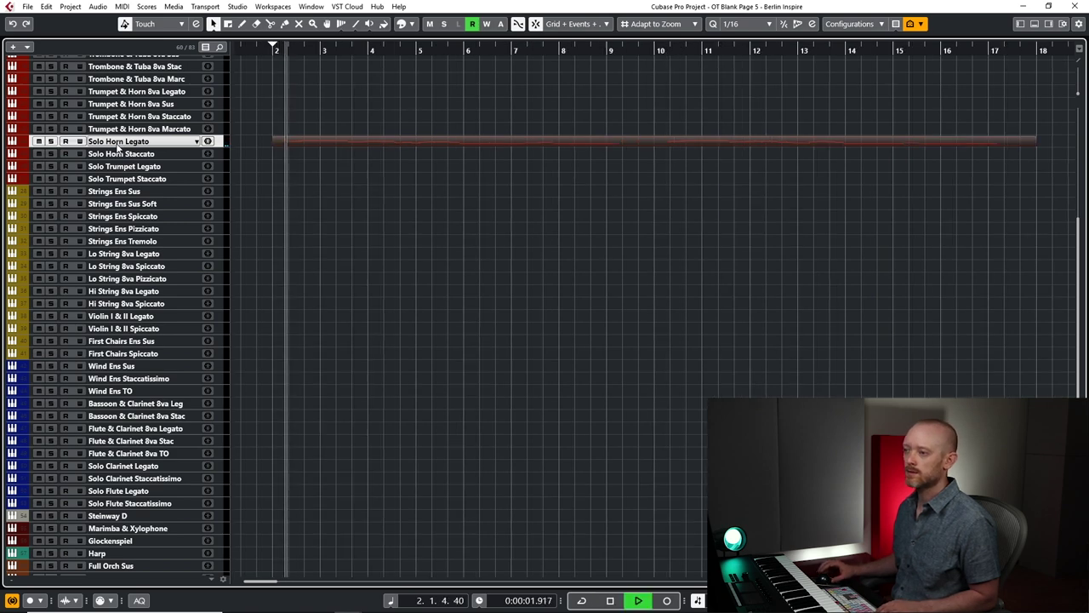
double_click(339, 139)
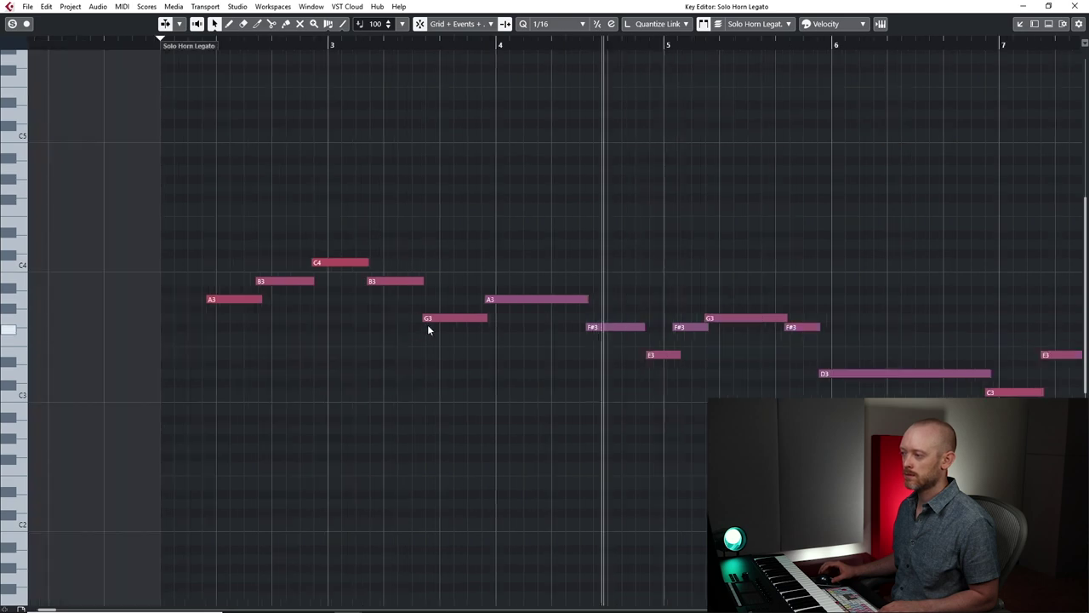
key(g)
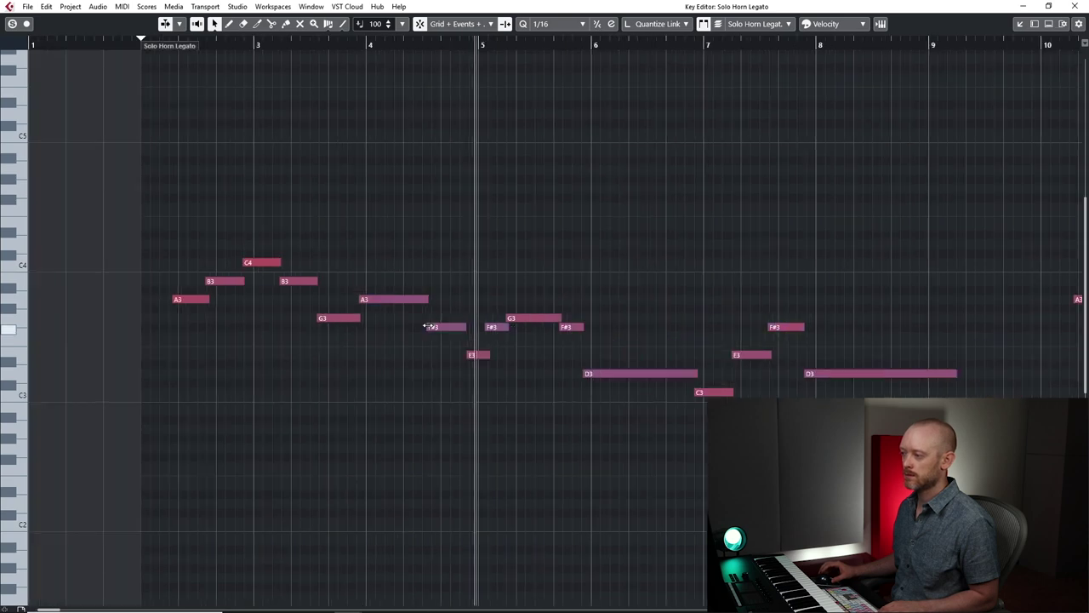
key(space)
key(h)
click(467, 354)
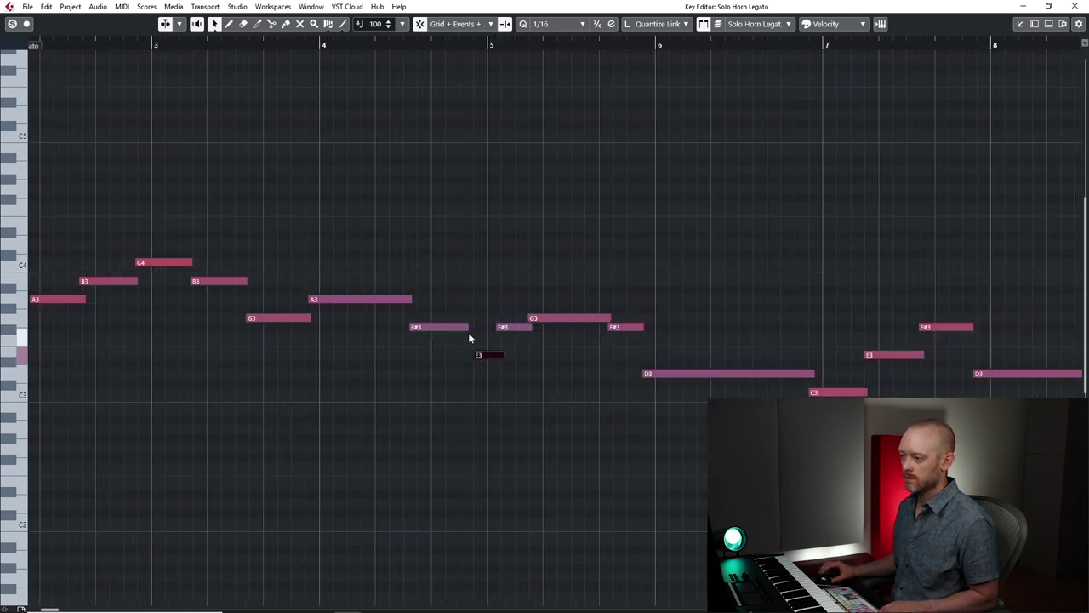
drag(468, 326, 475, 332)
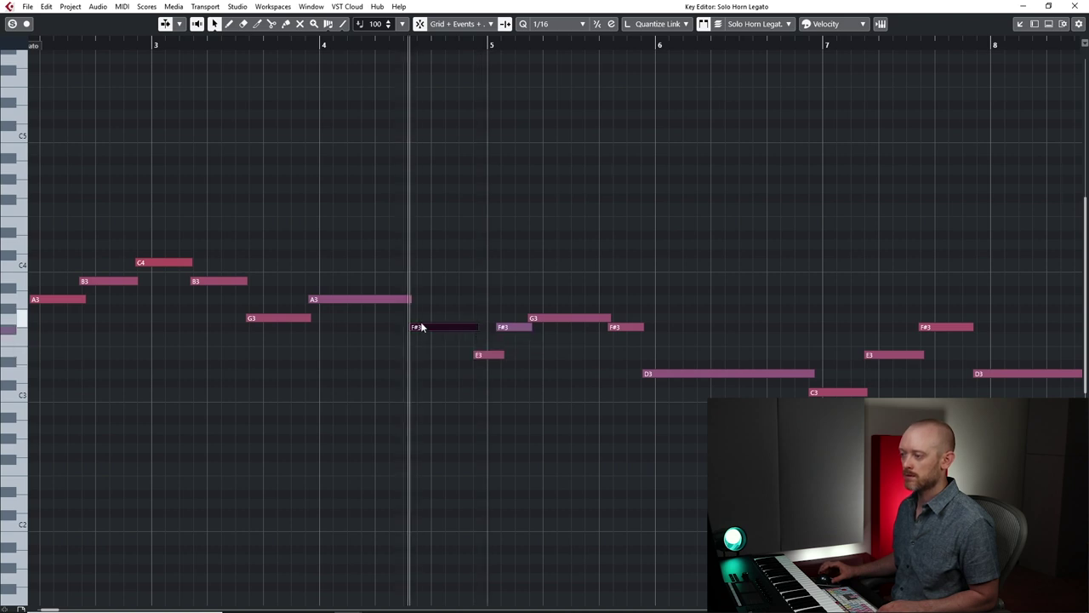
Play back the rest of the horn melody, check the A3 after bar 10, and close the key editor.
key(space)
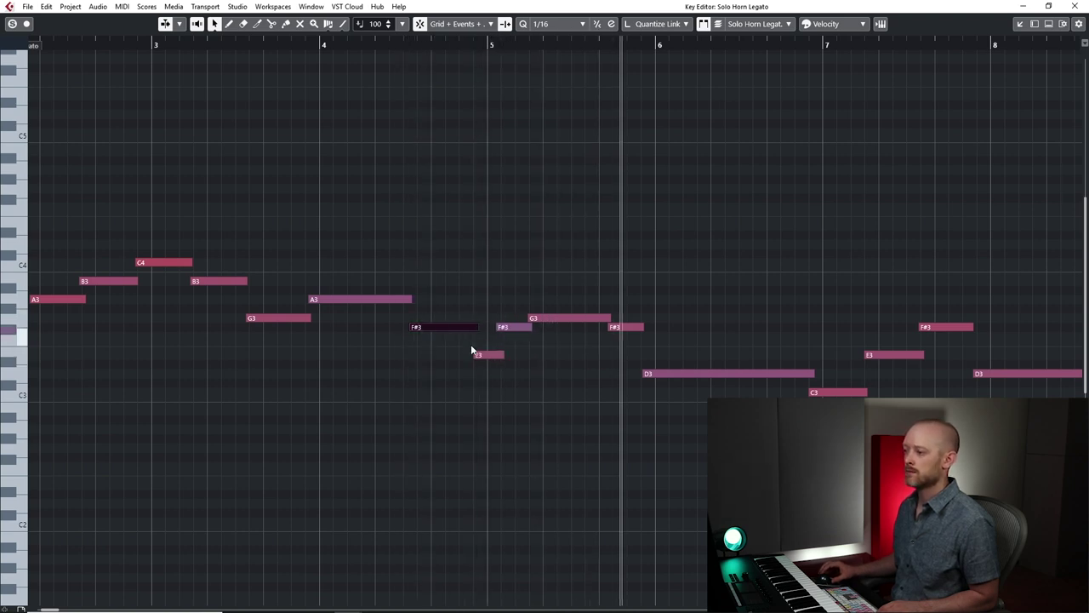
key(f)
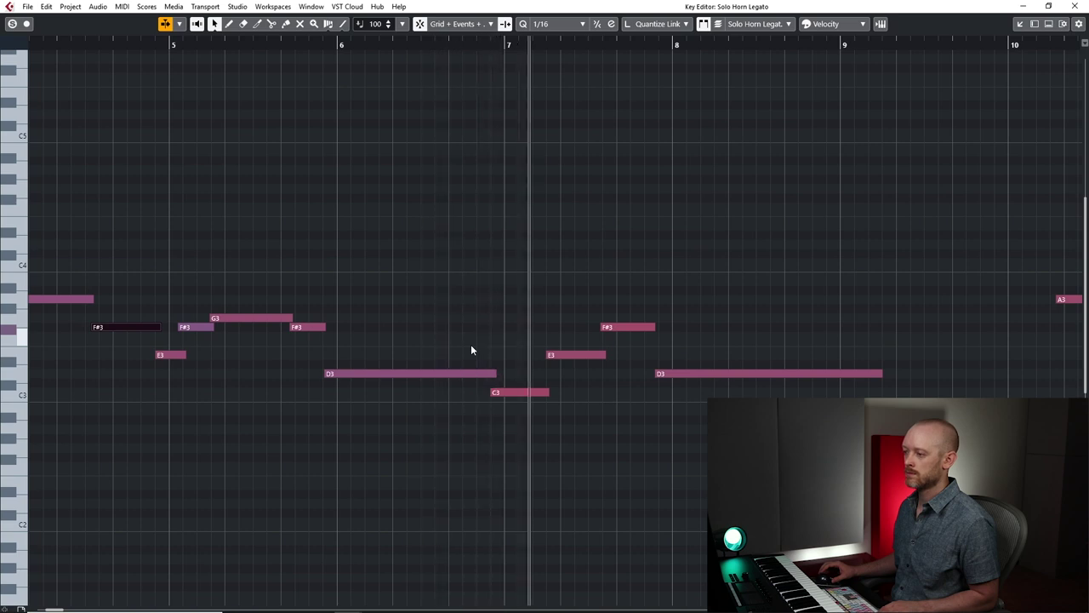
key(g)
key(g)
key(g)
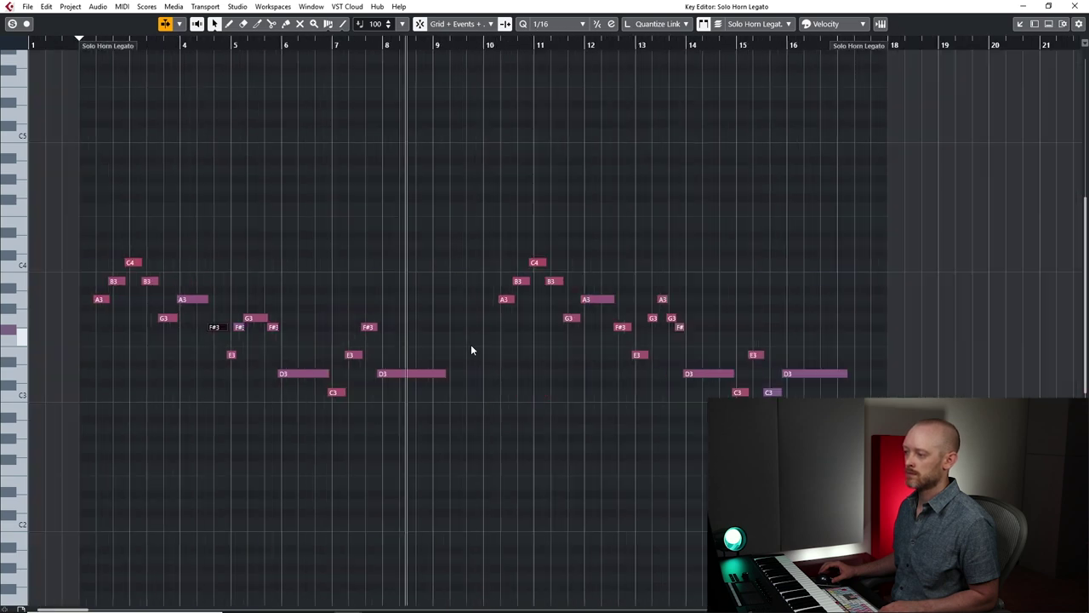
key(space)
click(504, 299)
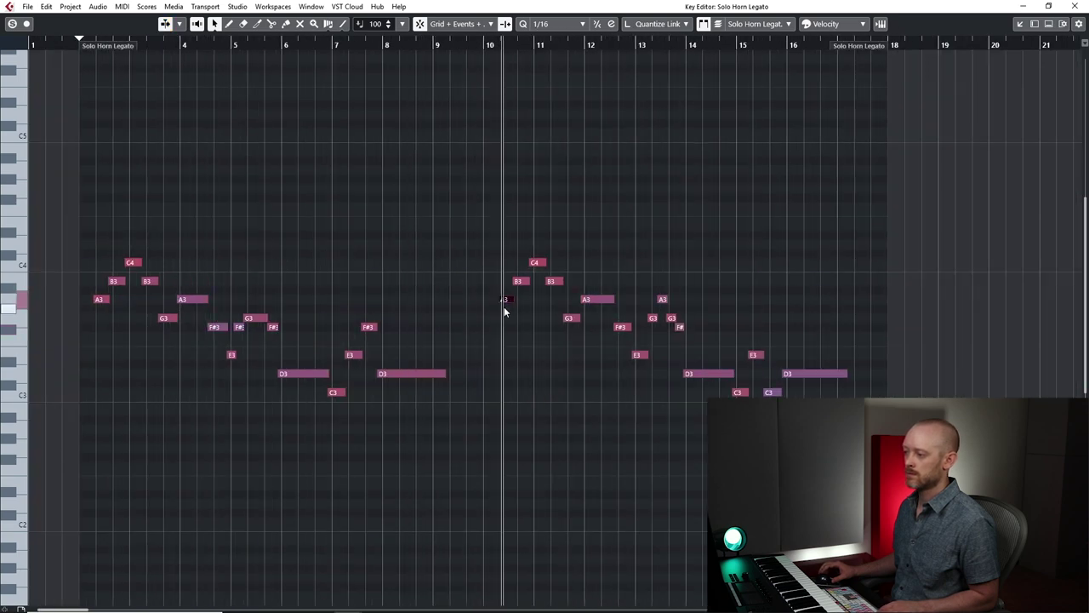
key(space)
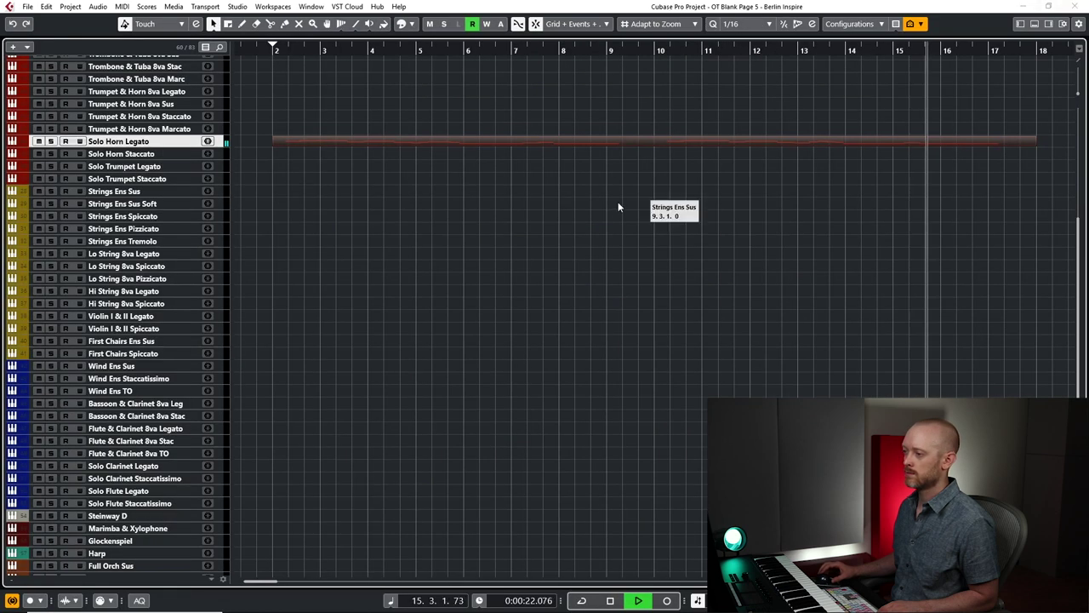
click(1074, 6)
Copy the Solo Horn Legato part to the Solo Trumpet Legato track and open the copy for note editing.
click(295, 143)
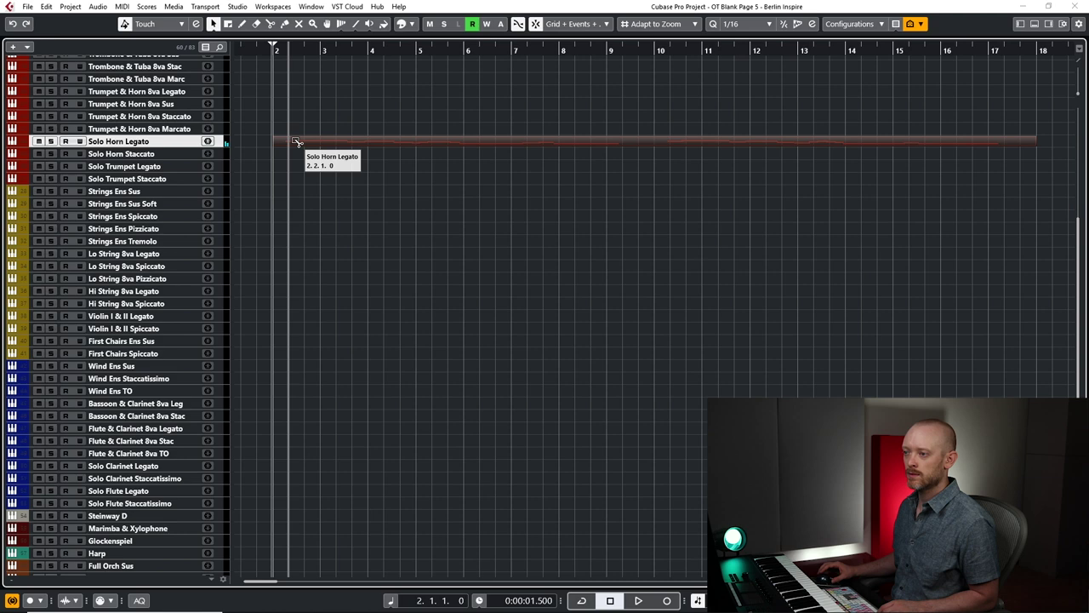
drag(295, 142, 311, 165)
double_click(312, 165)
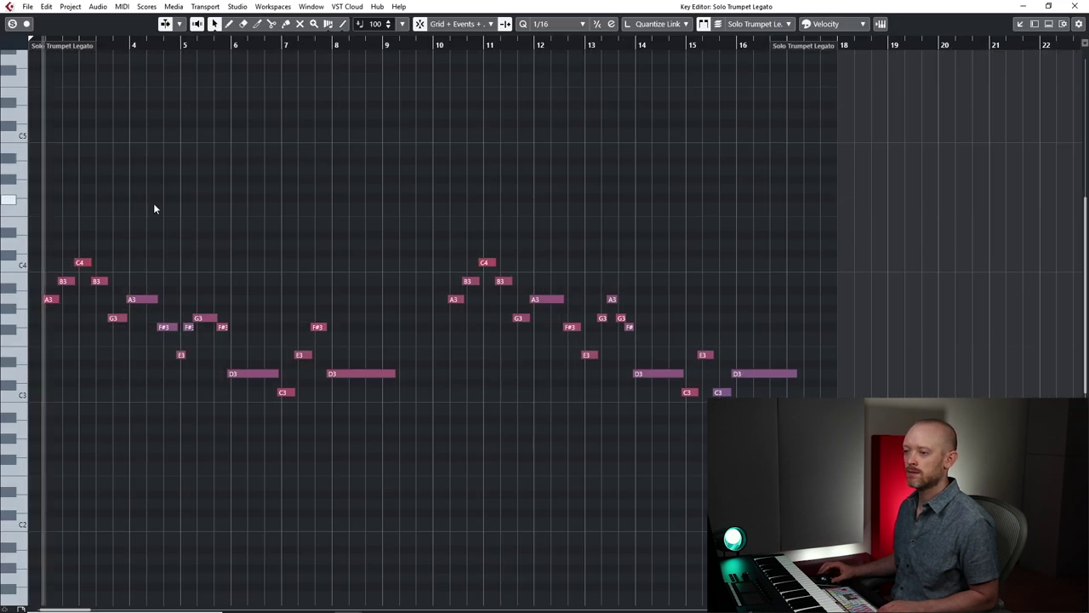
Trim the first A3 of the trumpet part so it starts slightly later, and play the part back.
scroll(42, 257, up, 3)
key(space)
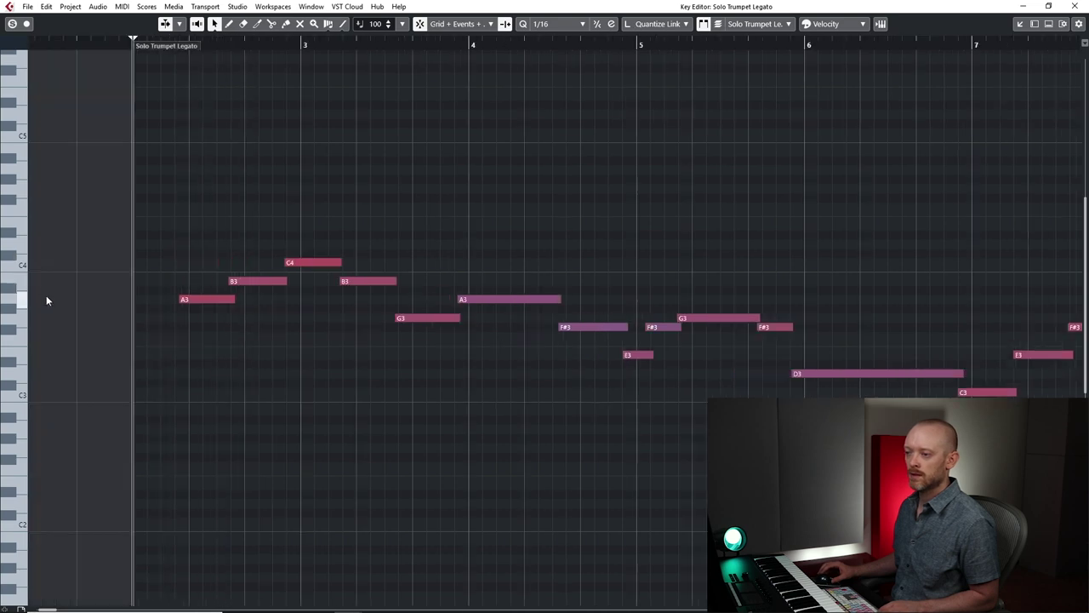
drag(181, 300, 184, 300)
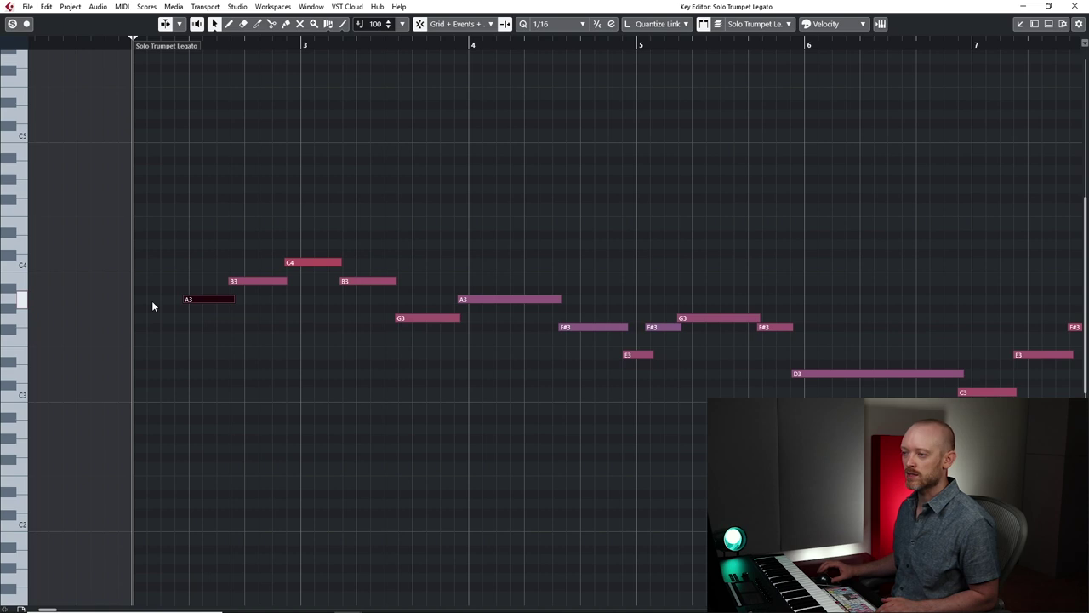
key(space)
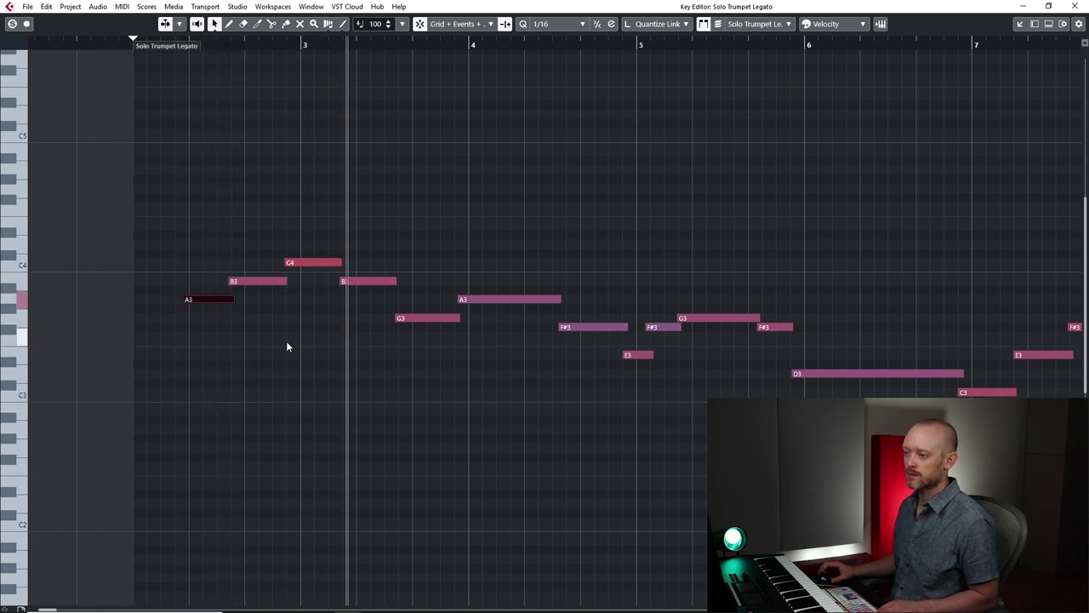
key(f)
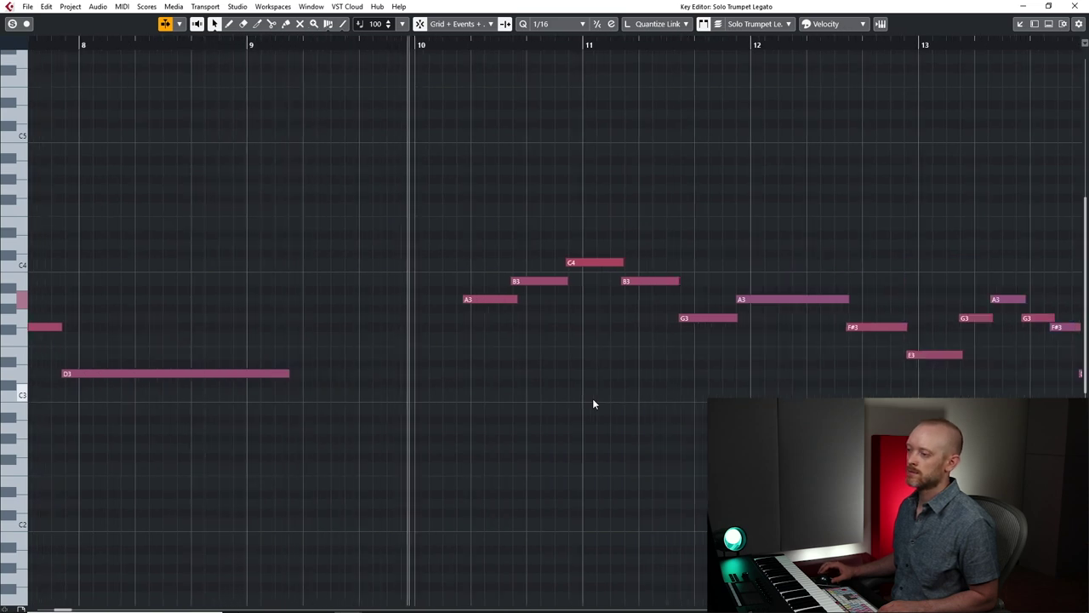
Trim the start of the trumpet part's A3 after bar 10 and close the key editor.
click(466, 299)
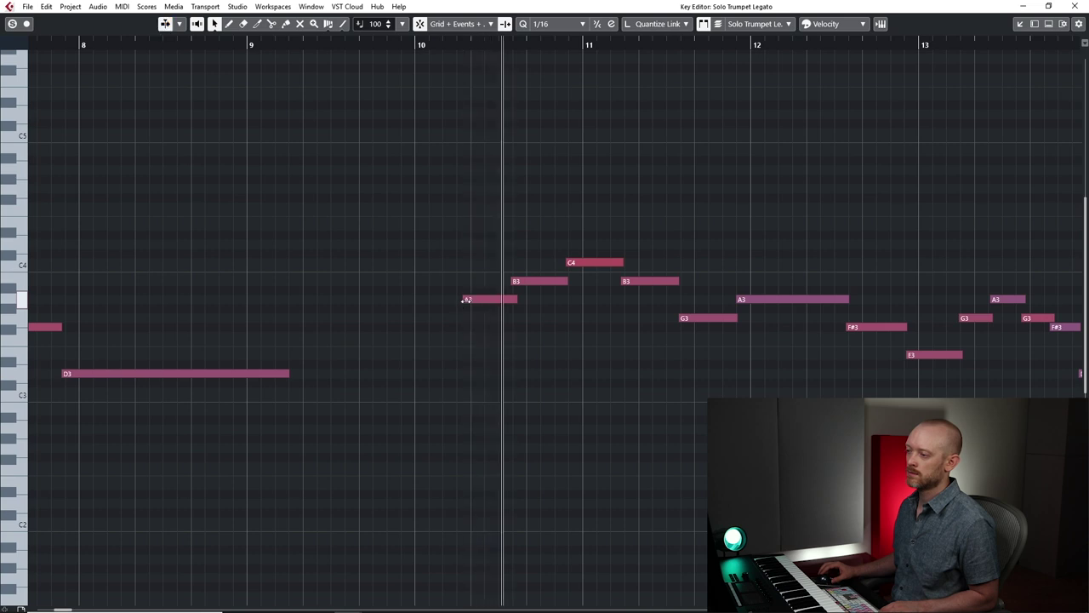
drag(468, 300, 469, 302)
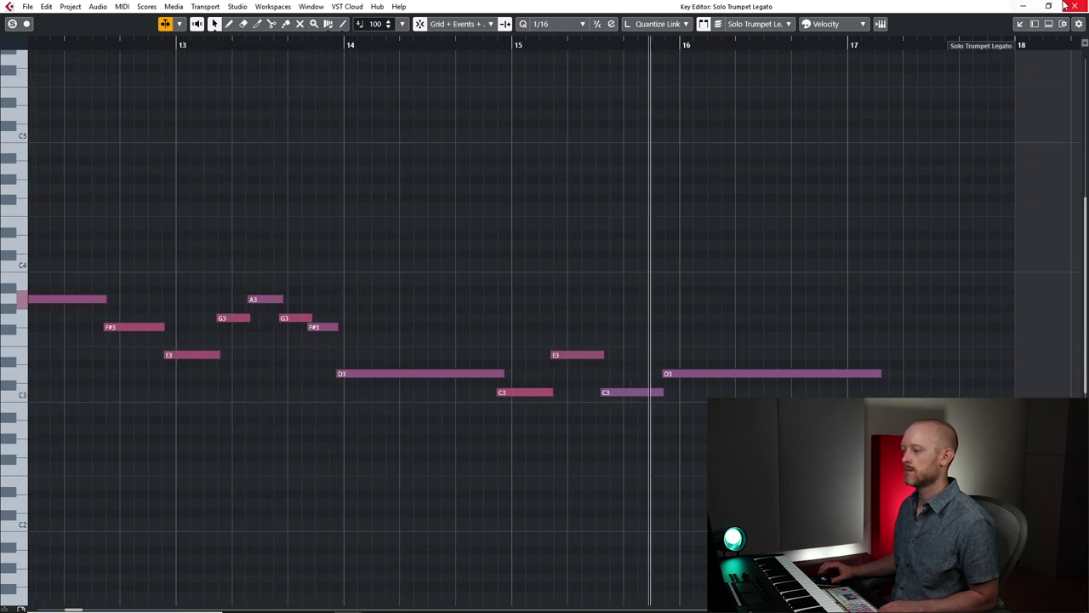
drag(601, 391, 608, 392)
mouse_move(600, 351)
mouse_down()
mouse_move(620, 352)
mouse_move(604, 352)
mouse_up()
click(1074, 6)
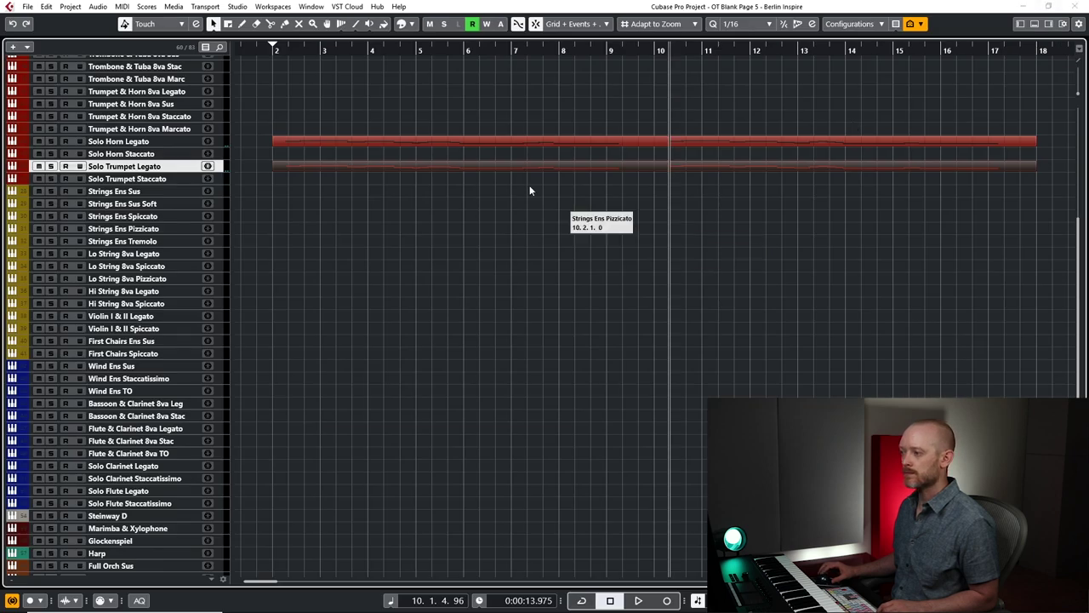
Copy the Solo Horn Legato part to the Trumpet & Horn 8va Legato track at the same position.
scroll(525, 115, up, 5)
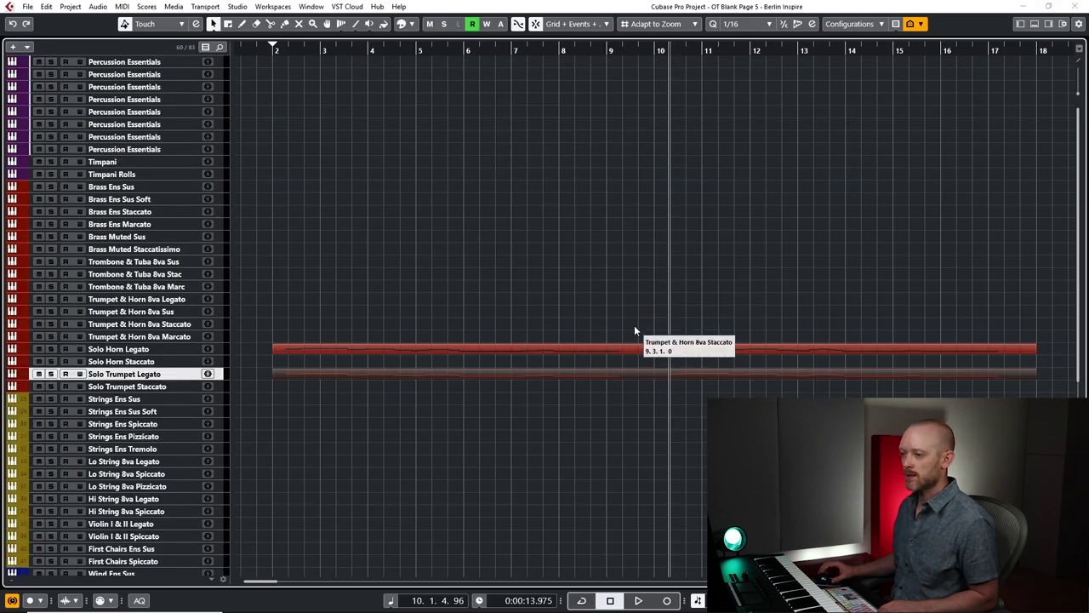
click(644, 348)
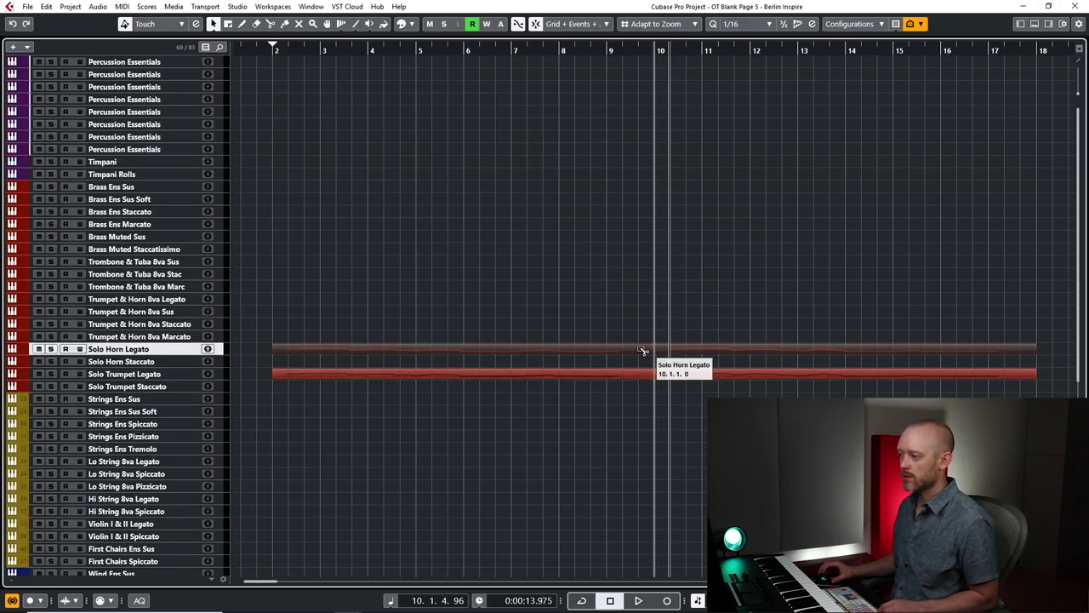
mouse_move(644, 297)
mouse_down()
mouse_move(644, 276)
mouse_move(645, 298)
mouse_up()
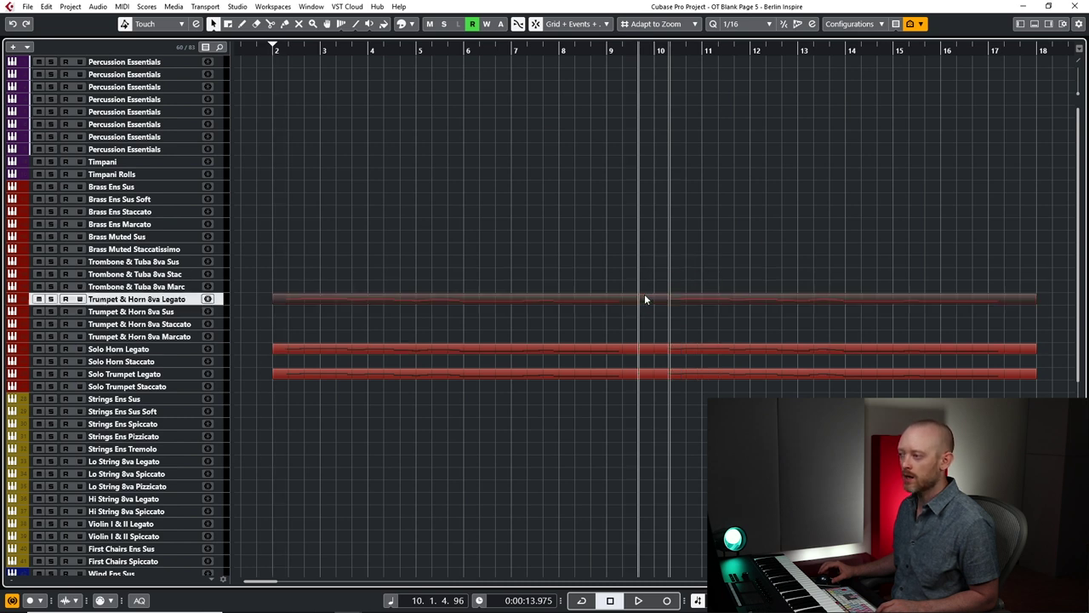
Split the Trumpet & Horn 8va Legato part at bar 10 and delete the section before it.
alt+click(655, 300)
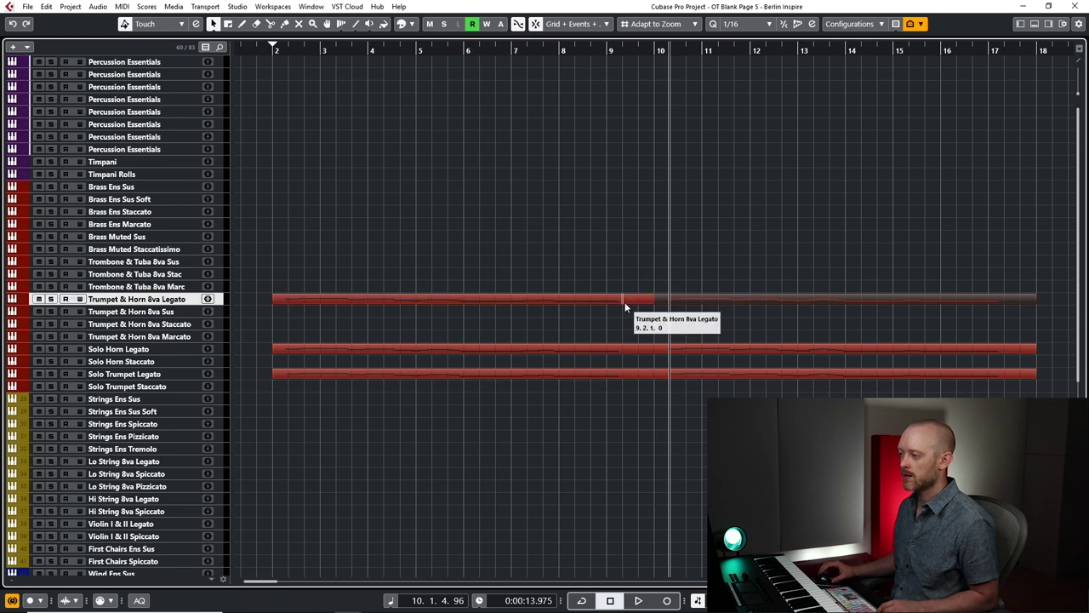
click(625, 302)
key(Delete)
Trim the opening A3 of the Trumpet & Horn 8va Legato part to start slightly later, during playback.
key(alt+space)
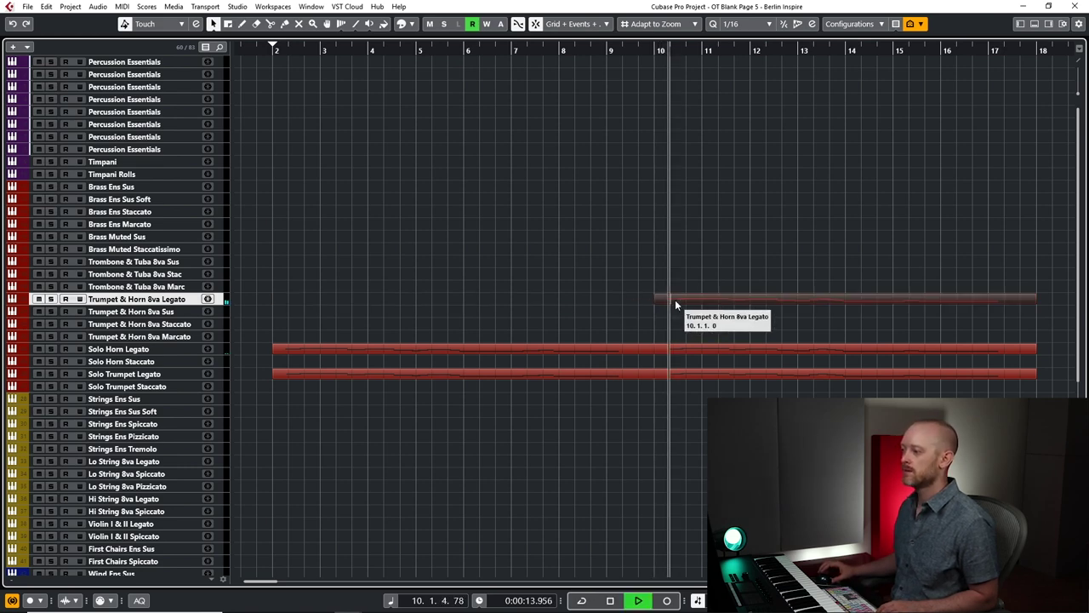
drag(675, 299, 677, 298)
double_click(677, 298)
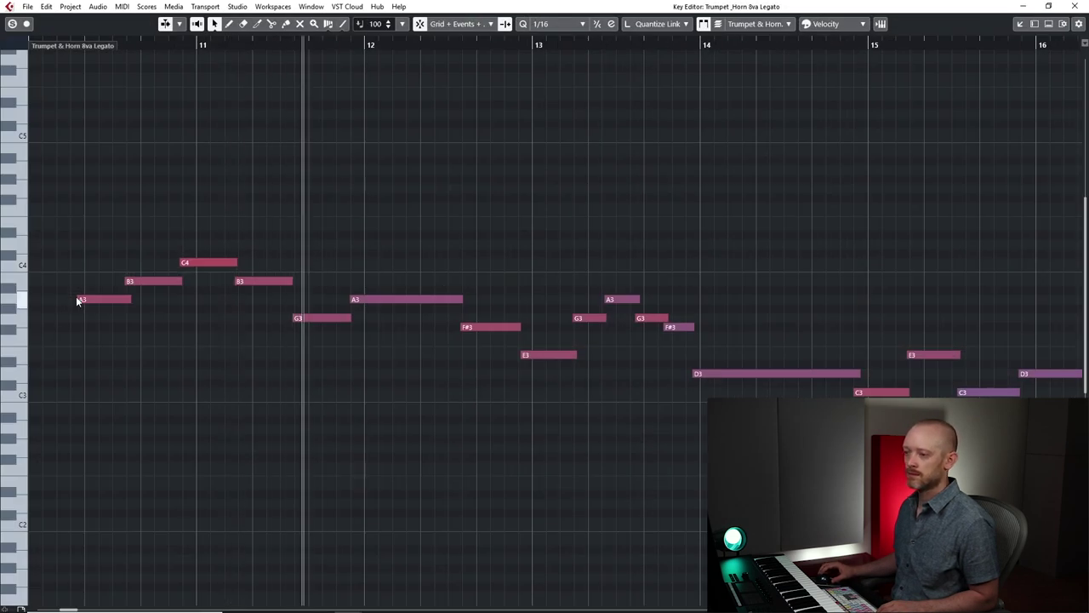
drag(77, 298, 85, 299)
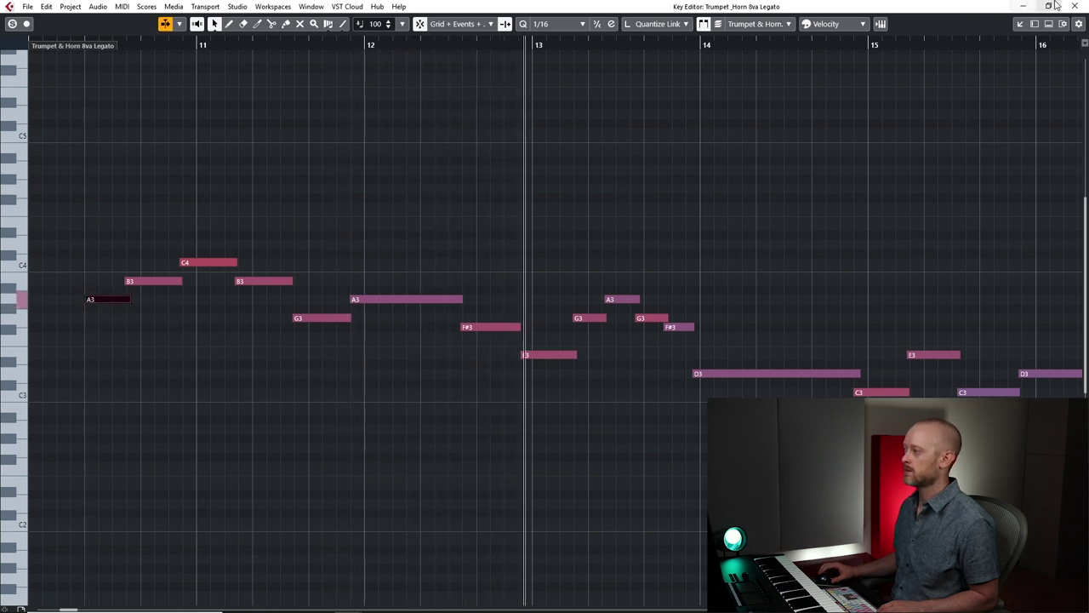
click(1073, 6)
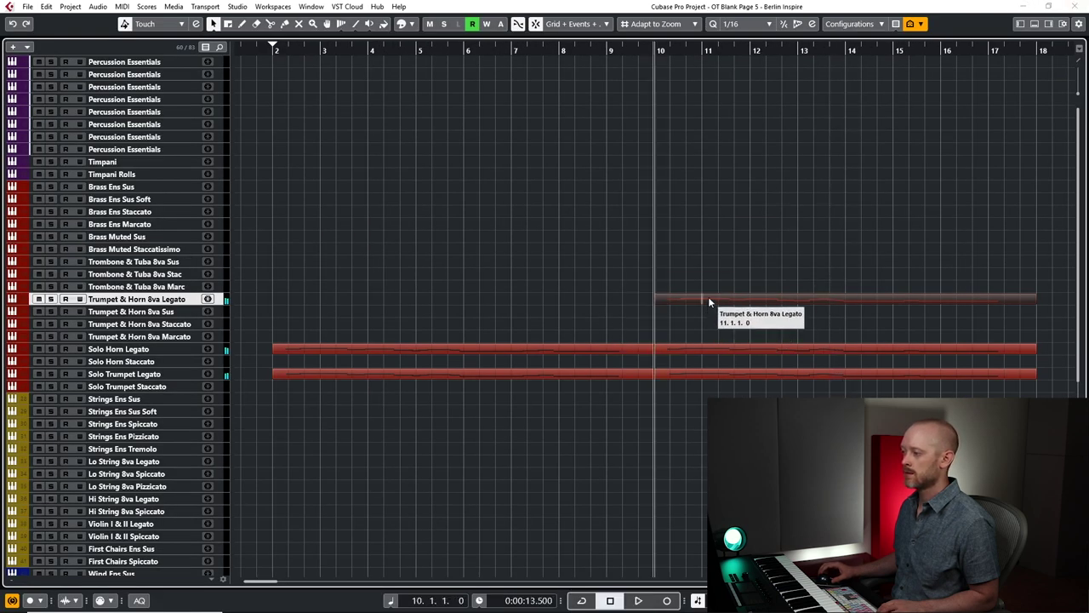
Copy the Trumpet & Horn 8va Legato part to the Violin I & II Legato track at bar 10 and start playback.
drag(709, 302, 709, 460)
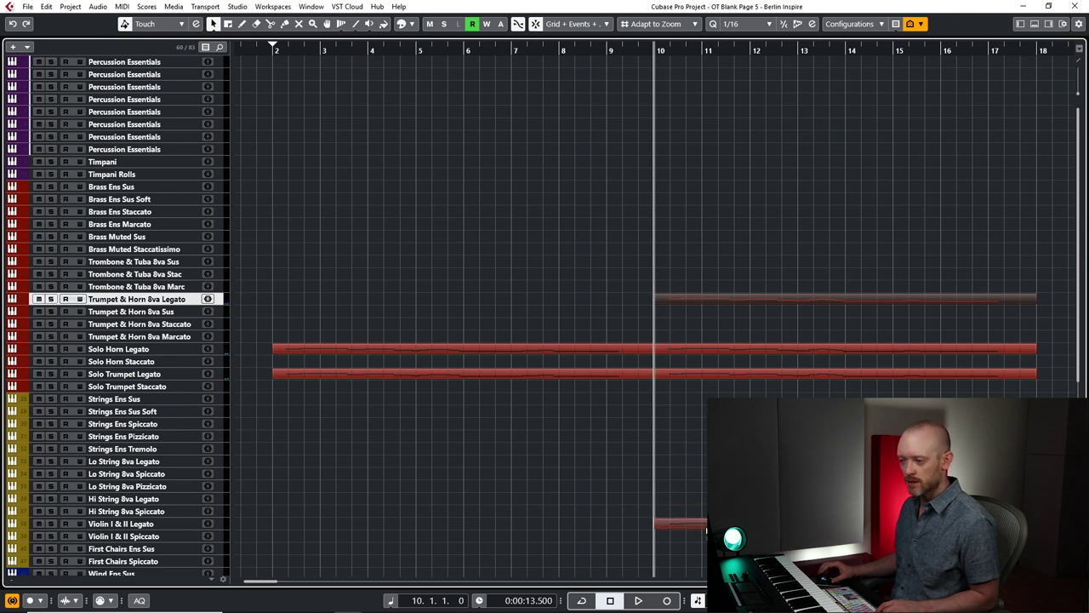
drag(705, 529, 705, 529)
key(space)
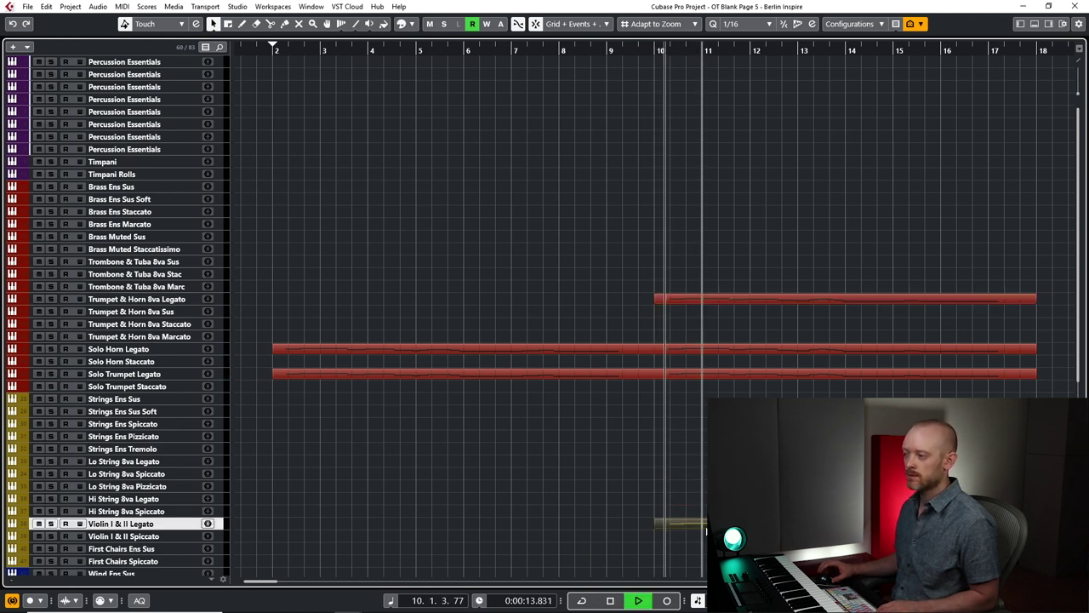
Select the Flute & Clarinet 8va Legato track and rehearse a line on it against playback from bar 10.
scroll(552, 444, down, 4)
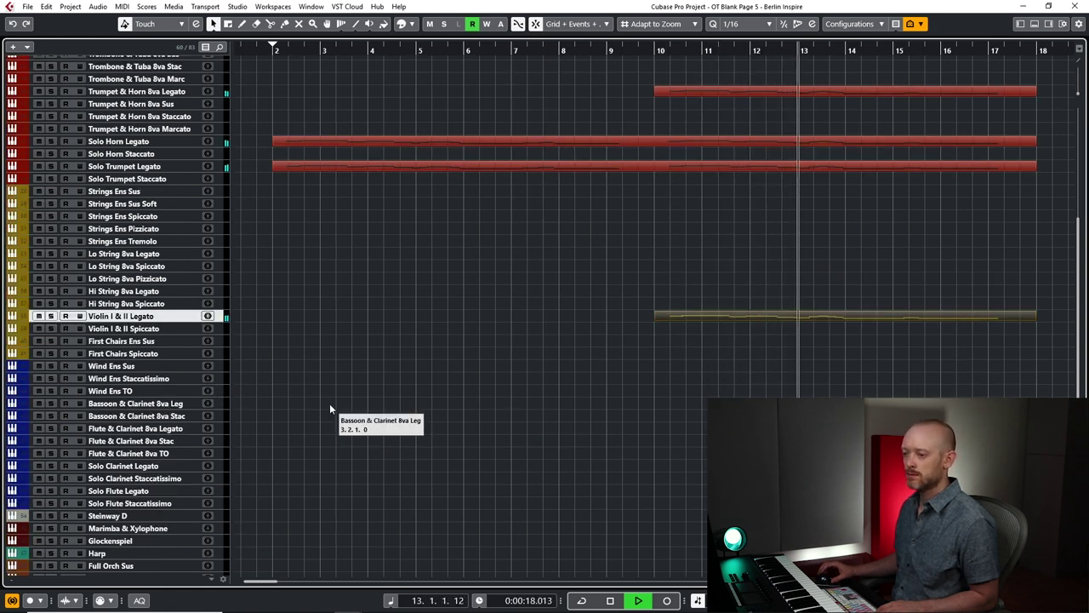
click(134, 430)
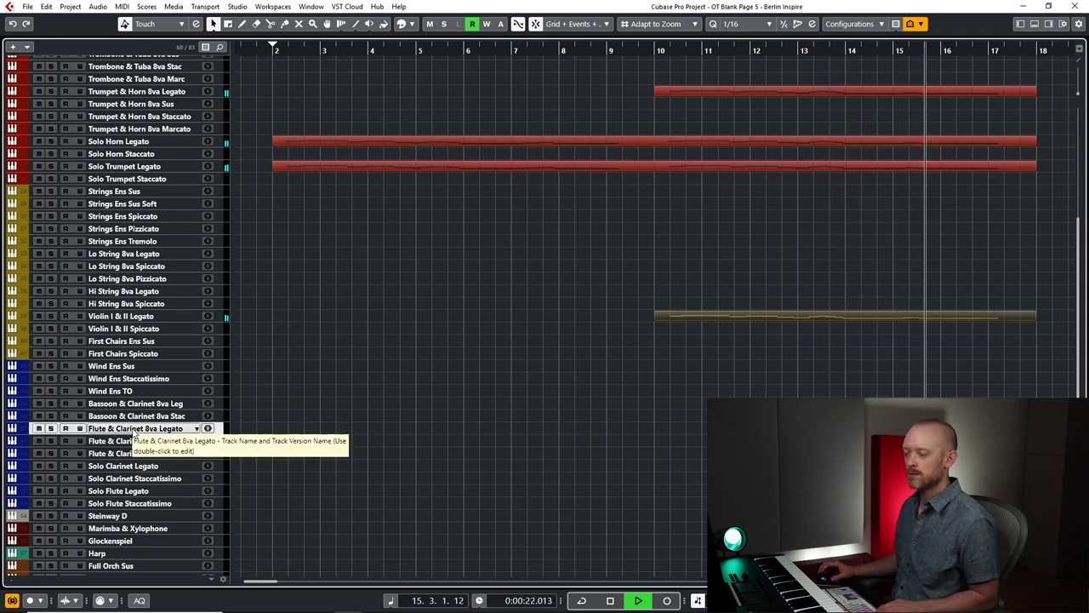
key(space)
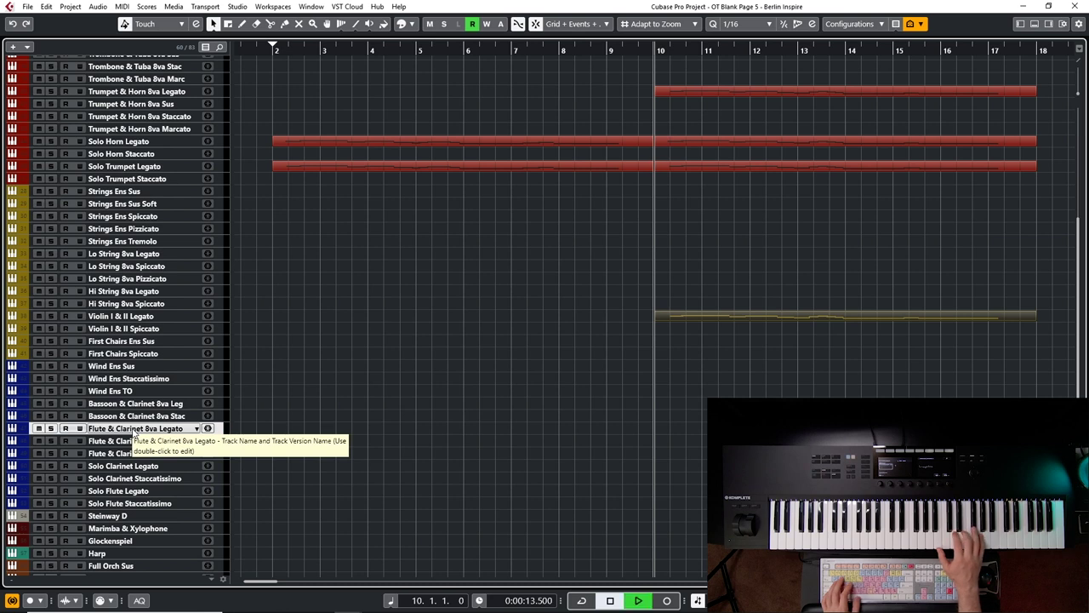
key(space)
key(space)
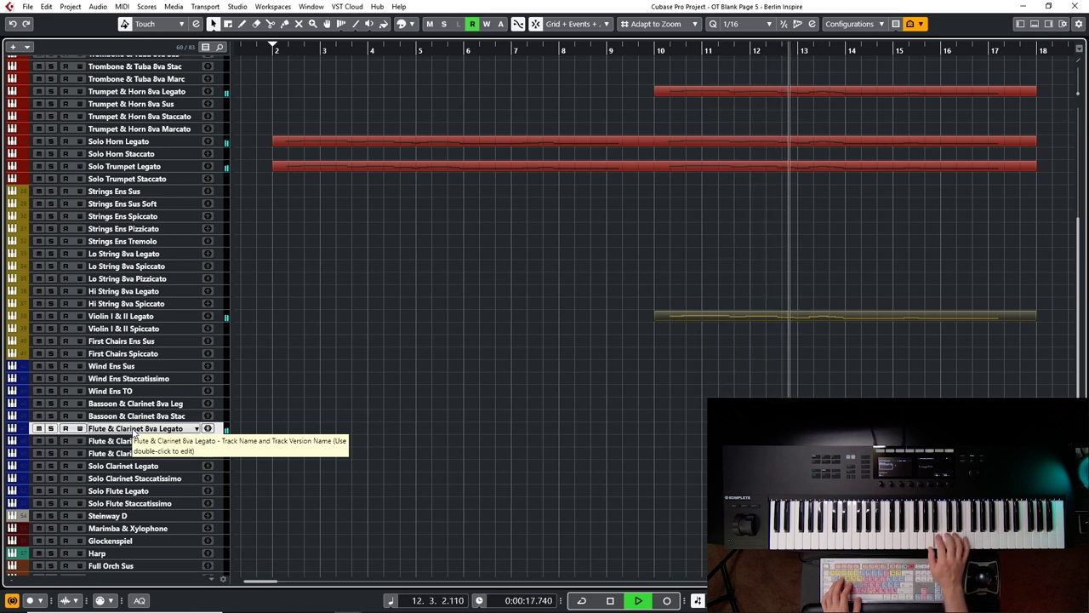
key(space)
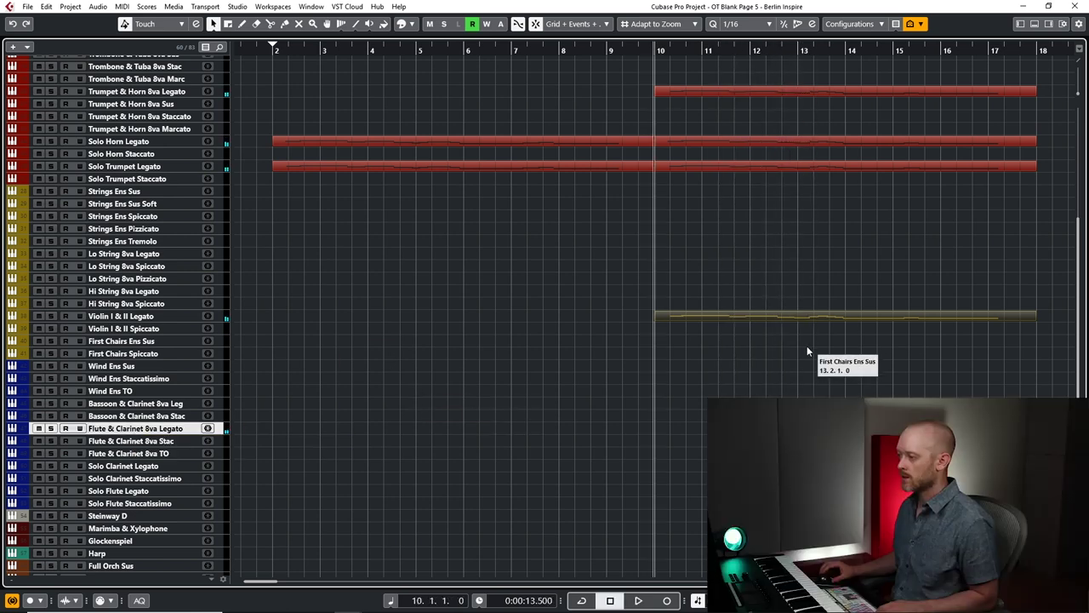
Record a line on the Flute & Clarinet 8va Legato track from bar 13 to just before bar 18.
click(799, 375)
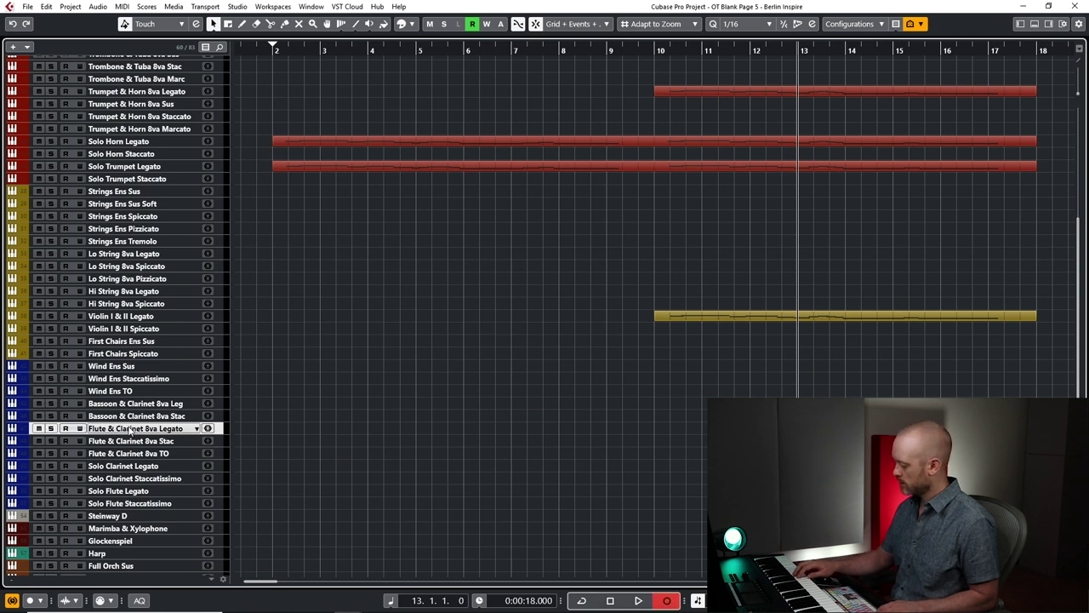
click(130, 430)
key(space)
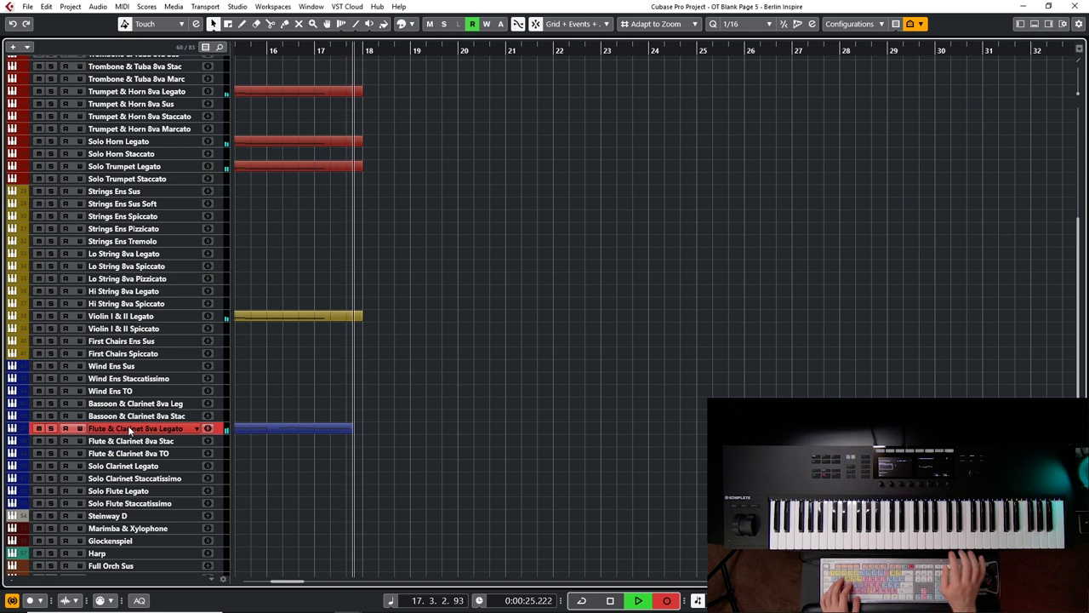
key(space)
key(g)
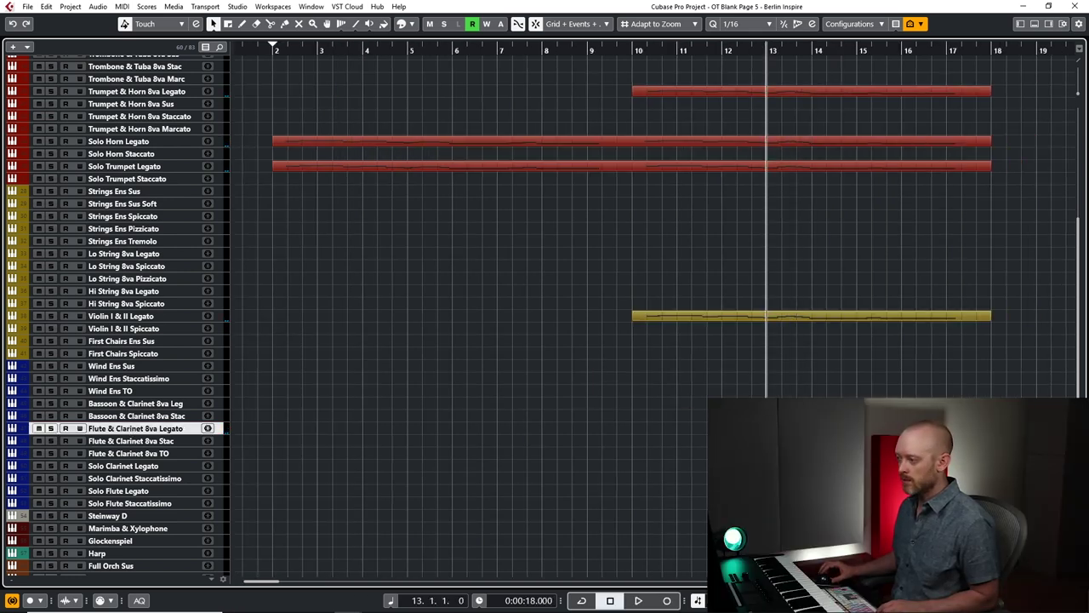
Select the Bassoon & Clarinet 8va Leg track and listen to the arrangement from bar 13.
key(Up)
key(Up)
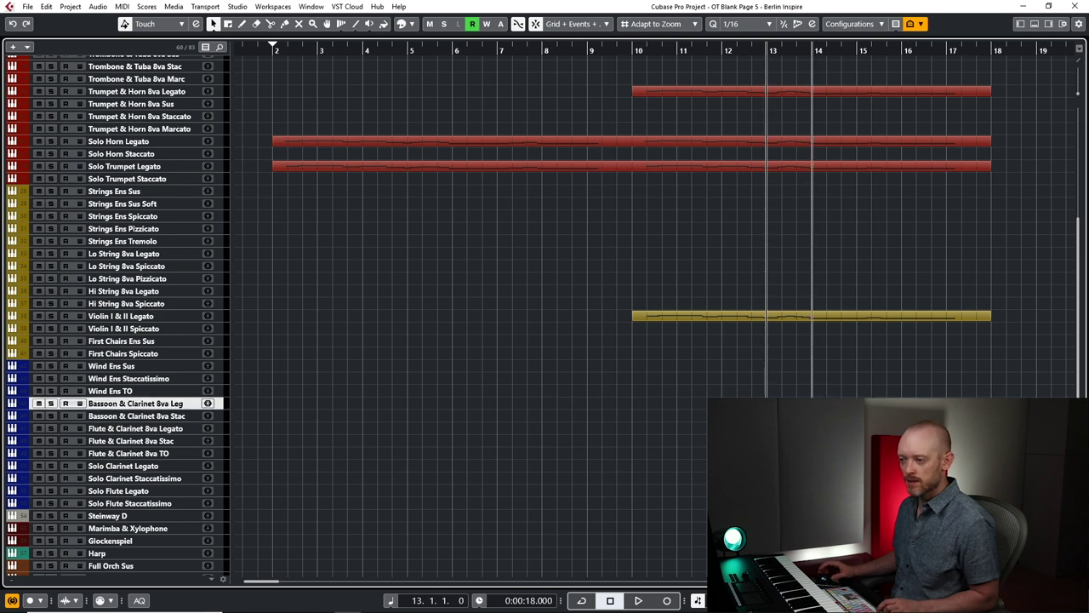
key(space)
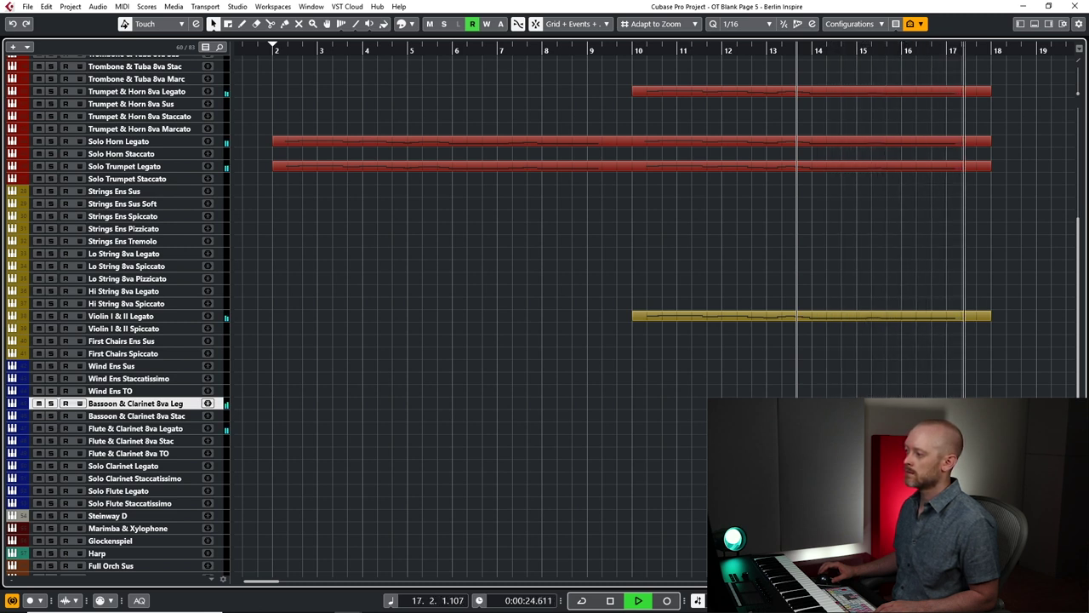
key(space)
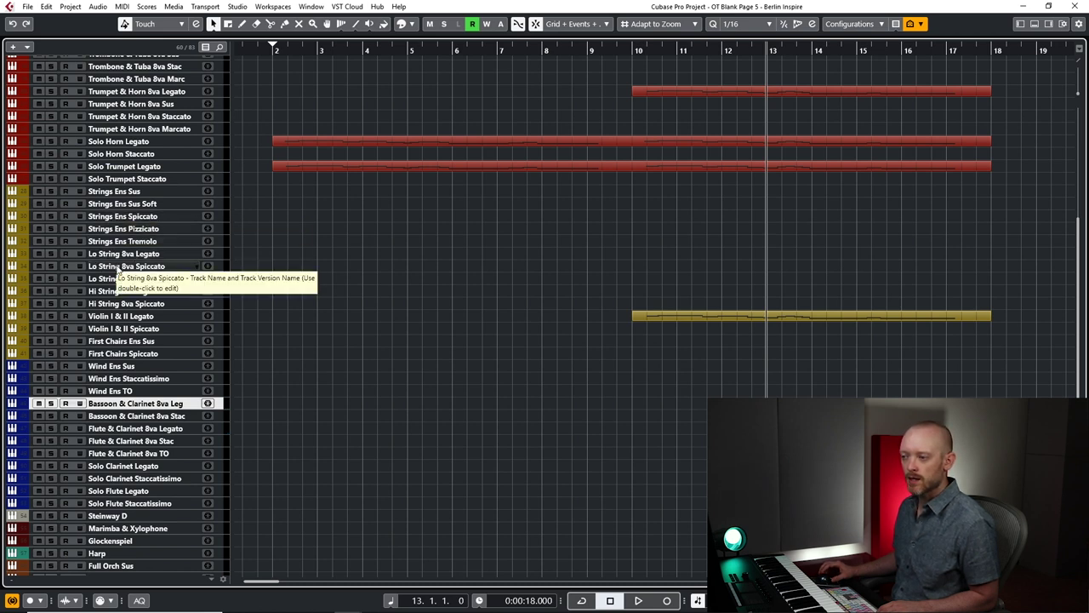
Record a repeating D2, A1, C2 and E2 pattern on the Lo String 8va Spiccato track from bar 2 to the end of bar 5.
click(118, 267)
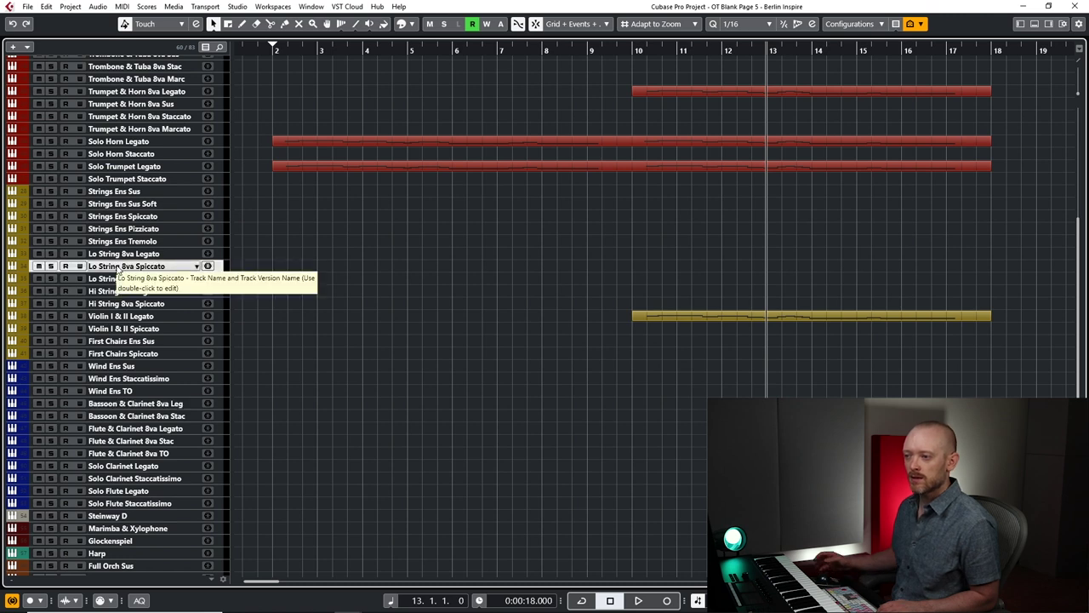
click(279, 280)
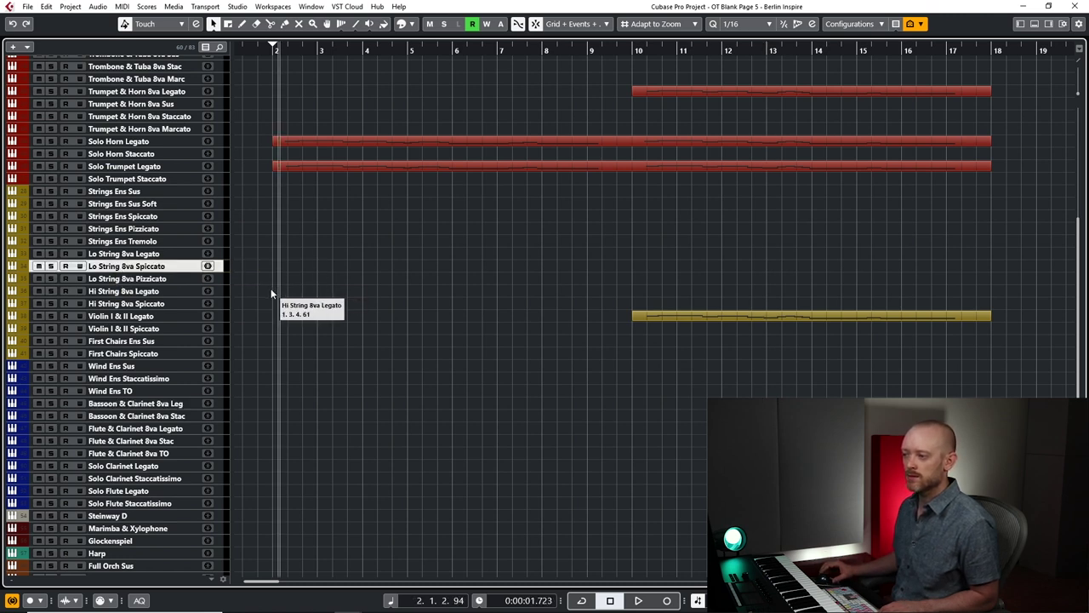
click(271, 289)
key(space)
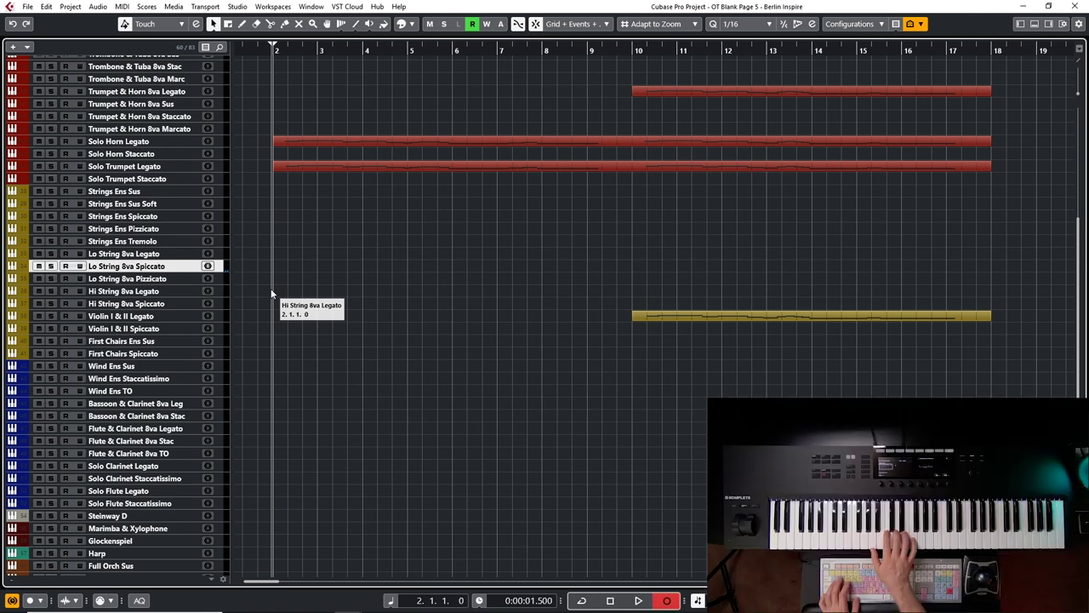
key(KP_Multiply)
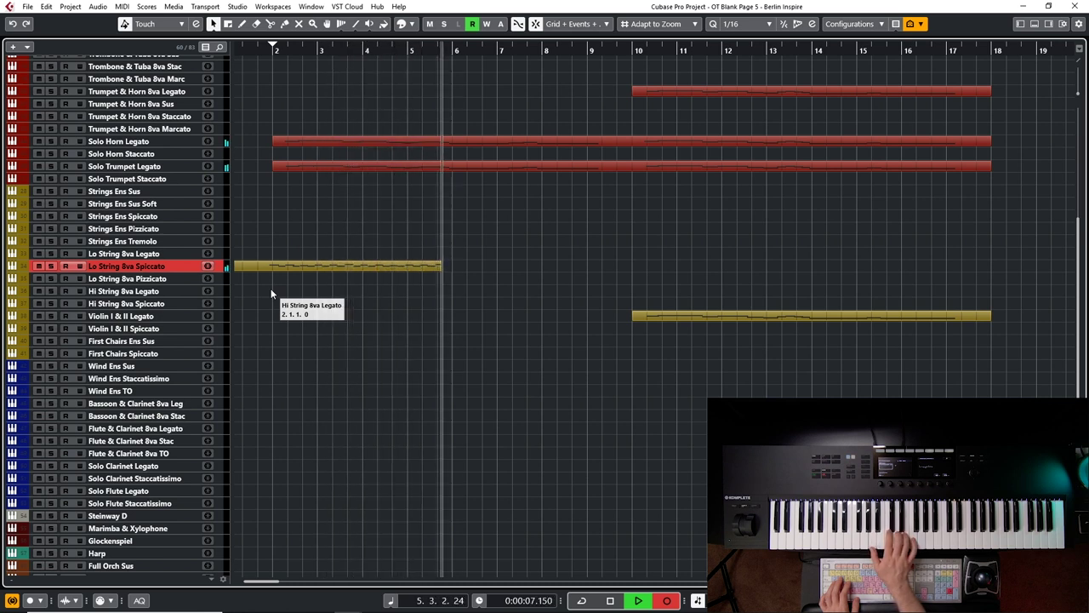
key(KP_0)
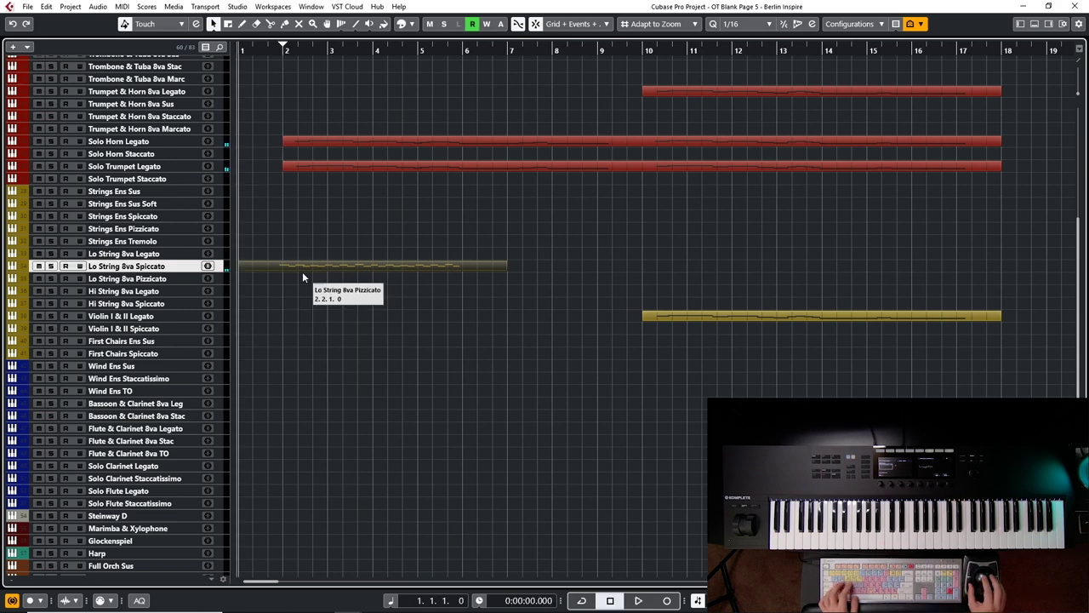
Align all notes of the Lo String 8va Spiccato part to the grid starting at bar 2, check playback and close the key editor.
double_click(299, 265)
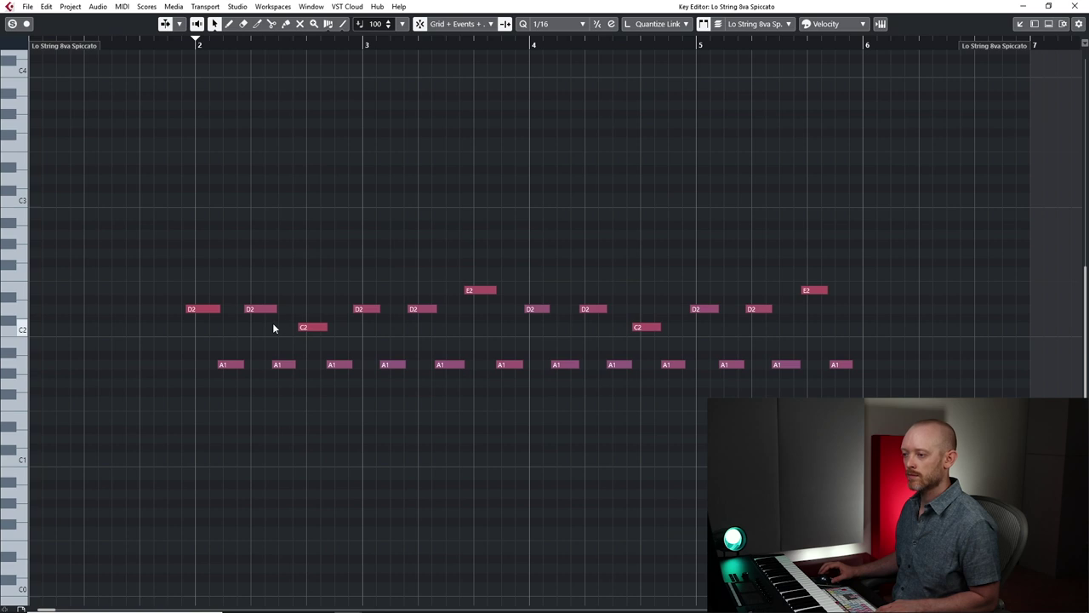
key(ctrl+a)
drag(206, 310, 212, 310)
key(space)
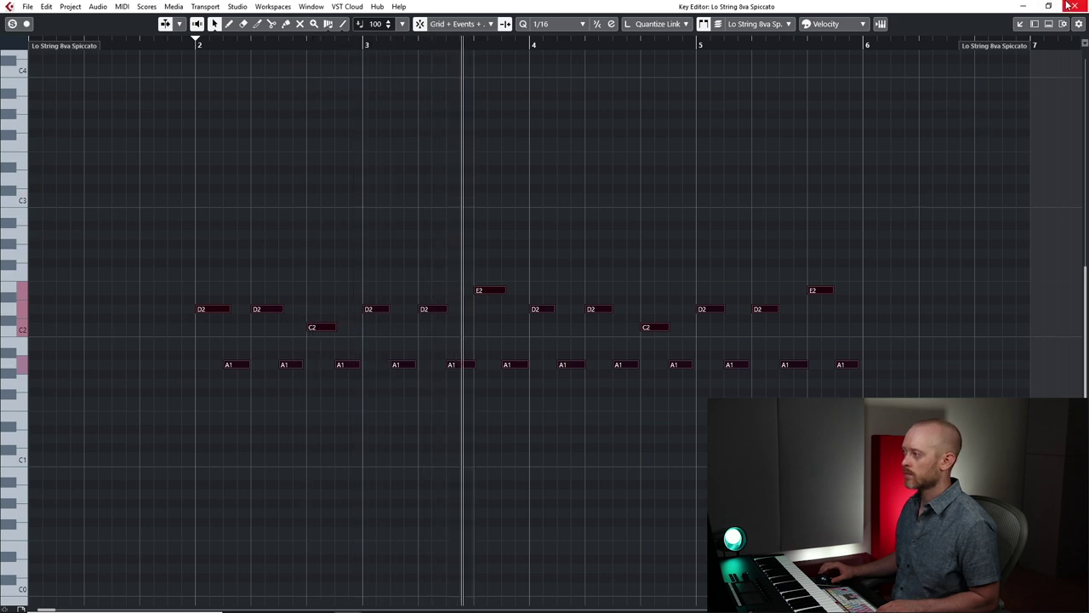
key(Escape)
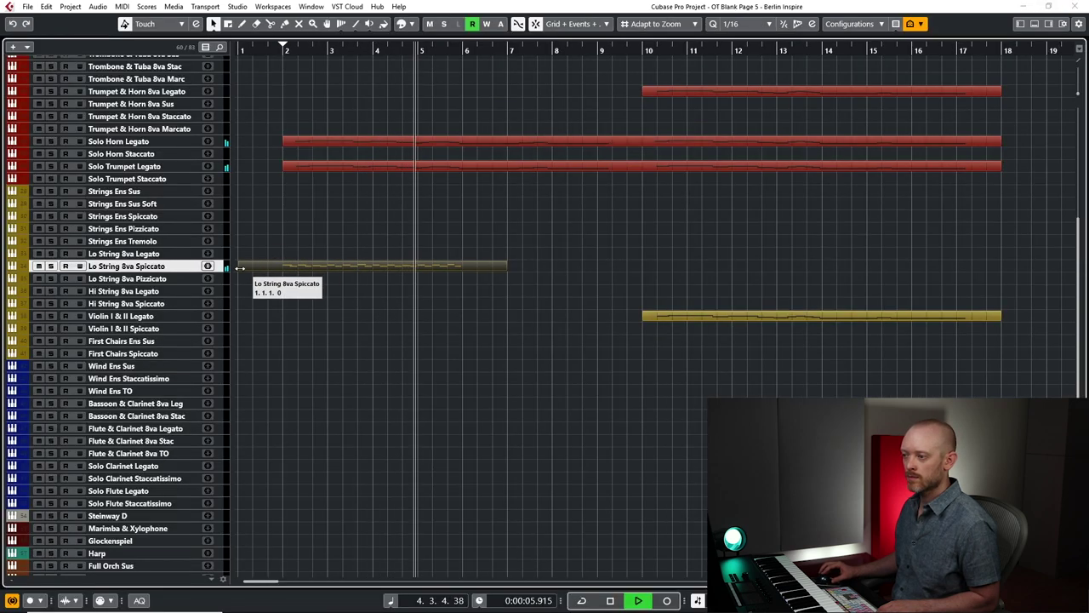
Trim the Lo String 8va Spiccato part to run from bar 2 to bar 6 and duplicate it until the pattern reaches bar 18.
drag(246, 271, 282, 271)
key(space)
drag(505, 268, 515, 303)
key(ctrl+d)
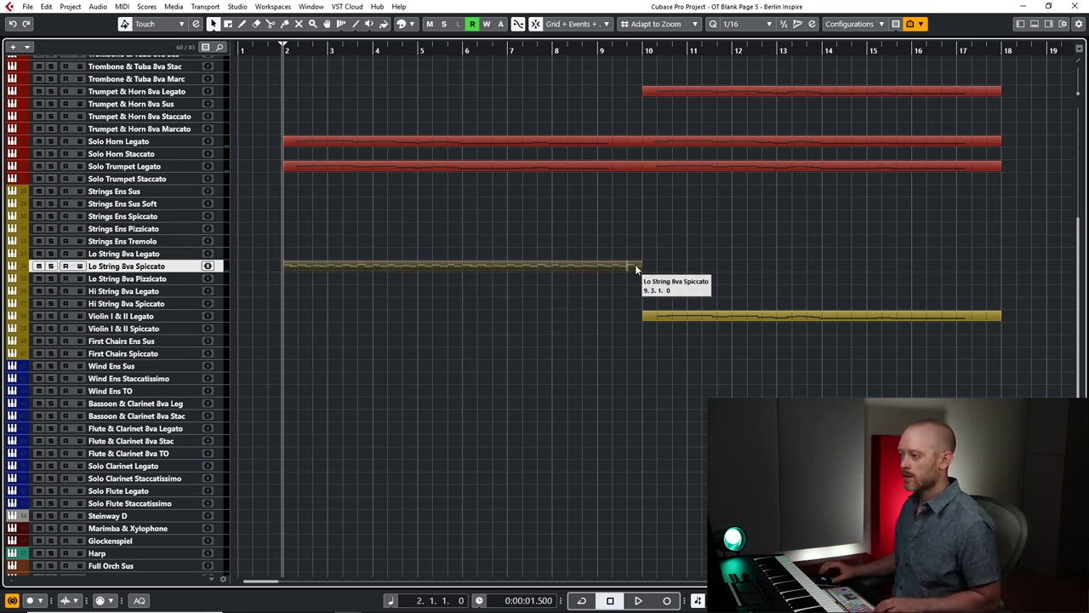
key(ctrl+d)
Transpose all notes of the Lo String 8va Spiccato part from bar 10 down one scale step so the pattern starts on C2.
double_click(662, 267)
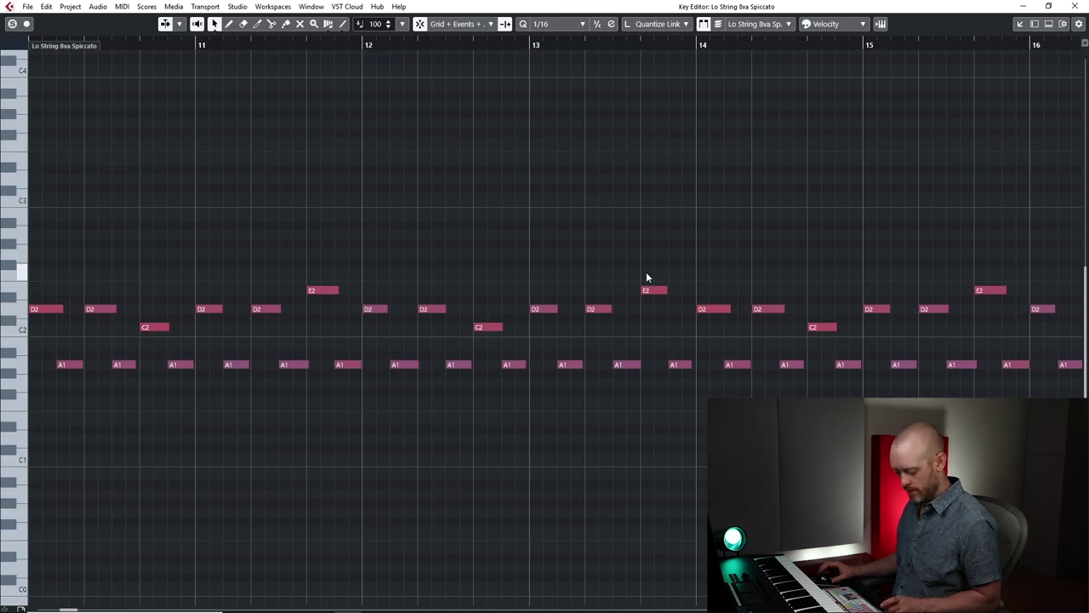
key(g)
key(ctrl+a)
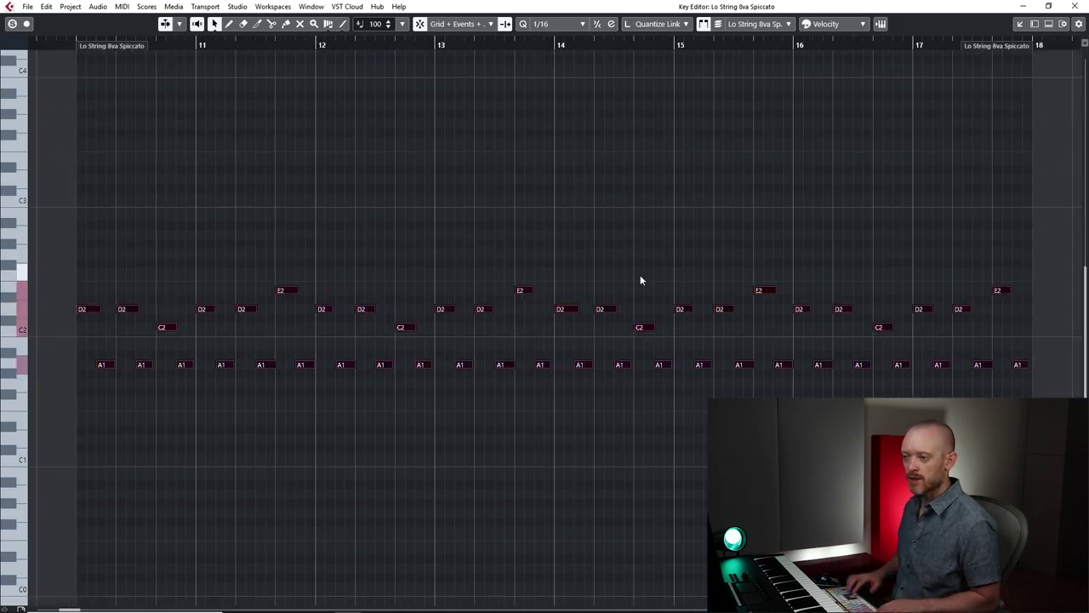
key(Down)
key(Down)
click(40, 354)
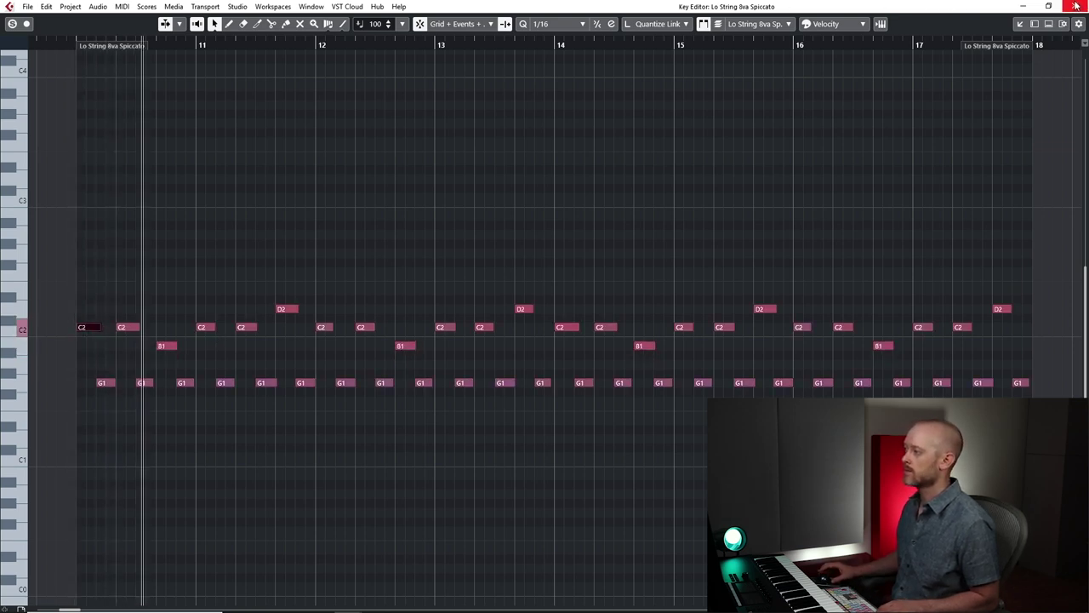
key(Return)
Select the Timpani track and rehearse a timpani part against playback from bar 10.
scroll(241, 342, up, 5)
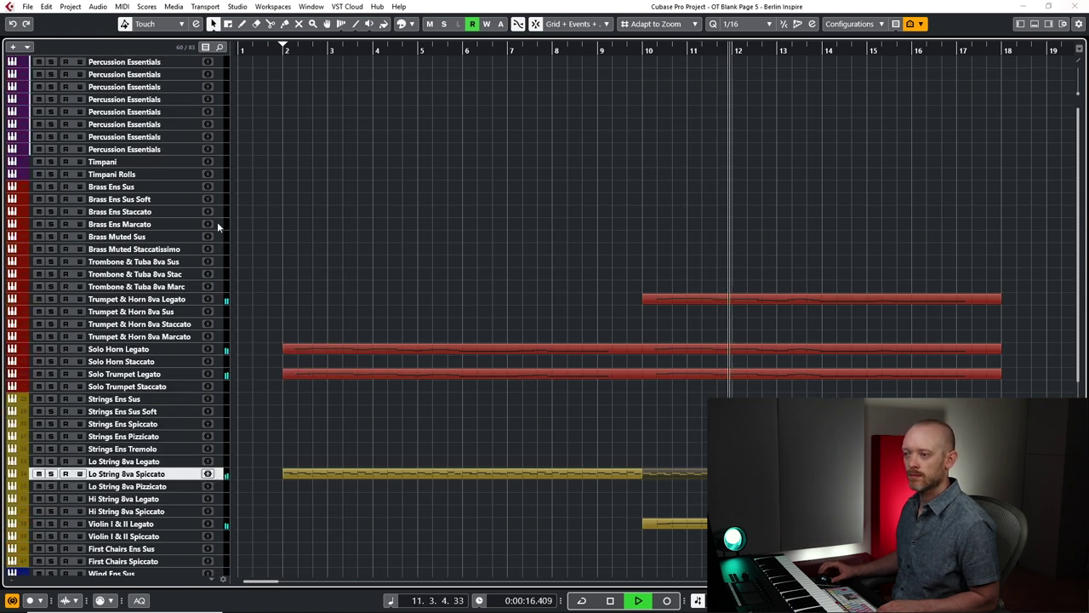
click(136, 161)
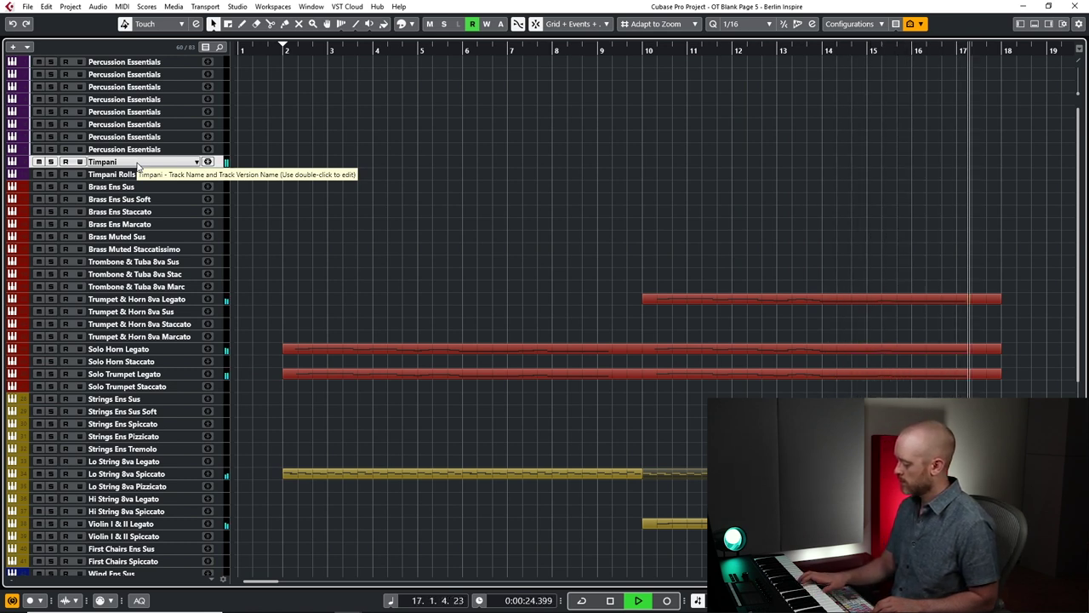
key(space)
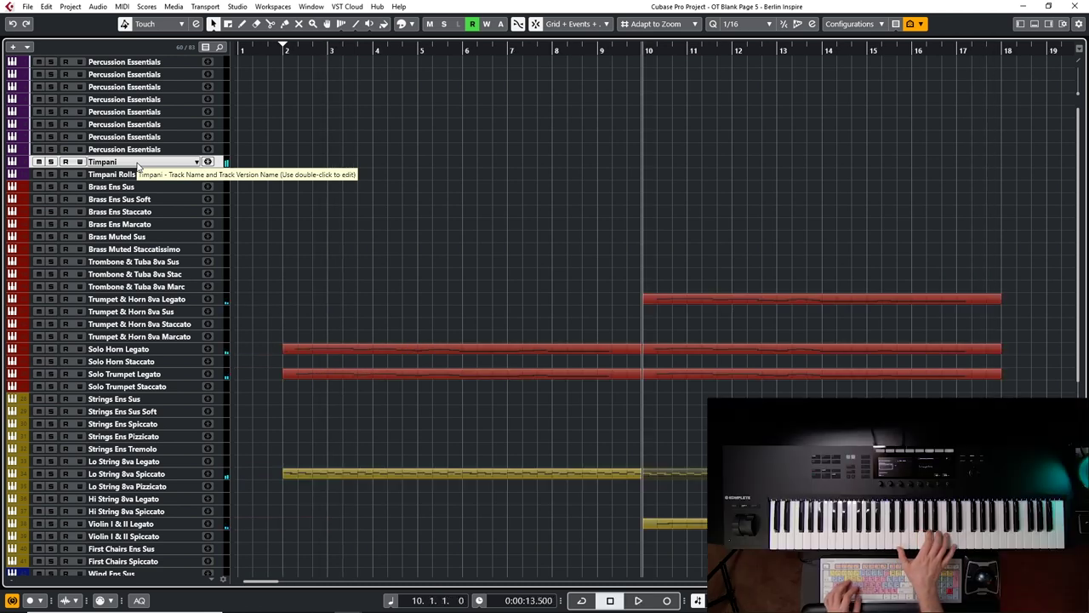
key(space)
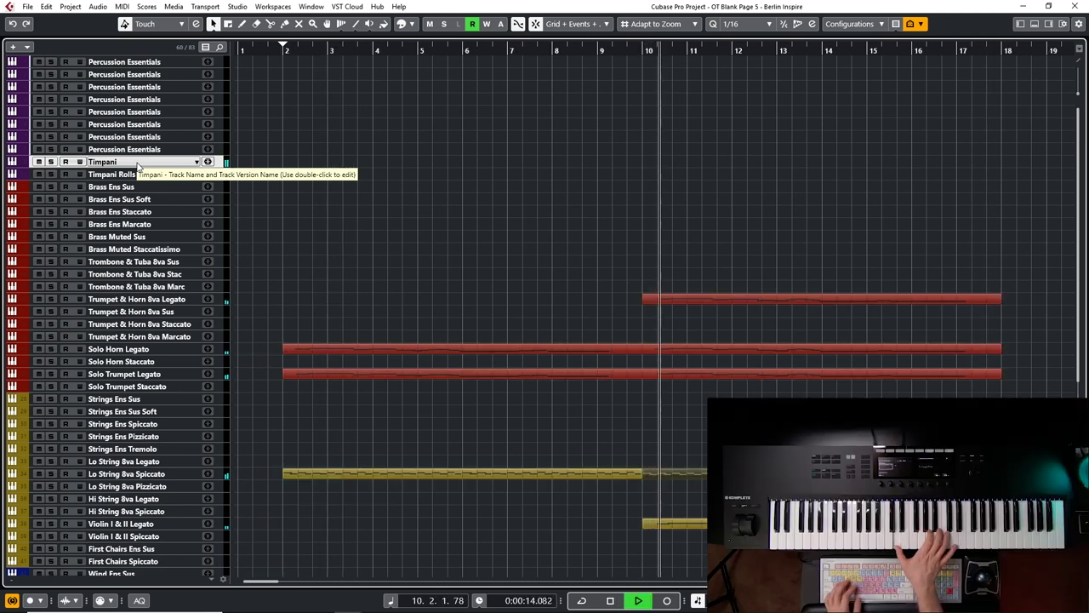
key(space)
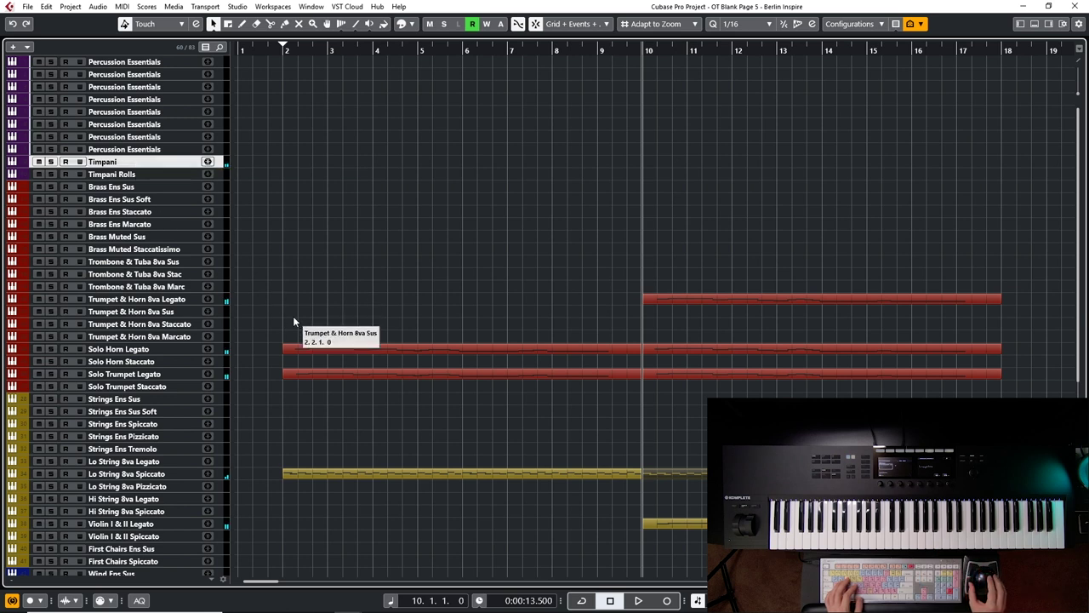
Move playback to the start of the Solo Horn Legato part at bar 2 and rehearse along on the Timpani track.
click(310, 346)
key(l)
key(space)
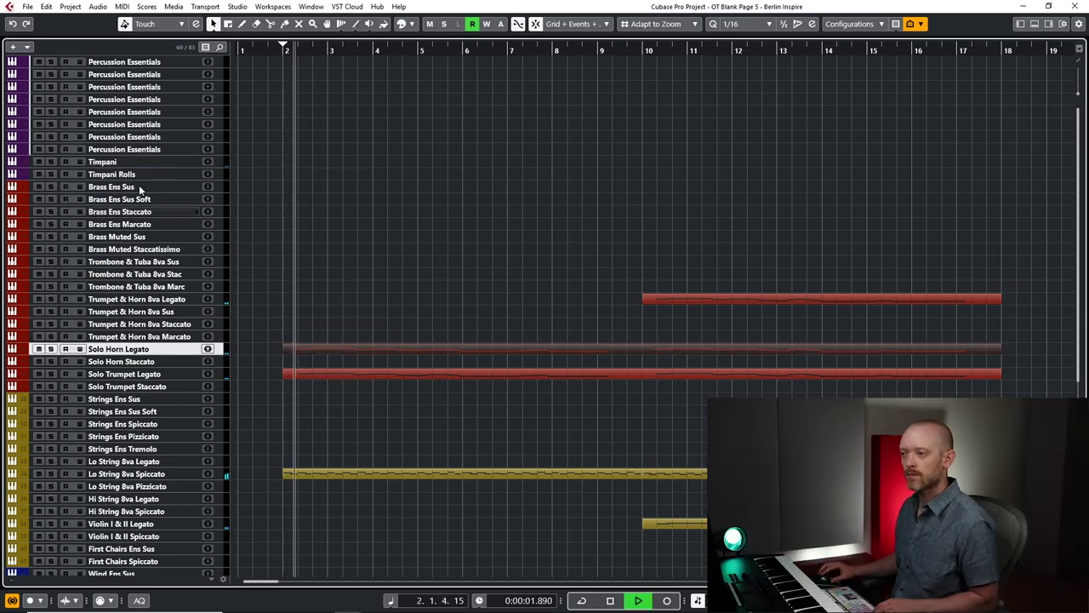
click(114, 163)
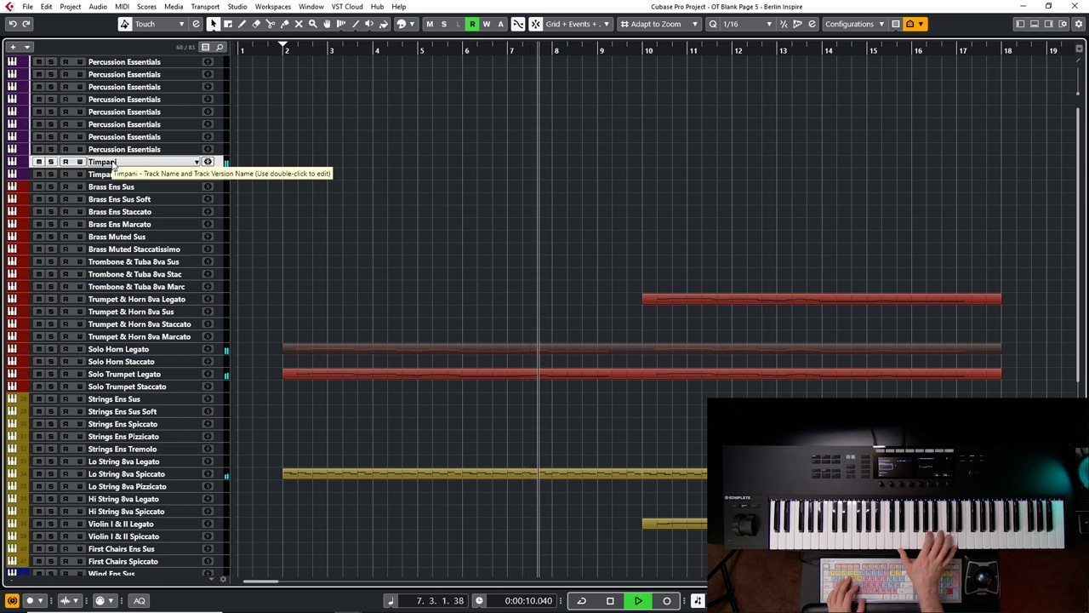
key(space)
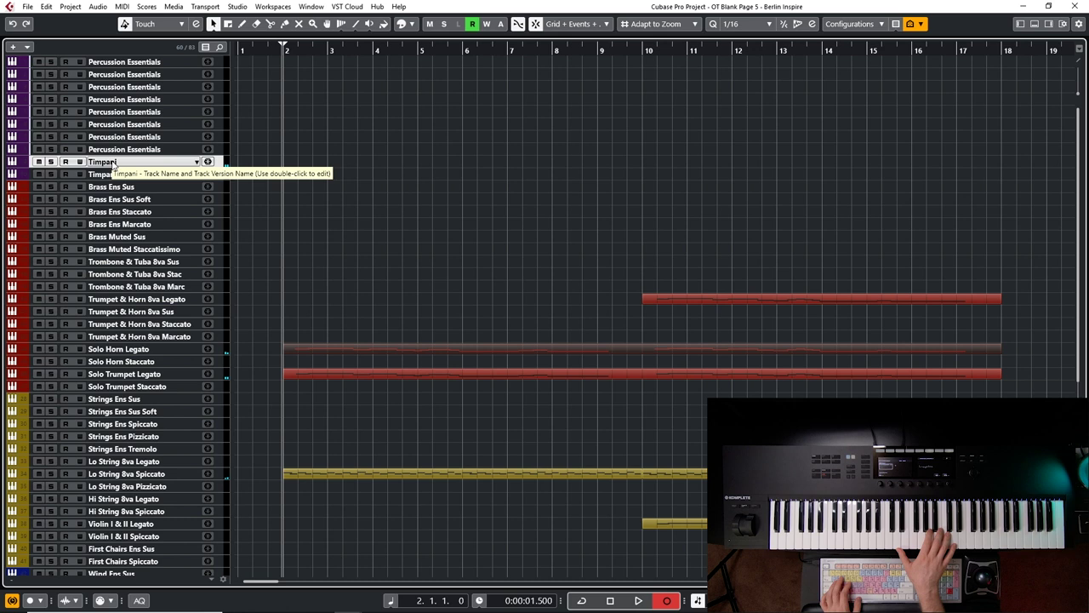
key(KP_Multiply)
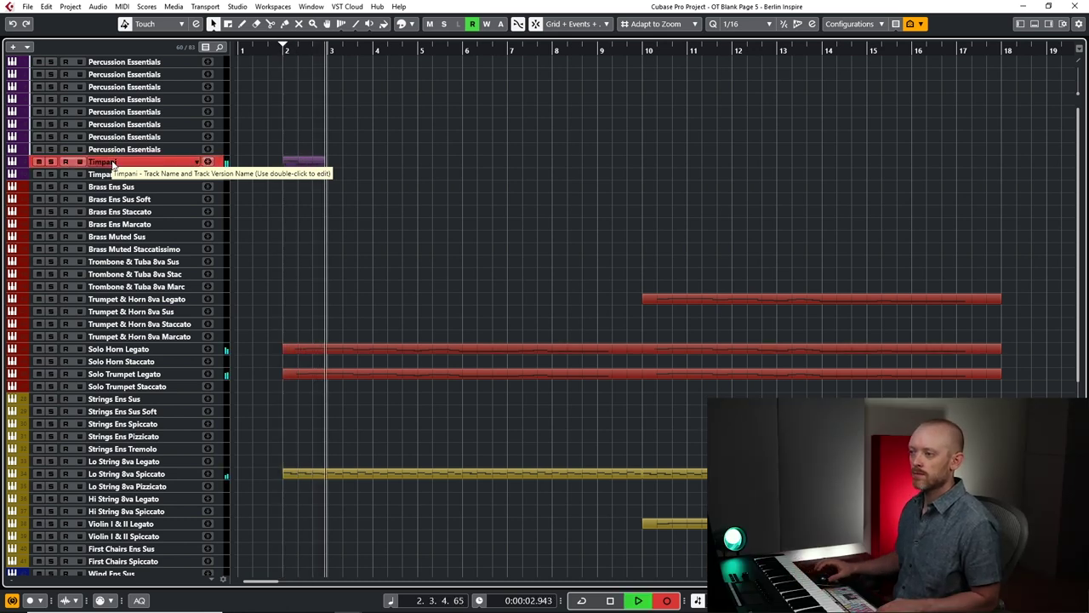
key(space)
key(ctrl+z)
Record a short descending timpani figure on the Timpani track from bar 2.
key(KP_Multiply)
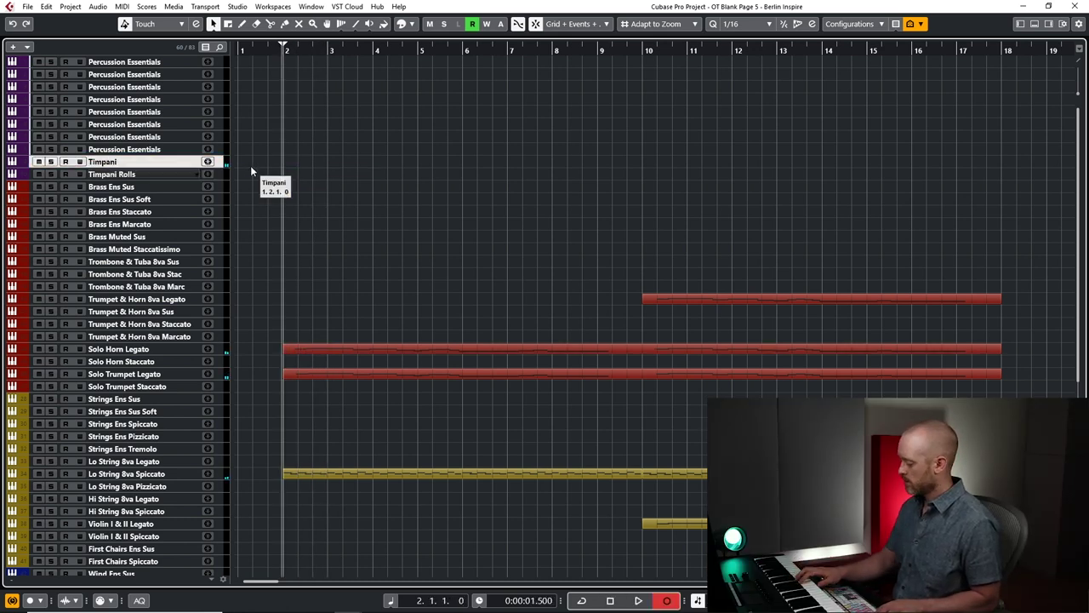
key(KP_Multiply)
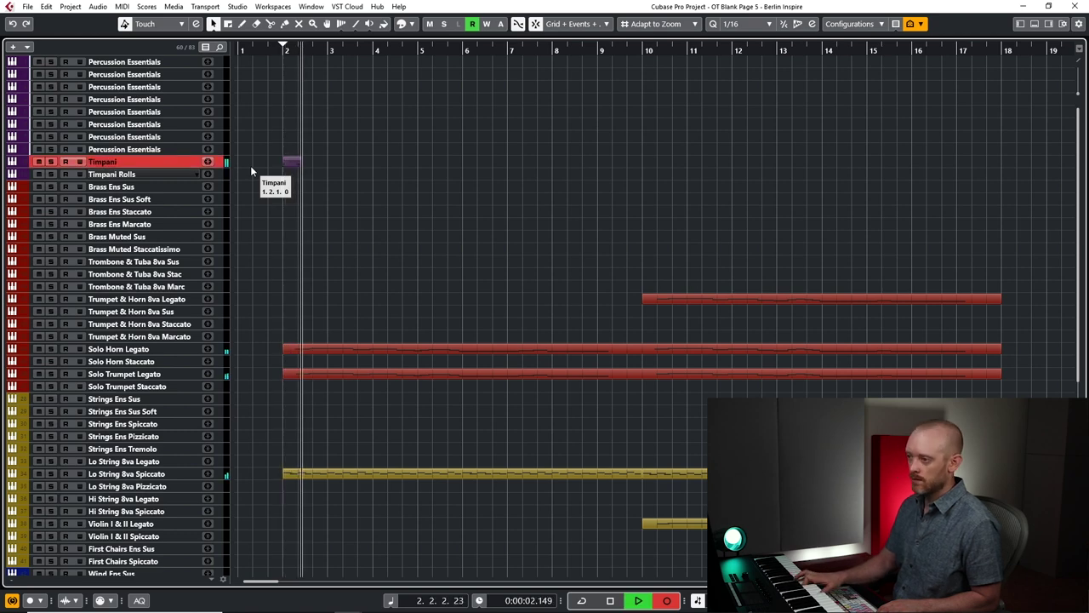
key(space)
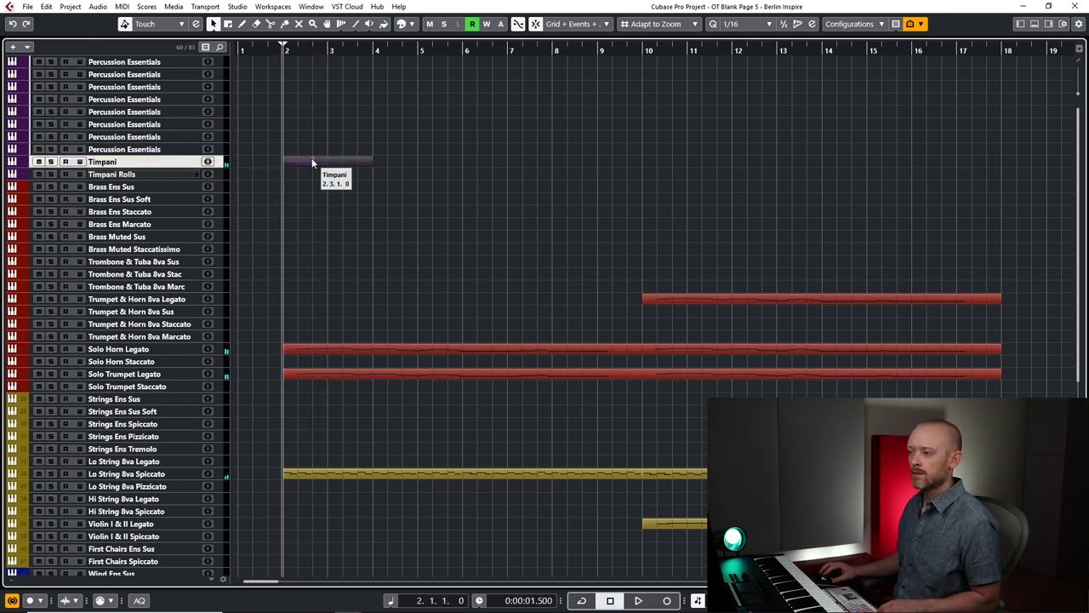
Edit the timpani notes D3 and A2 into consecutive half-beat notes filling the first beat of bar 2.
double_click(311, 160)
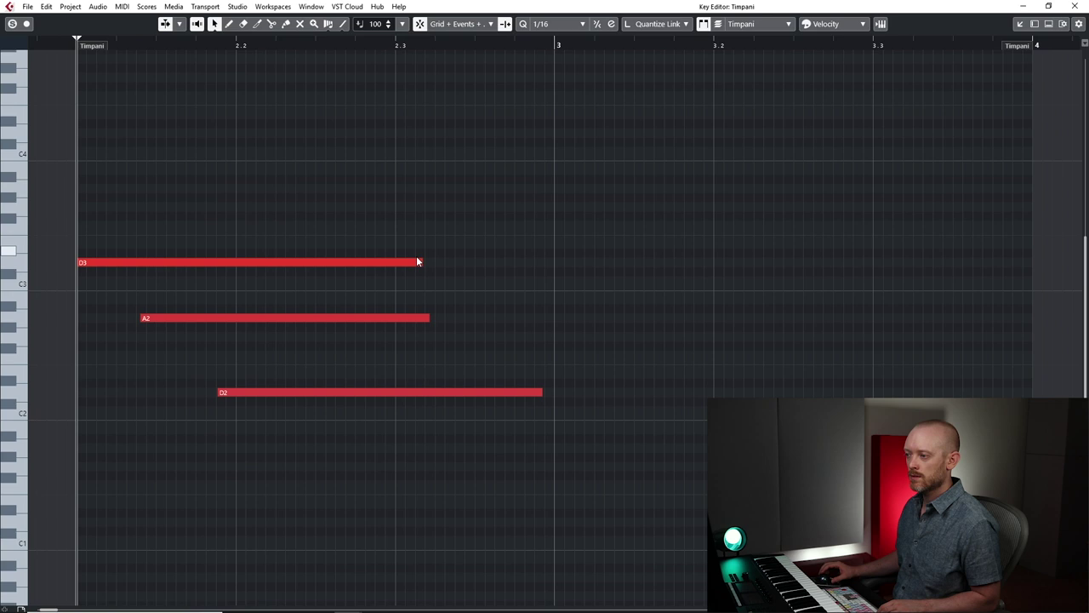
drag(420, 260, 142, 282)
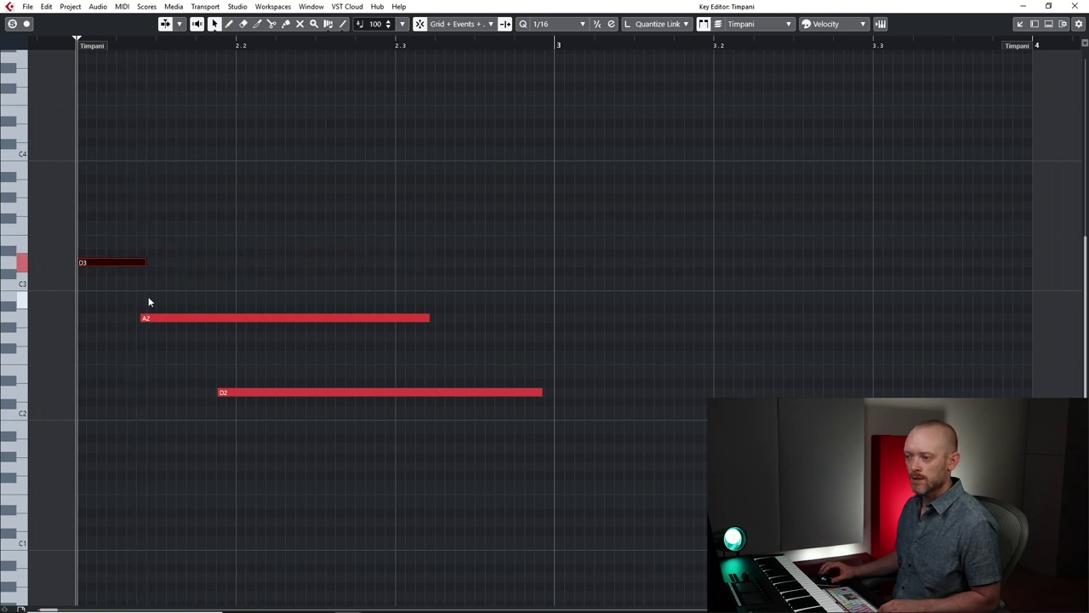
scroll(153, 300, down, 2)
drag(146, 262, 156, 266)
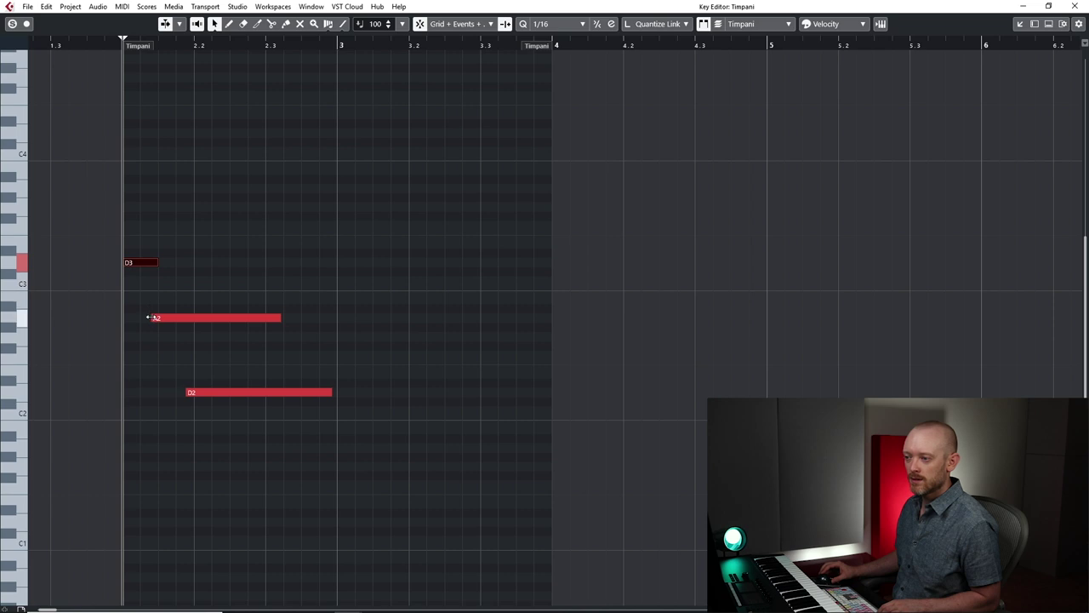
drag(150, 317, 163, 319)
drag(275, 318, 194, 318)
Start the timpani note D2 on beat 2 of bar 2, extend it to bar 4 and audition the result.
drag(188, 392, 200, 393)
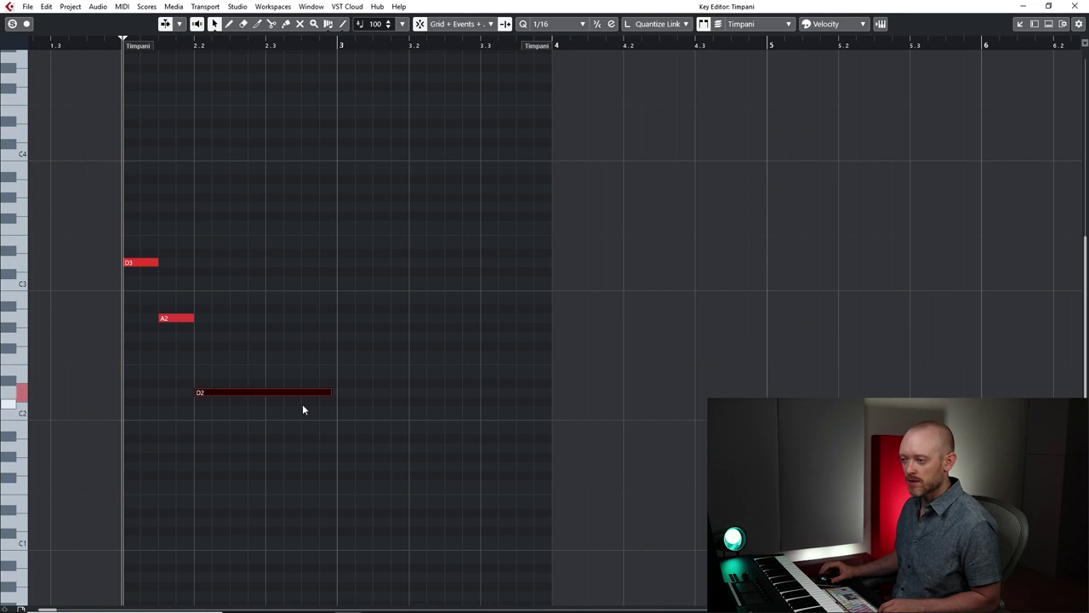
drag(329, 393, 545, 426)
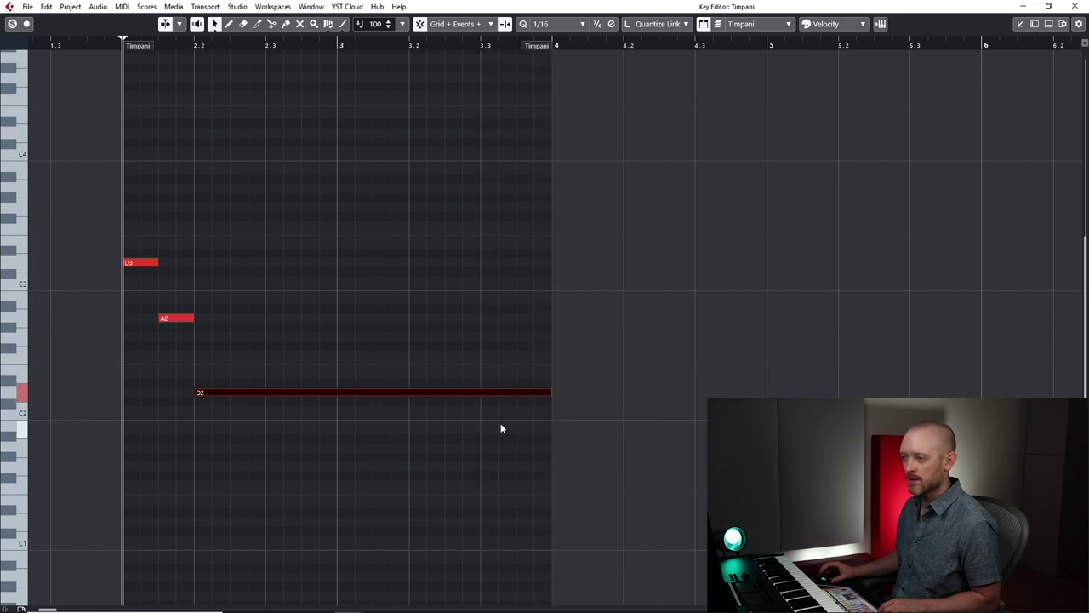
key(shift+f)
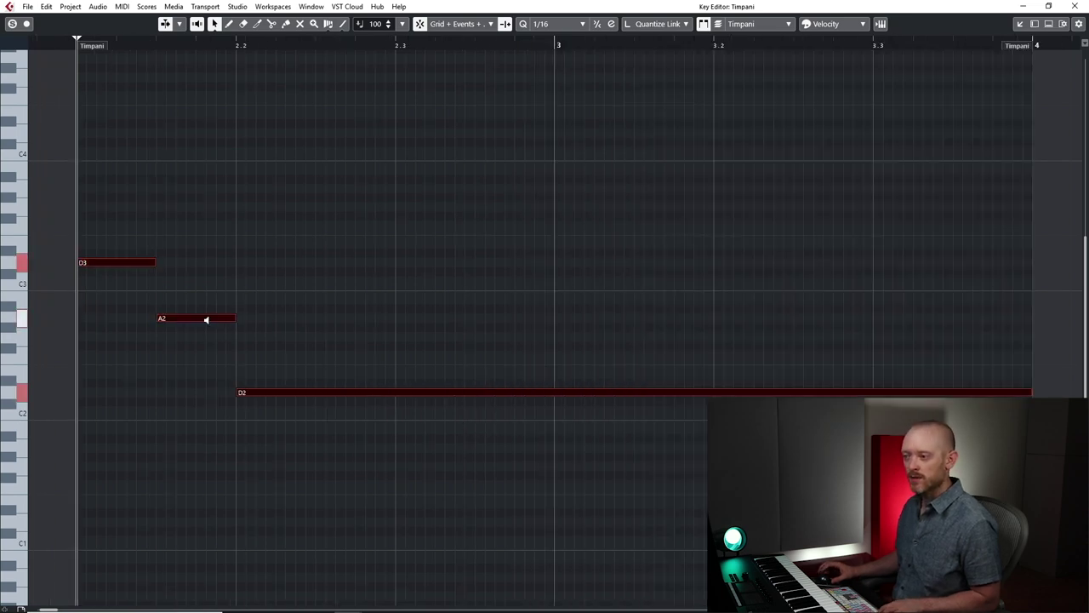
key(space)
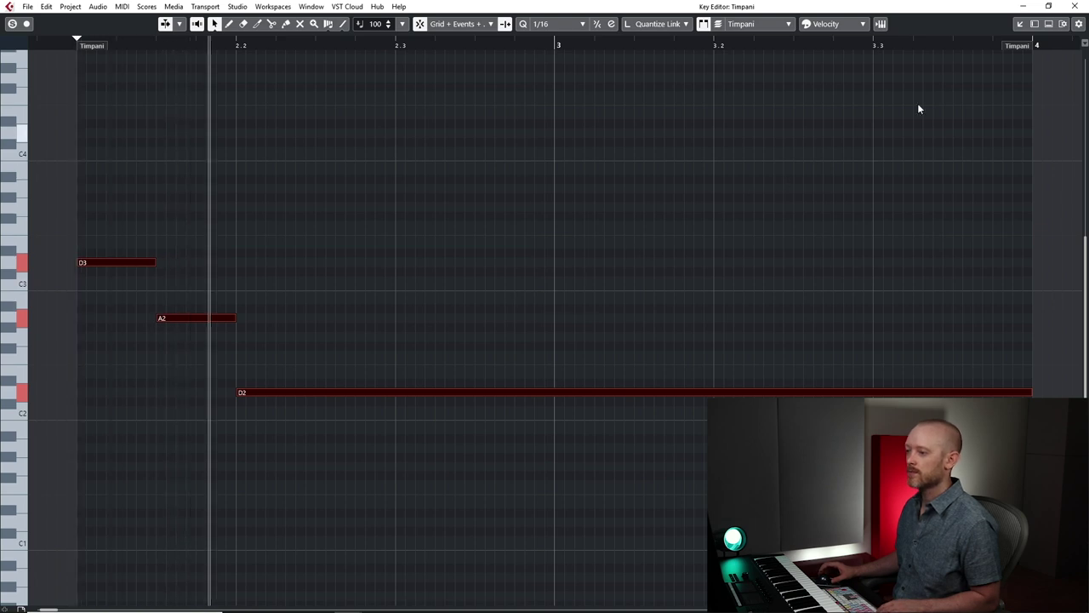
click(1075, 6)
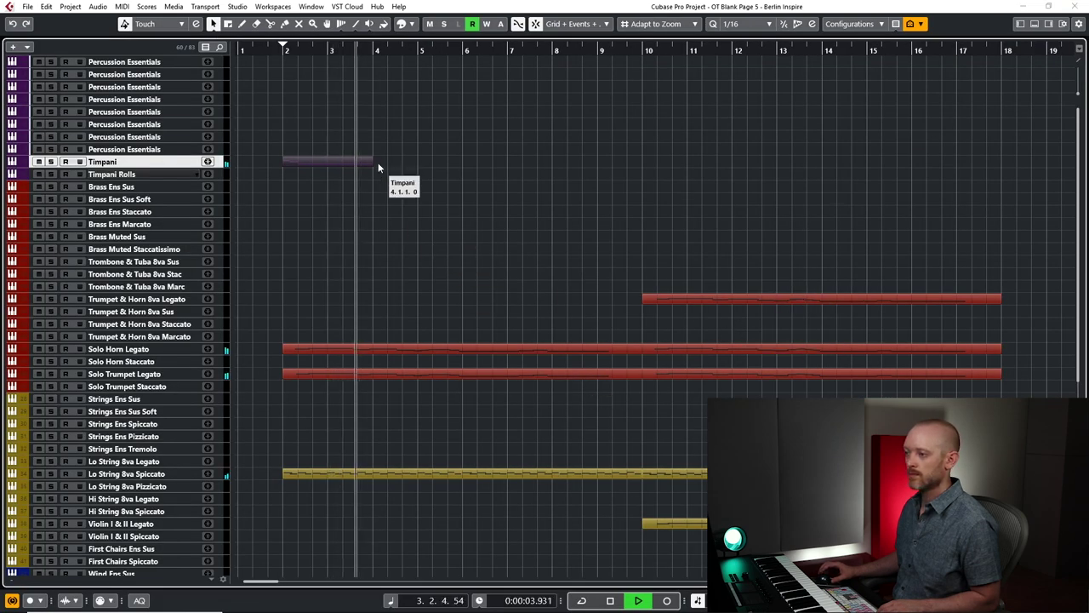
key(space)
Copy the timpani part to bar 6, and copy both timpani parts to bars 10 and 14.
drag(318, 160, 491, 170)
drag(328, 117, 535, 226)
drag(353, 159, 698, 161)
Transpose all notes of the timpani parts at bars 10 and 14 down two semitones to C3, G2 and C2.
double_click(698, 161)
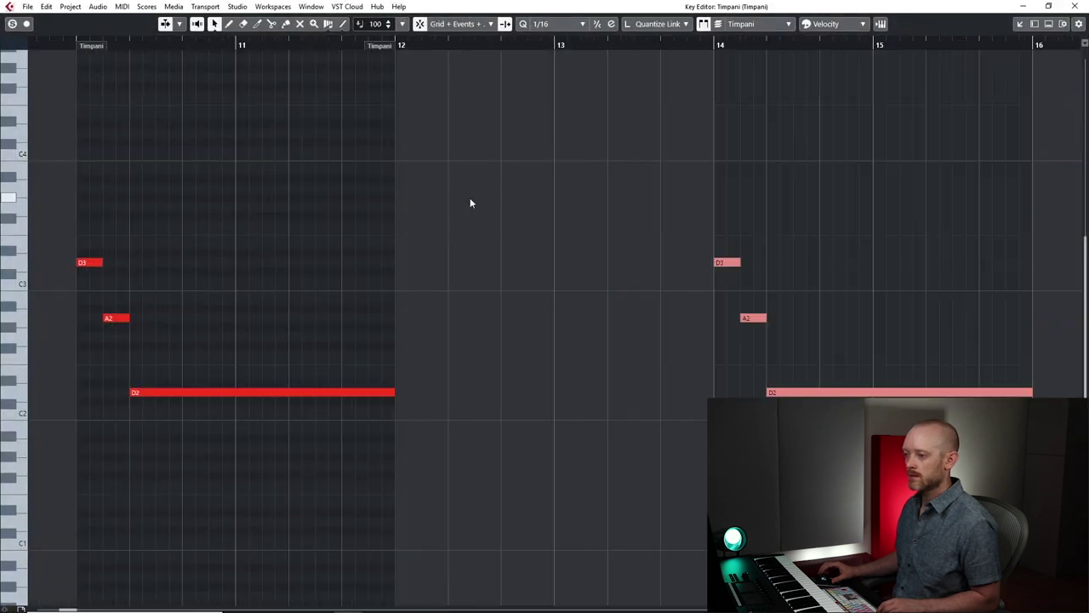
key(ctrl+a)
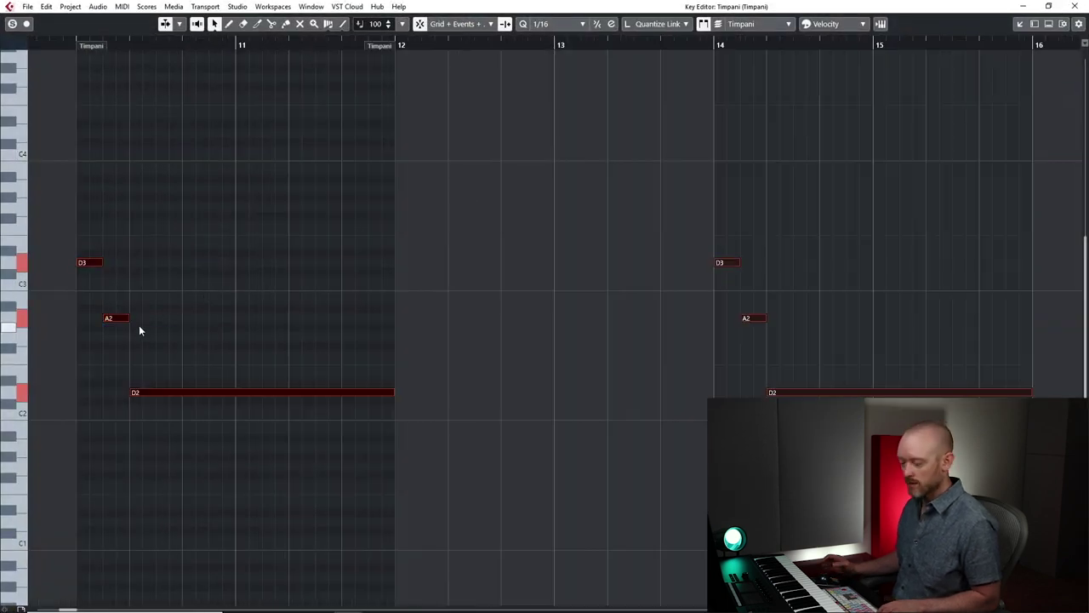
key(Down)
key(Down)
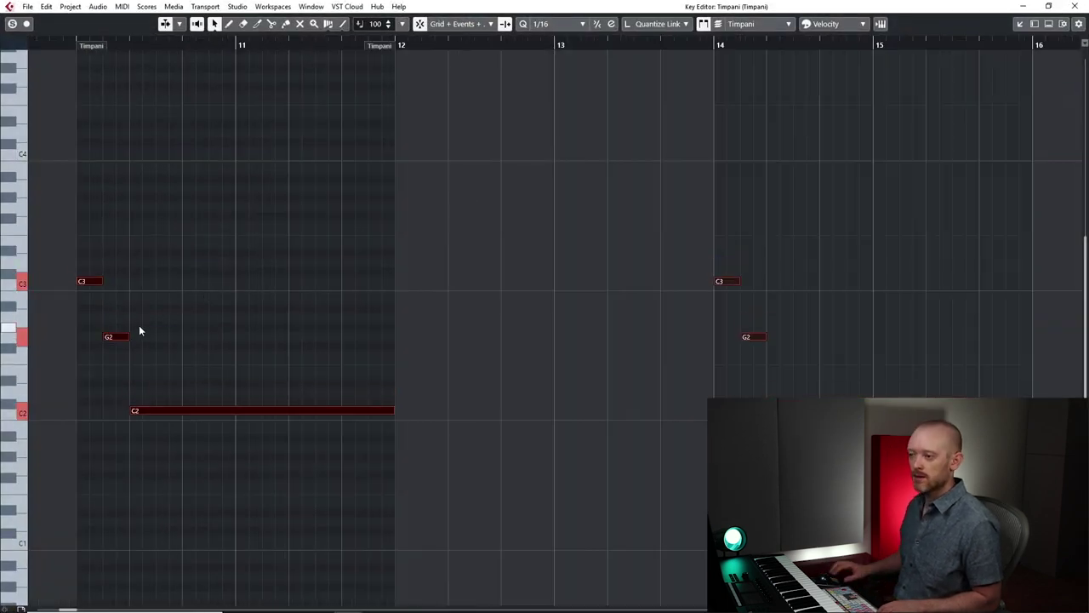
click(1083, 6)
Play the arrangement from bar 2 to check the timpani part.
click(326, 158)
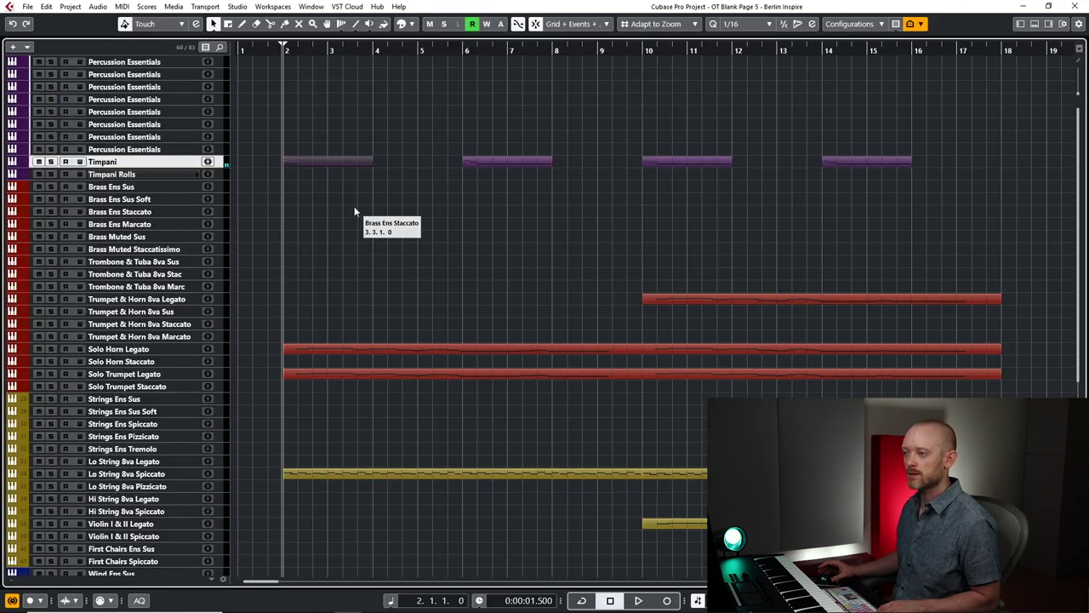
key(space)
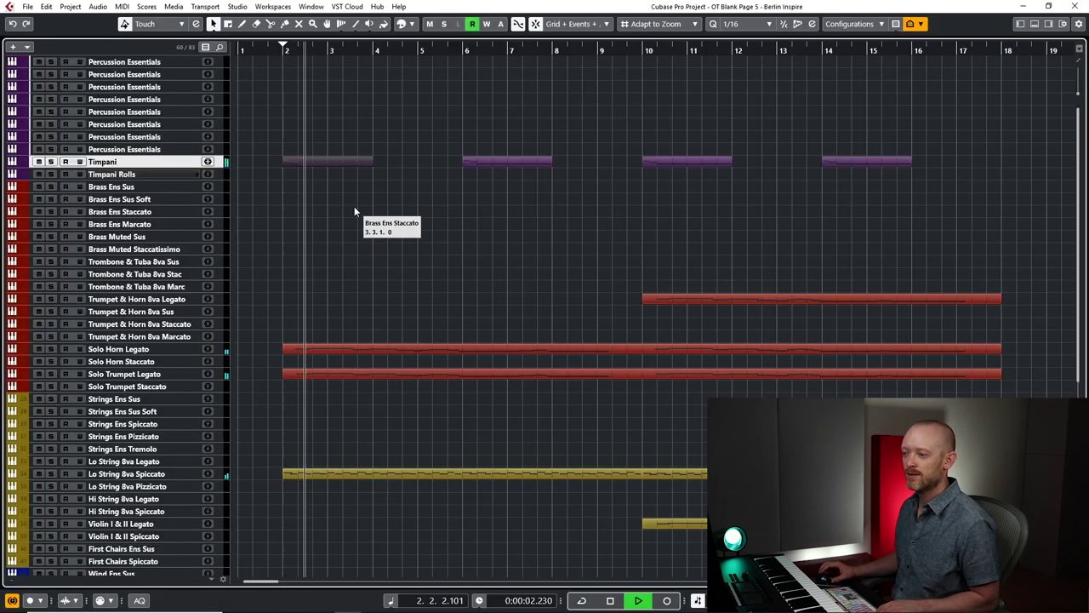
scroll(301, 238, down, 5)
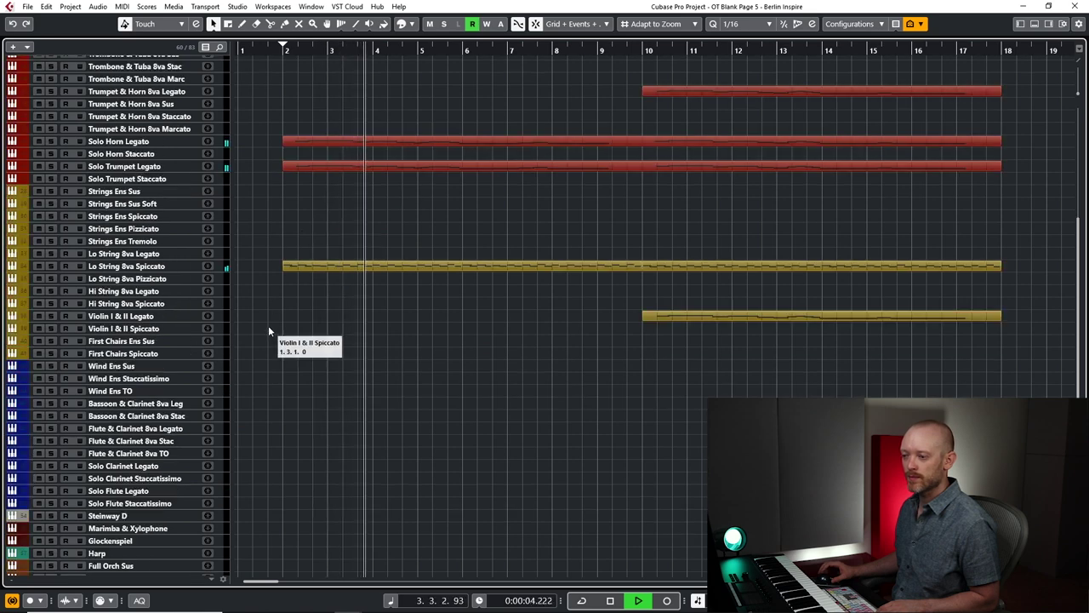
scroll(132, 526, down, 2)
key(space)
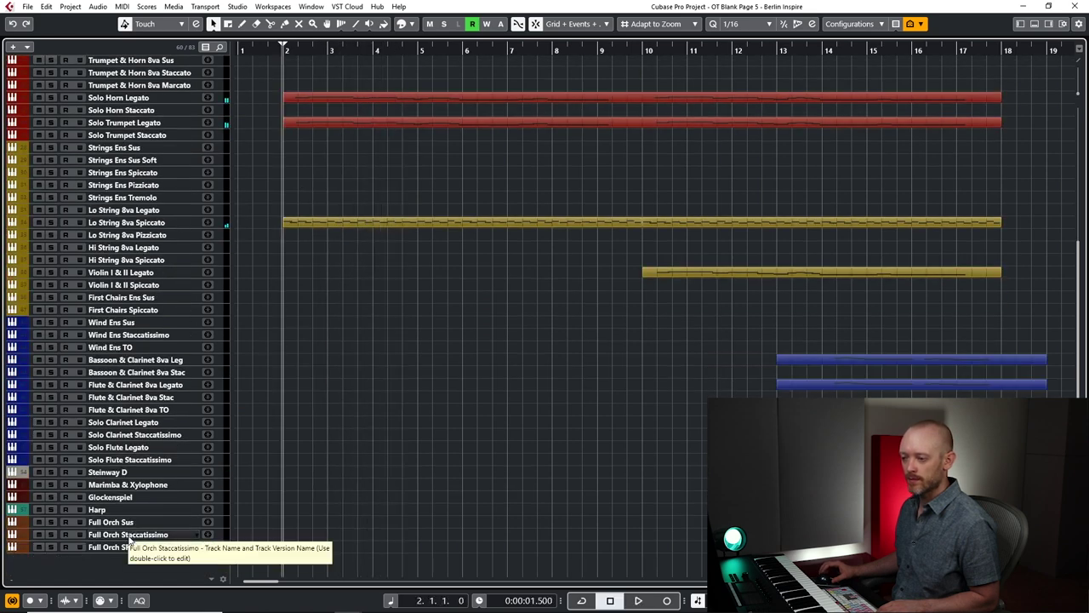
Record a low accent part on the Full Orch Staccatissimo track from bar 2 up to about bar 5.
click(130, 534)
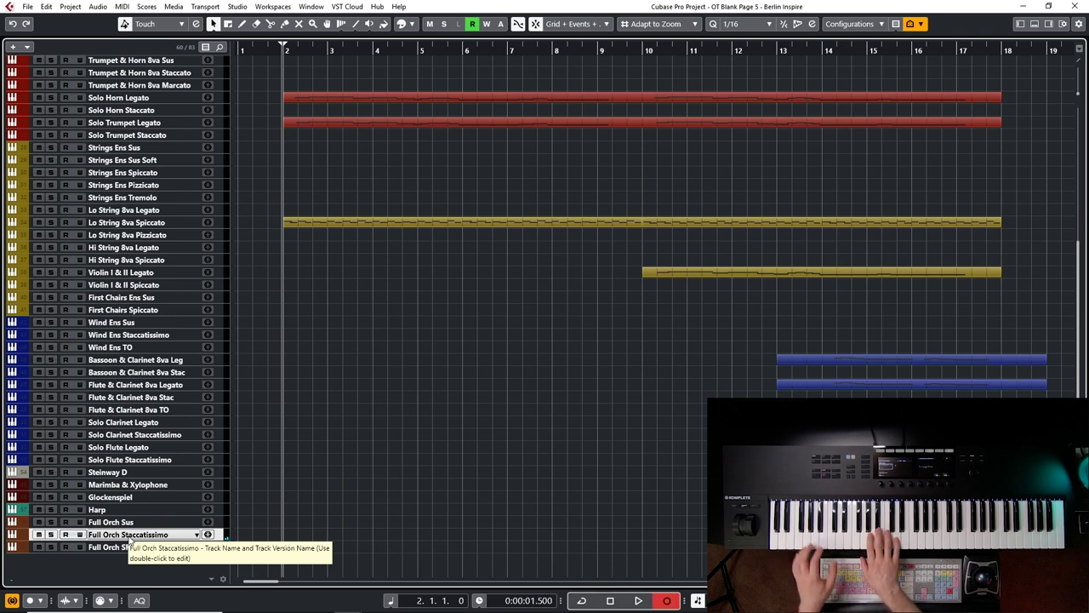
key(KP_Multiply)
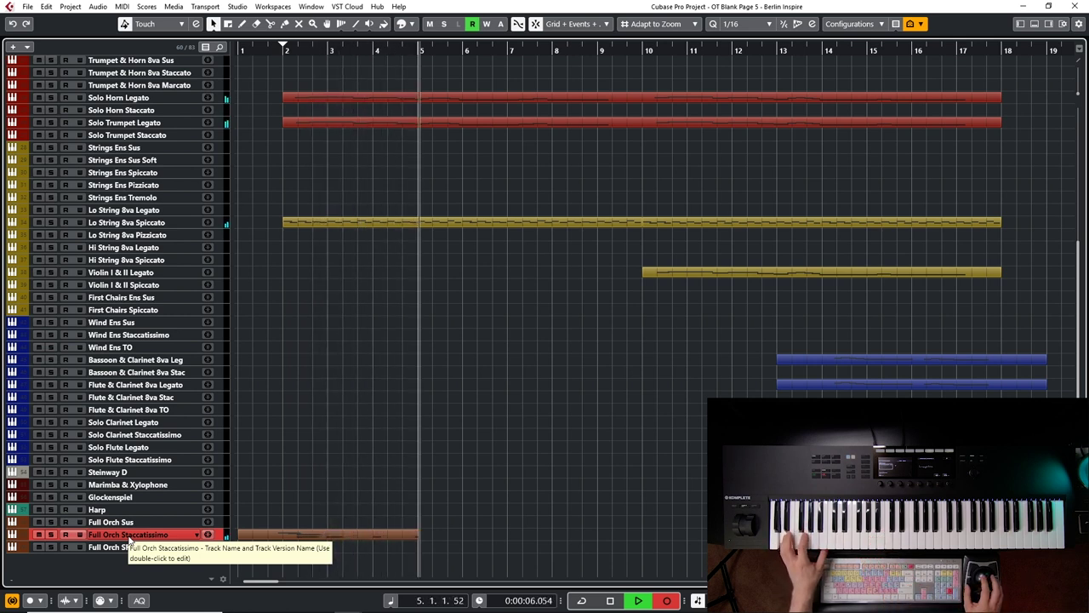
key(space)
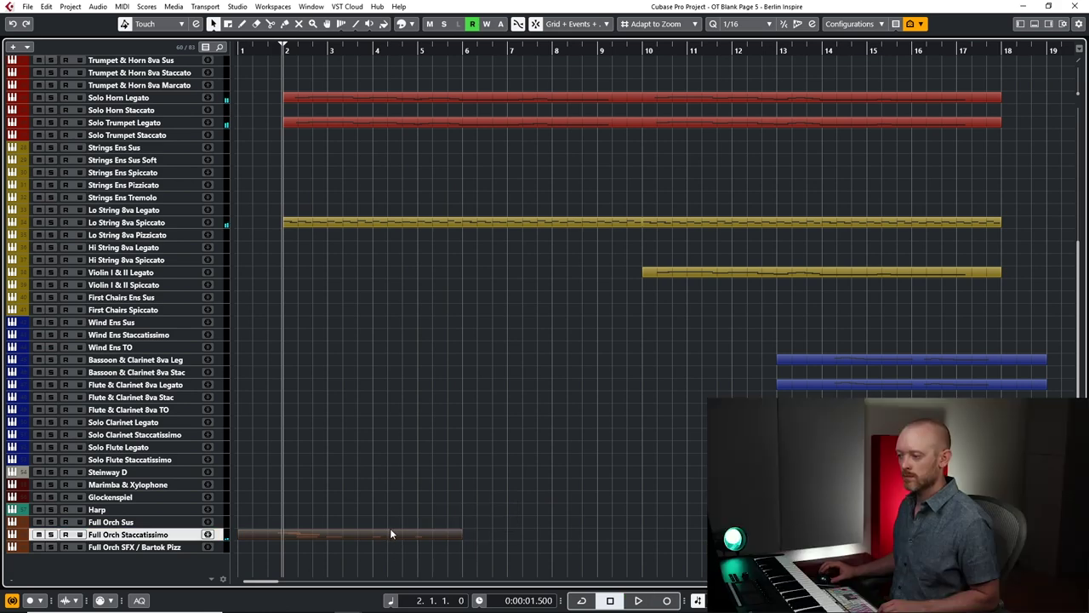
Adjust the starts of the staccatissimo notes D2 and A1, quantize all notes to 1/16 and set their velocity to 127.
double_click(390, 528)
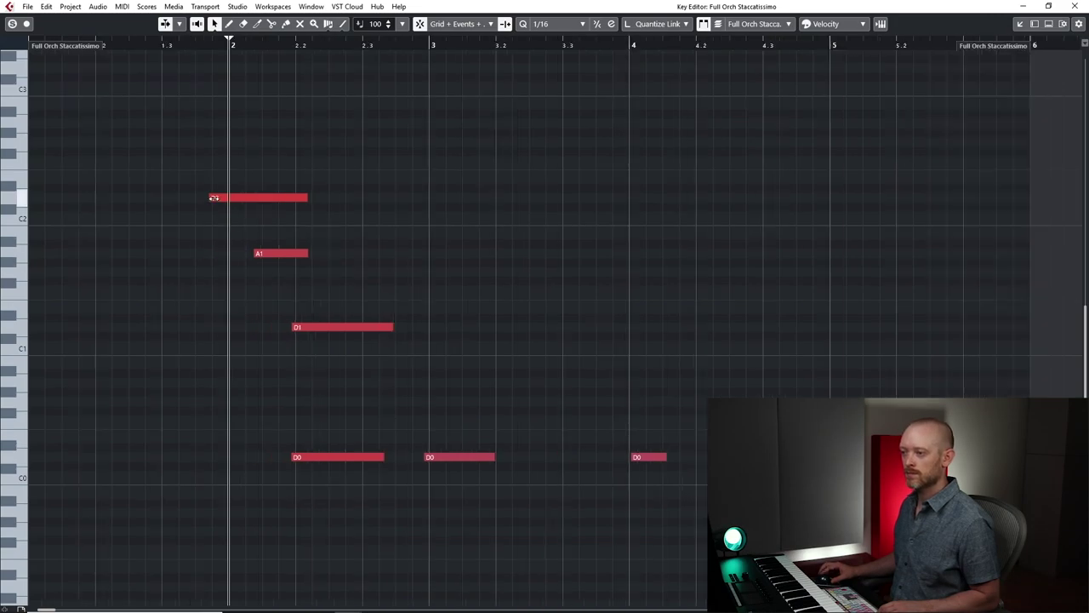
drag(214, 197, 227, 209)
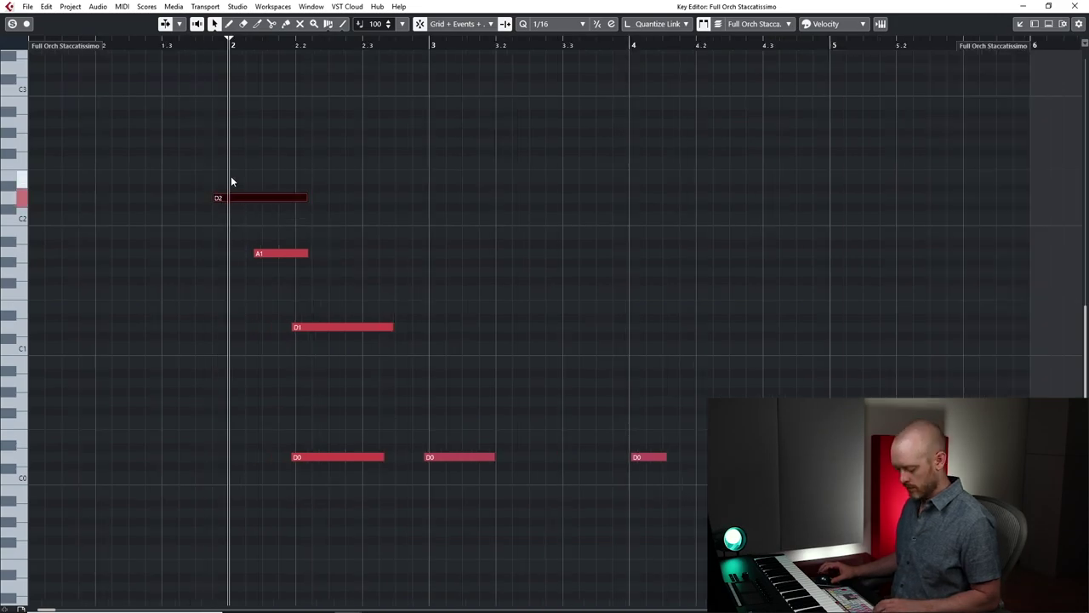
key(ctrl+a)
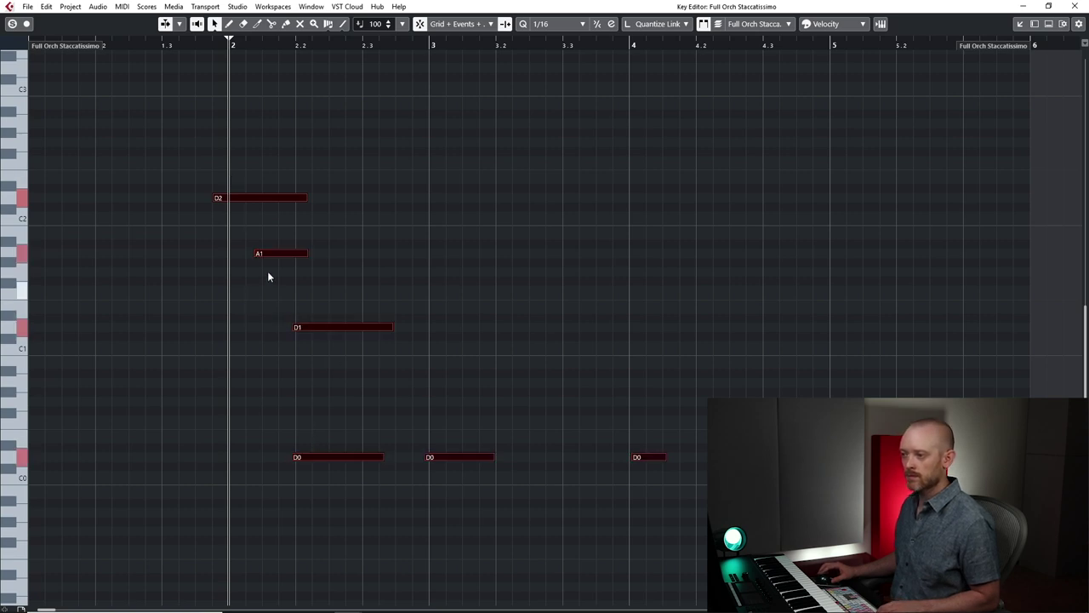
click(268, 250)
drag(255, 253, 264, 253)
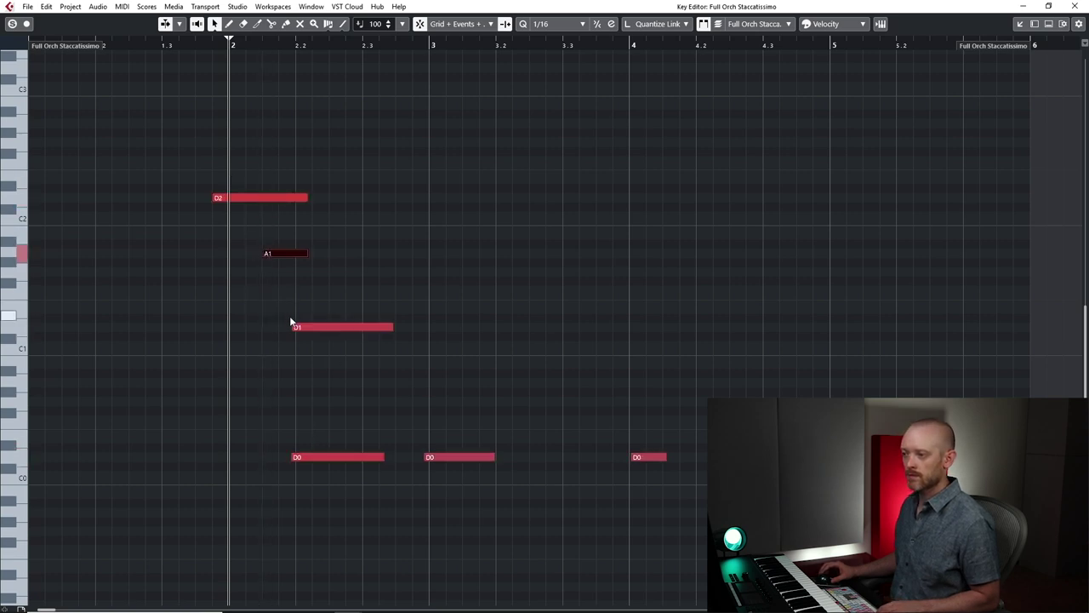
key(ctrl+a)
key(q)
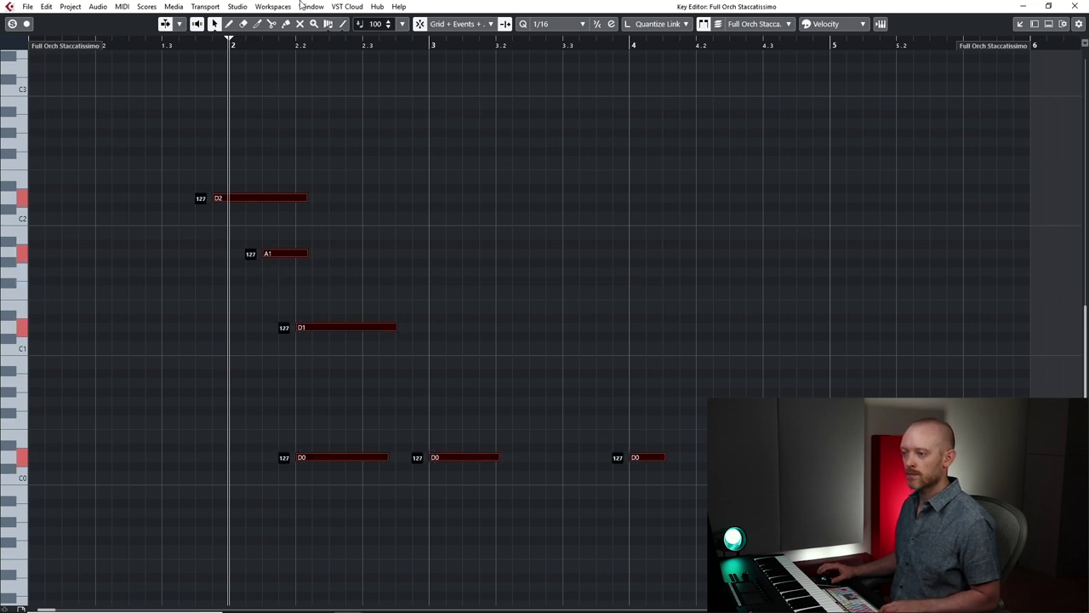
Quantize the first D2 staccatissimo note to the start of bar 2 and audition the part.
key(l)
key(space)
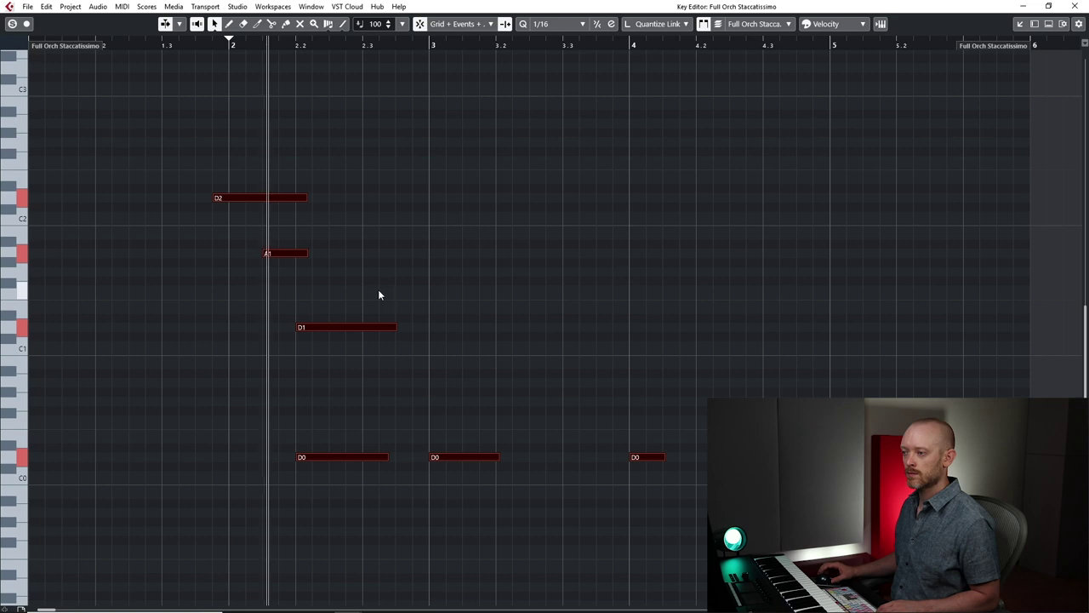
key(space)
click(223, 179)
key(q)
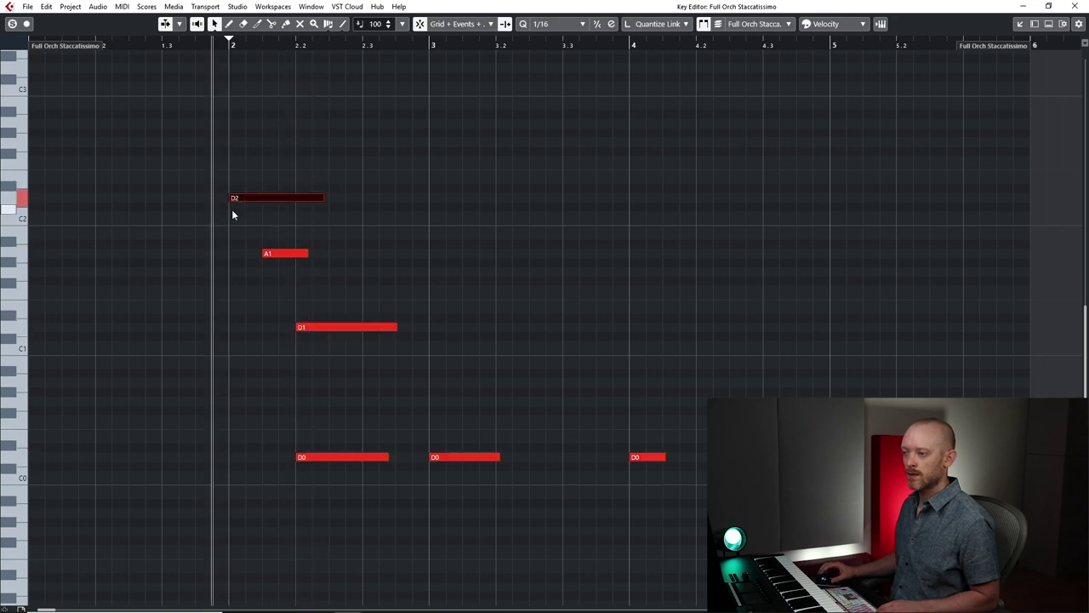
key(space)
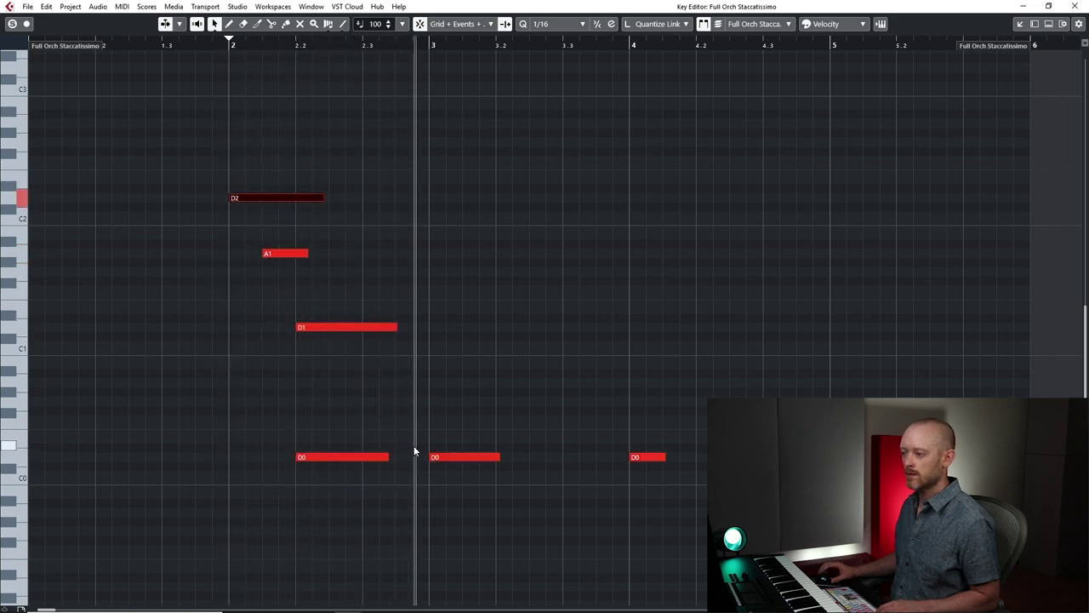
Lower the velocity of the D0 notes at bars 3 and 4, audition the result and close the note editor.
drag(436, 439, 714, 566)
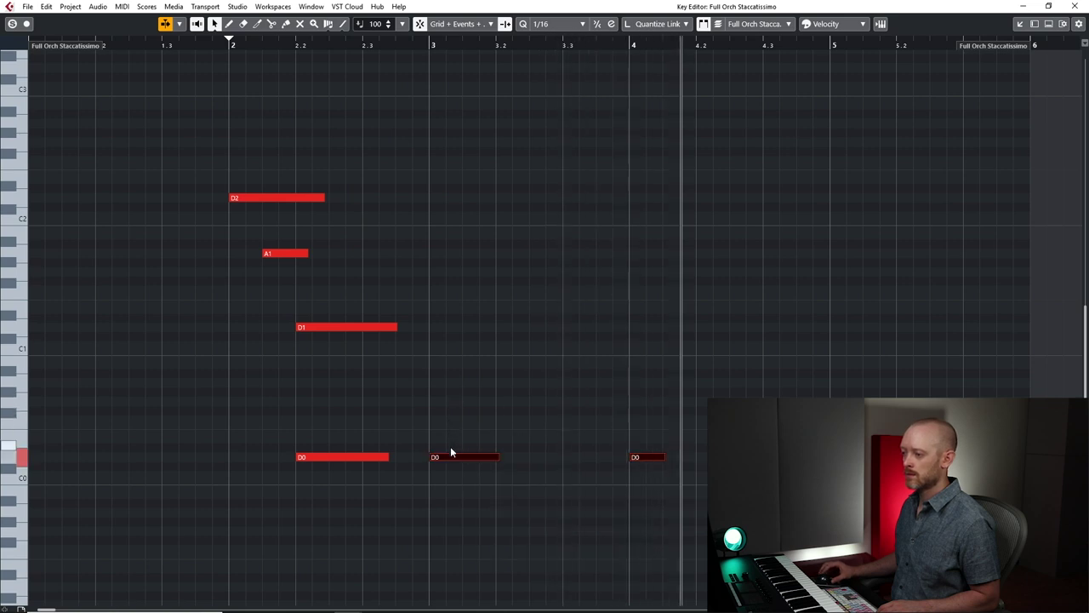
key(space)
key(l)
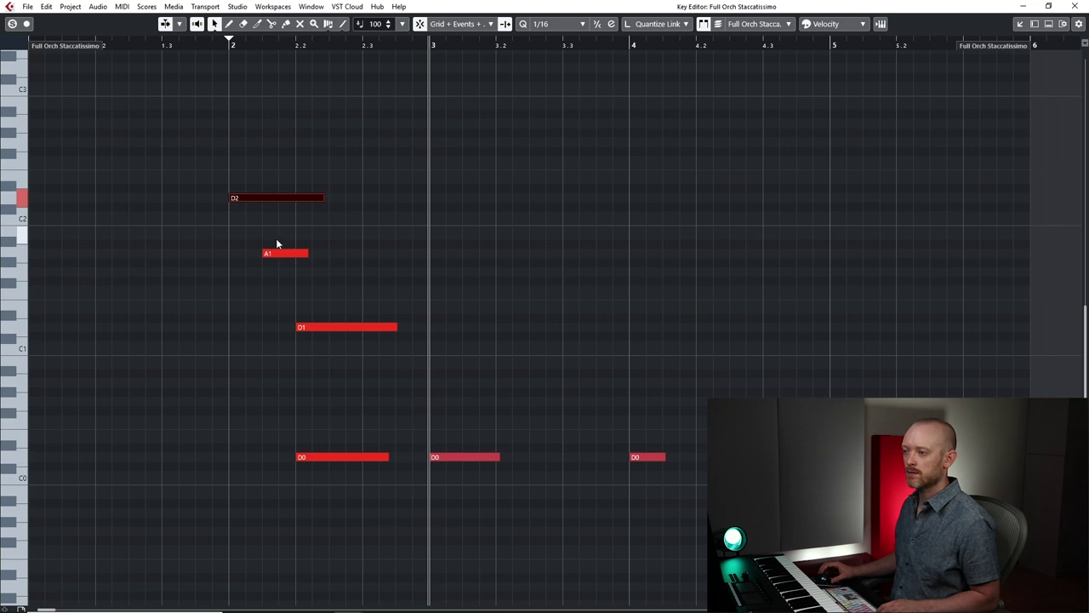
key(space)
key(Escape)
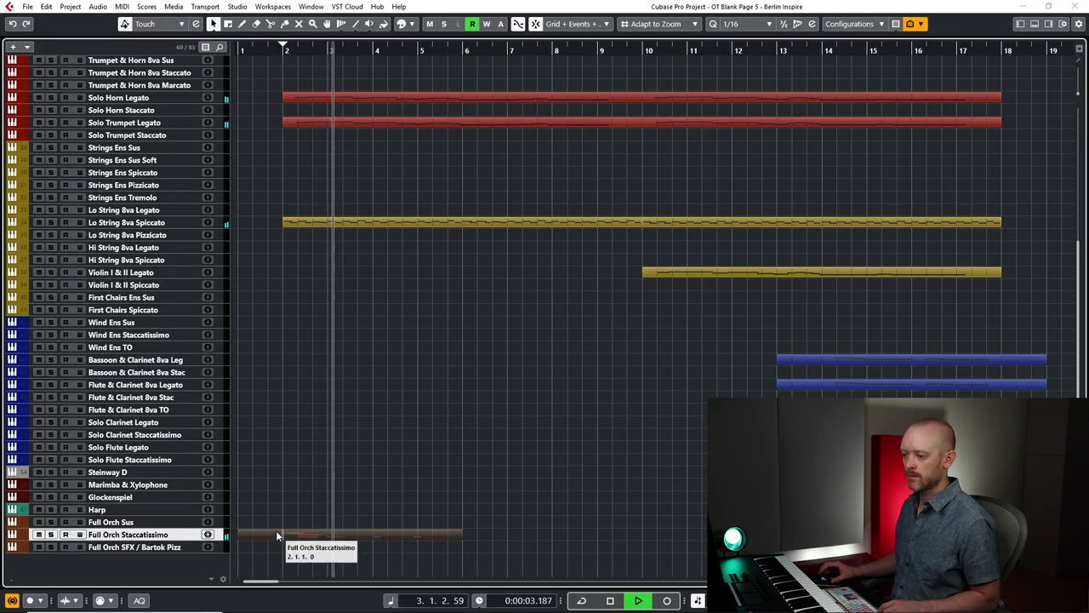
key(space)
Cut off the Full Orch Staccatissimo part before bar 2, duplicate the remainder to bar 6 and duplicate both parts from bar 10.
click(273, 534)
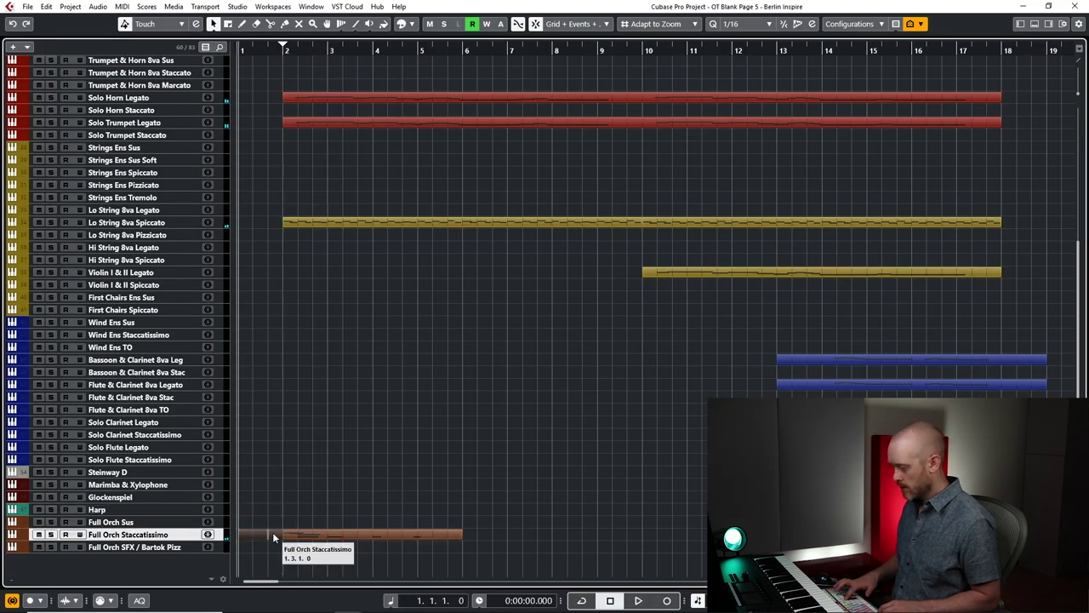
key(Delete)
click(311, 533)
key(ctrl+d)
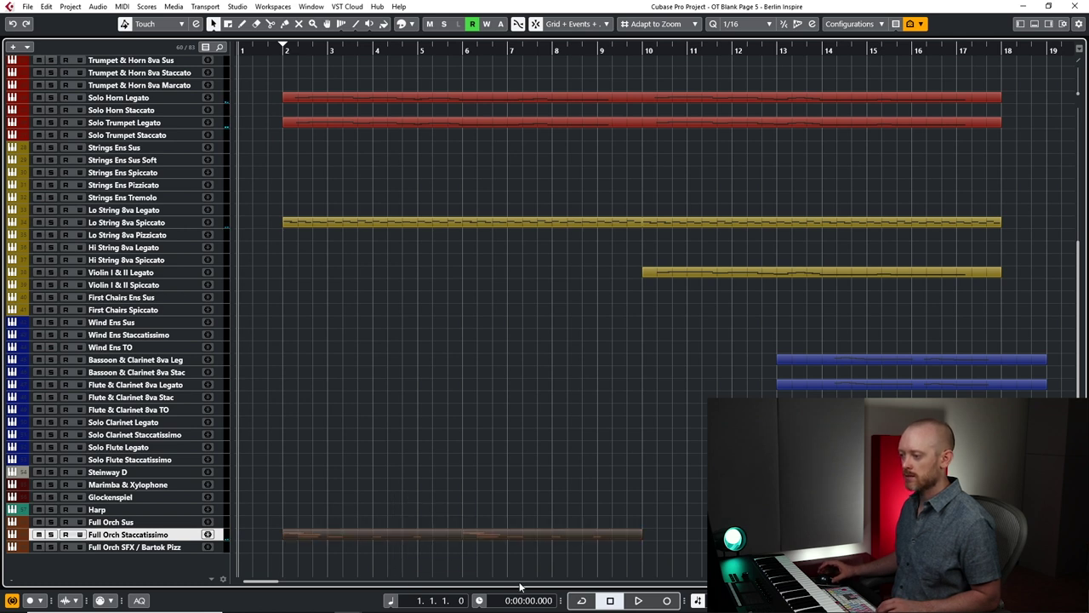
click(513, 572)
drag(521, 570, 521, 570)
key(ctrl+d)
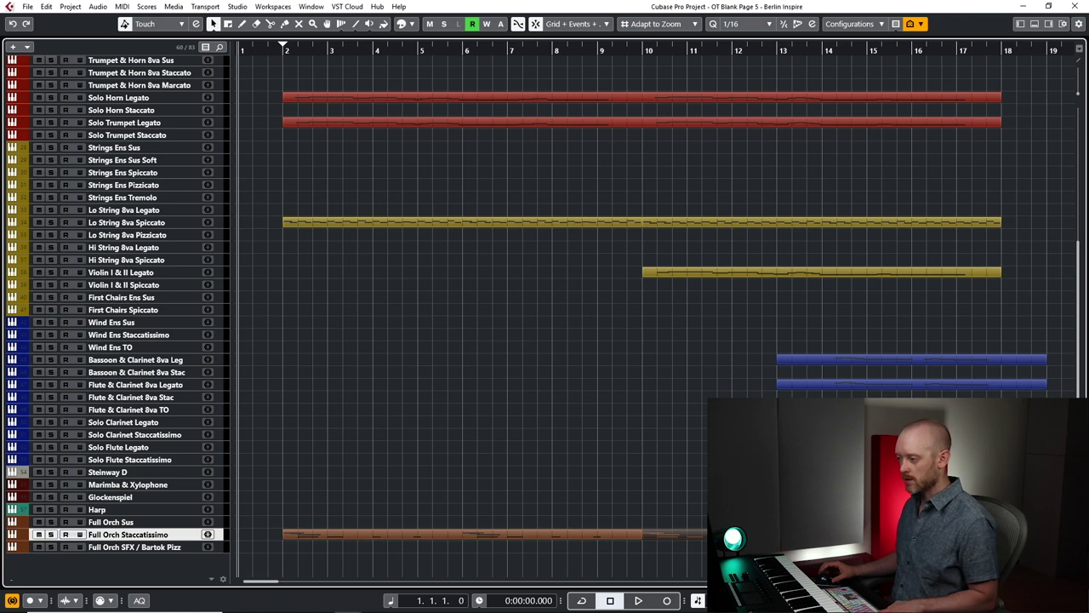
Transpose all notes of the duplicated Full Orch Staccatissimo part from bar 10 down two semitones, close the note editor and audition it.
key(Return)
key(ctrl+a)
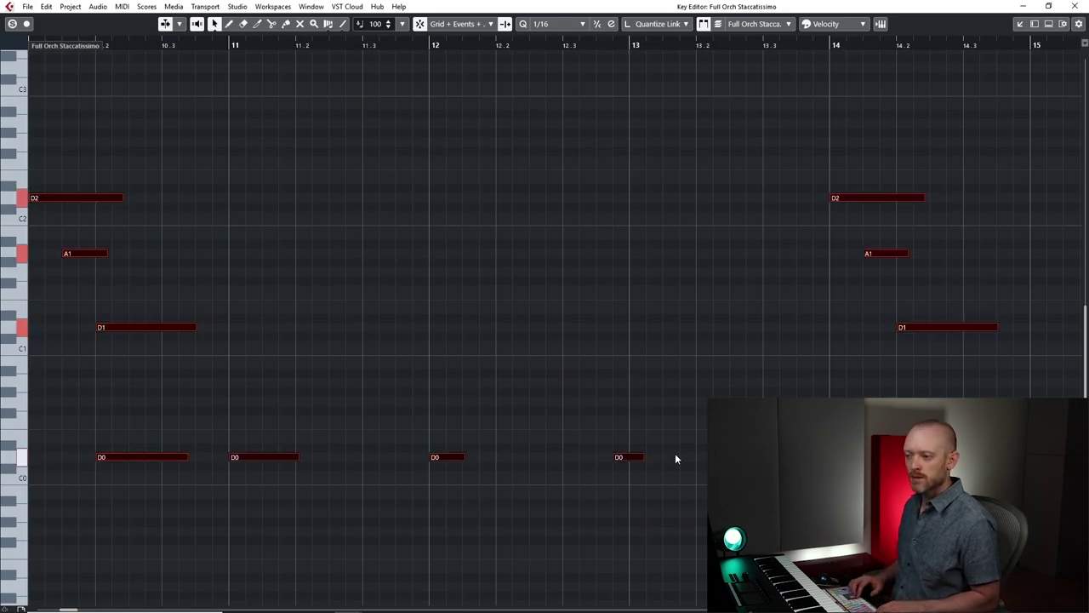
key(Down)
key(Down)
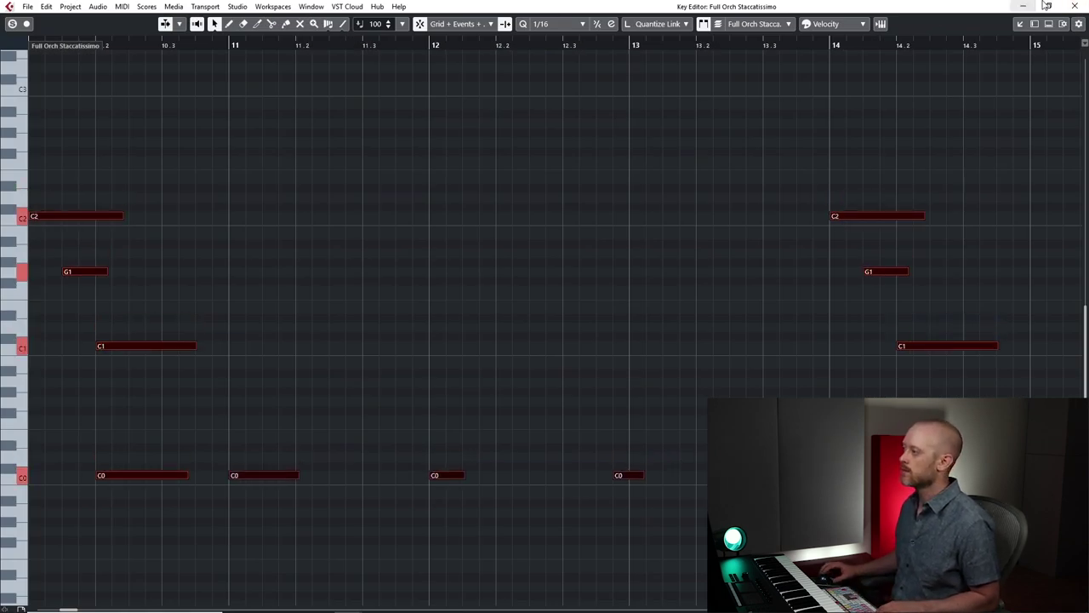
click(1069, 5)
key(space)
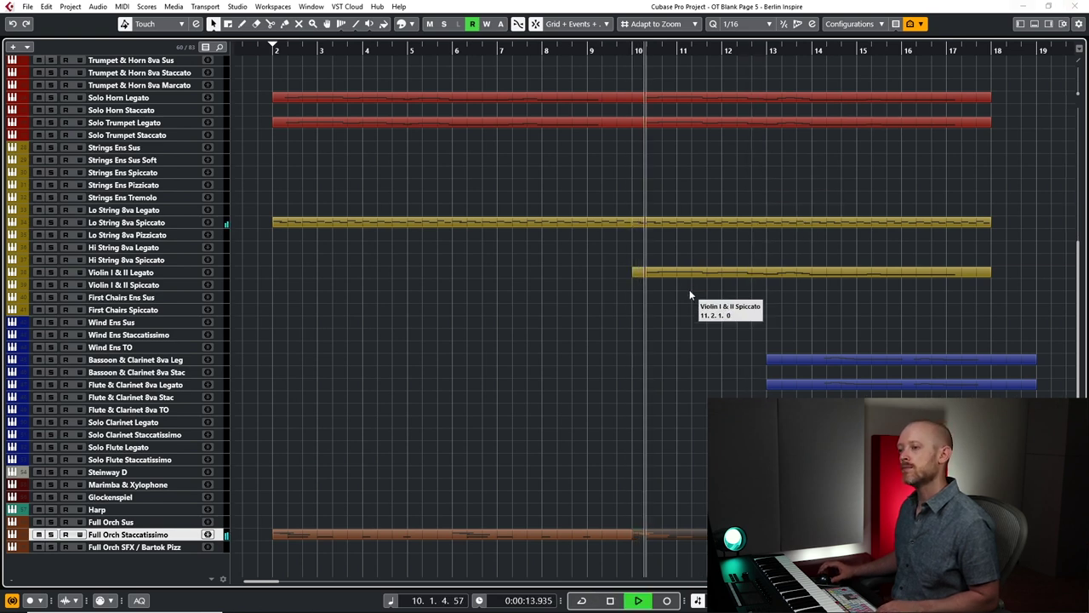
Record two long notes, D5 and E5, on the Glockenspiel track from bar 10 to bar 12.
click(140, 499)
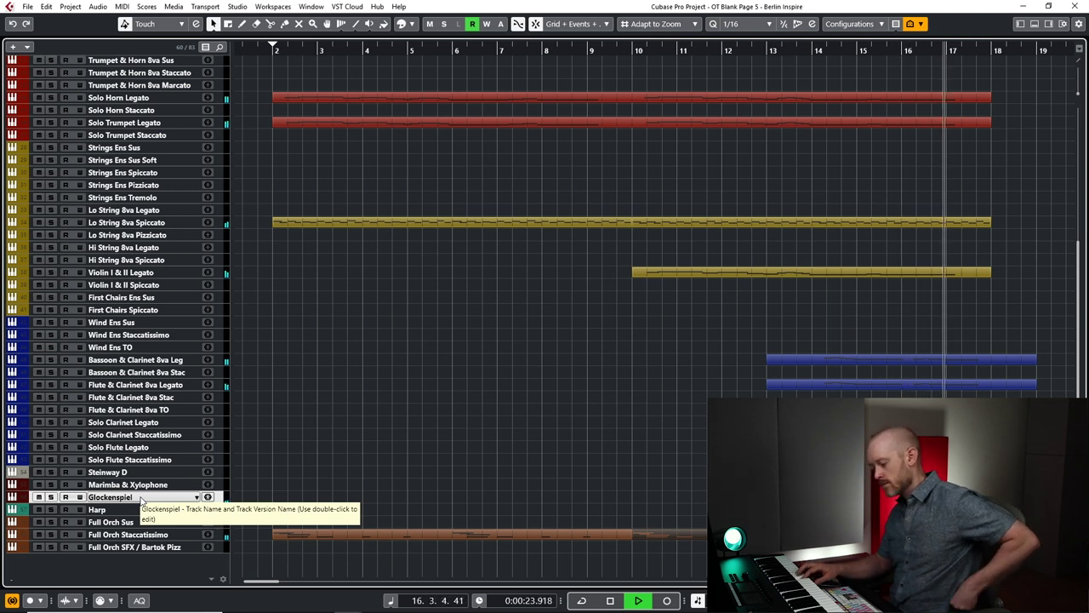
key(space)
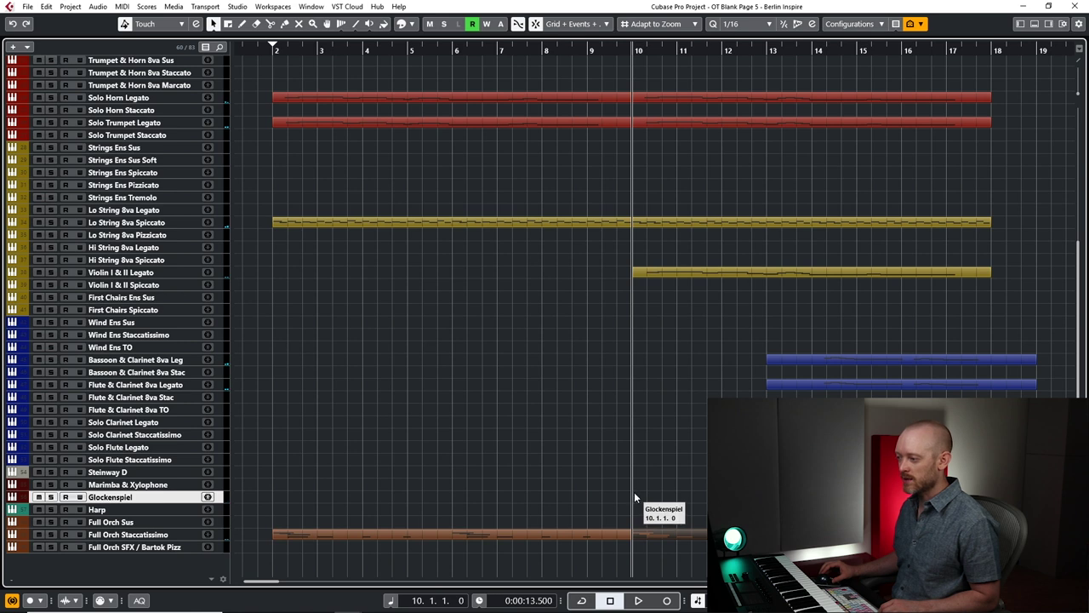
key(KP_Multiply)
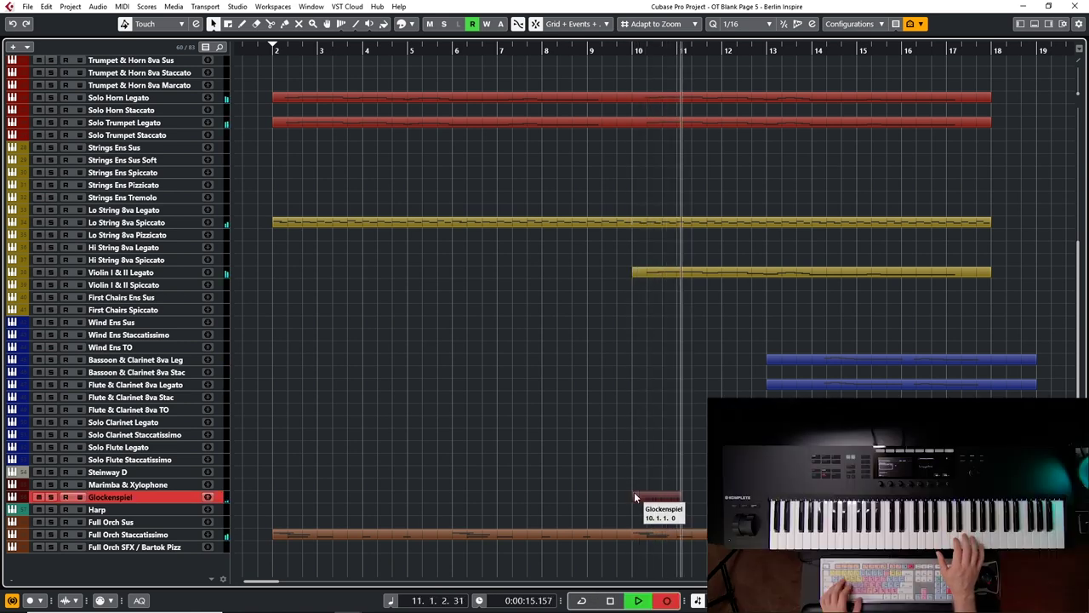
key(space)
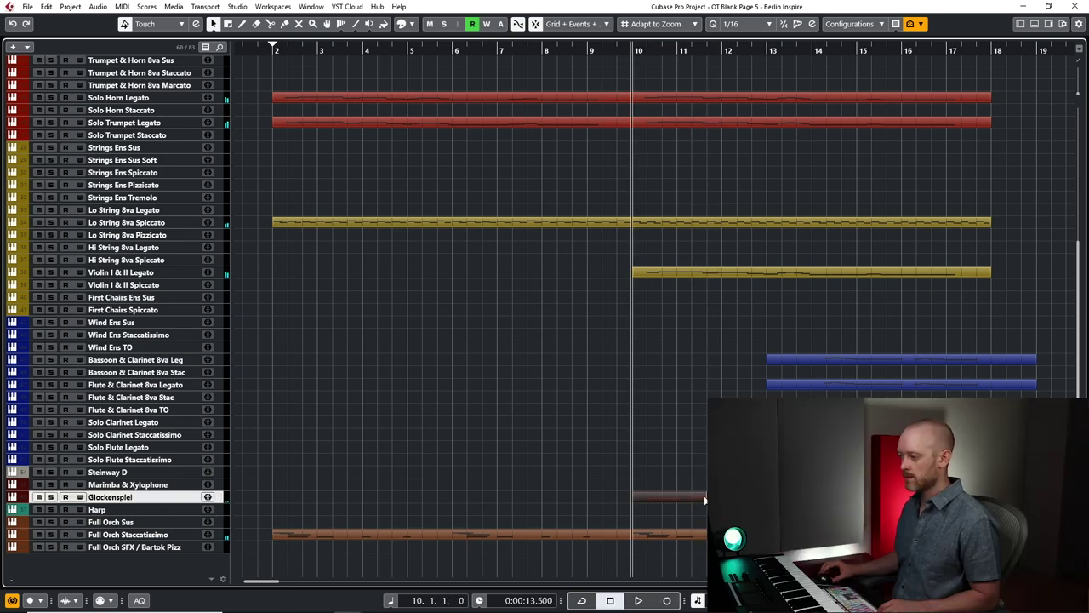
Shorten the glockenspiel D5 to end at bar 11, extend the E5 to bar 12, close the note editor and audition the result.
double_click(703, 498)
key(ctrl+a)
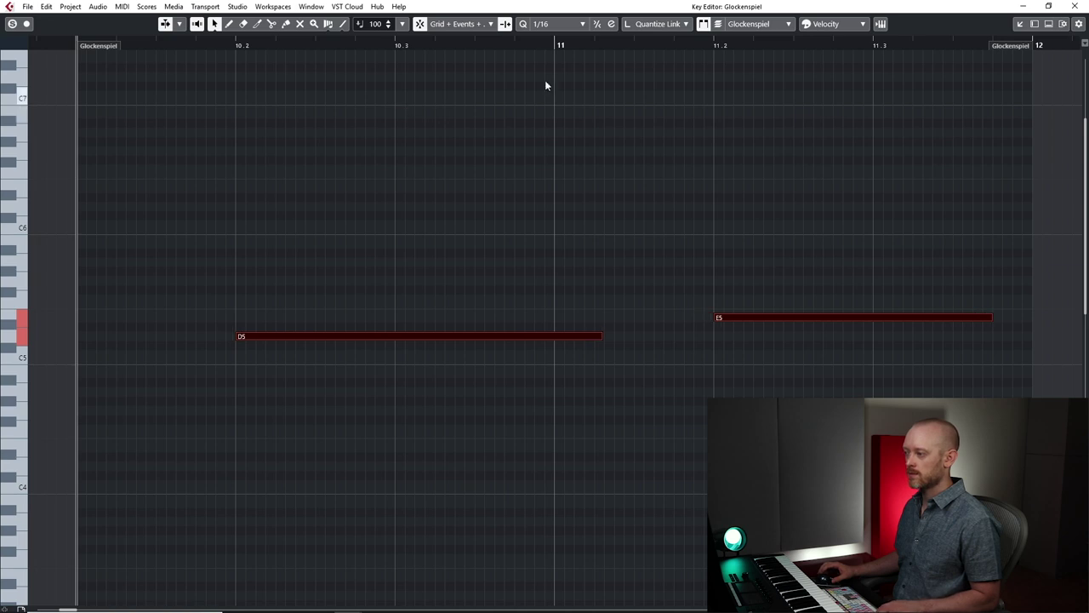
key(l)
key(space)
key(space)
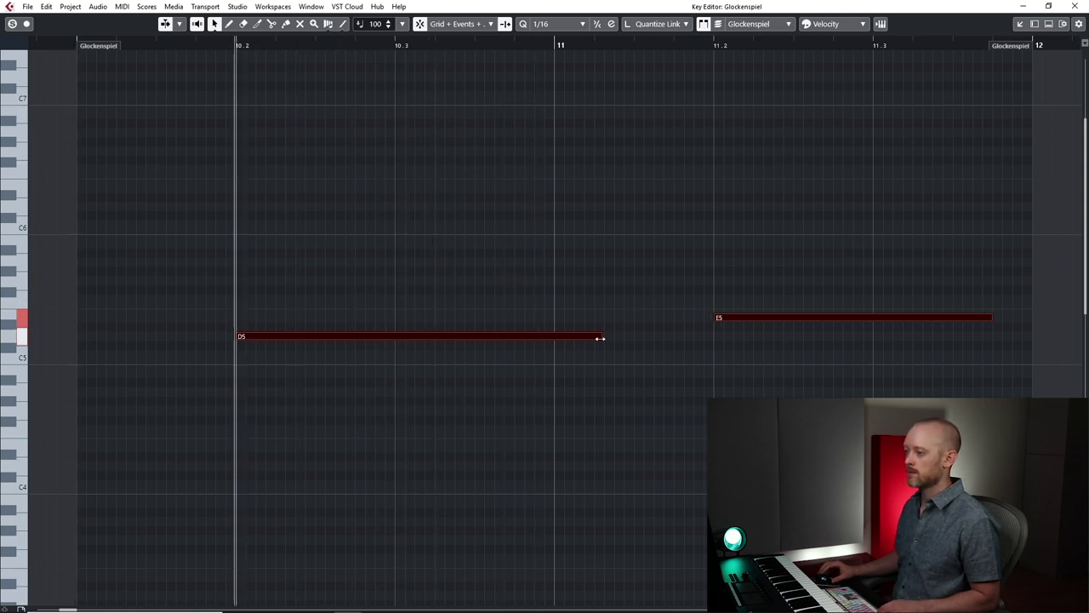
drag(600, 338, 554, 338)
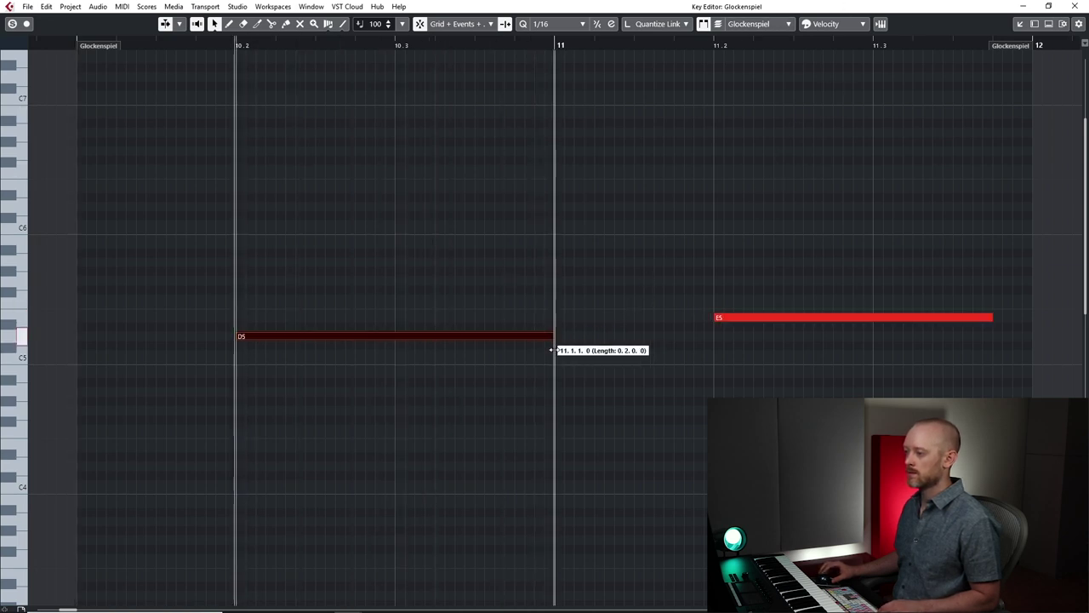
drag(990, 319, 1029, 319)
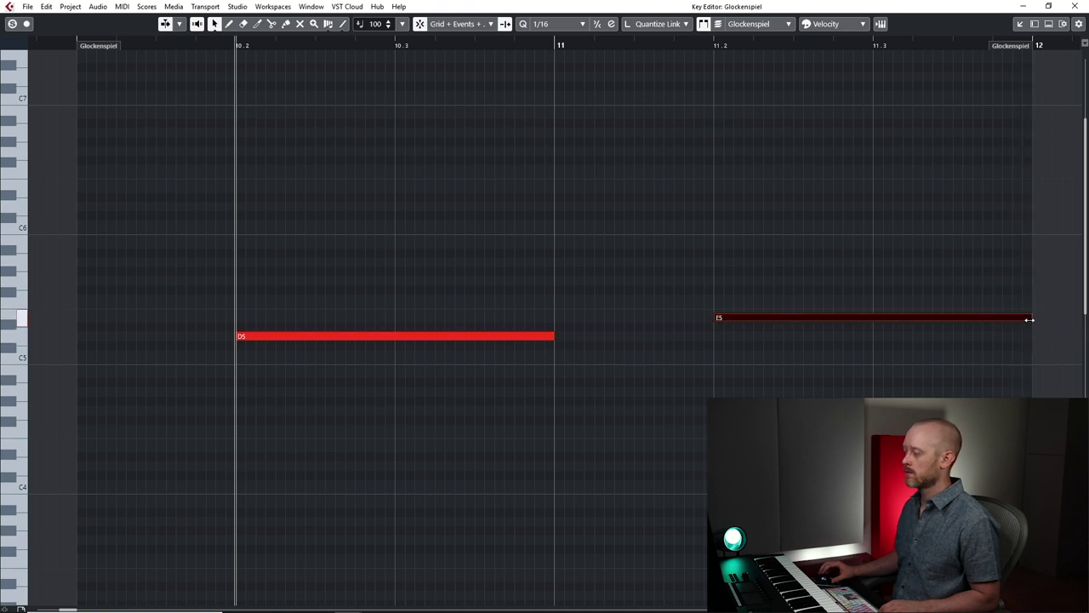
click(1077, 6)
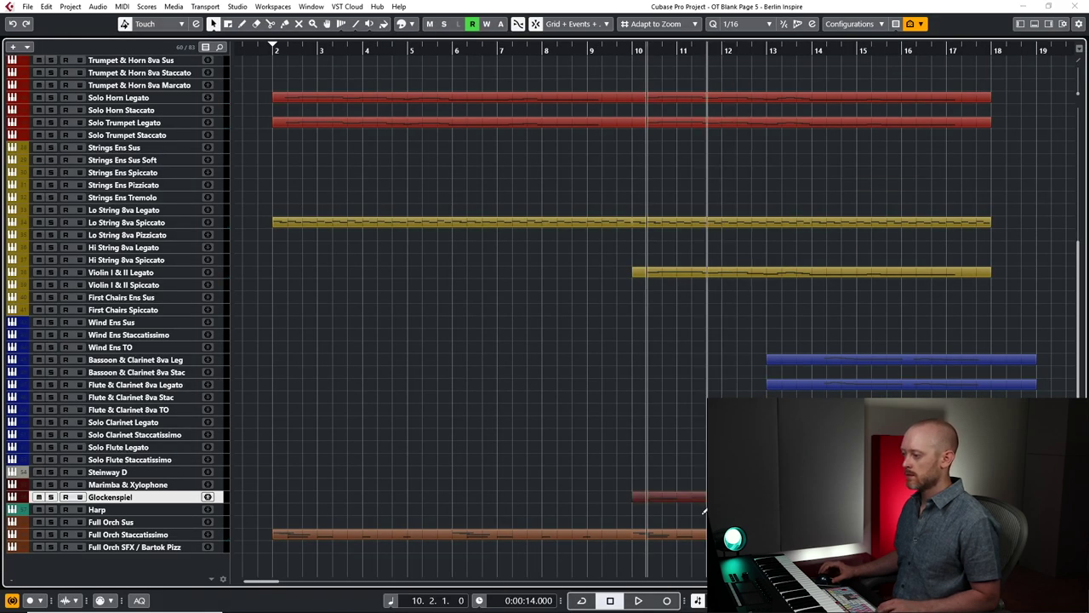
key(space)
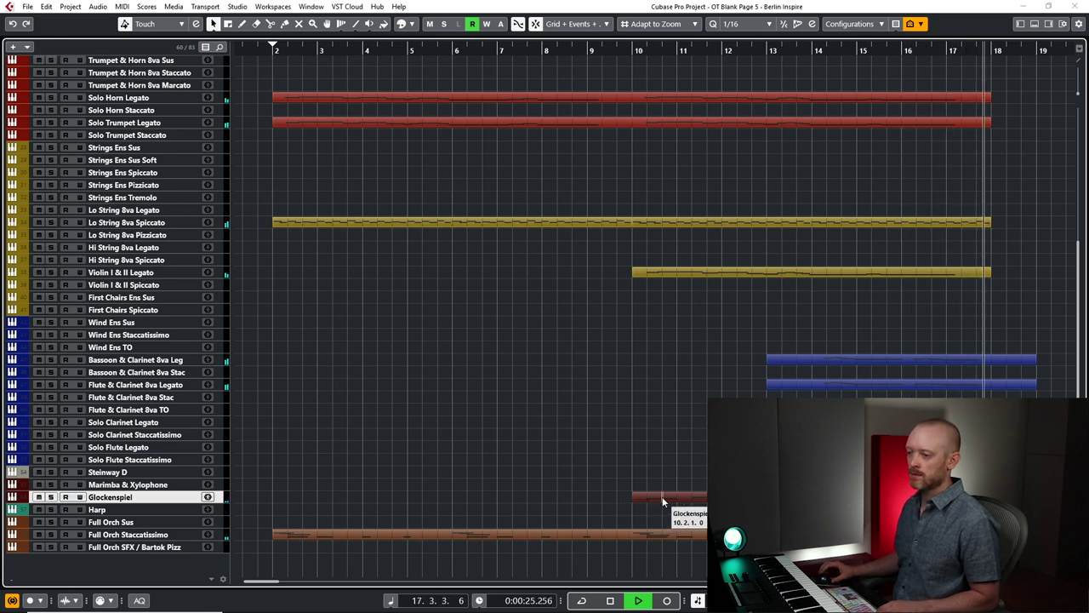
key(space)
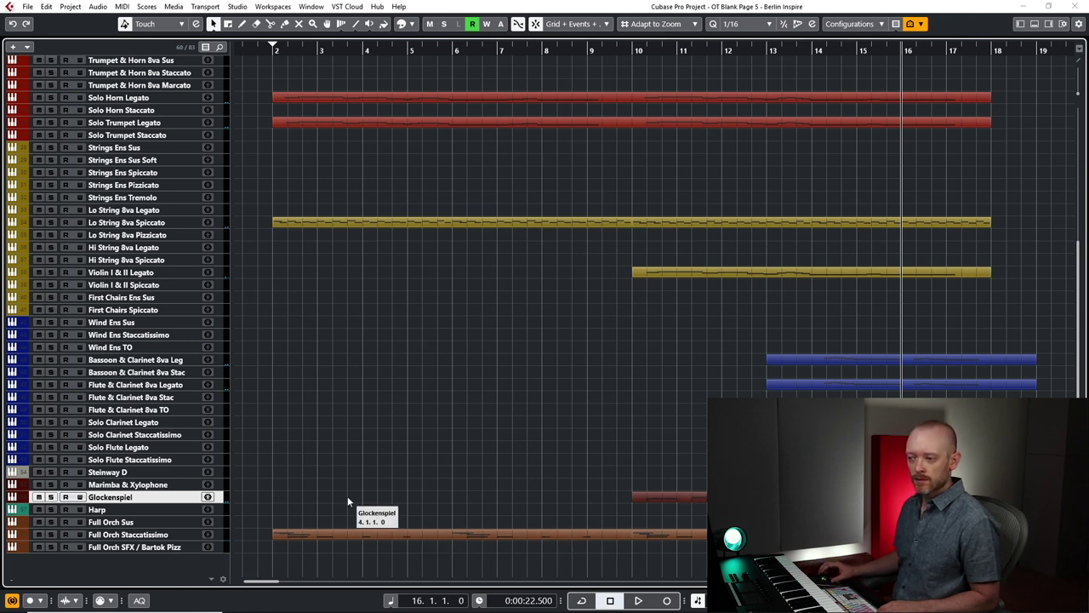
Play the arrangement from bar 2 while trying out the Hi String 8va Legato and Hi String 8va Spiccato sounds.
drag(292, 544, 292, 545)
key(KP_1)
key(space)
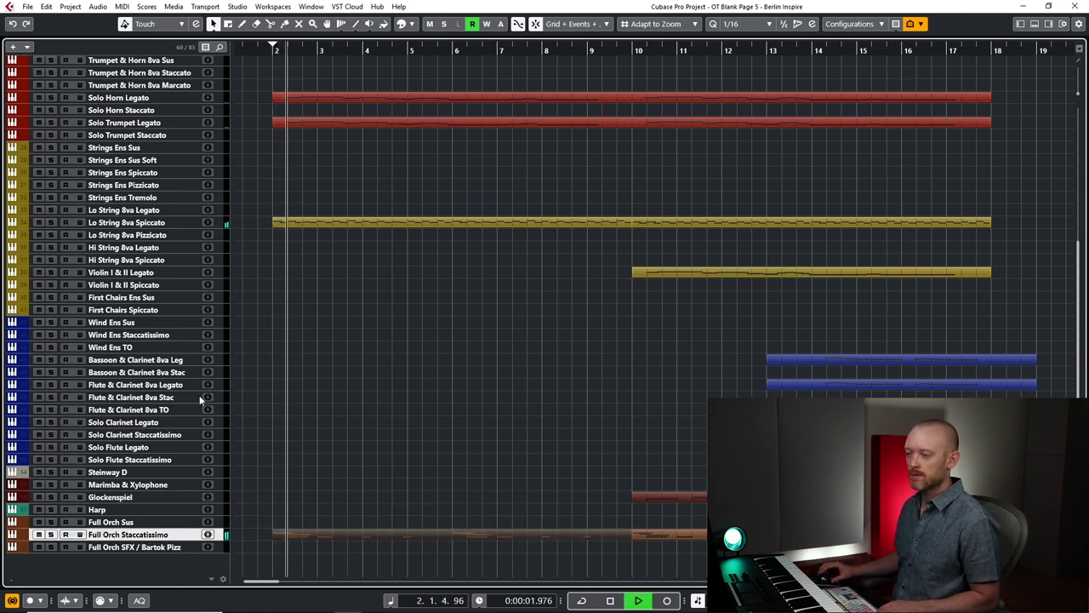
click(123, 248)
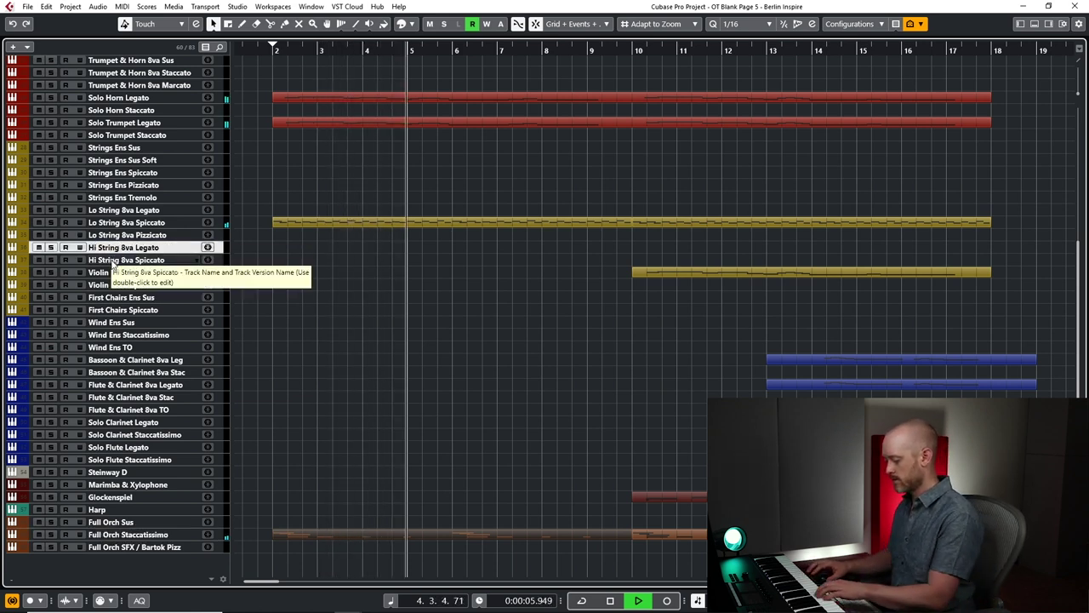
click(109, 261)
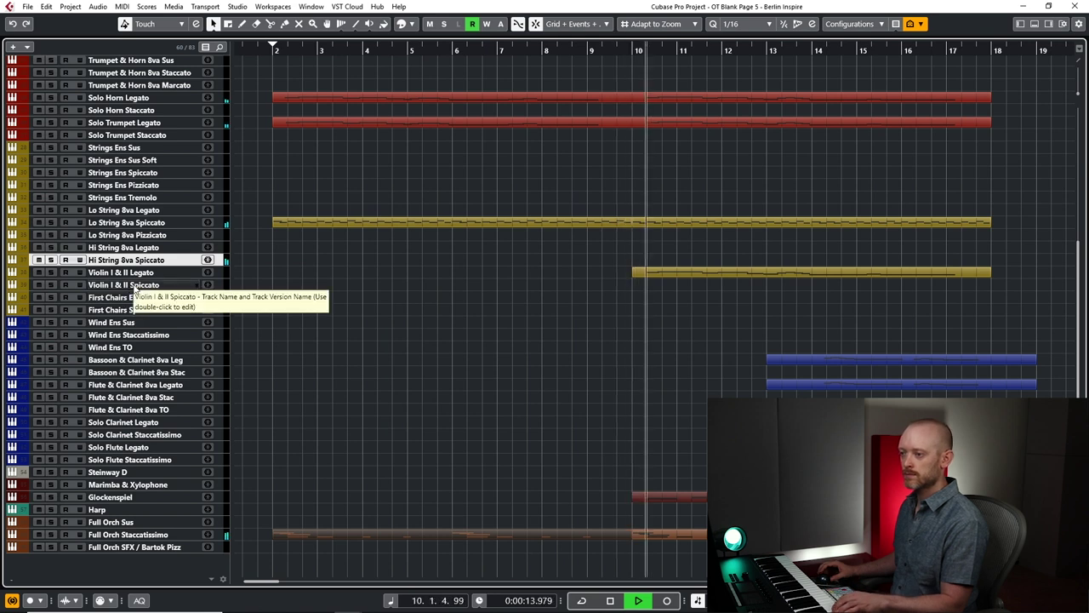
key(space)
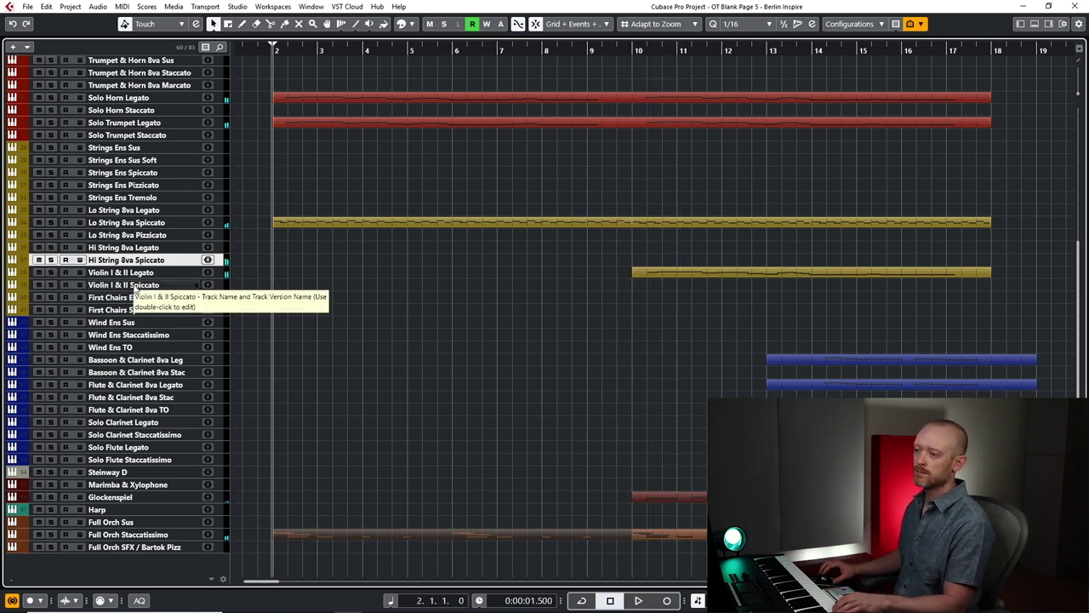
Compare the Violin I & II tracks with Hi String 8va Spiccato and try a spiccato part over playback from bar 2.
click(132, 274)
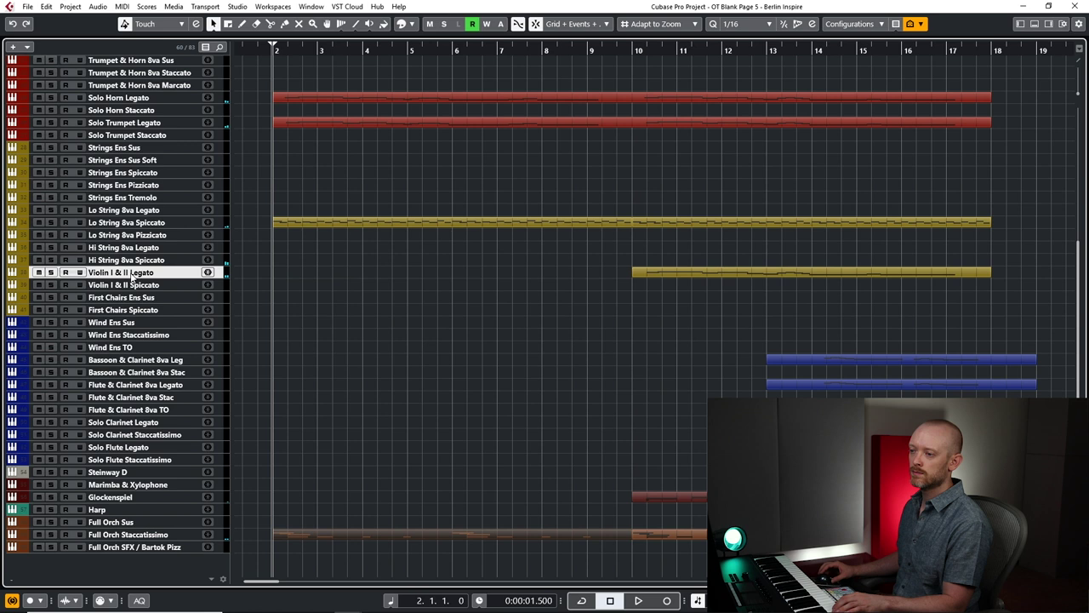
click(131, 285)
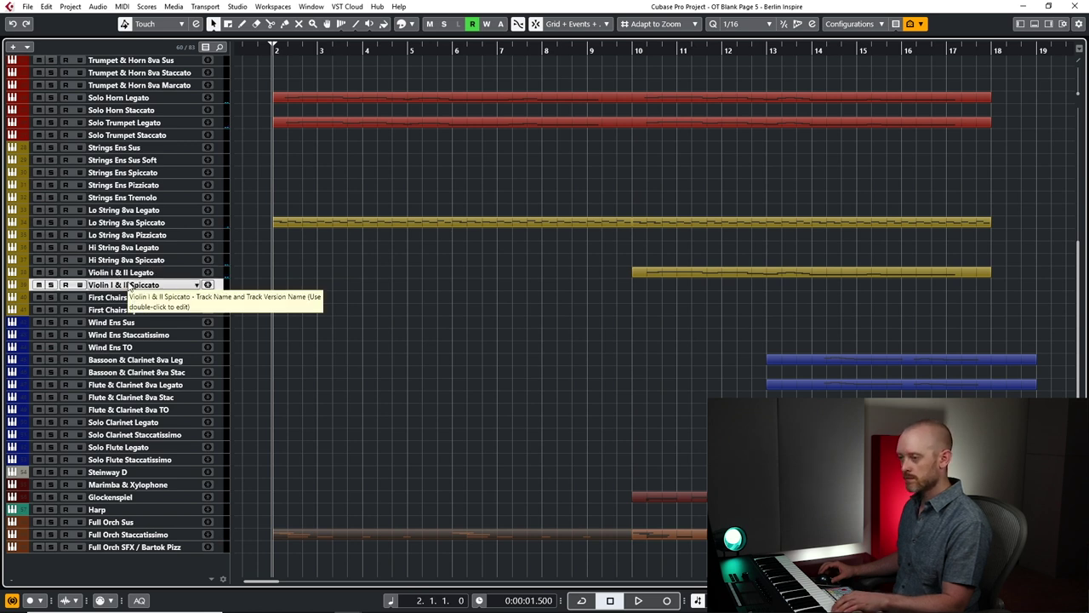
click(128, 260)
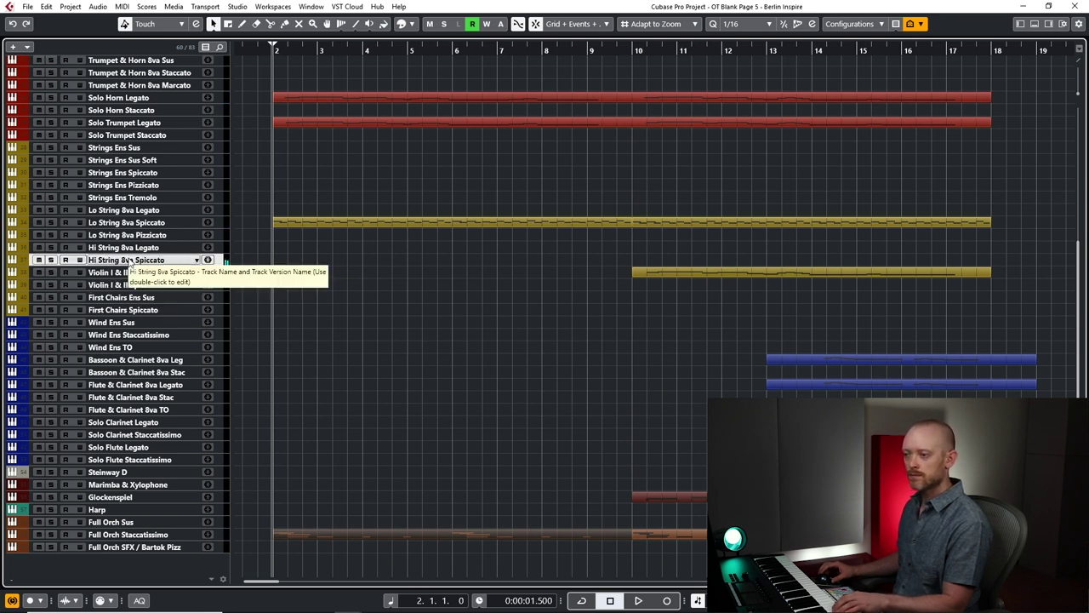
key(space)
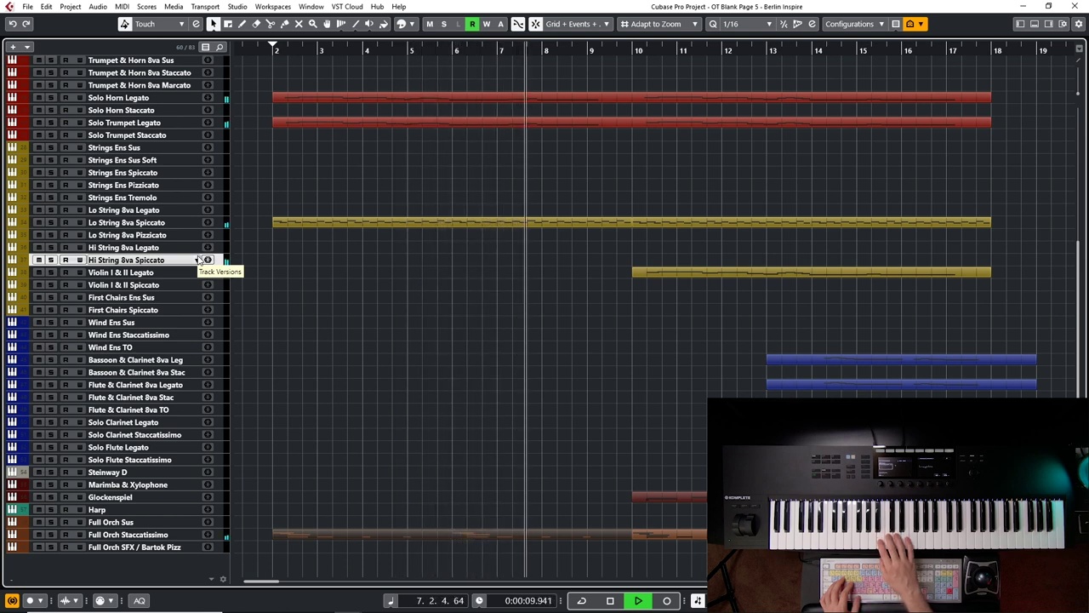
key(space)
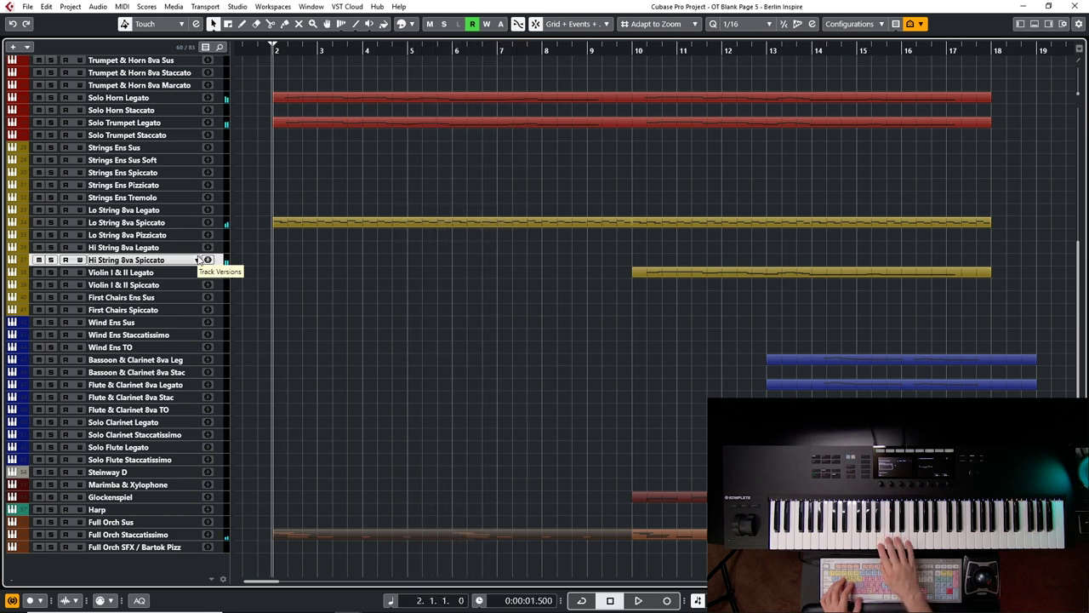
Rehearse on the Violin I & II Spiccato track, and record short B2 and C3 stabs once per bar from bar 2 to bar 6.
click(155, 286)
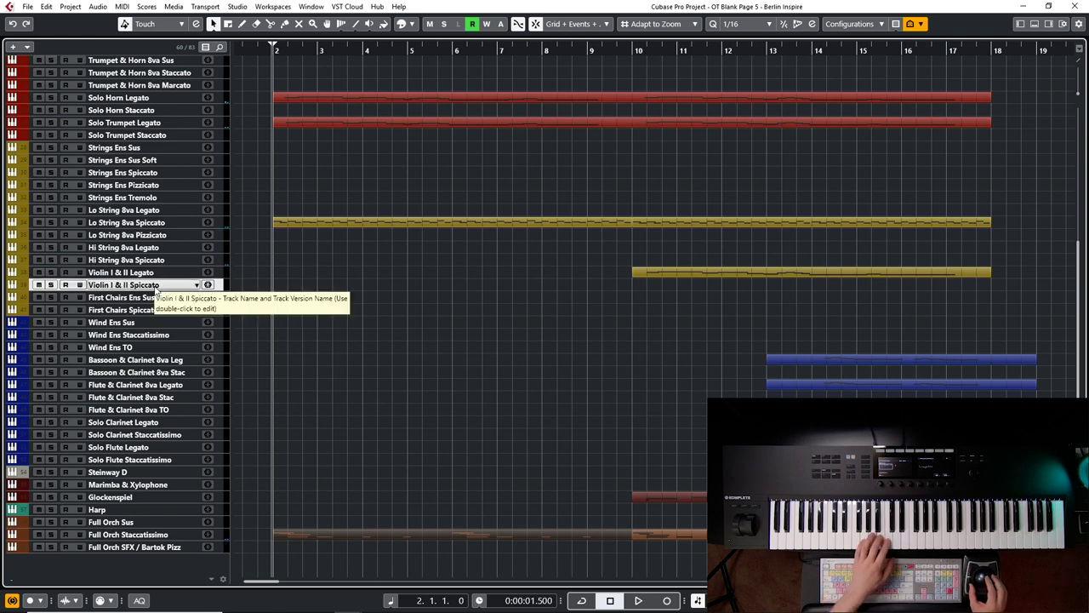
key(space)
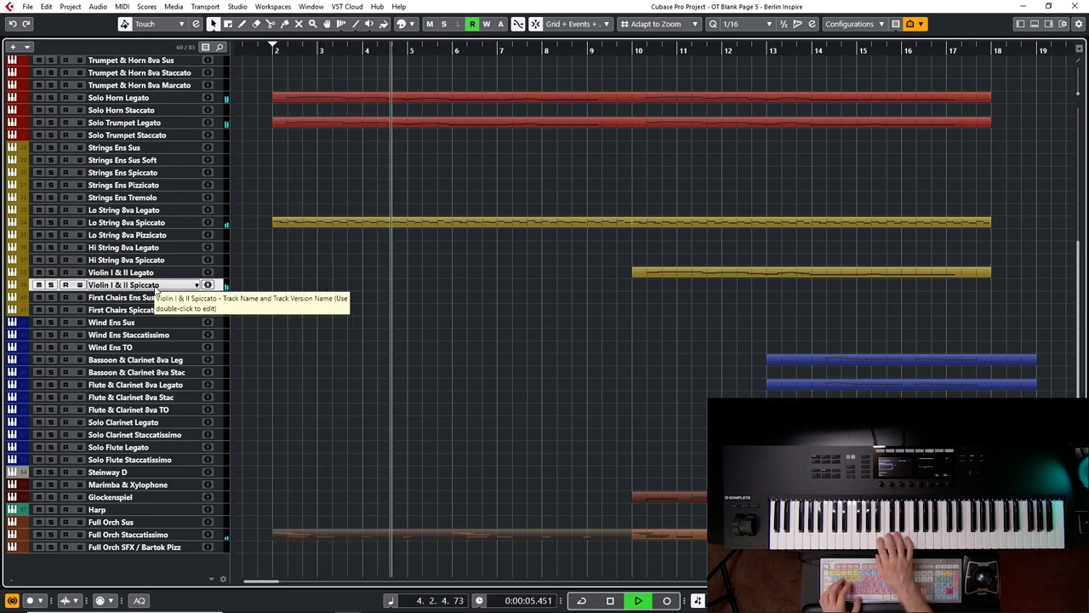
key(space)
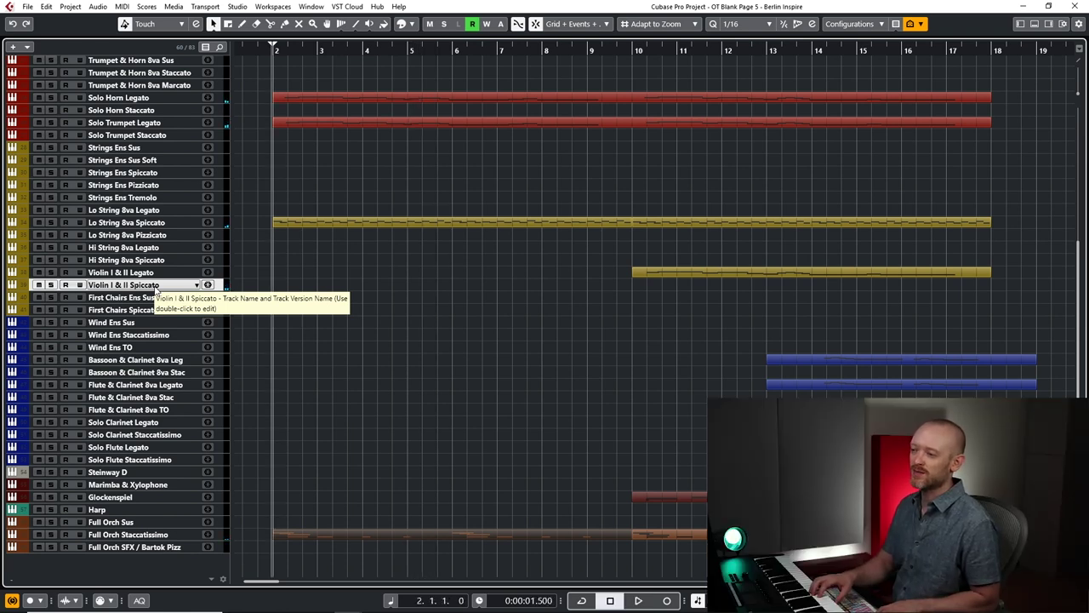
key(KP_Multiply)
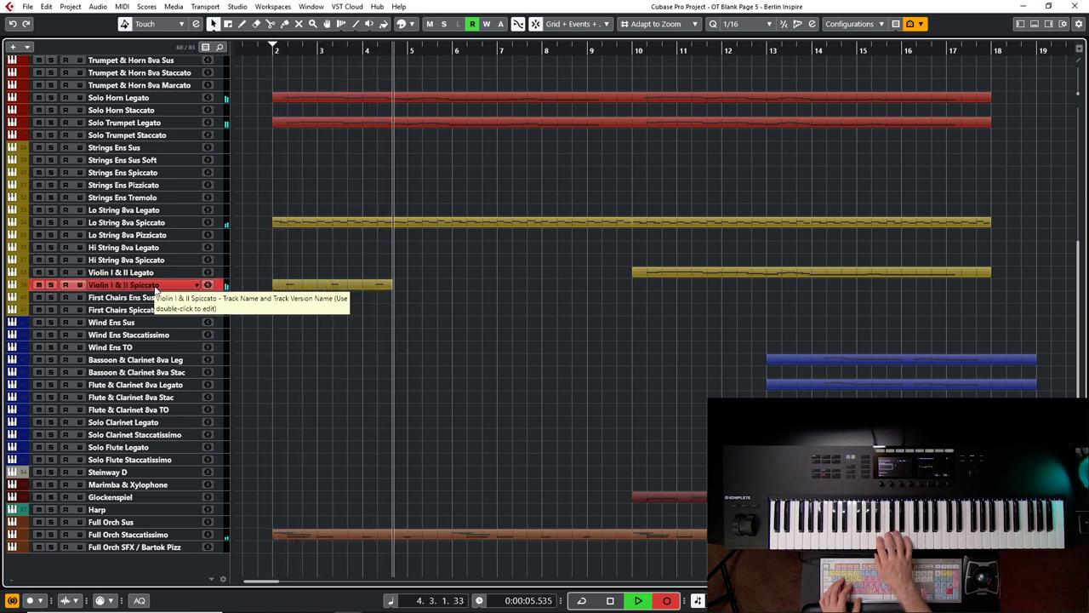
key(space)
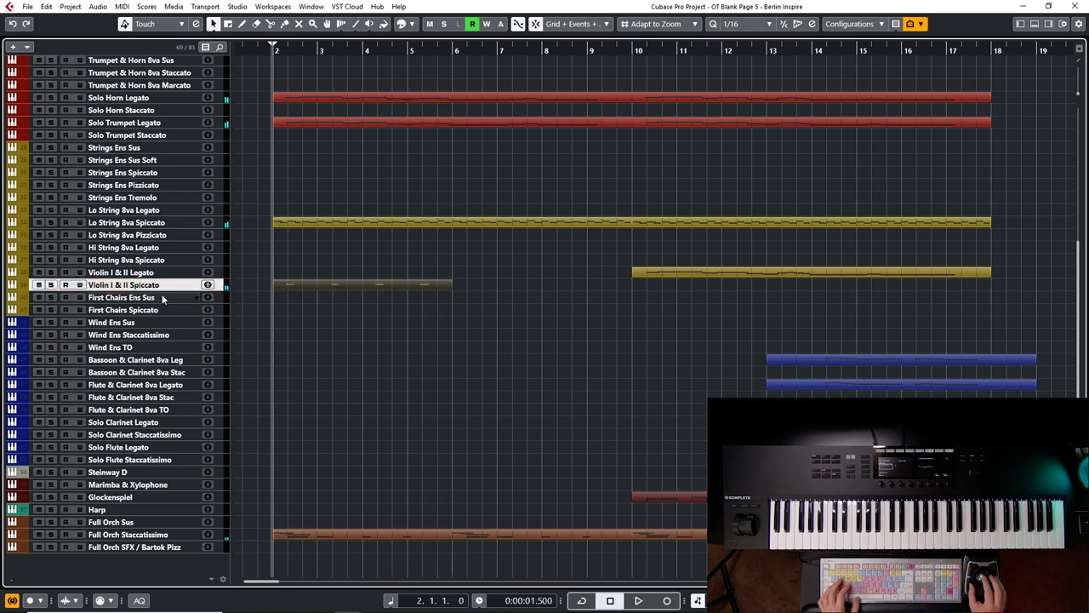
Align all Violin I & II Spiccato notes to beat 2 of each bar, lower their velocity and audition the part.
double_click(288, 284)
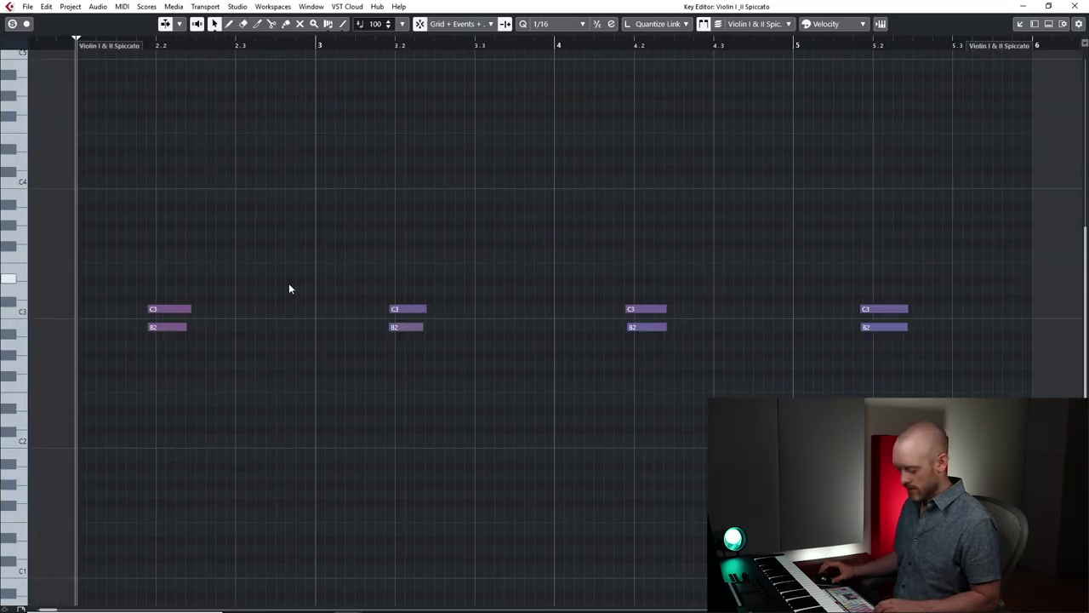
key(ctrl+a)
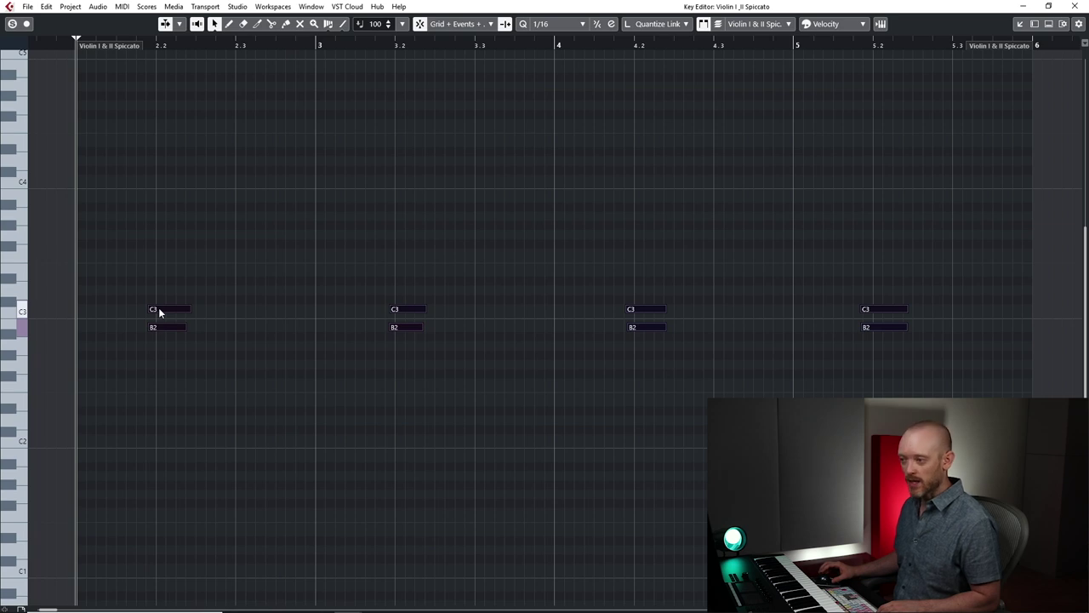
drag(163, 308, 169, 313)
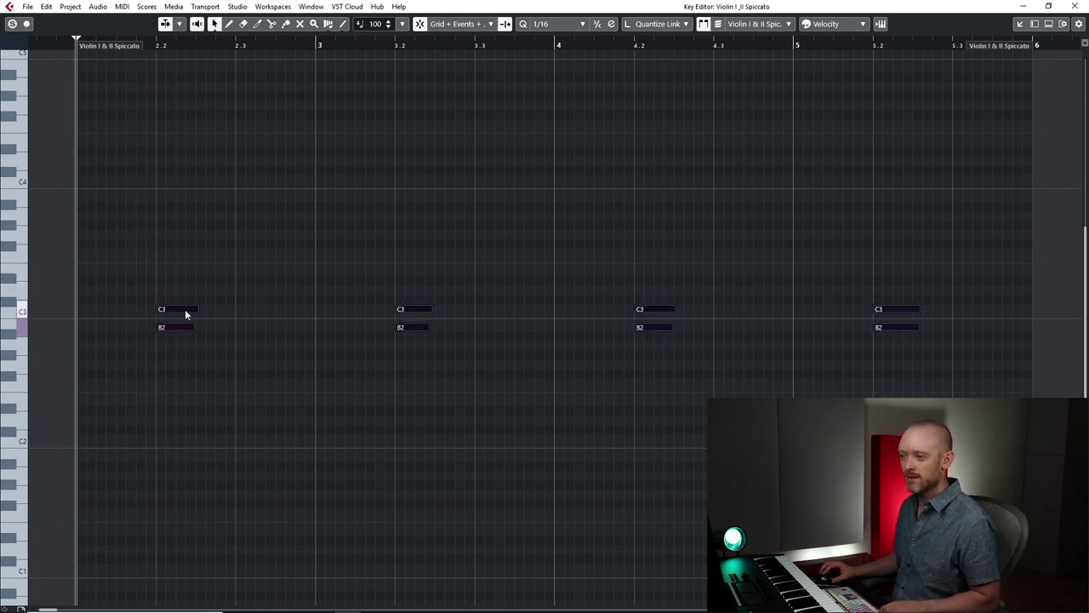
drag(186, 312, 184, 610)
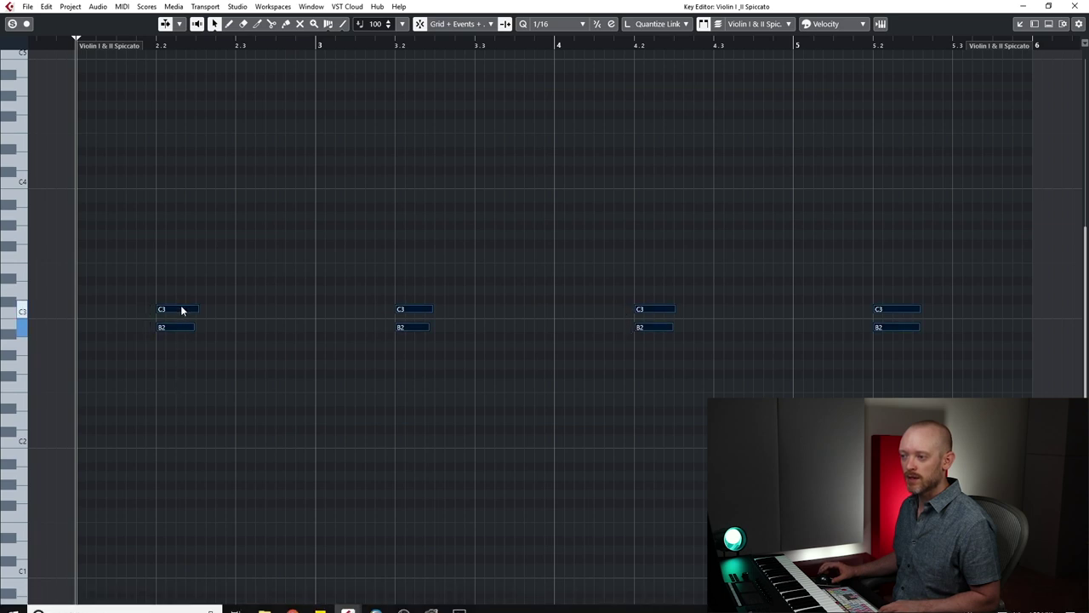
key(space)
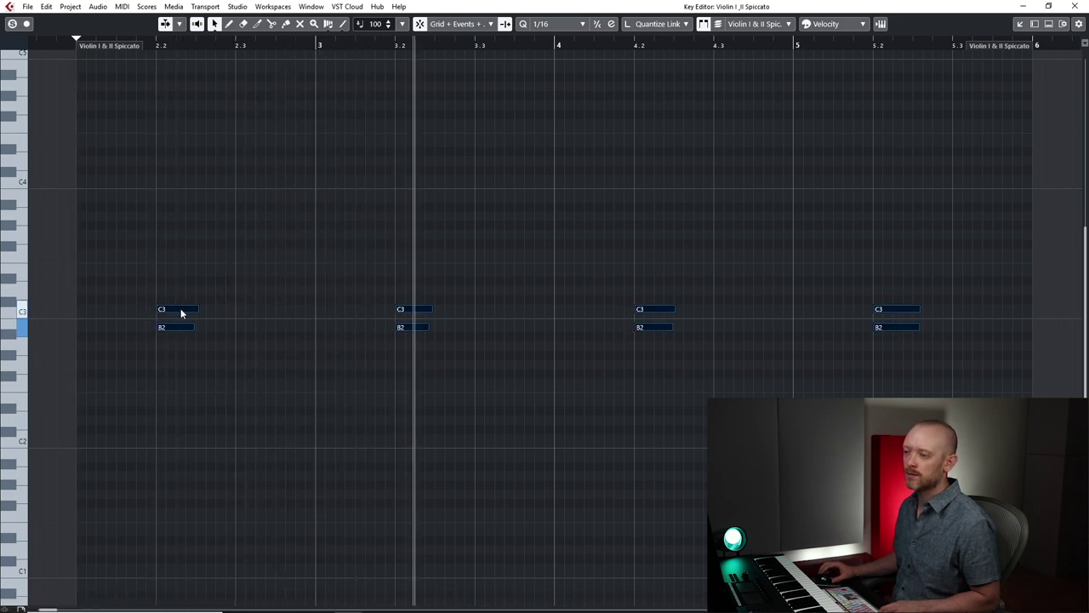
key(space)
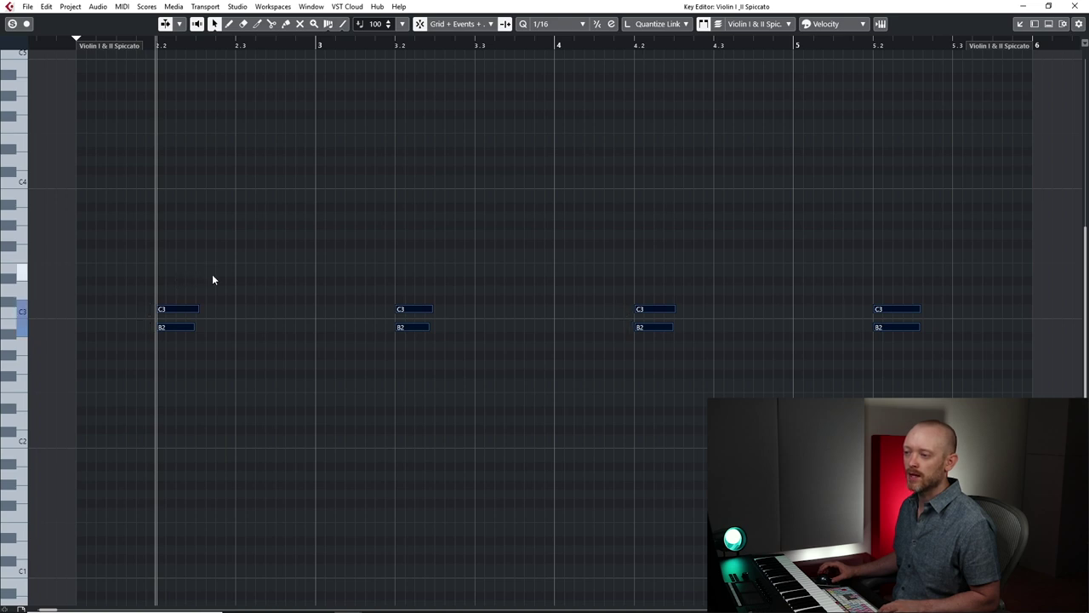
key(space)
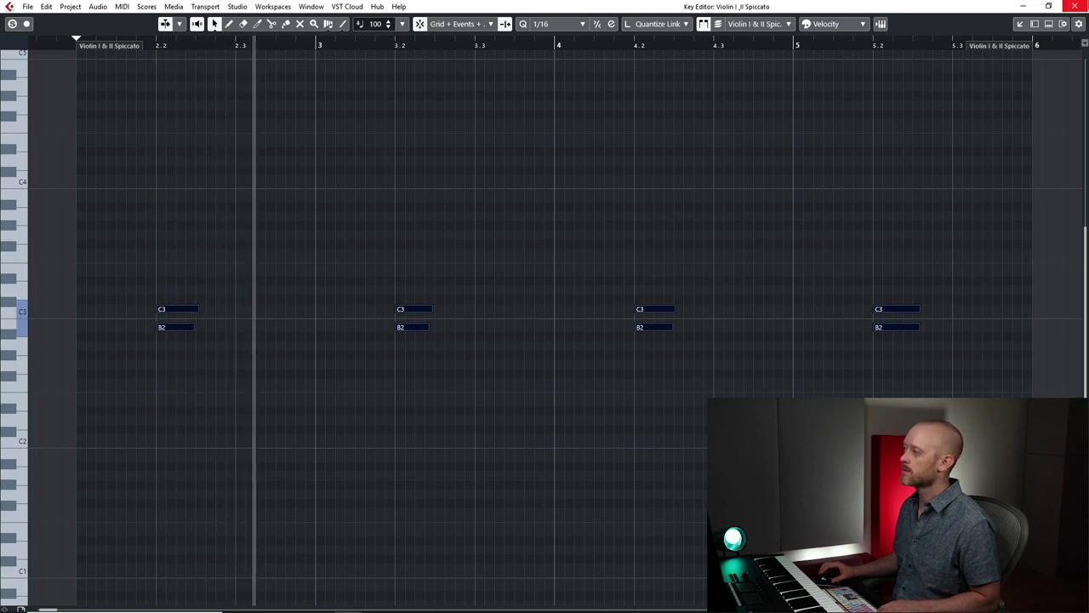
Stop the playback and repeat the four-bar Violin I & II Spiccato part three times to fill bars 2 to 18.
click(1077, 6)
key(space)
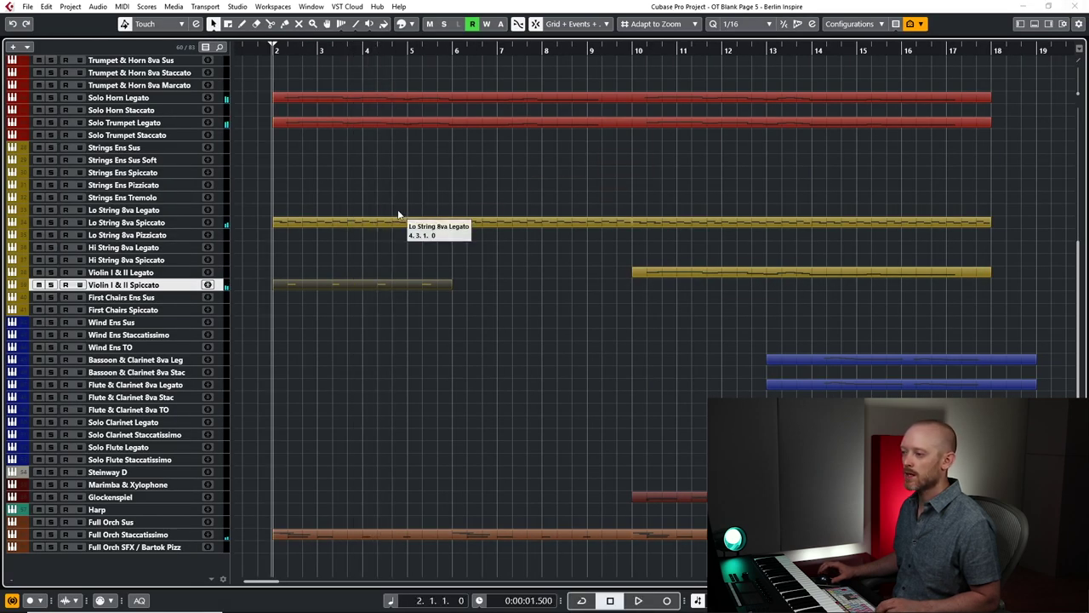
key(ctrl+d)
key(ctrl+d)
key(ctrl+d)
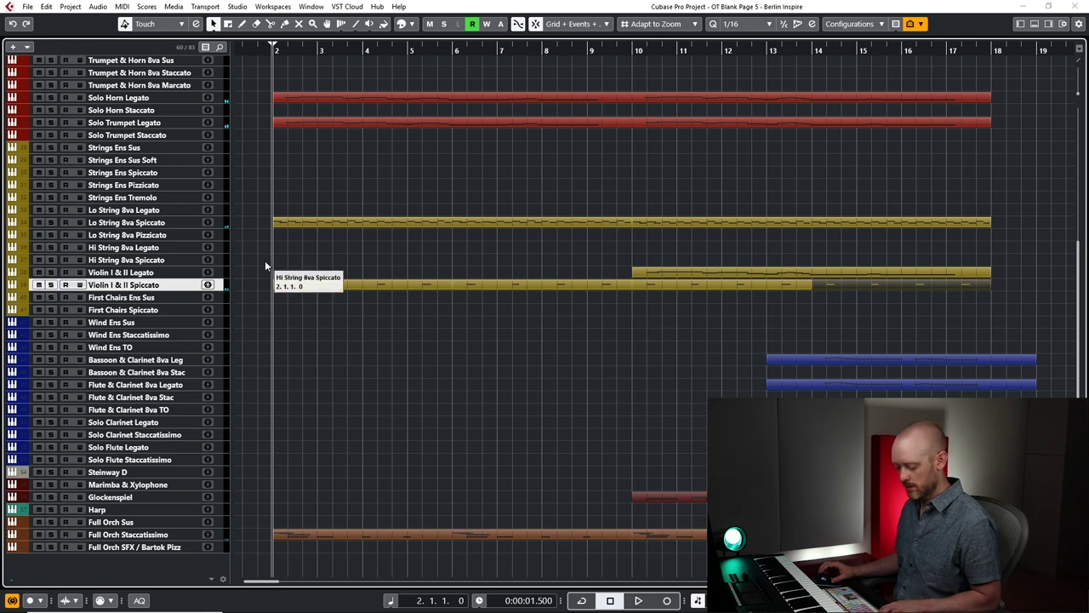
Copy all four Violin I & II Spiccato parts to the Bassoon & Clarinet 8va Stac track, starting at bar 2.
key(shift+Left)
key(shift+Left)
key(shift+Left)
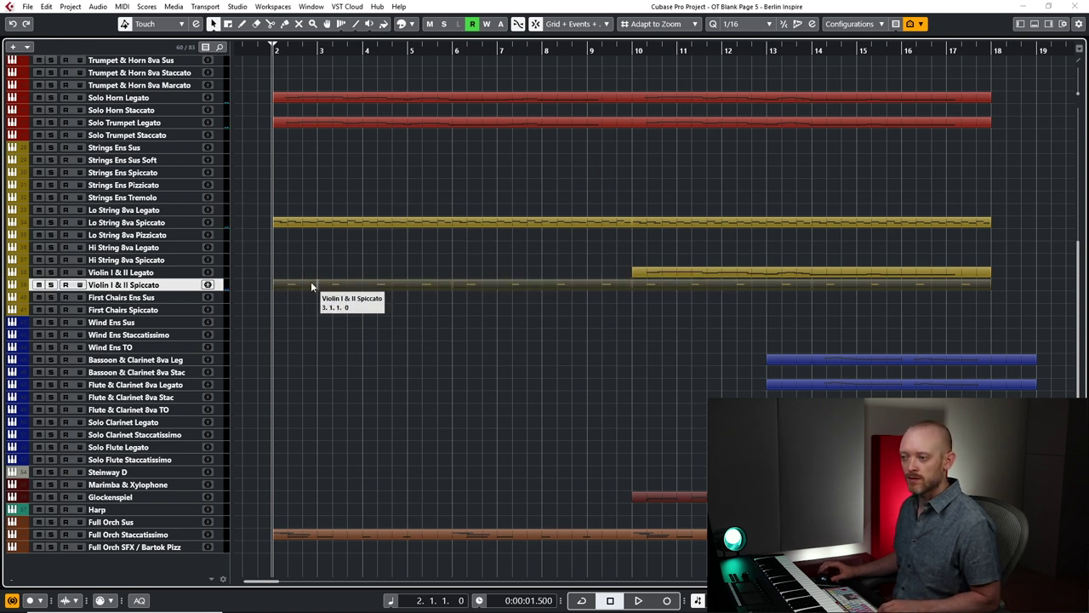
key(alt)
drag(311, 284, 314, 373)
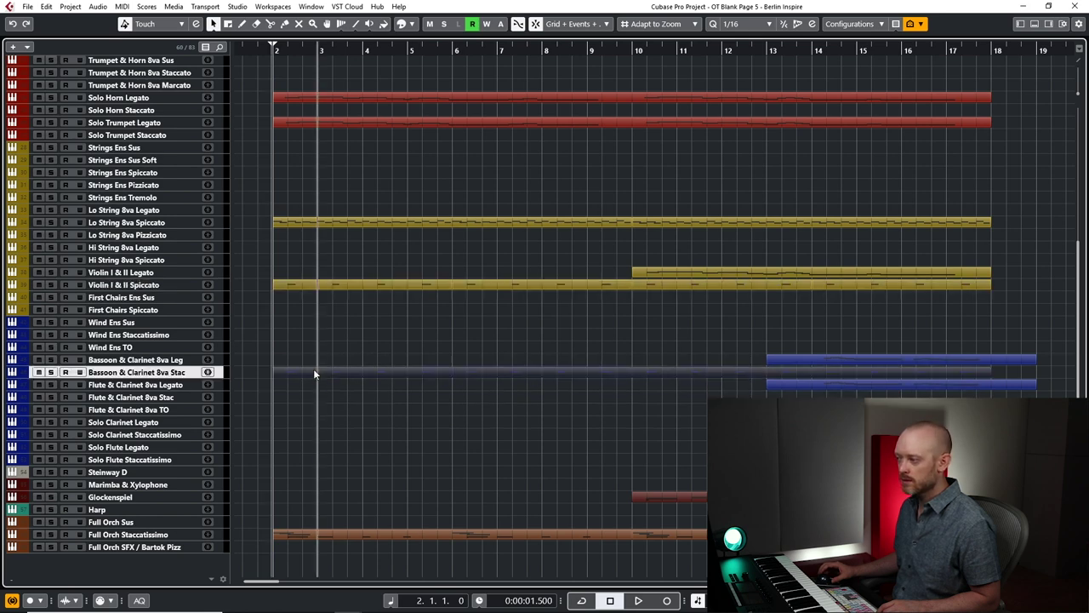
Transpose all Bassoon & Clarinet 8va Stac notes up an octave to B3 and C4, auditioning them before and after.
double_click(314, 372)
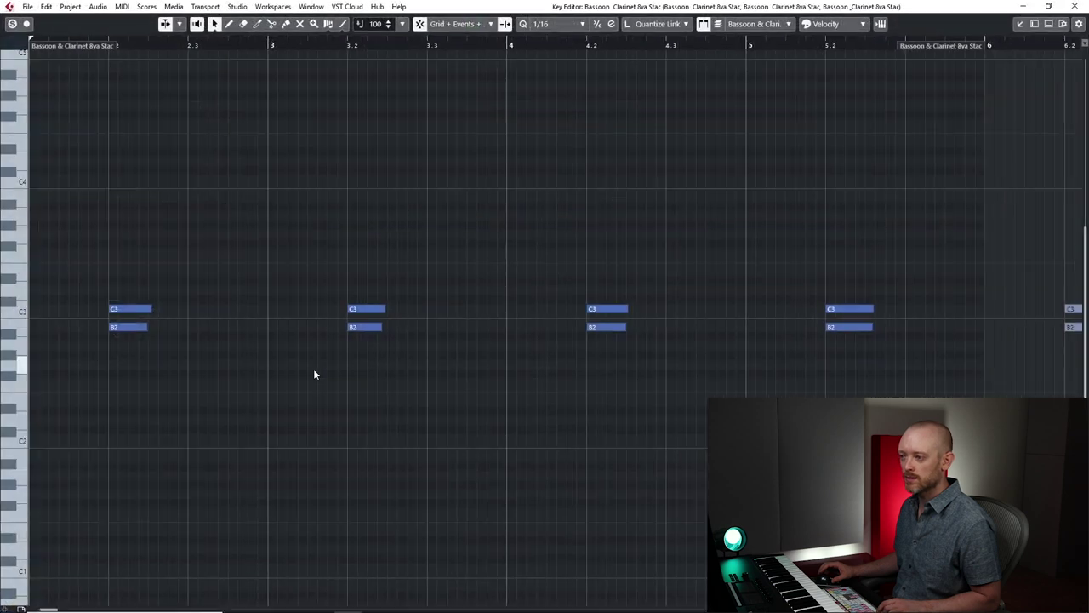
key(shift+f)
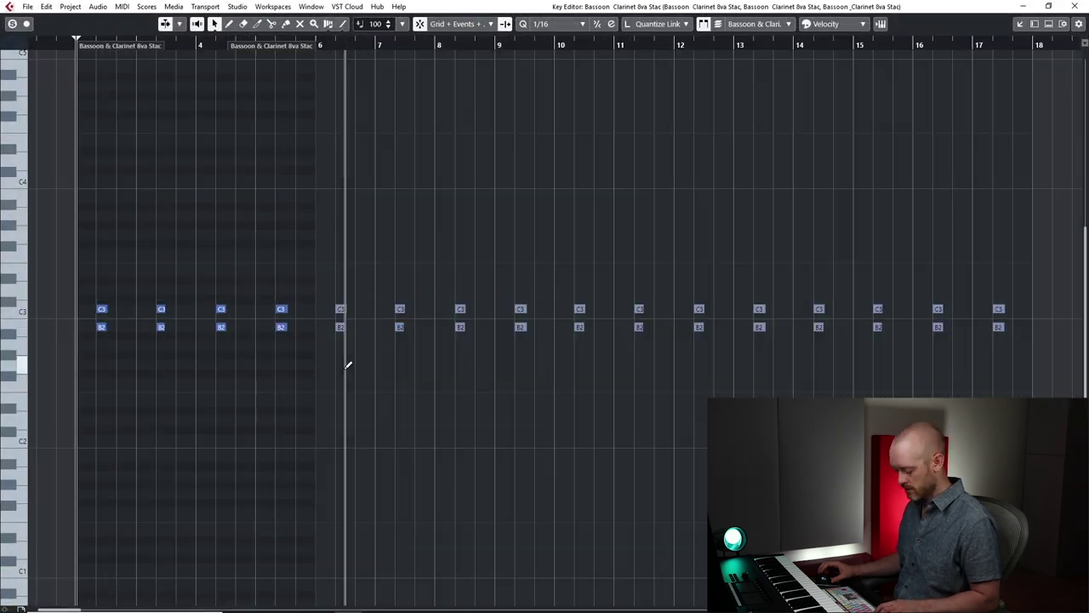
click(156, 337)
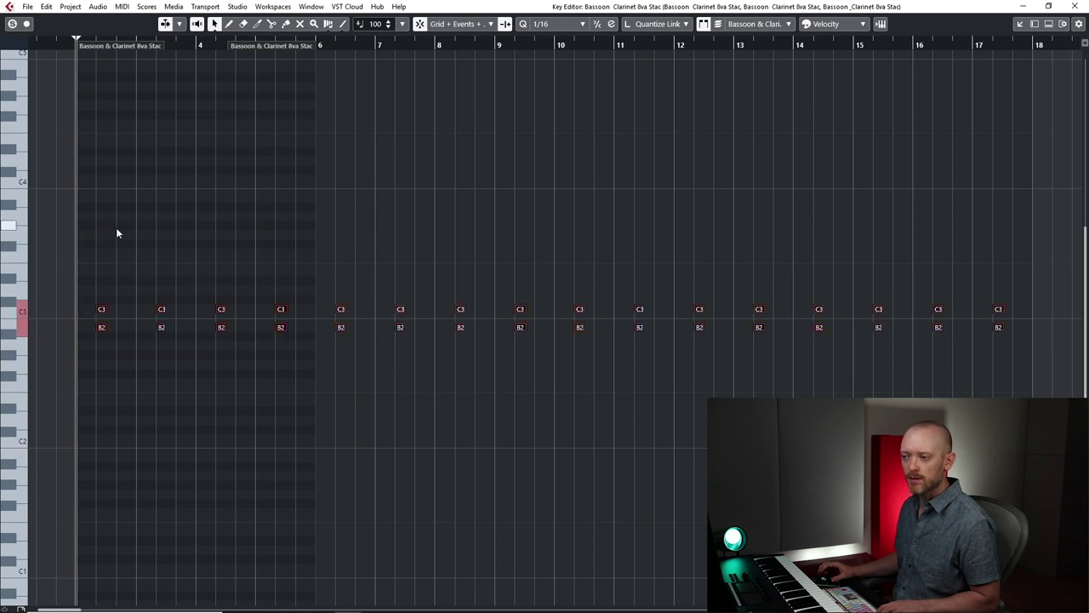
key(space)
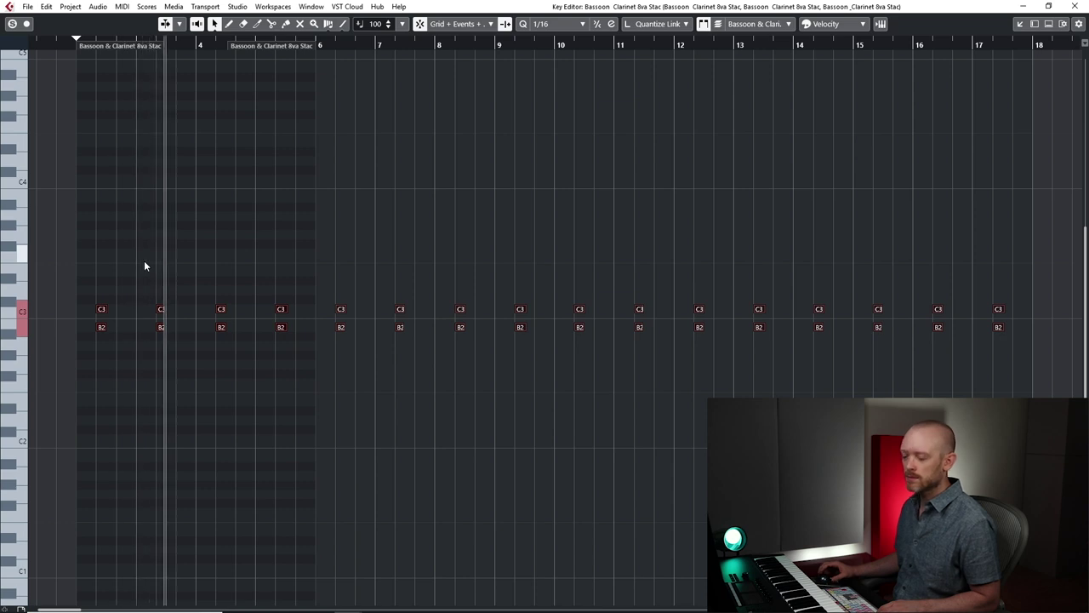
key(space)
key(shift+Up)
key(space)
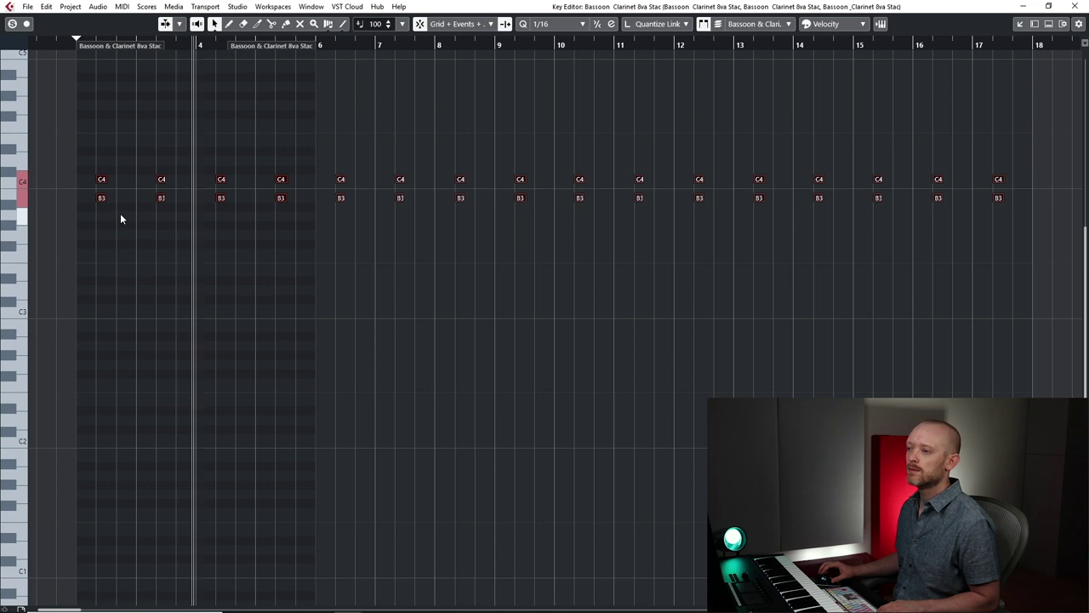
key(space)
Delete the B3 and C4 notes in bars 2, 4, 6 and 8 of the Bassoon & Clarinet 8va Stac parts and audition the result.
drag(89, 163, 121, 216)
key(Delete)
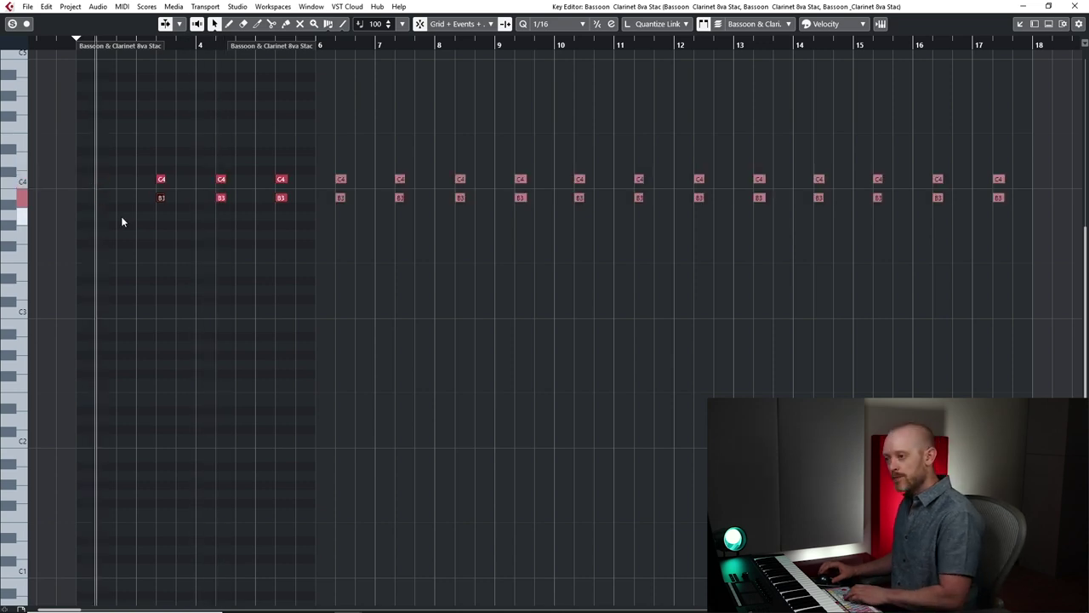
drag(189, 153, 228, 257)
key(Delete)
drag(322, 162, 372, 245)
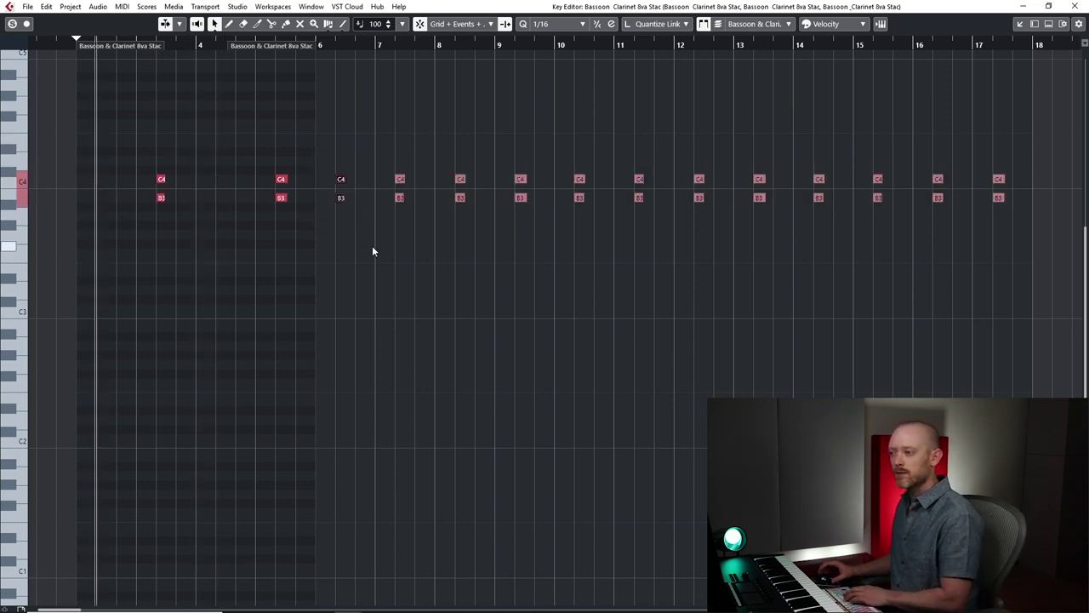
key(Delete)
drag(430, 153, 489, 232)
key(Delete)
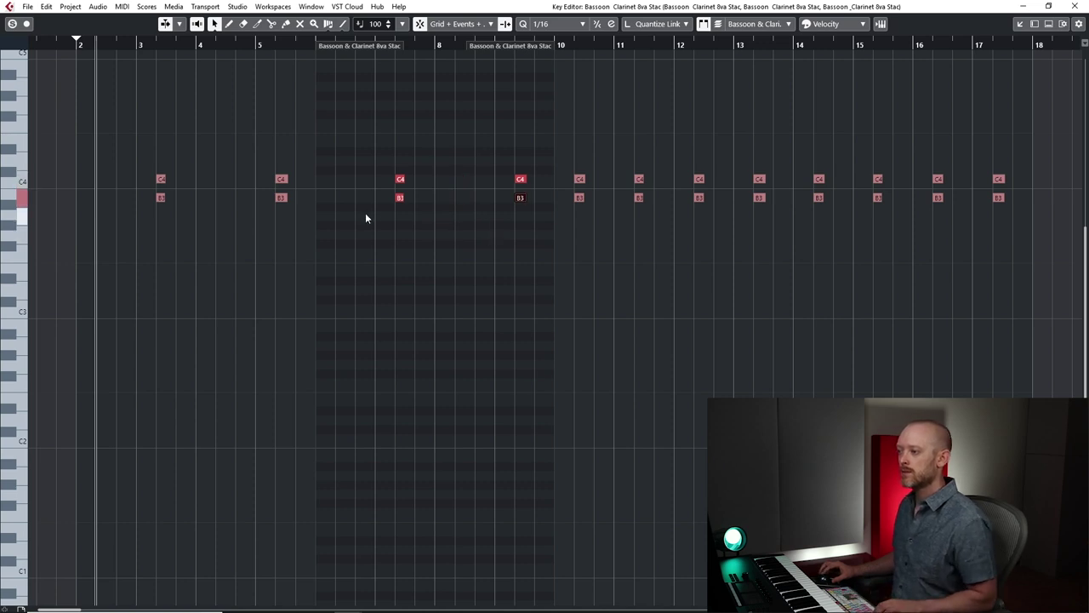
key(space)
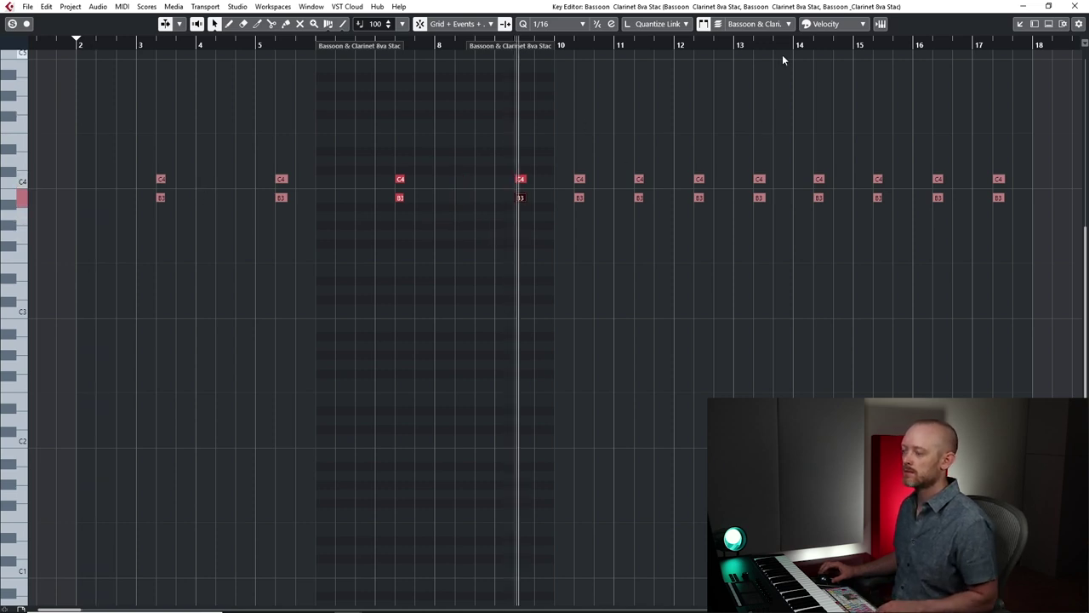
click(1074, 6)
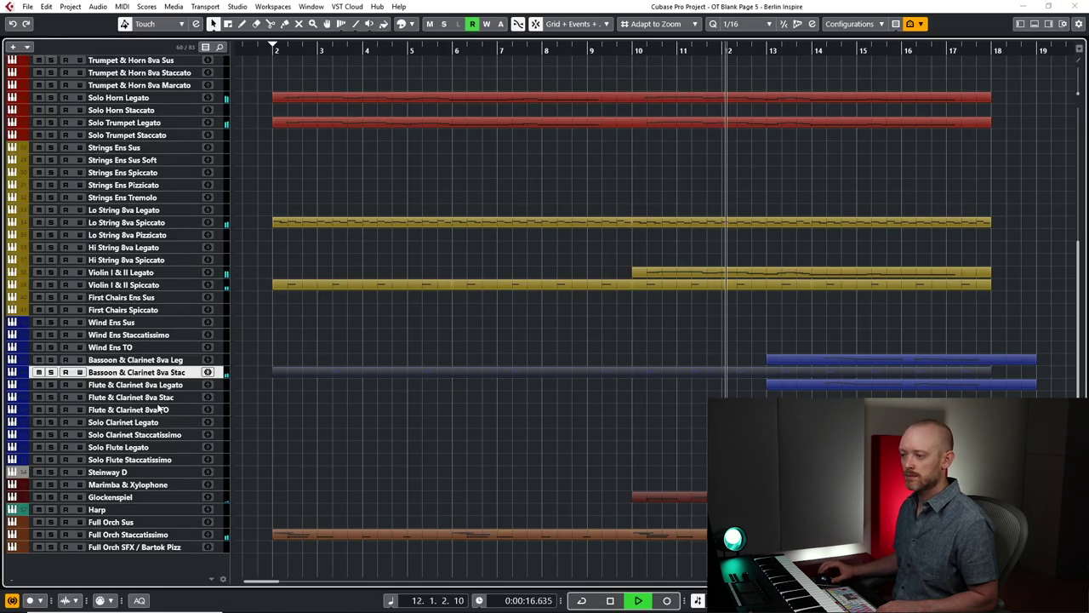
key(space)
Rehearse on the Steinway D track and record a short chord followed by a long chord in each bar from bar 2 to bar 6.
click(130, 472)
key(space)
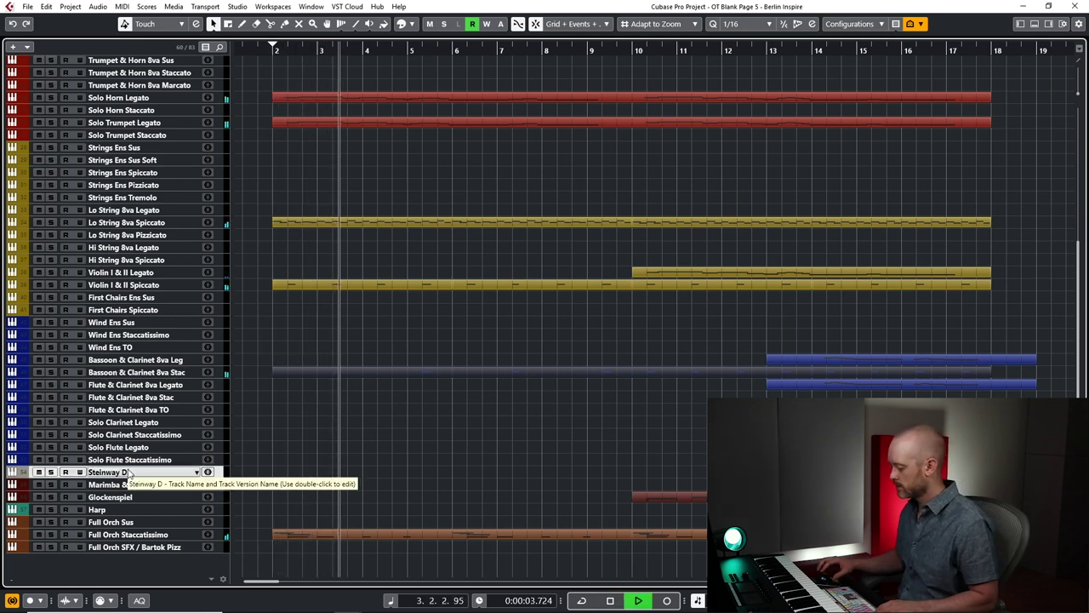
key(space)
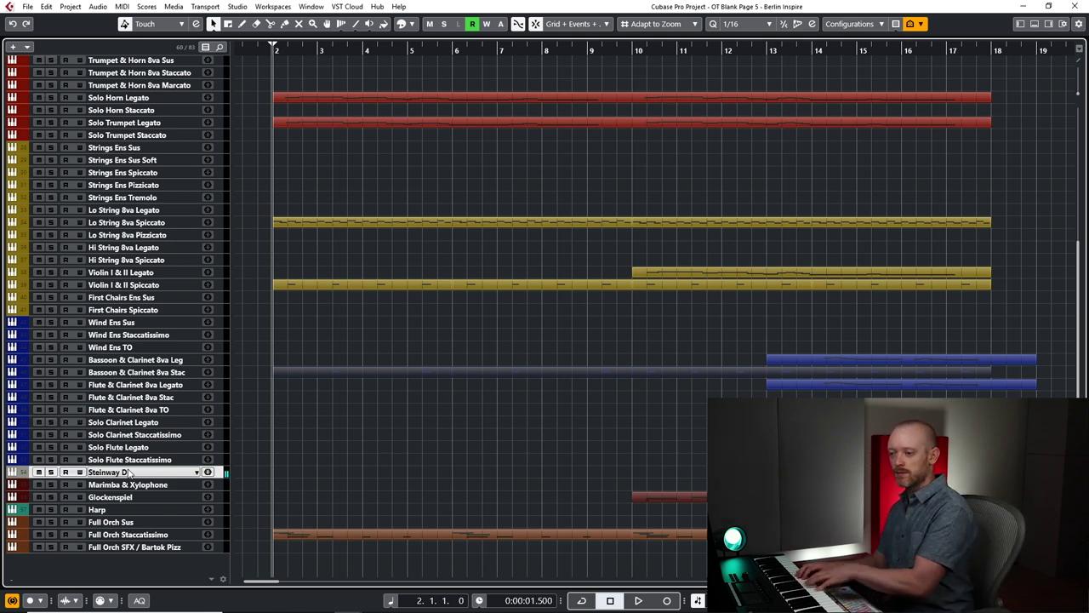
key(KP_Multiply)
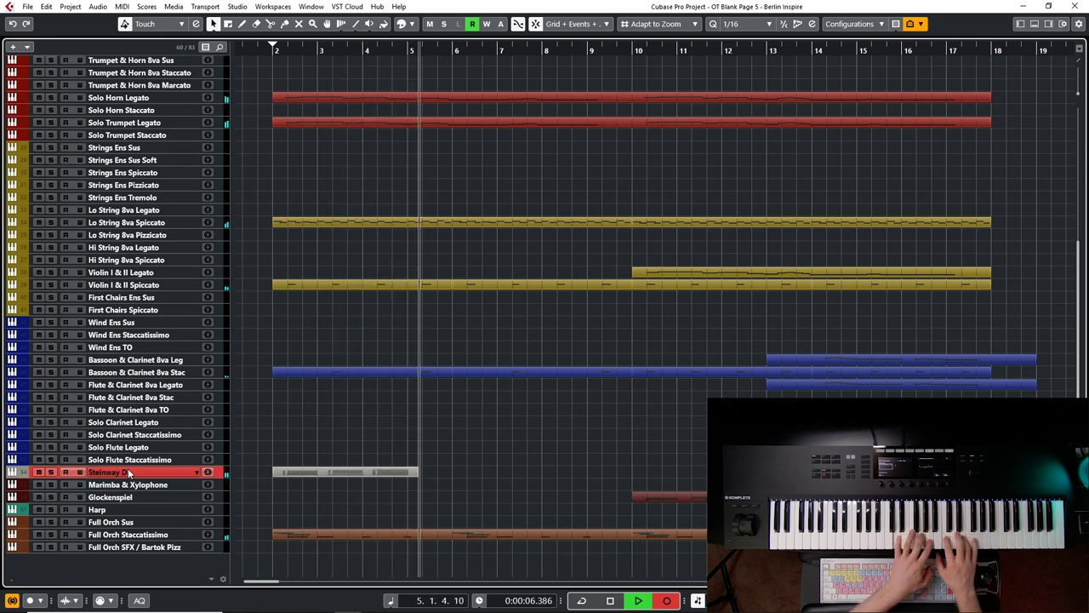
key(space)
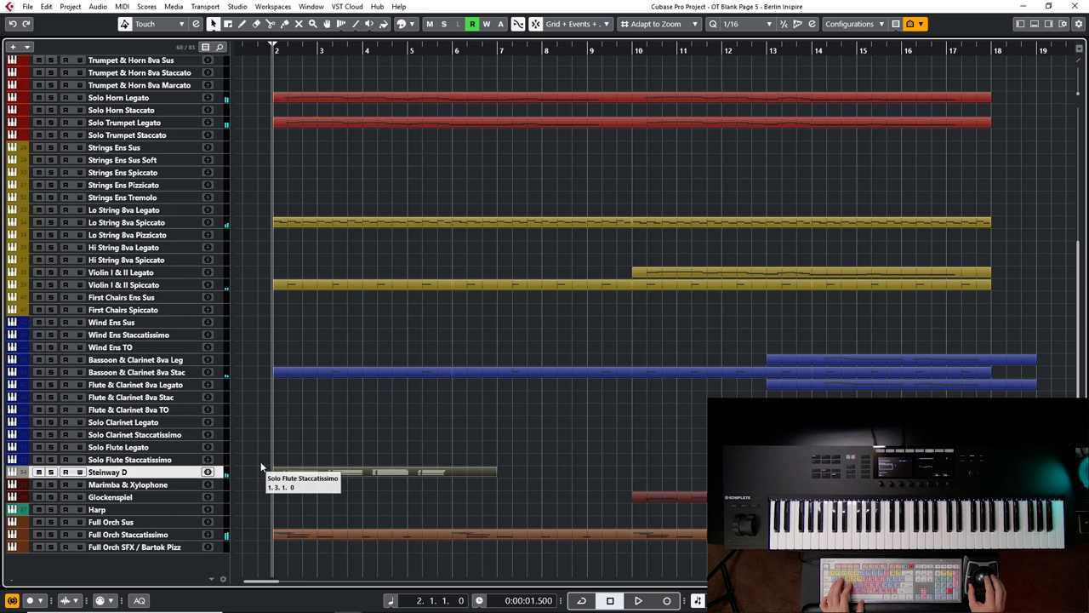
Nudge all recorded Steinway D notes slightly later, quantize them to 1/16 and audition the part.
double_click(312, 473)
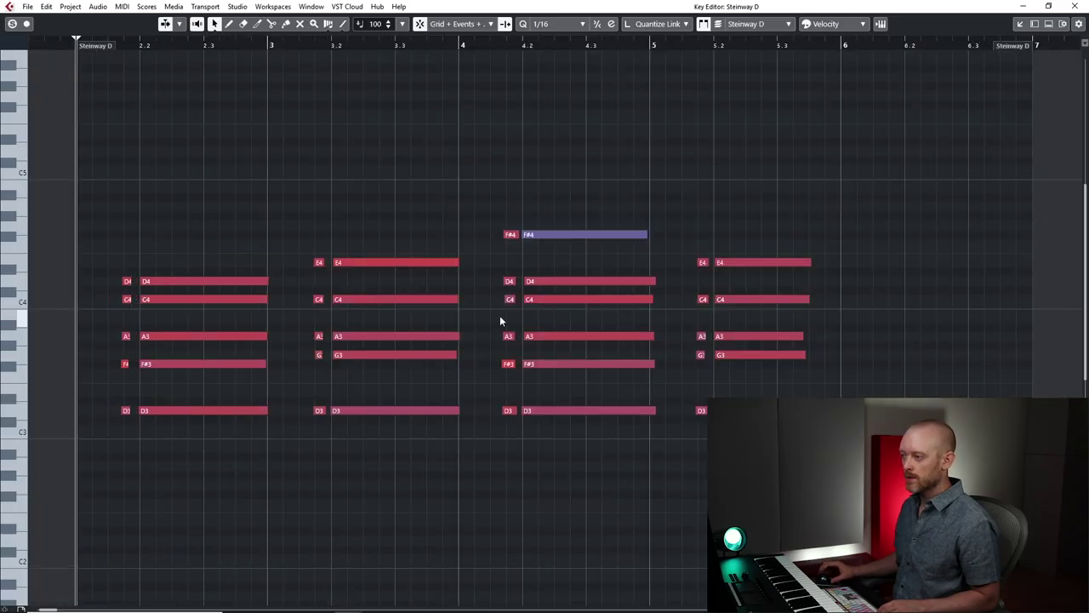
click(559, 196)
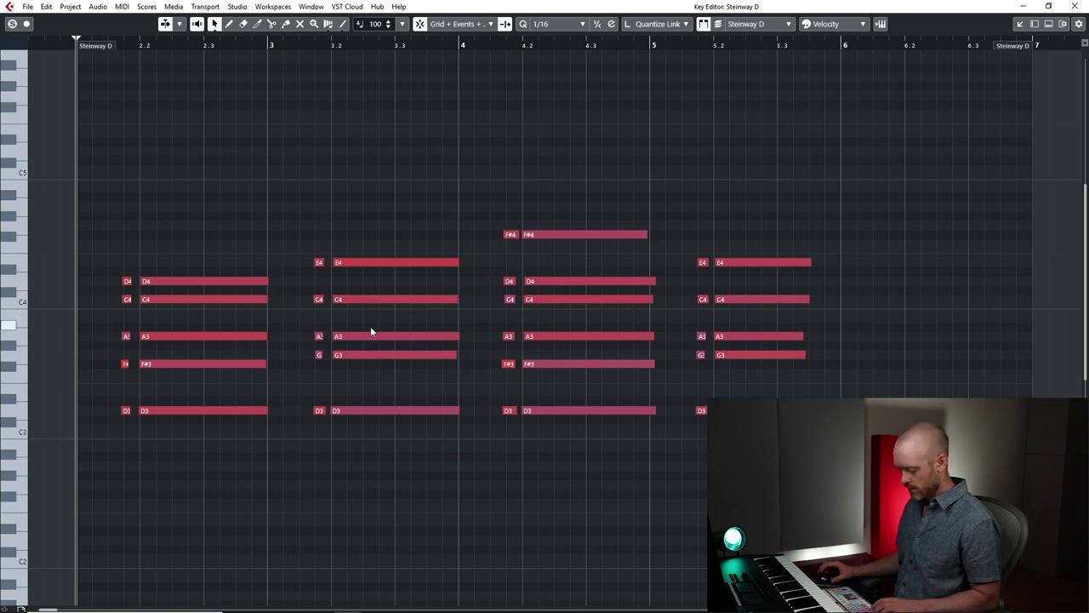
key(ctrl+a)
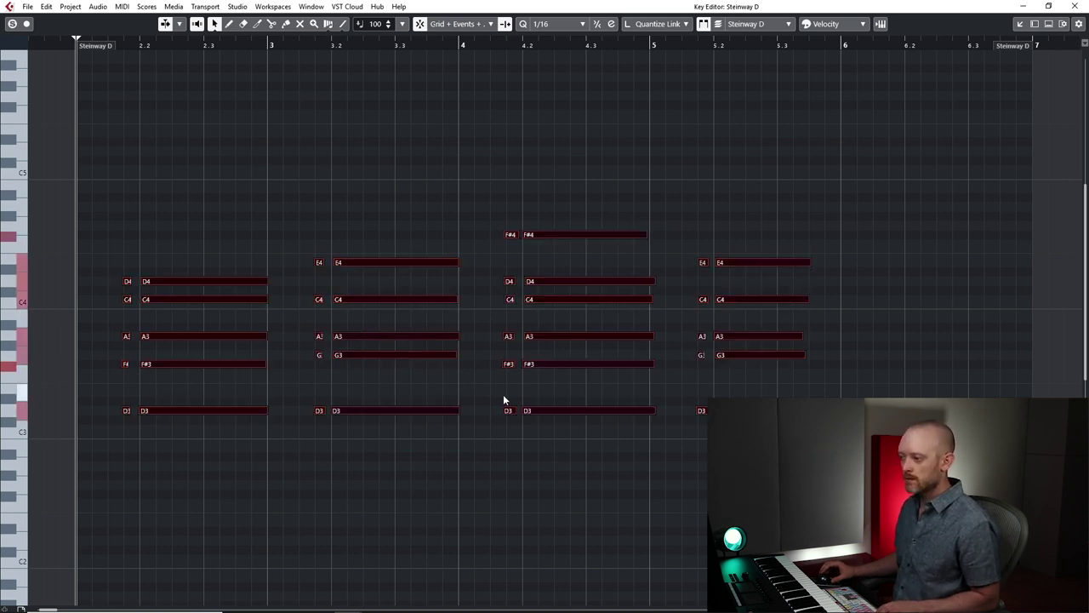
drag(511, 408, 515, 408)
key(q)
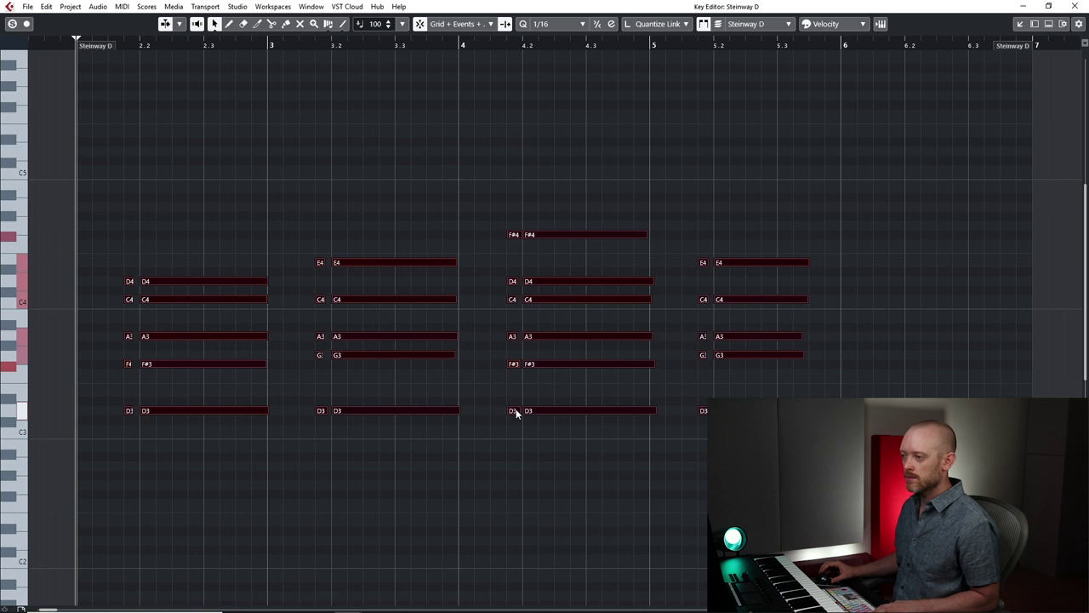
key(space)
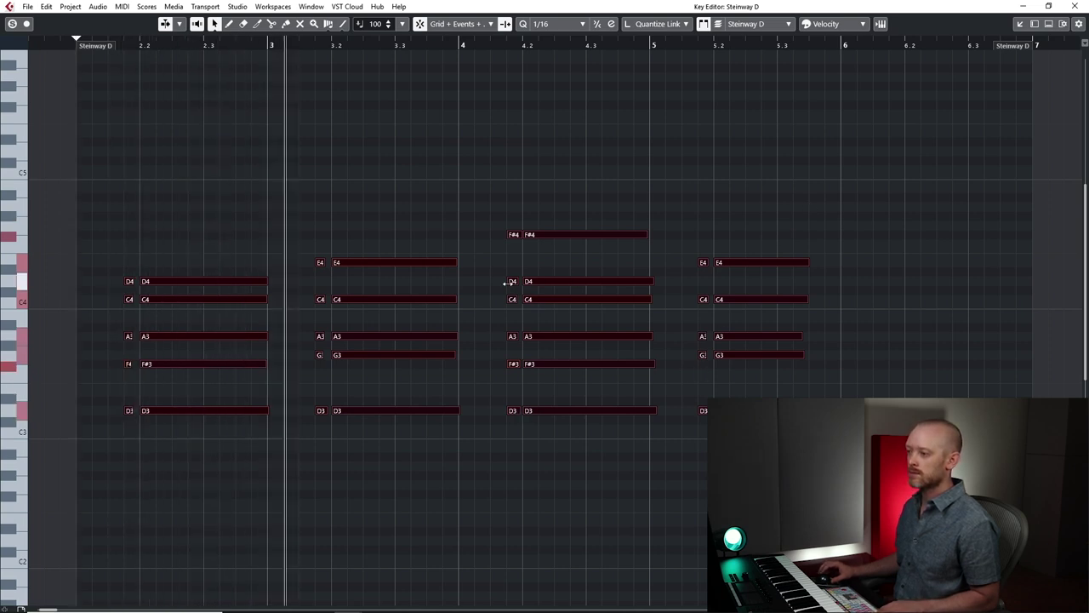
click(1072, 6)
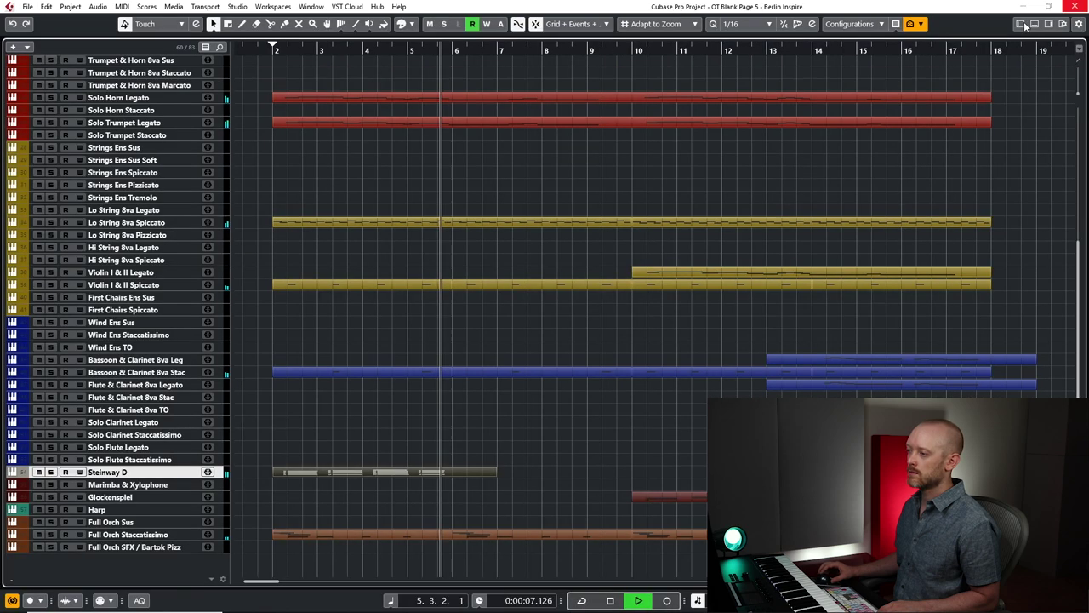
key(space)
Trim the Steinway D part to end at bar 6 and duplicate it to fill bars 2 to 18.
drag(495, 474, 454, 473)
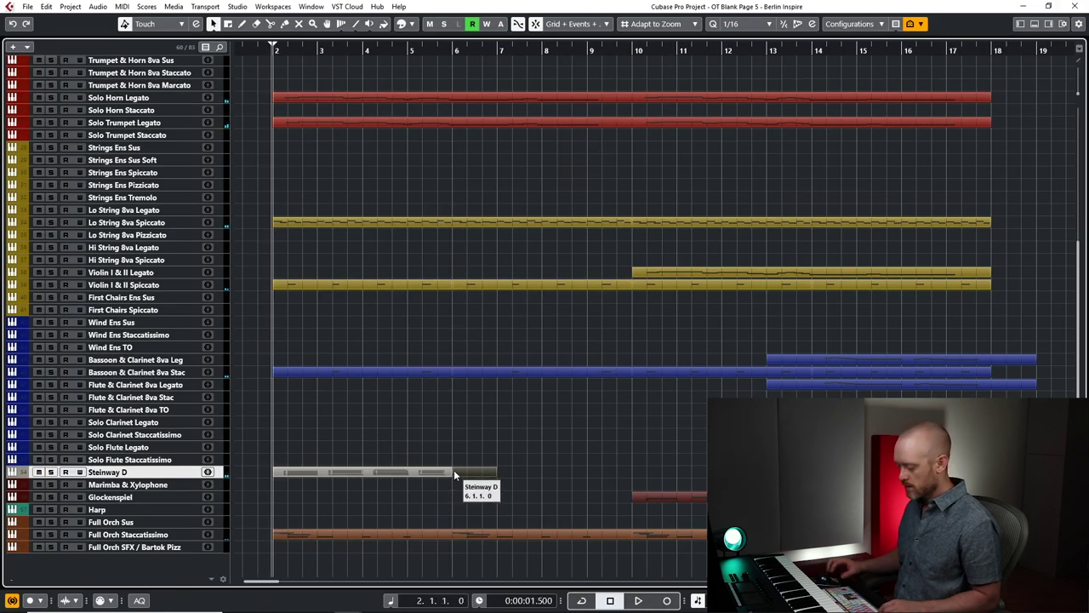
key(ctrl+d)
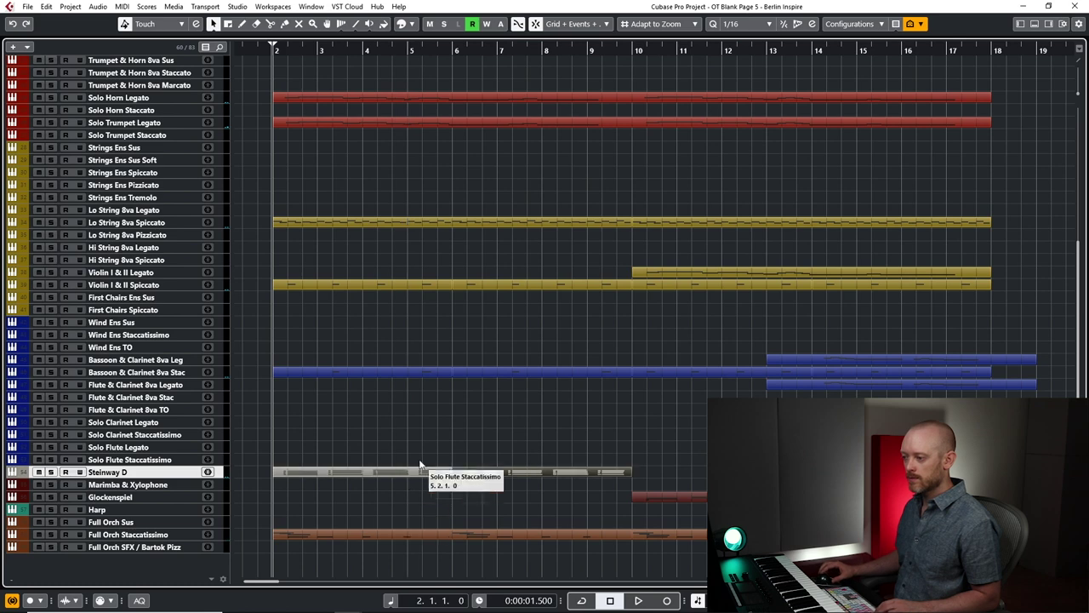
drag(514, 496, 444, 463)
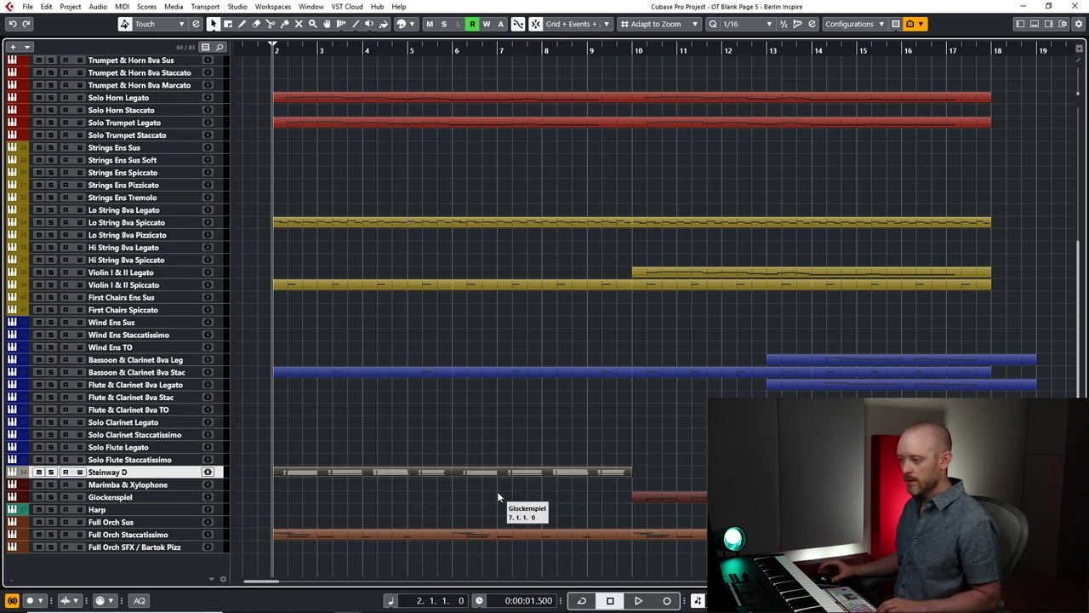
key(ctrl+d)
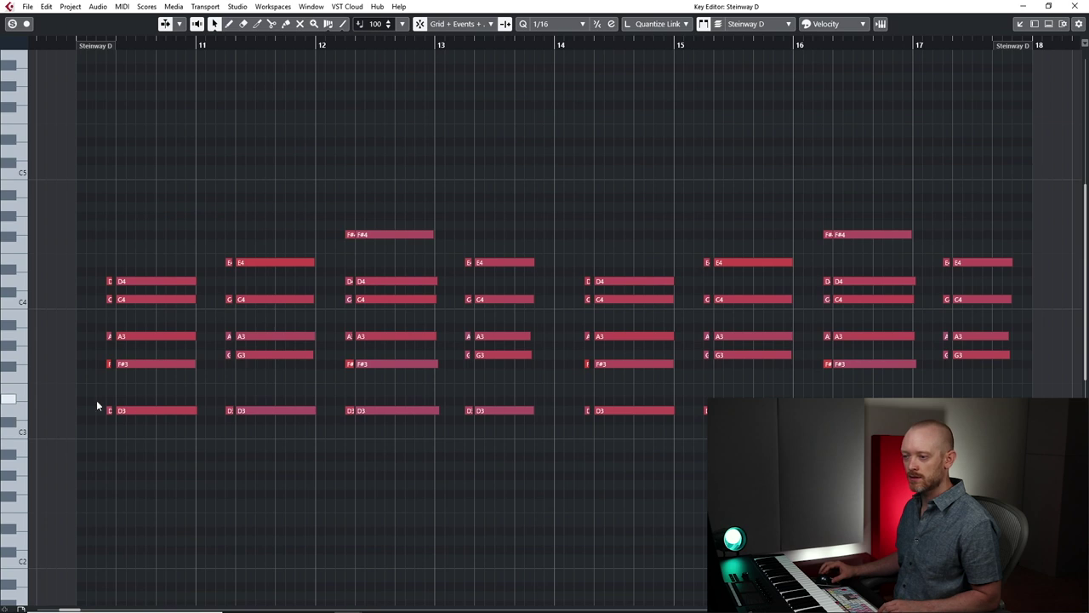
Lower the D3 bass notes in bars 10, 12 and 14 of the Steinway D part to C#3 and play the section back.
click(113, 411)
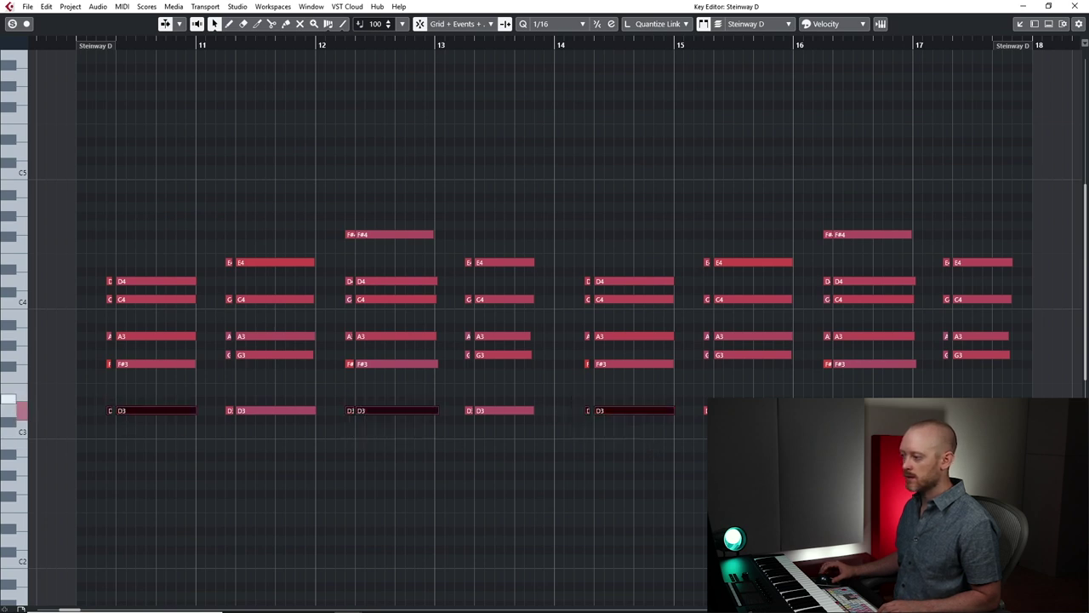
key(Down)
key(Down)
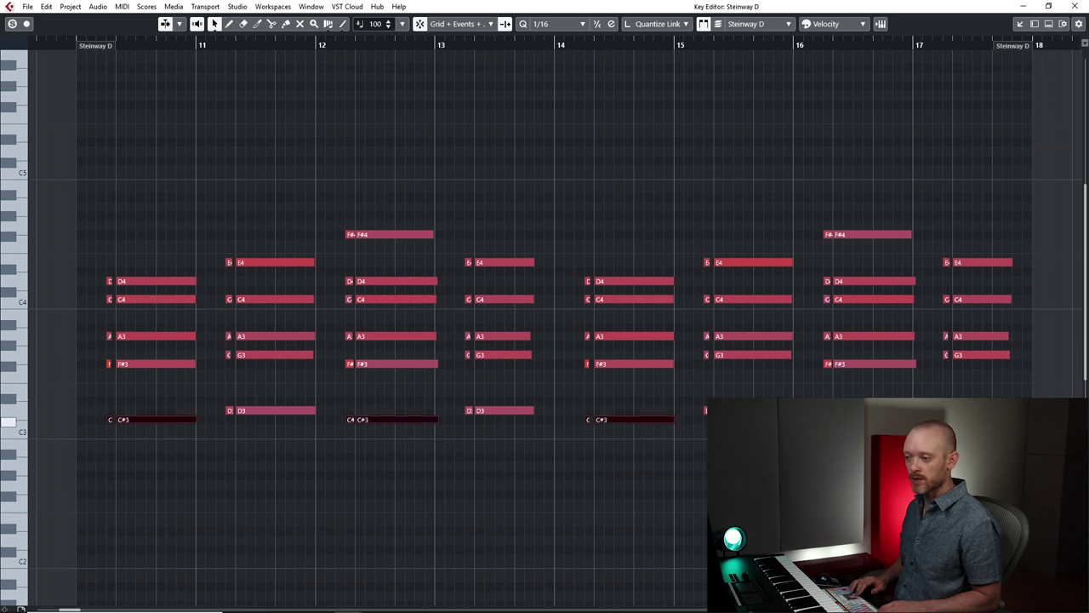
click(1074, 6)
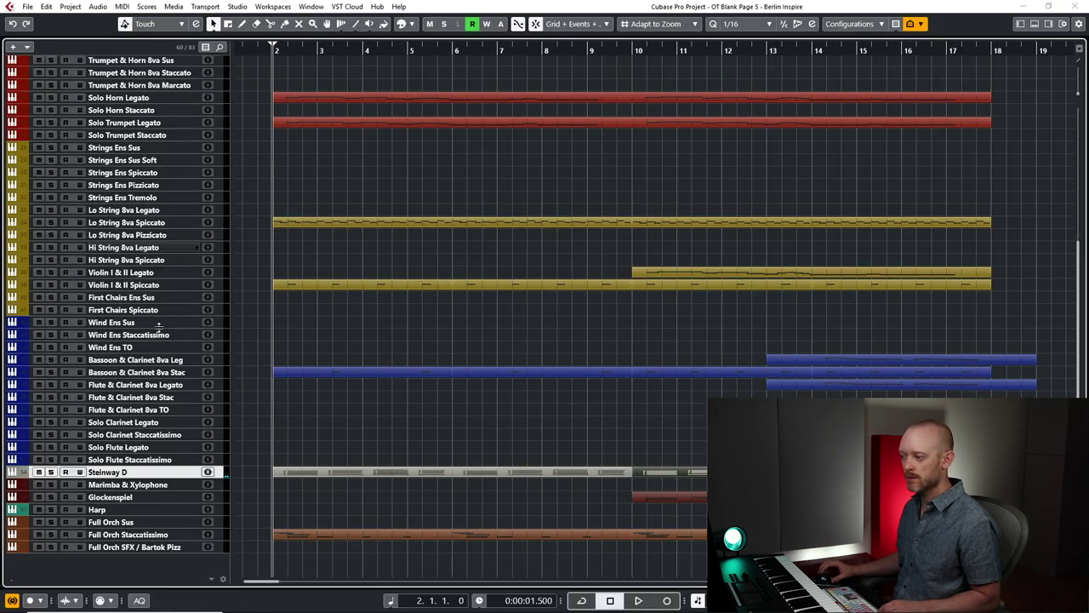
key(space)
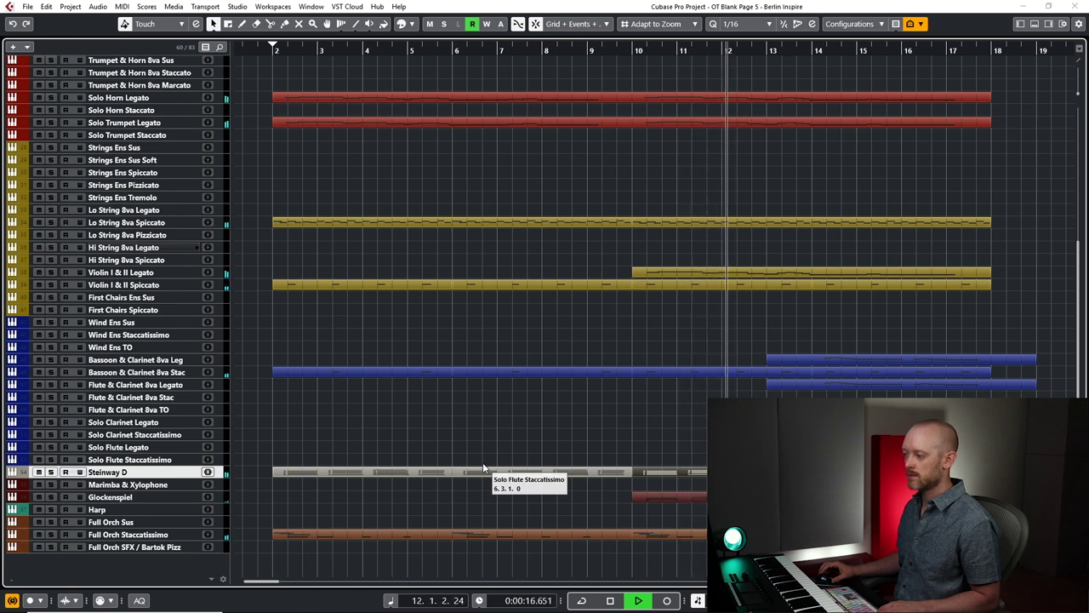
key(space)
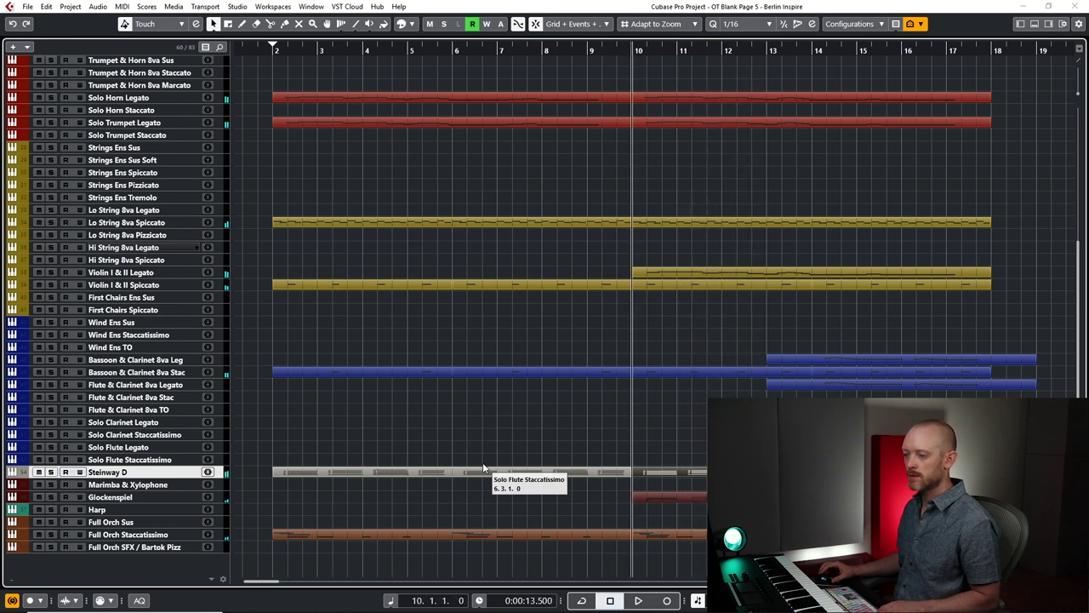
Select the Harp track and record one rolled ascending chord per bar from bar 2 to bar 6.
click(394, 487)
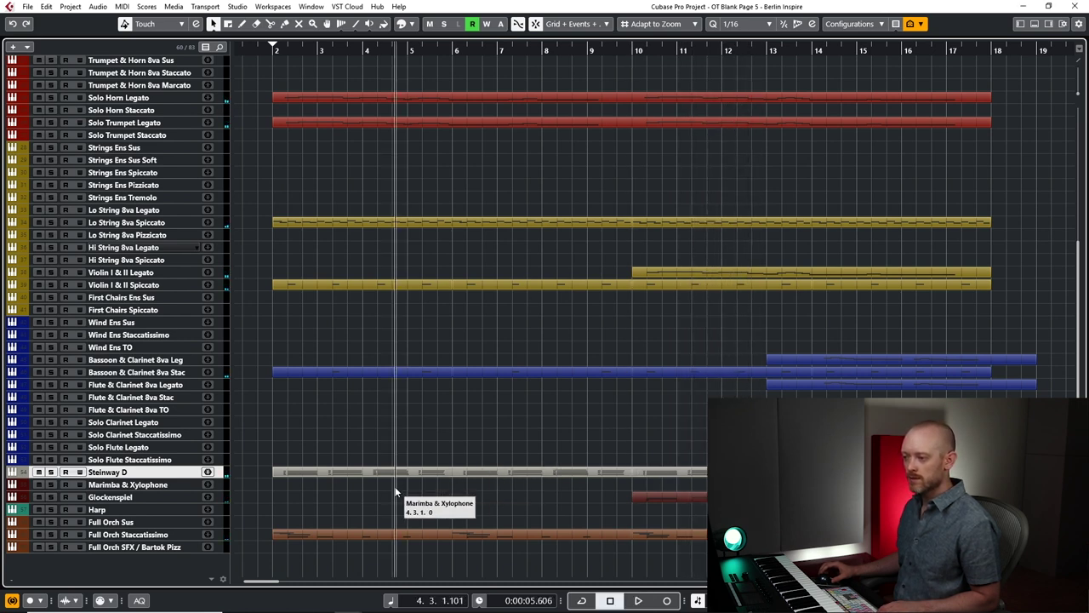
click(274, 506)
click(111, 509)
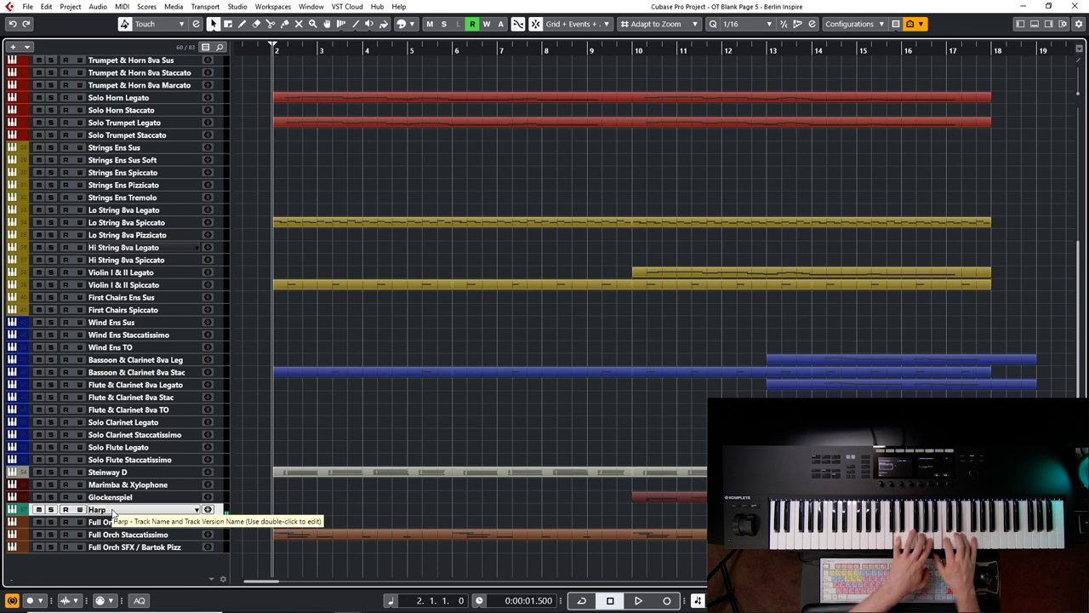
key(KP_Multiply)
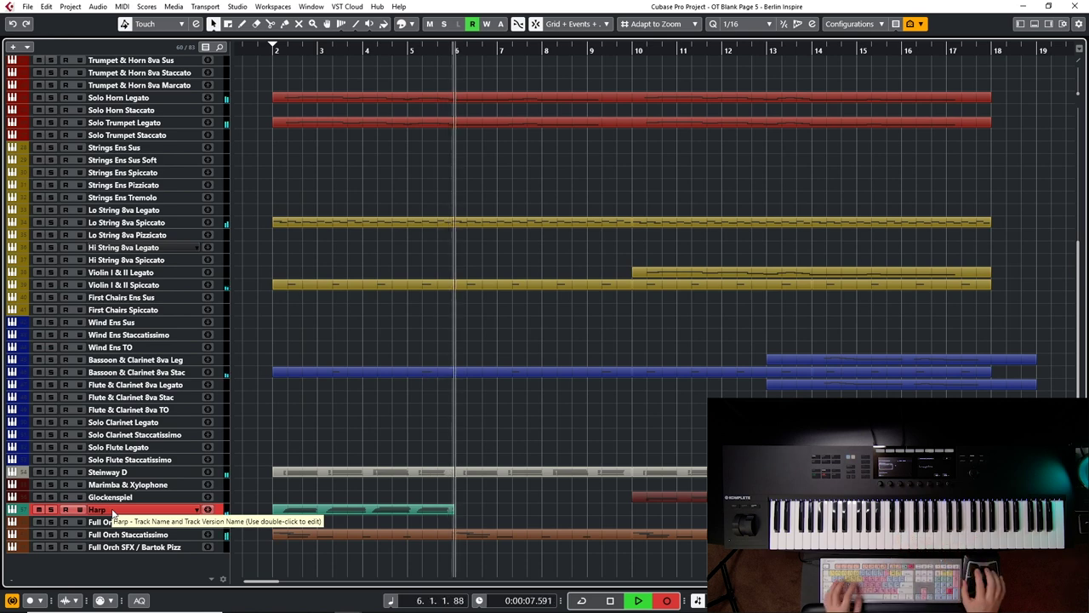
key(space)
Shift all recorded Harp notes slightly later and audition the part with the arrangement.
double_click(301, 511)
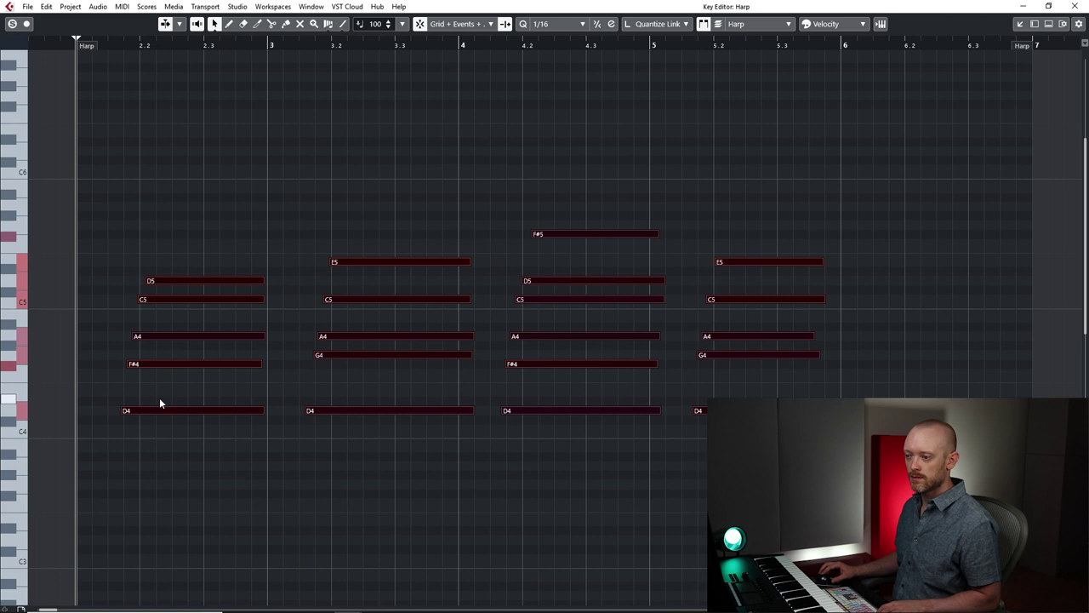
drag(150, 409, 154, 410)
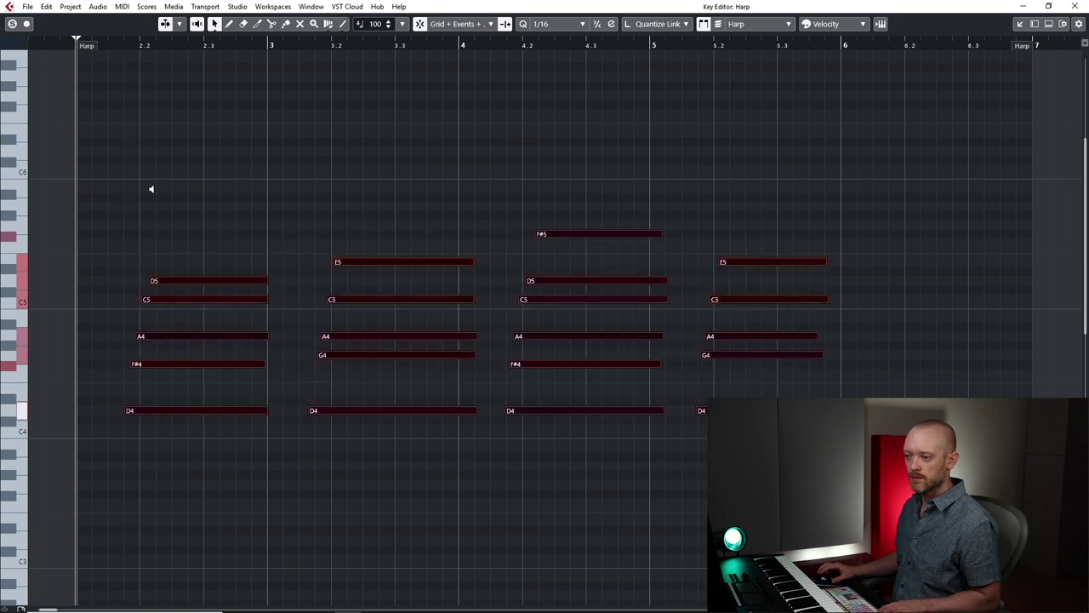
key(space)
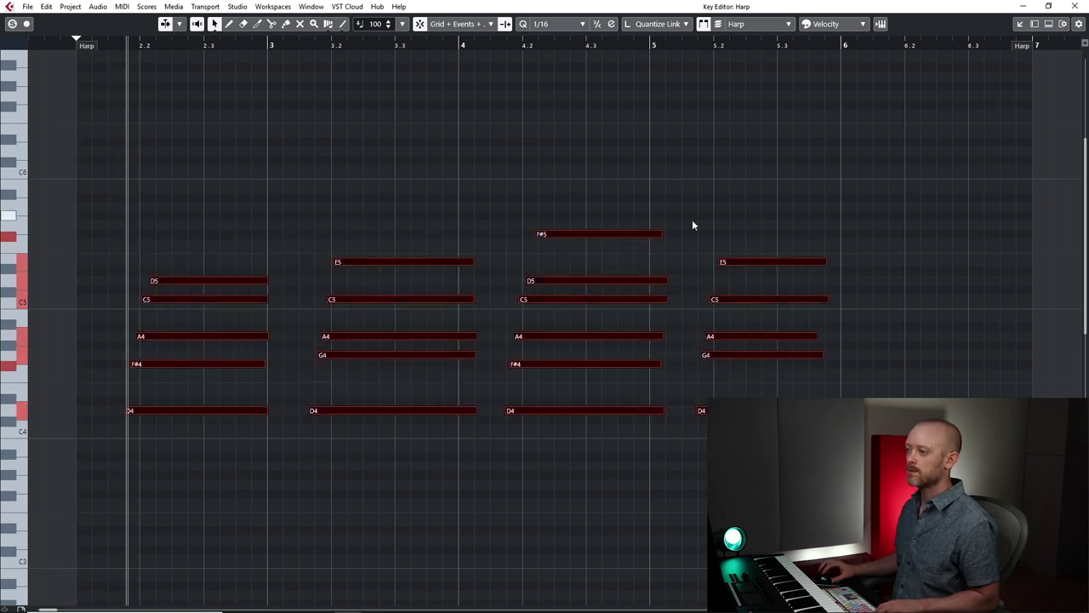
click(1077, 6)
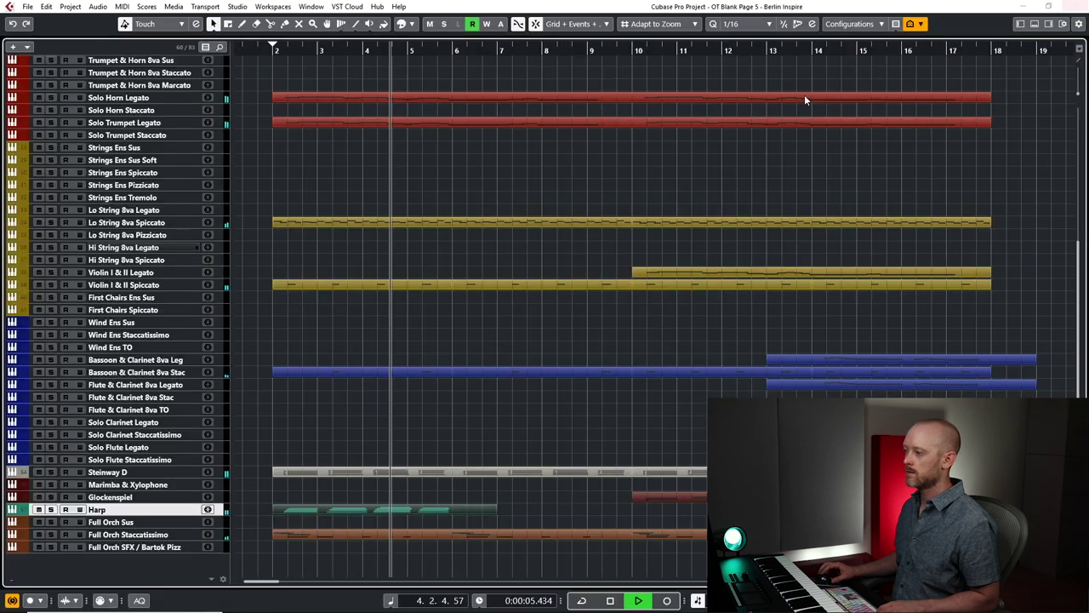
key(space)
Trim the Harp part to end at bar 6 and duplicate it to fill bars 2 to 18.
click(454, 509)
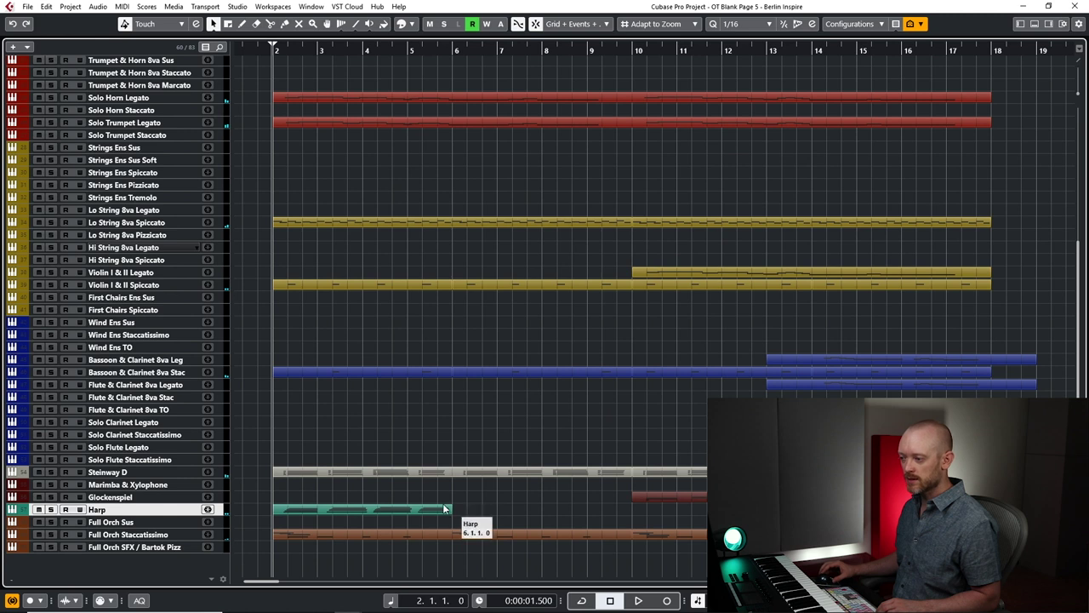
click(435, 511)
key(ctrl+d)
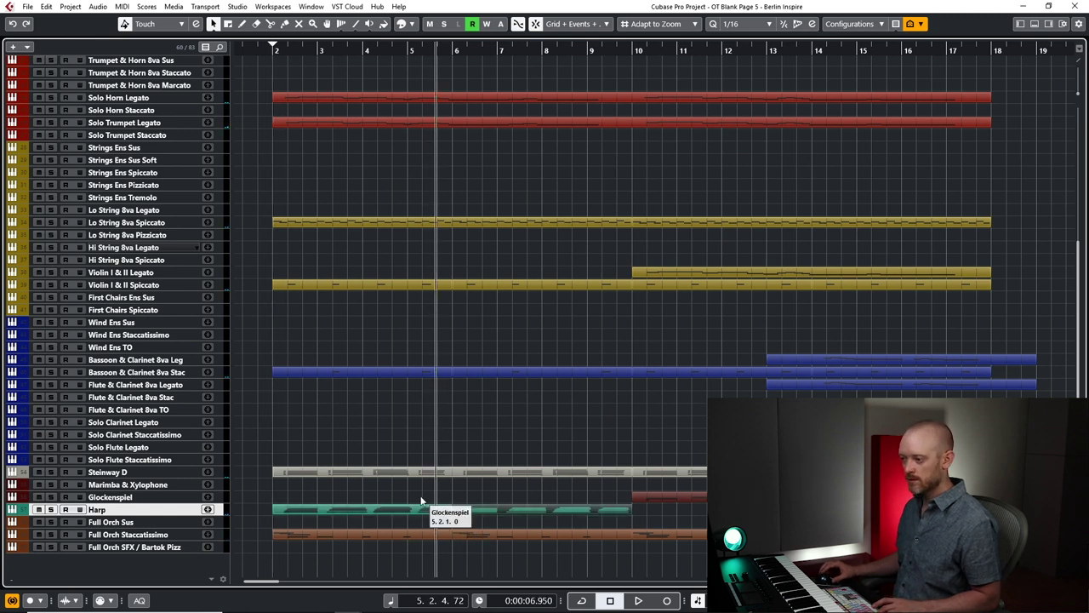
click(491, 522)
click(481, 513)
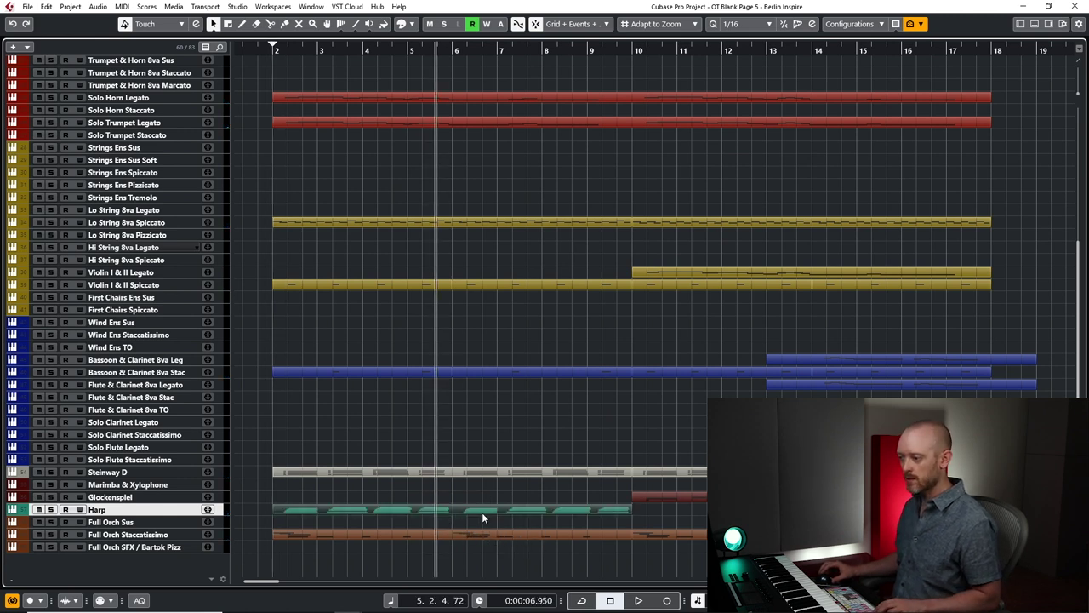
key(ctrl+d)
Lower the D4 notes in bars 10, 12 and 14 of the Harp part by two semitones.
double_click(666, 509)
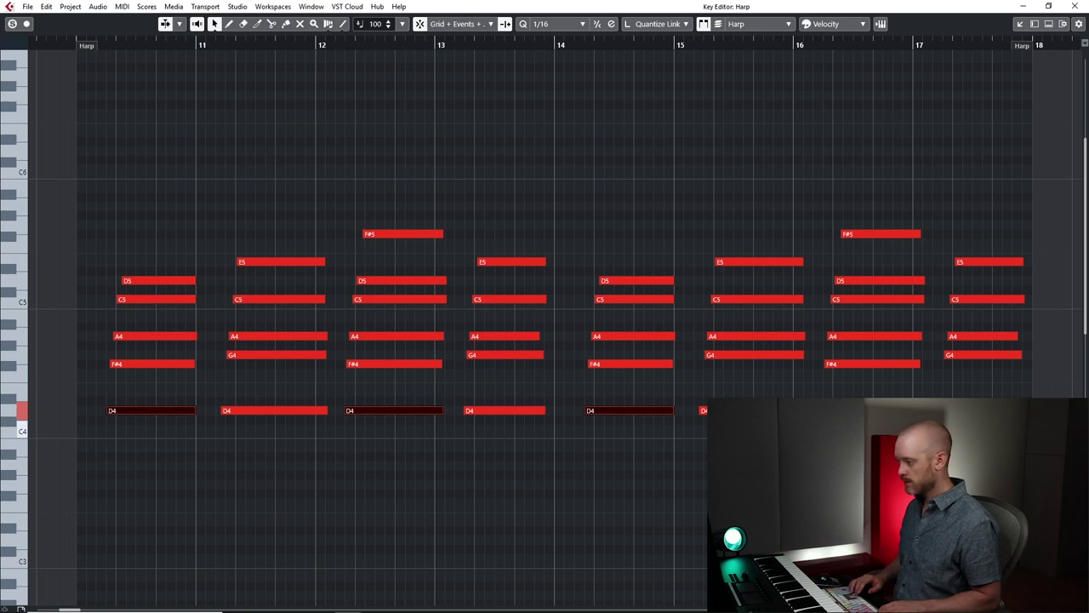
key(Down)
key(Down)
click(1071, 6)
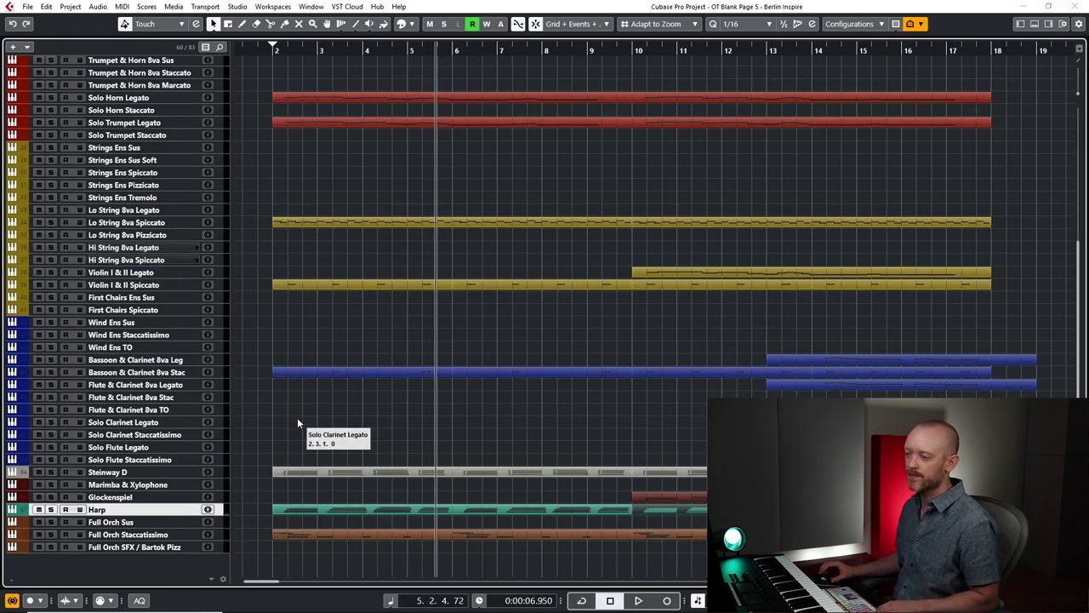
Play the arrangement from bar 2 to review the piano and harp against the other sections.
click(297, 472)
key(KP_1)
key(space)
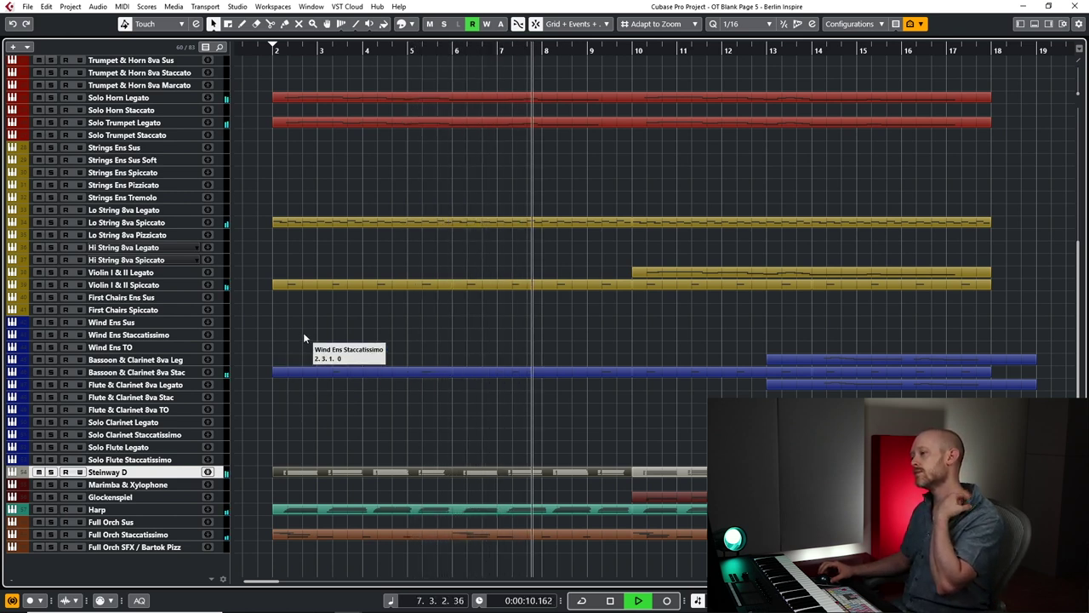
scroll(304, 338, up, 5)
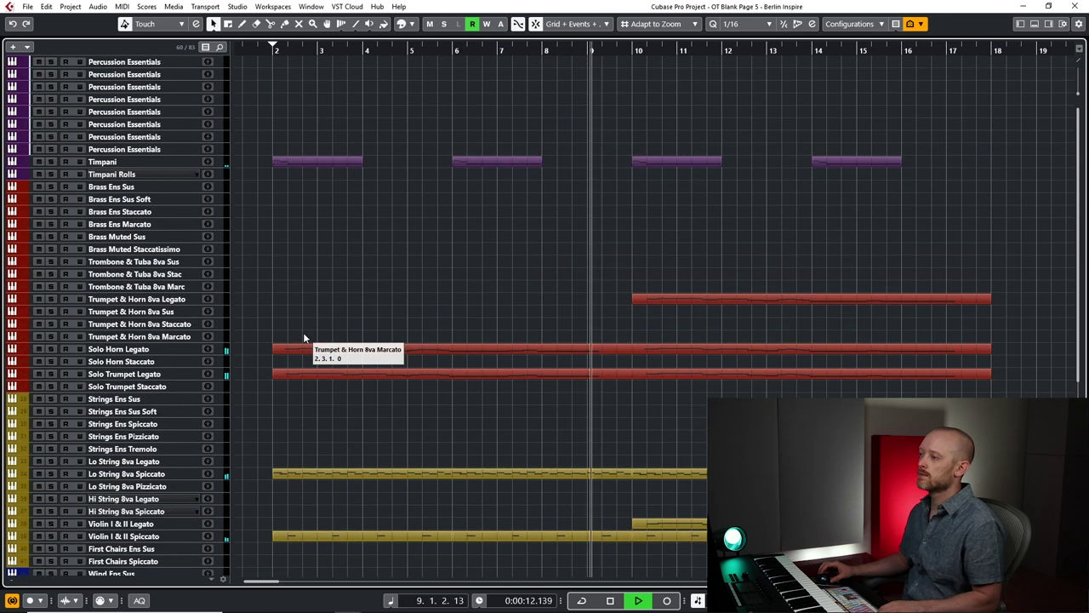
key(space)
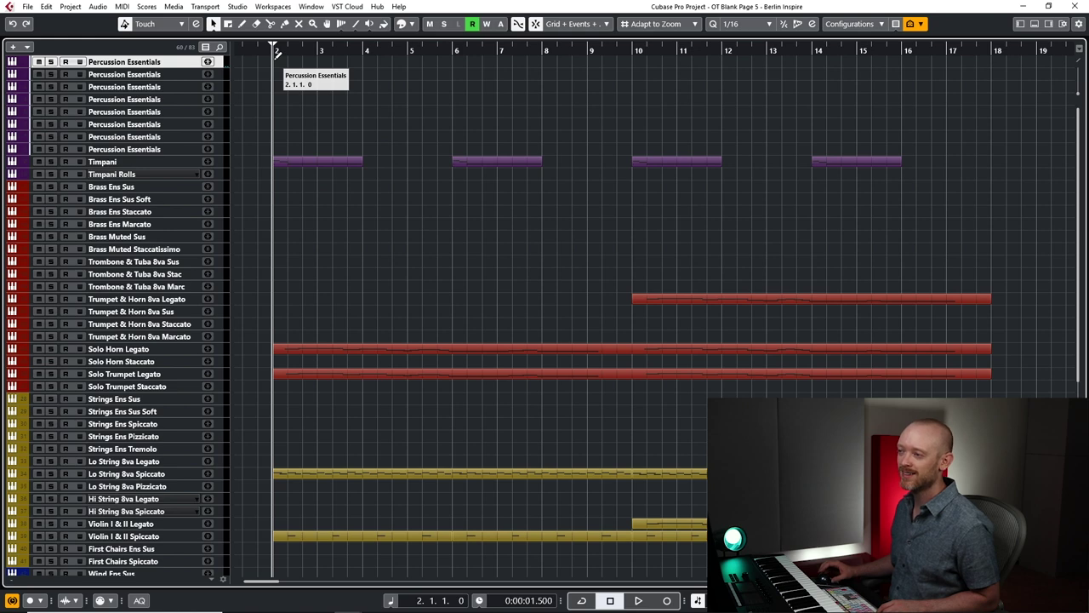
Create a one-bar part at bar 2 on the first Percussion Essentials track with three eighth-note C0 hits from beat 1.
drag(274, 59, 317, 61)
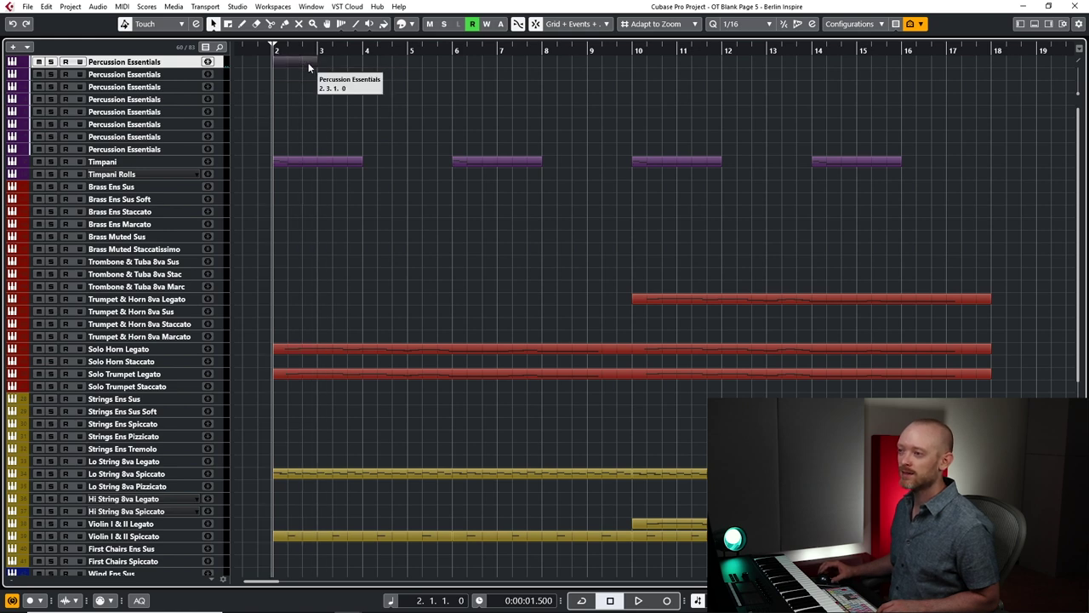
double_click(308, 63)
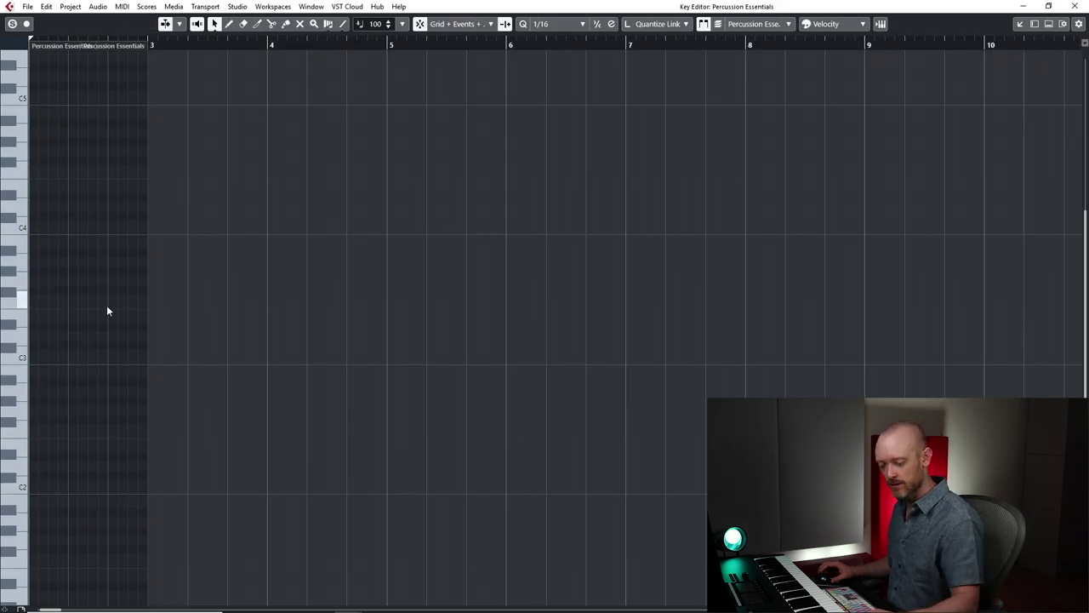
scroll(106, 311, down, 5)
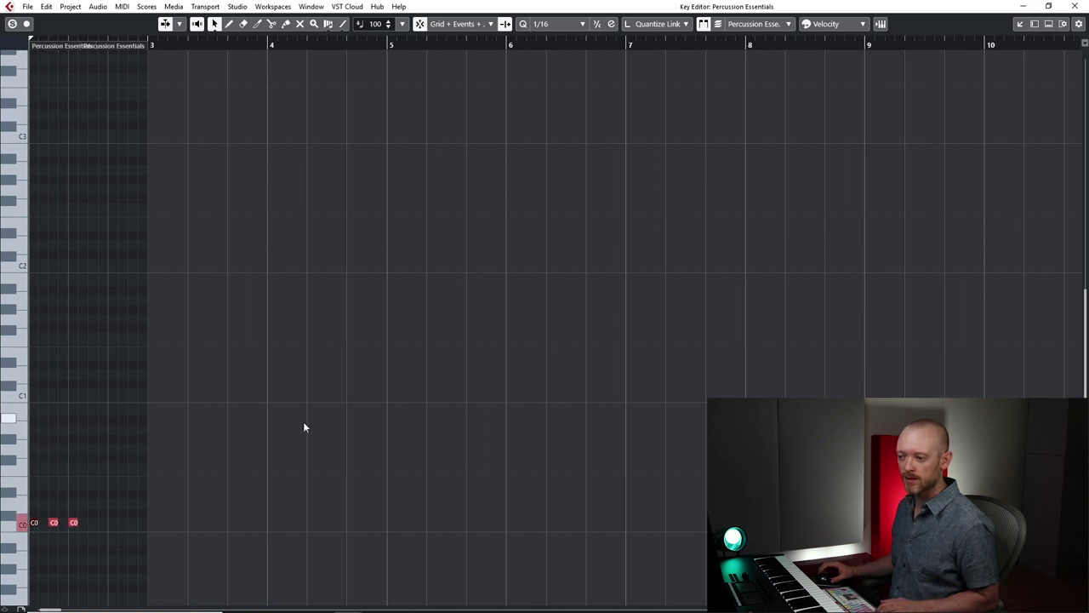
key(space)
key(space)
Set the velocity of the three C0 hits to about 109 and copy the percussion part to bars 6, 10 and 14.
drag(131, 498, 17, 540)
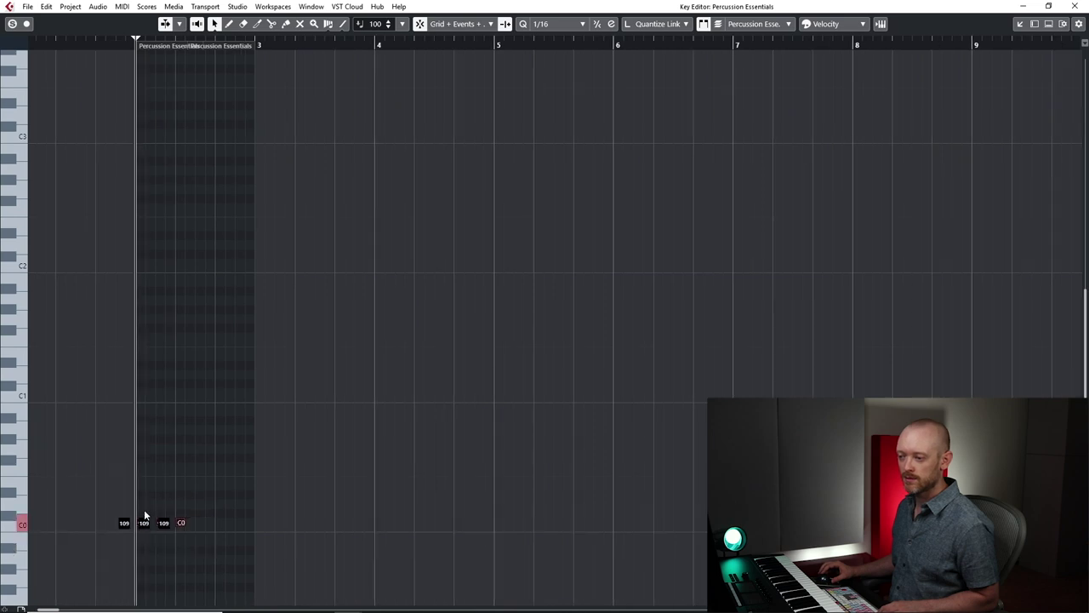
key(space)
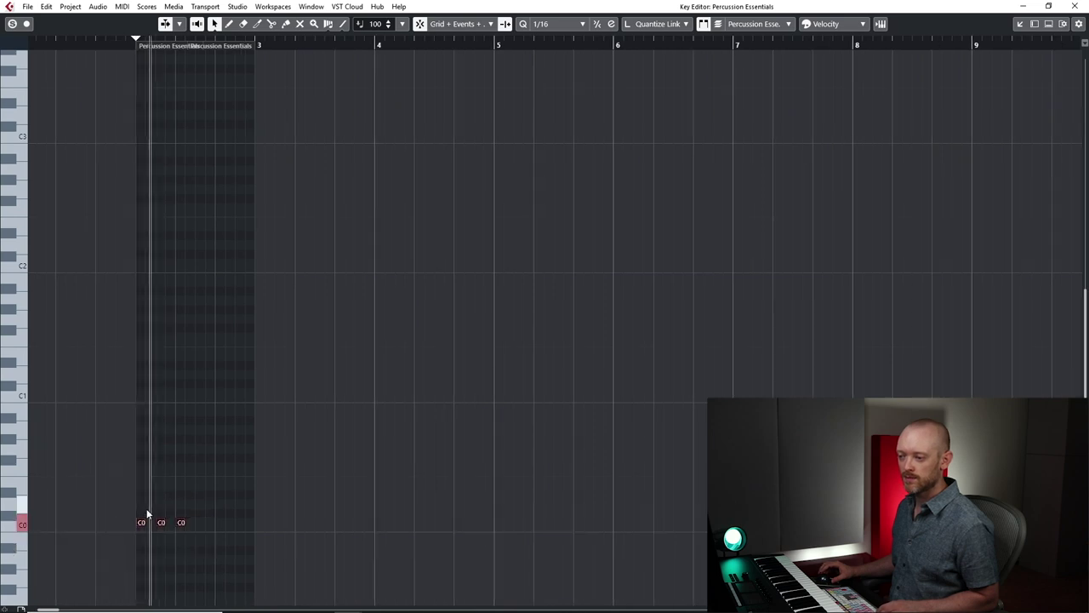
click(1074, 5)
drag(312, 63, 453, 101)
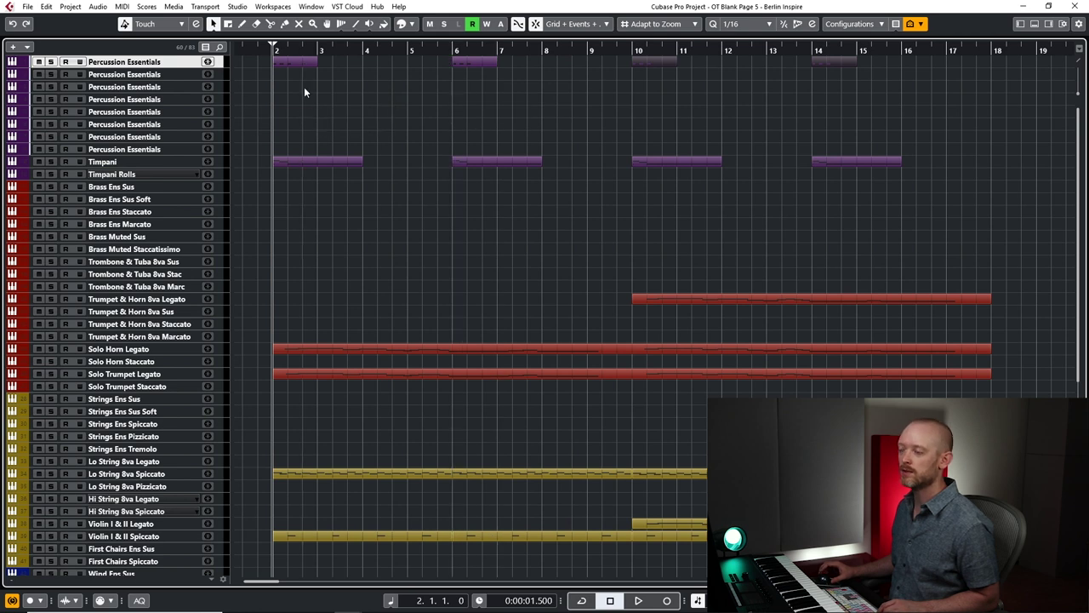
Play the arrangement back and rehearse a hit on the second Percussion Essentials track, repeating from bar 10.
key(space)
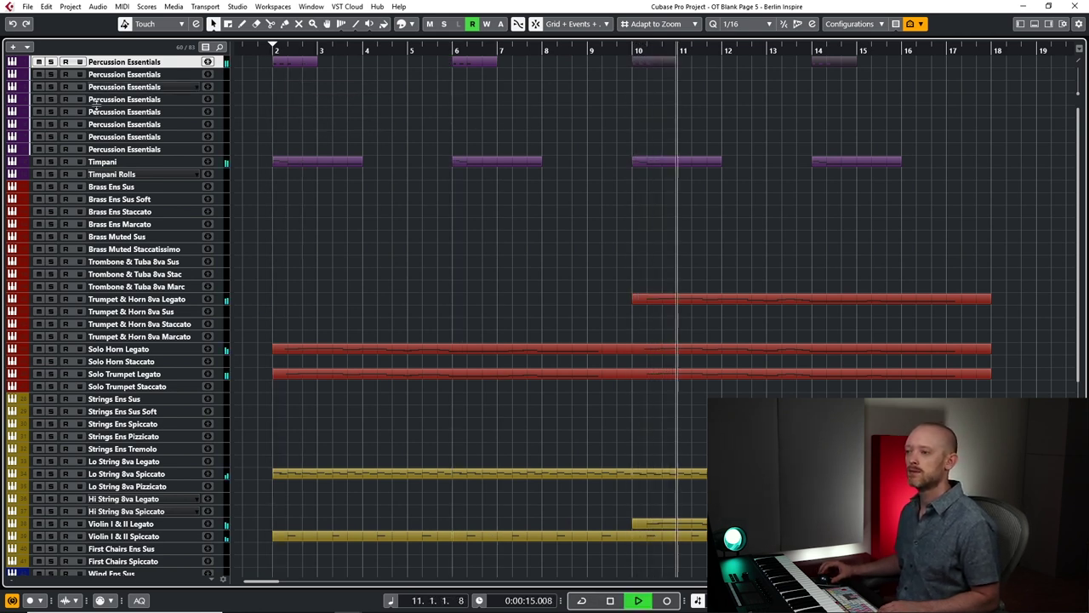
click(136, 75)
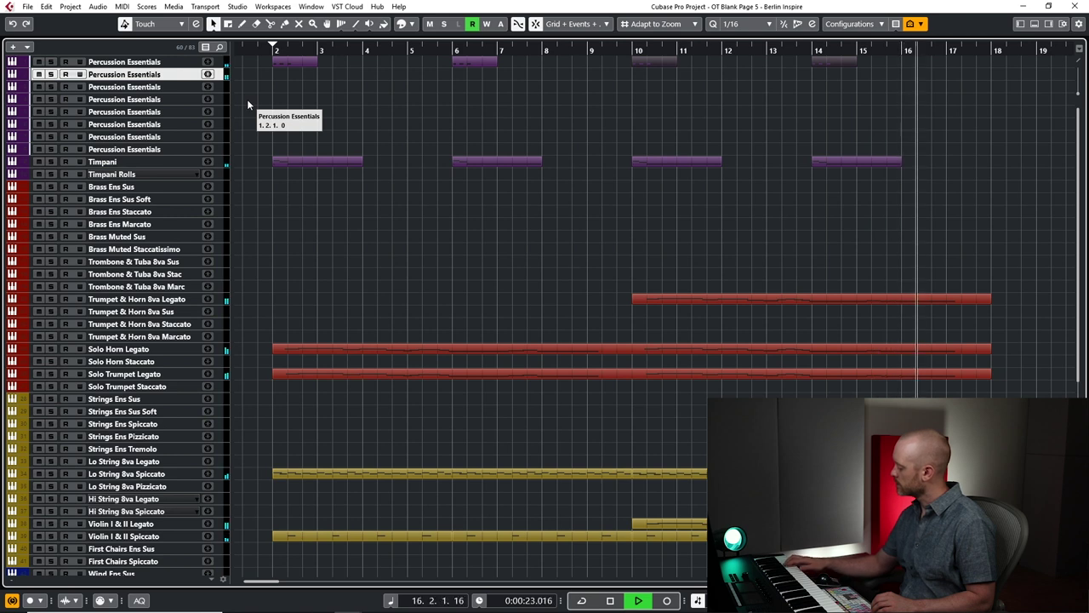
key(space)
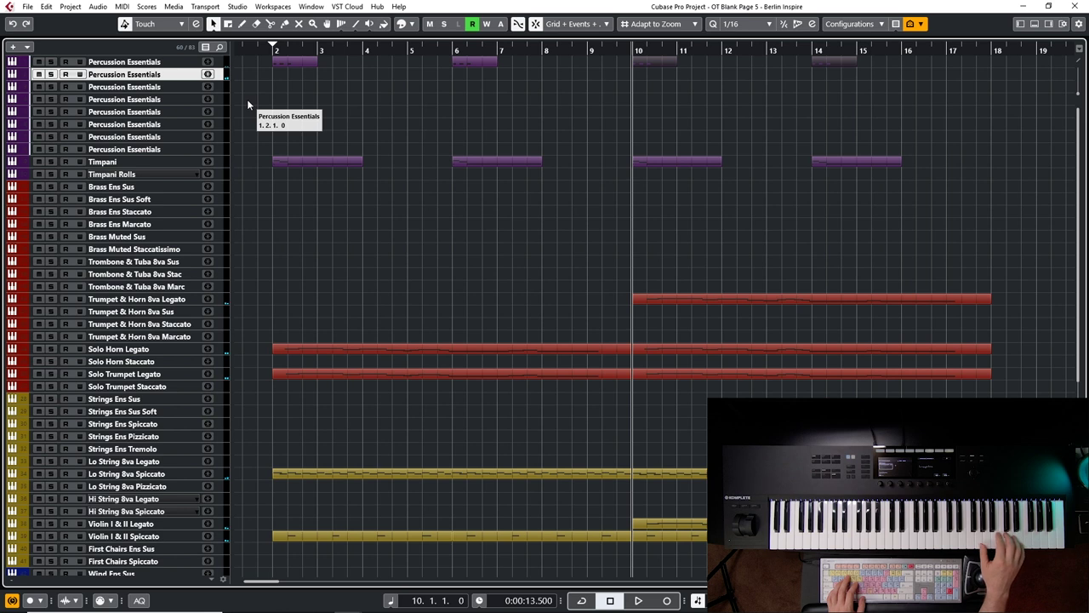
key(space)
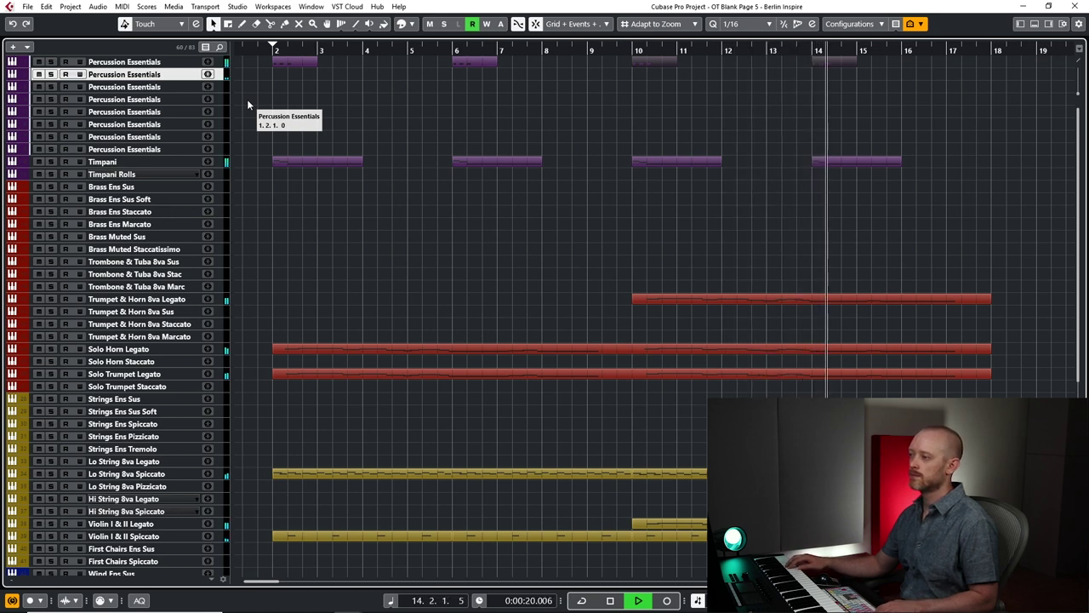
key(space)
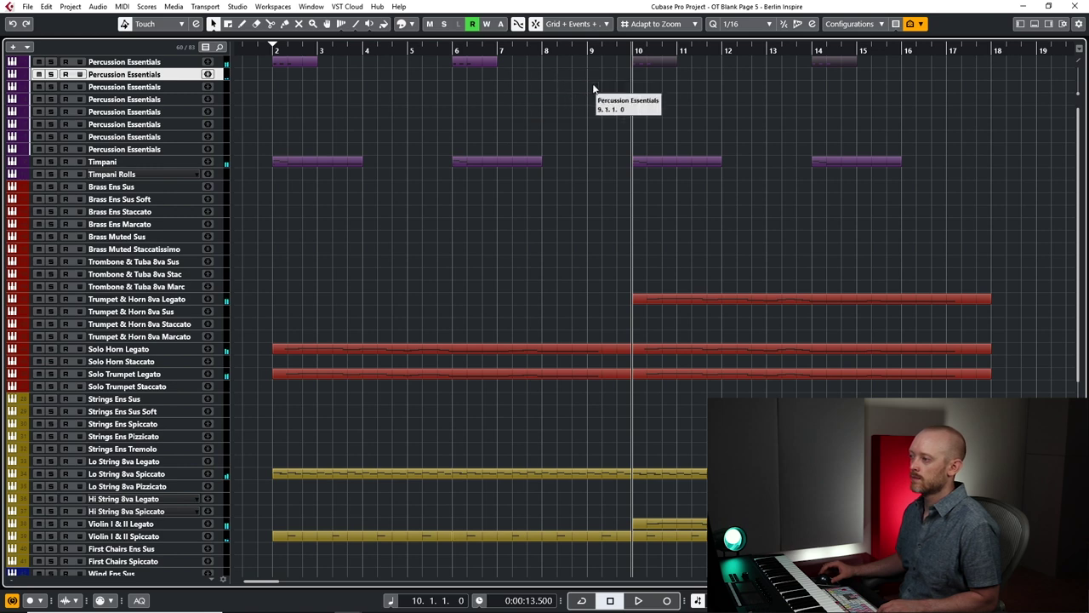
Create a one-bar part at bar 10 on the second Percussion Essentials track with a C5 hit on beat 3, velocity about 93.
drag(632, 72, 671, 73)
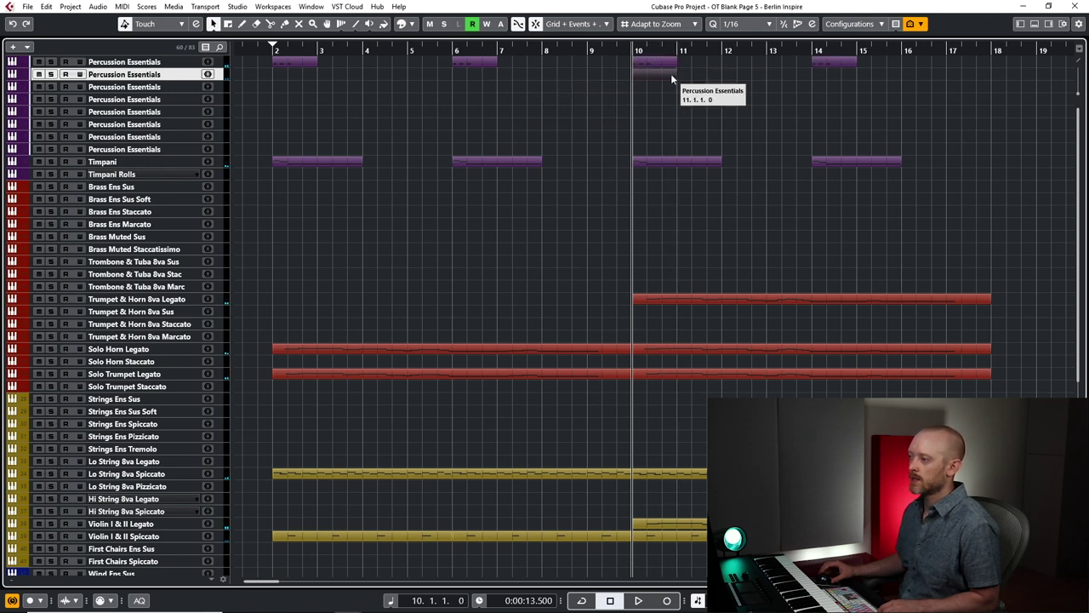
double_click(670, 73)
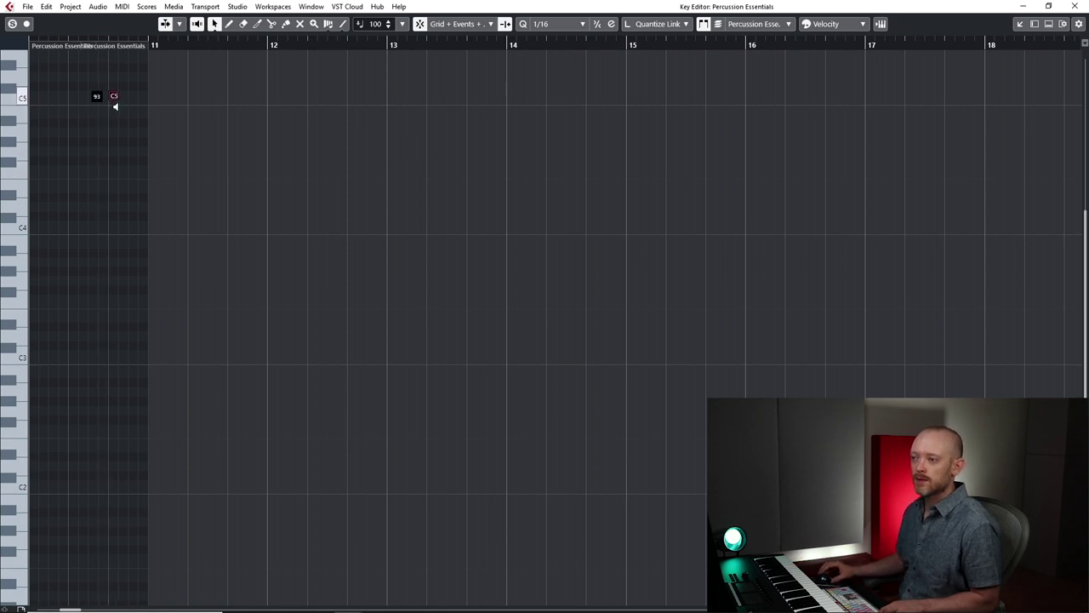
key(l)
key(space)
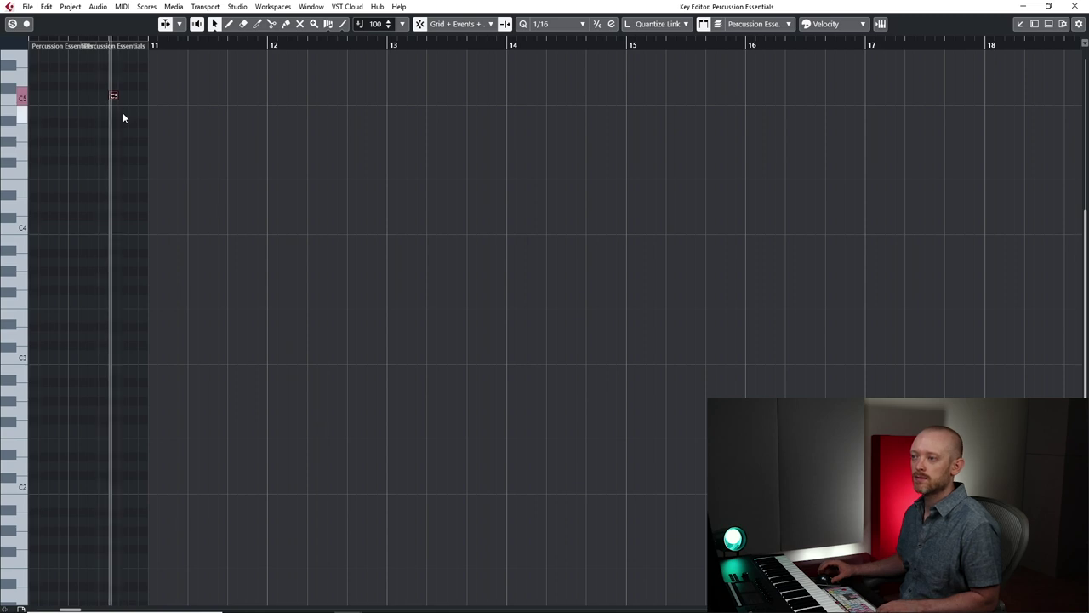
key(space)
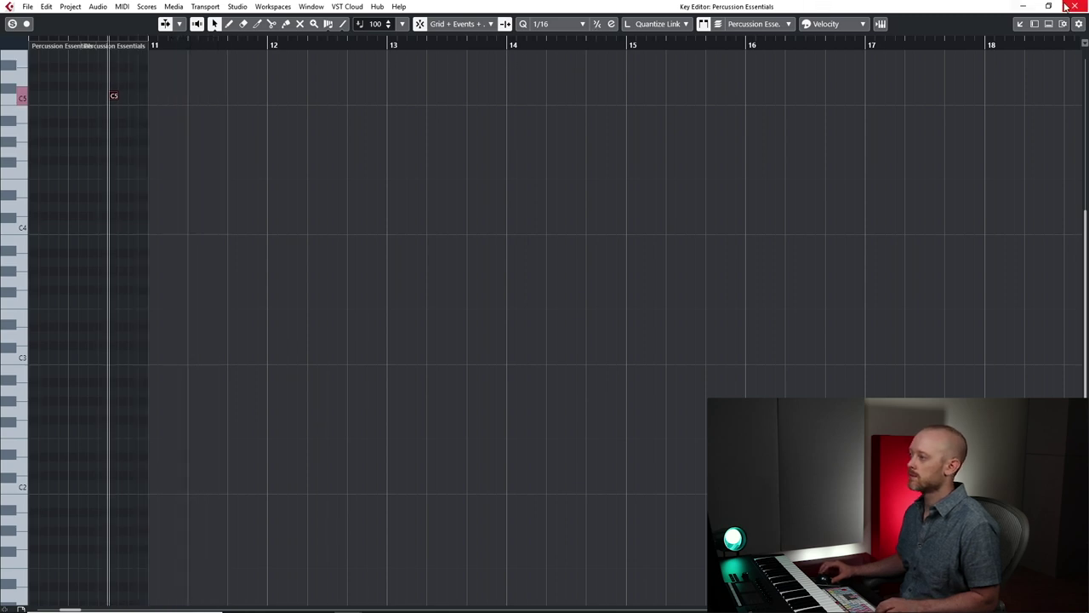
click(1068, 6)
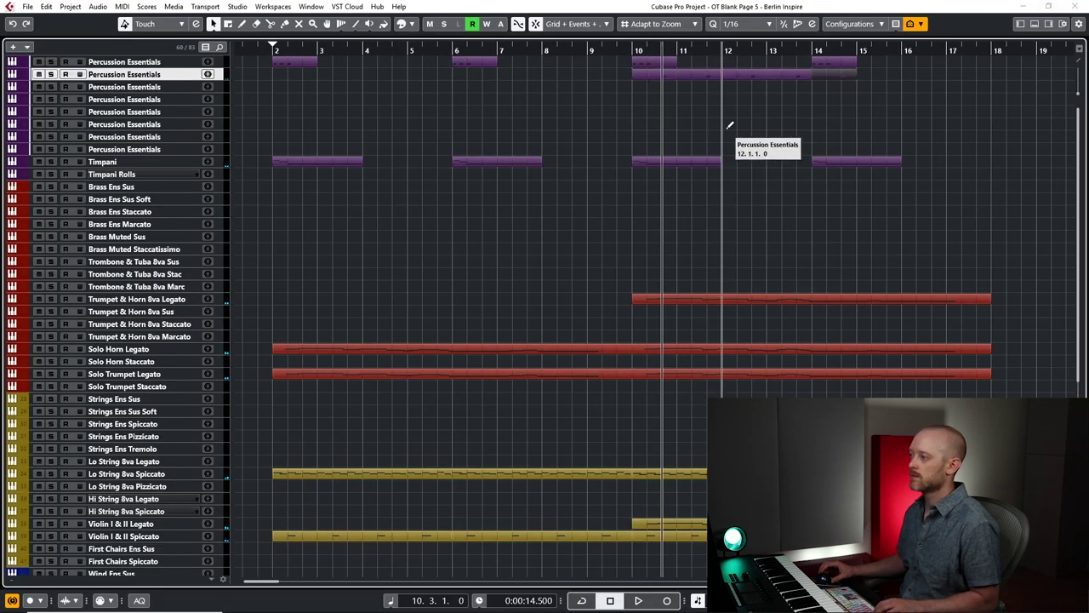
Duplicate the one-bar C5 percussion part to fill bars 10 to 18 and play the section from bar 10.
drag(726, 128, 638, 81)
key(l)
key(space)
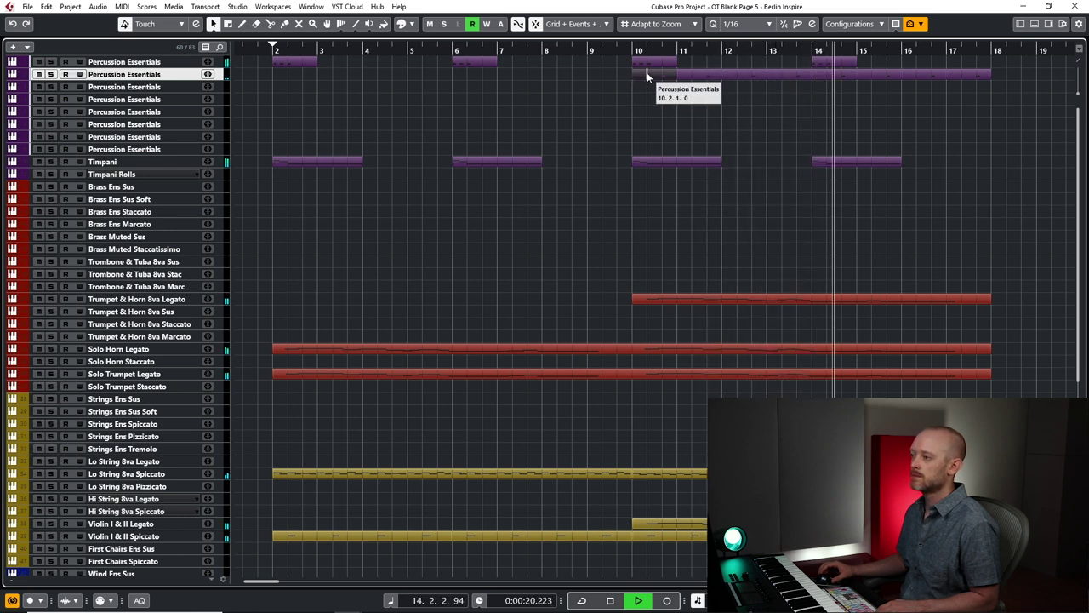
key(space)
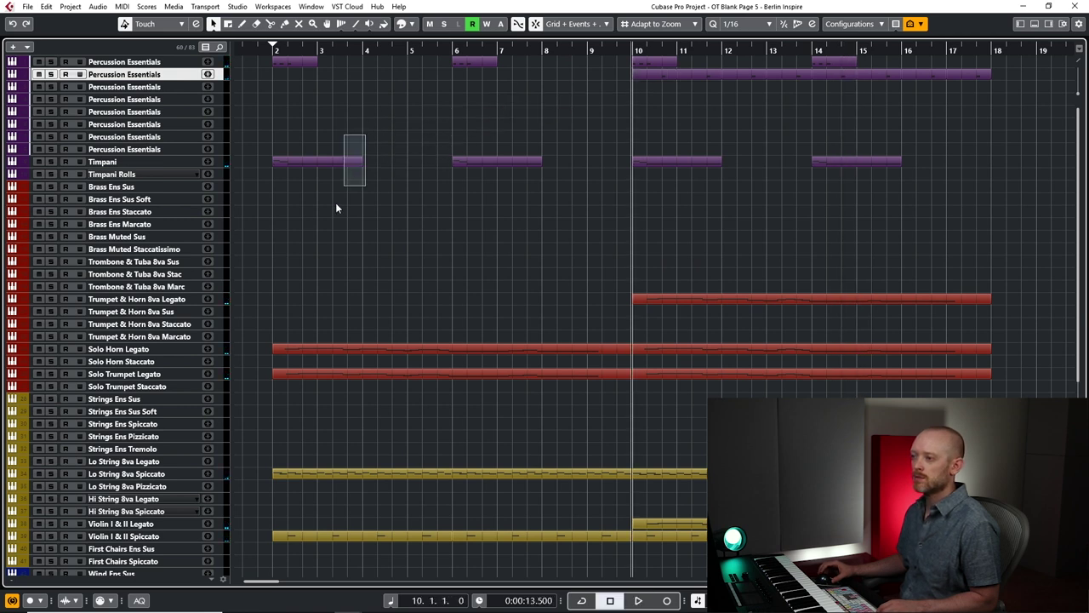
Play the arrangement from bar 2 with the second Percussion Essentials track selected.
drag(336, 204, 335, 204)
key(KP_1)
key(space)
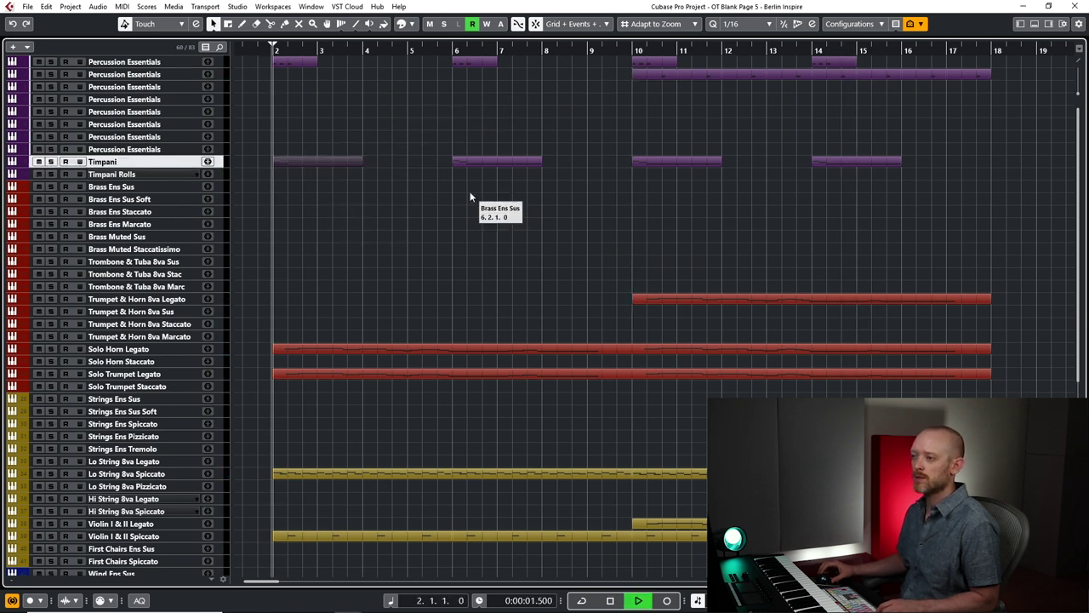
click(178, 75)
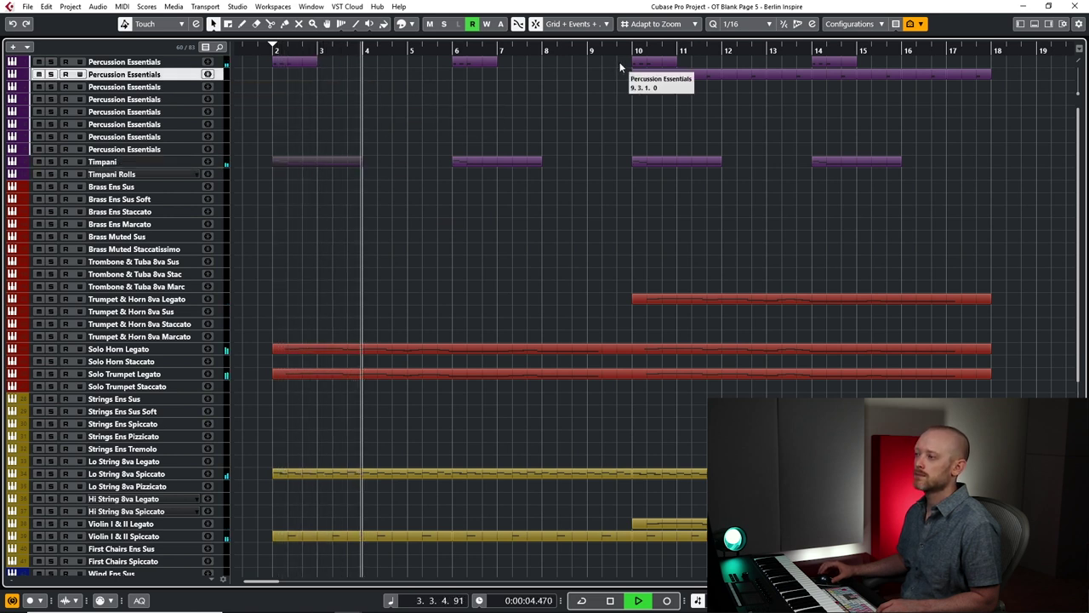
key(space)
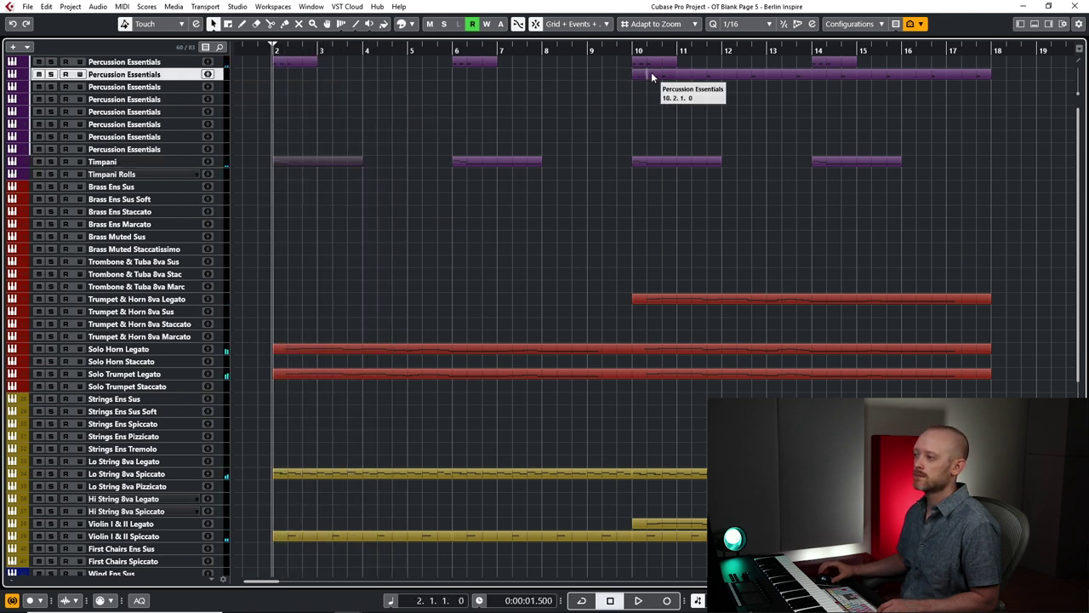
Copy the one-bar C5 part from bar 10 to bar 4 on the second Percussion Essentials track and move its hit to beat 1.
drag(651, 71, 382, 76)
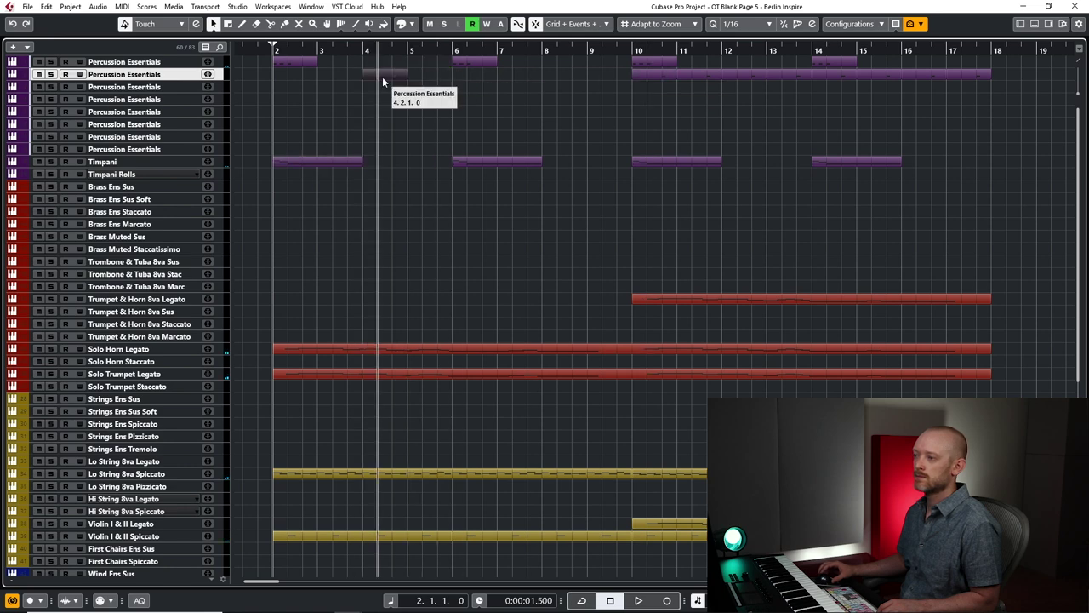
double_click(382, 76)
click(114, 328)
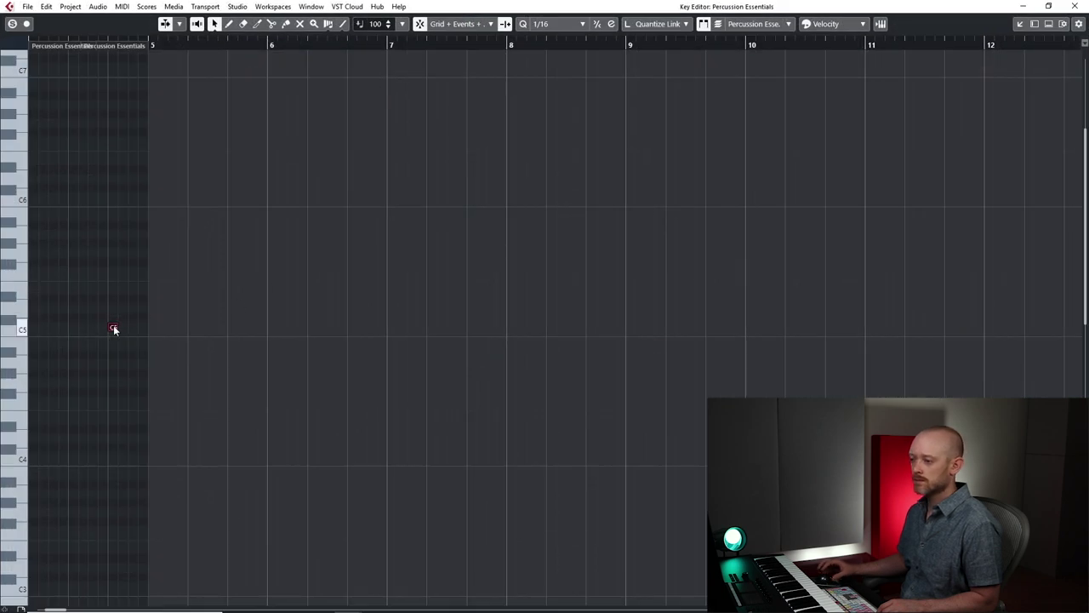
key(ctrl+Left)
key(ctrl+Left)
key(ctrl+Left)
key(ctrl+Left)
key(ctrl+Left)
key(ctrl+Left)
key(ctrl+Left)
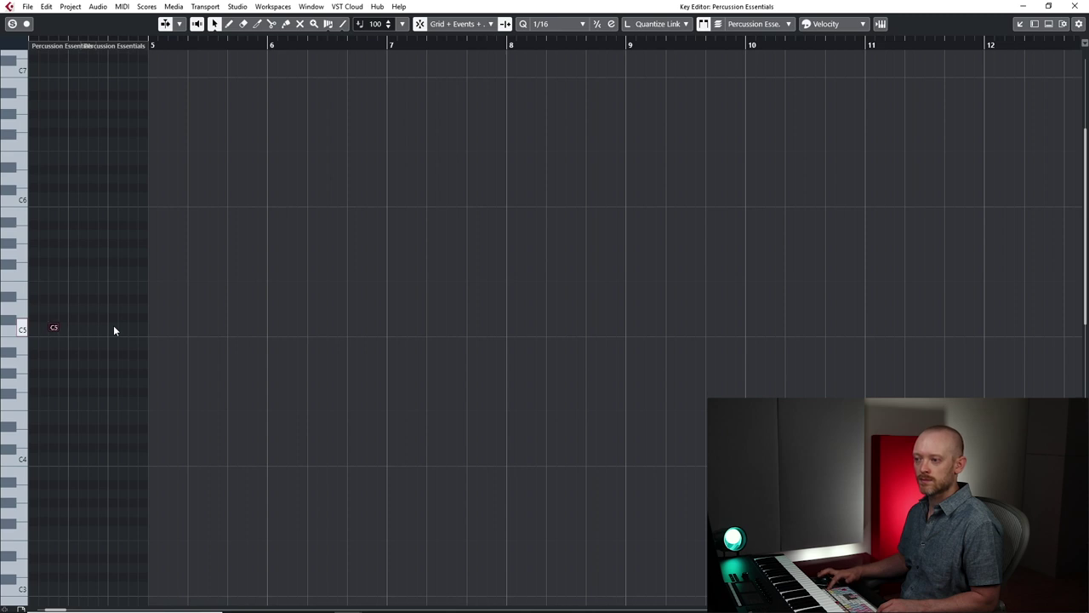
Play the edited bar 4 percussion part in context and copy it to bar 8.
key(space)
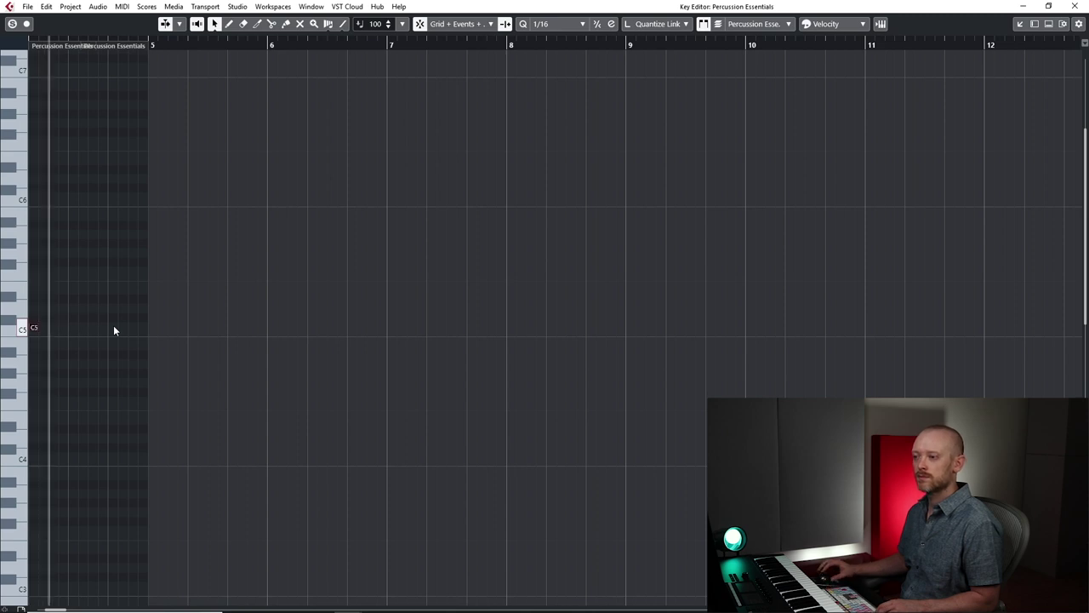
click(1075, 6)
drag(379, 68, 559, 77)
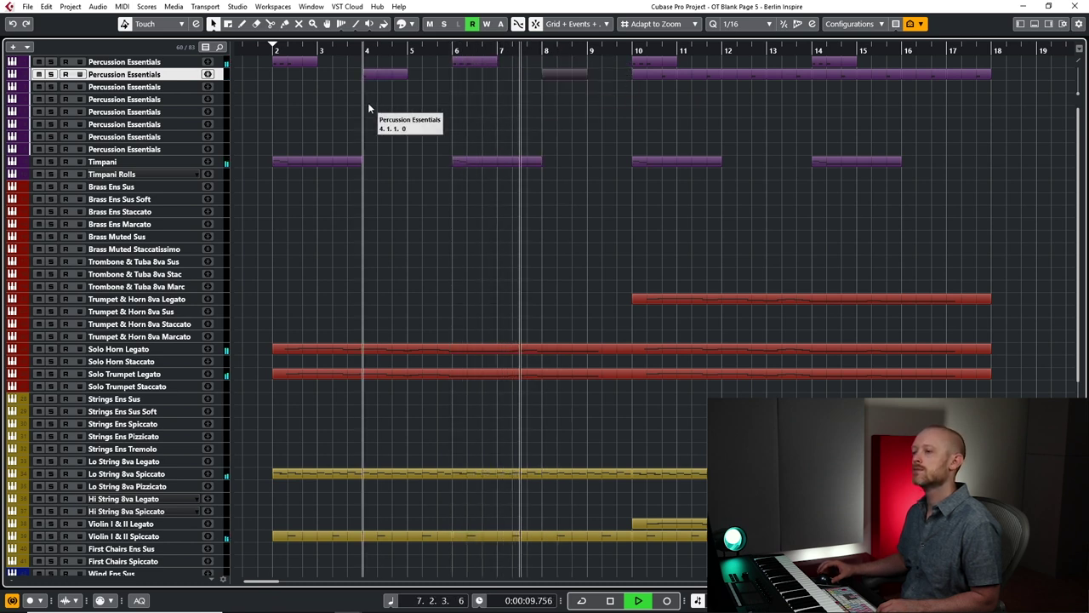
Create a one-bar part at bar 2 on the third Percussion Essentials track with an A0 hit on beat 1.
click(154, 90)
key(space)
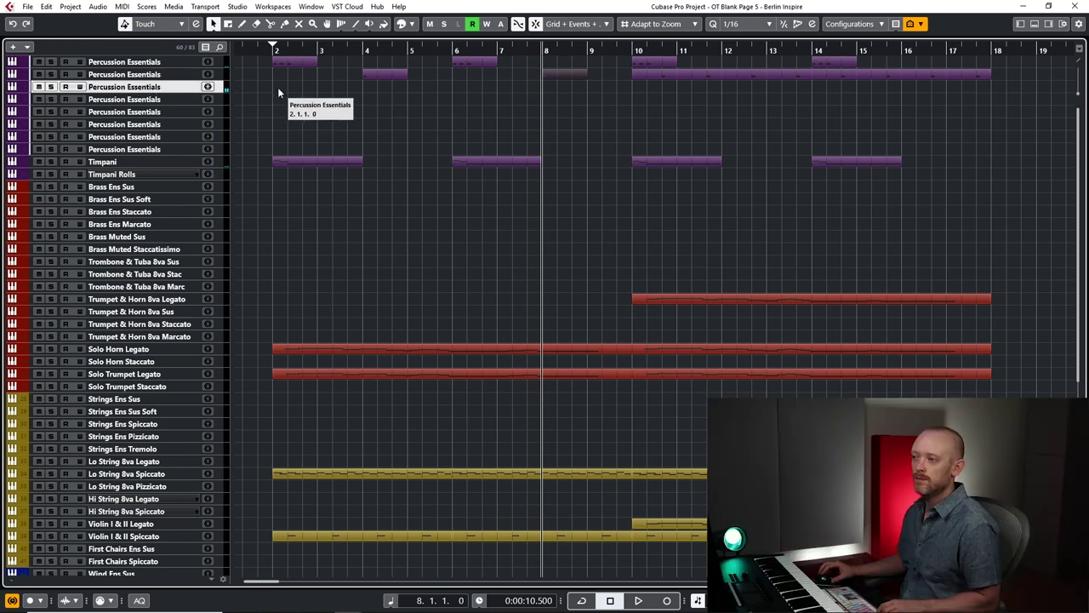
drag(276, 85, 315, 91)
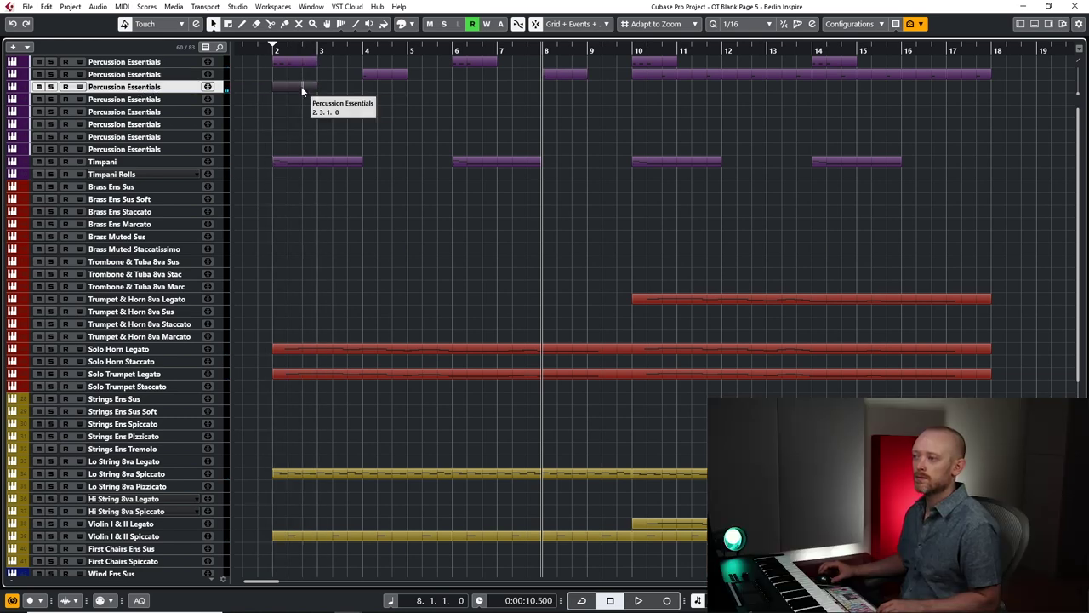
double_click(302, 87)
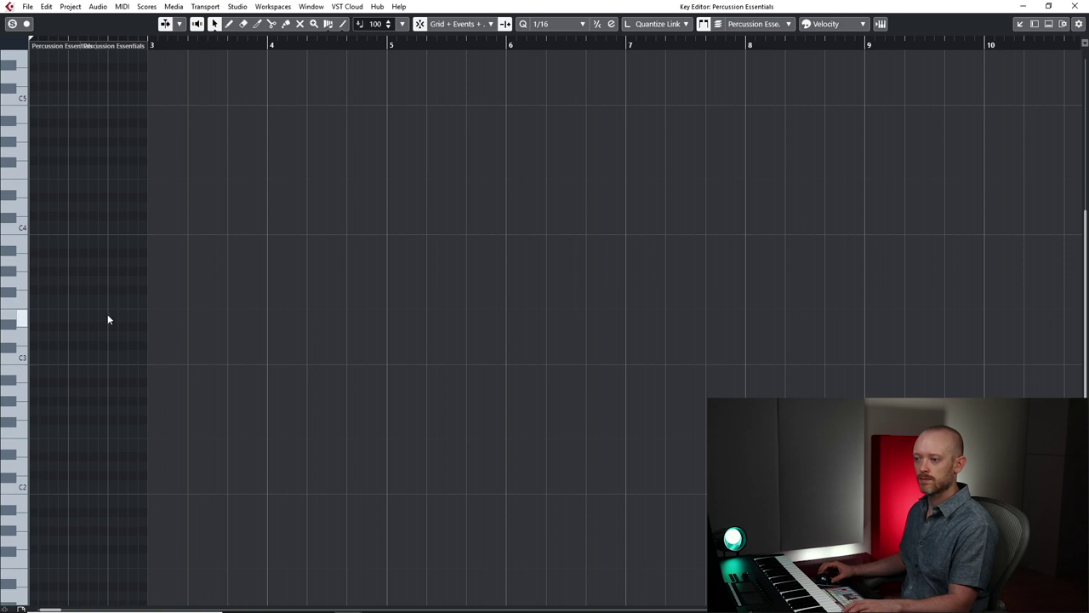
scroll(101, 372, down, 5)
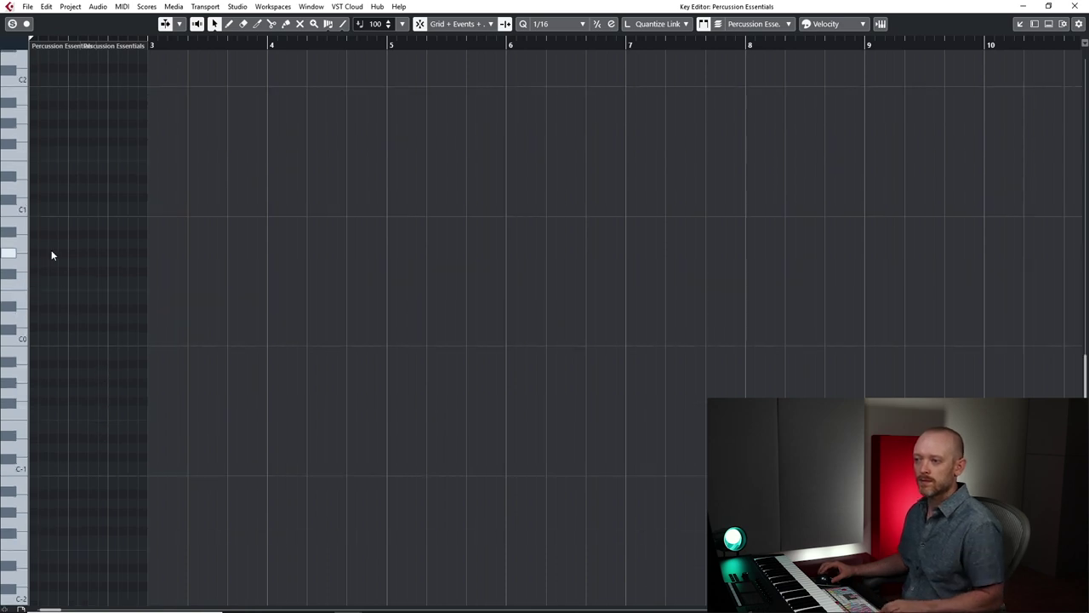
alt+click(33, 244)
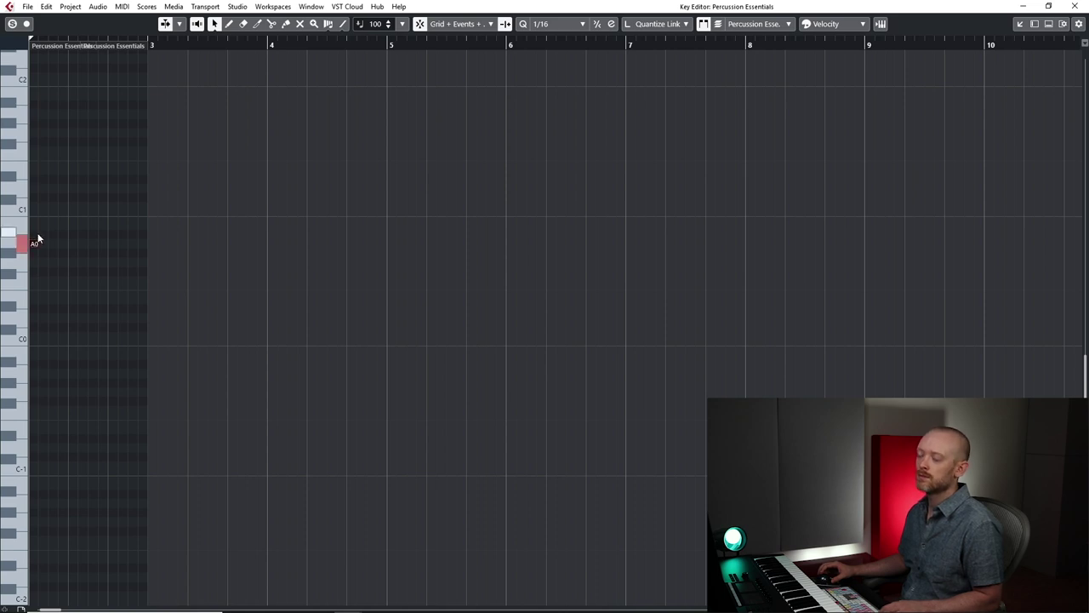
key(space)
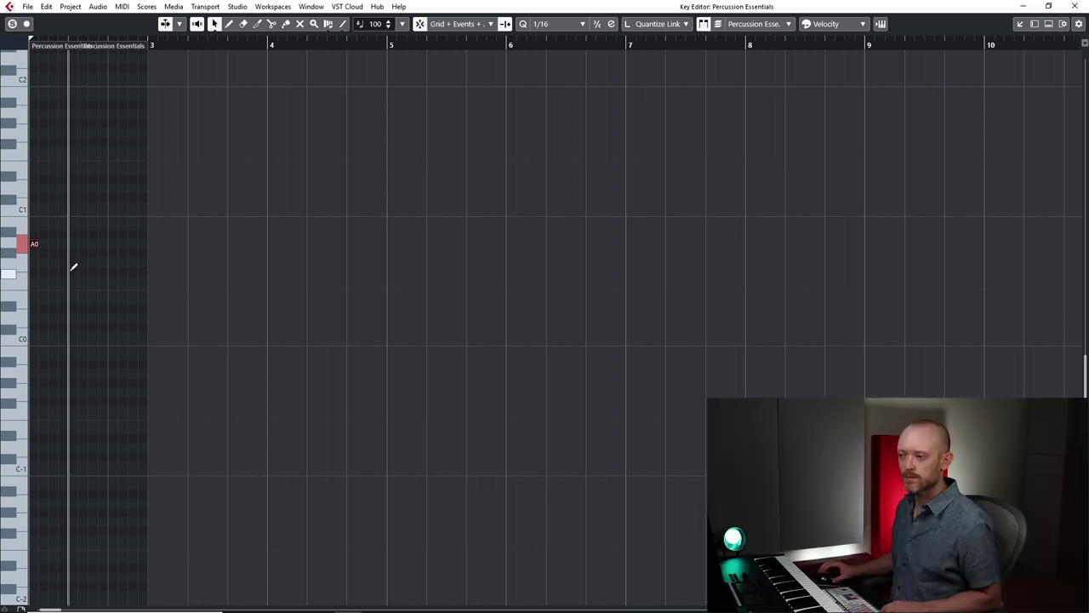
Add F#0, C1 and F1 hits on beat 2 of the bar 2 part and play the result from the start.
alt+click(73, 270)
alt+click(75, 206)
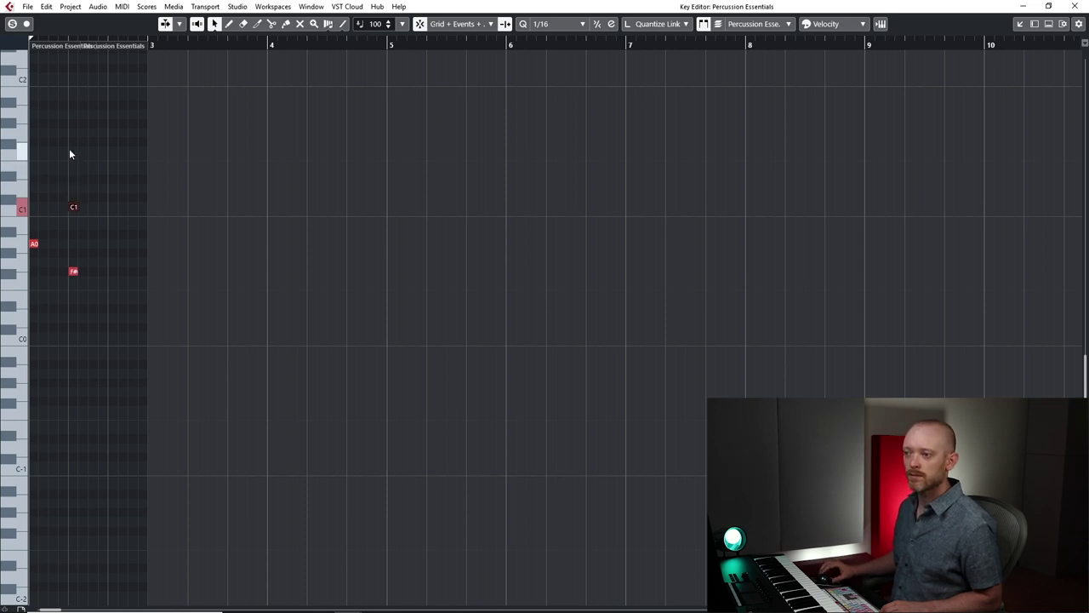
alt+click(72, 152)
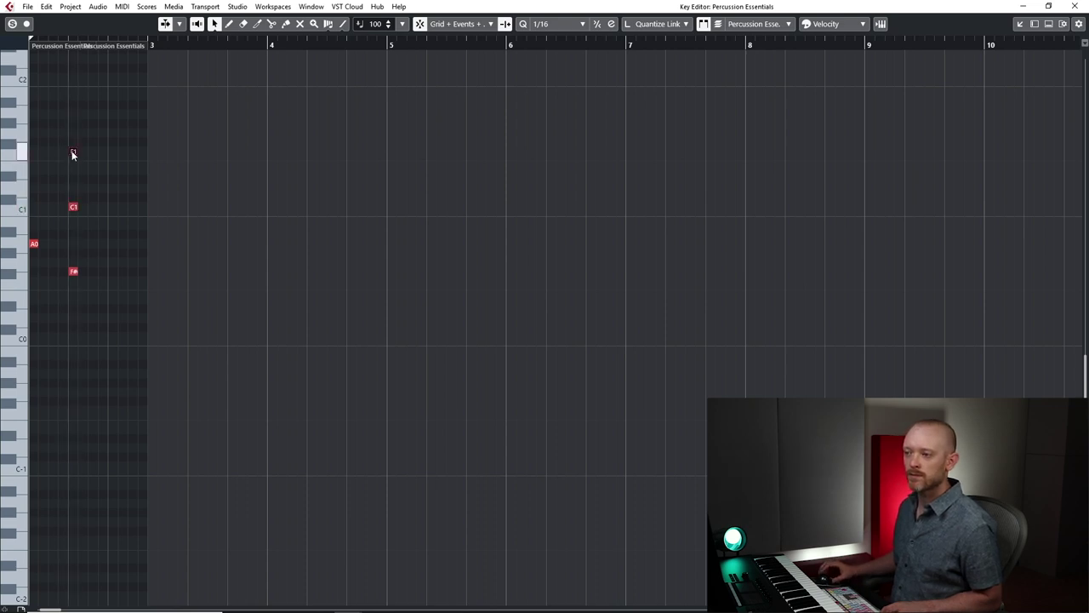
alt+click(74, 272)
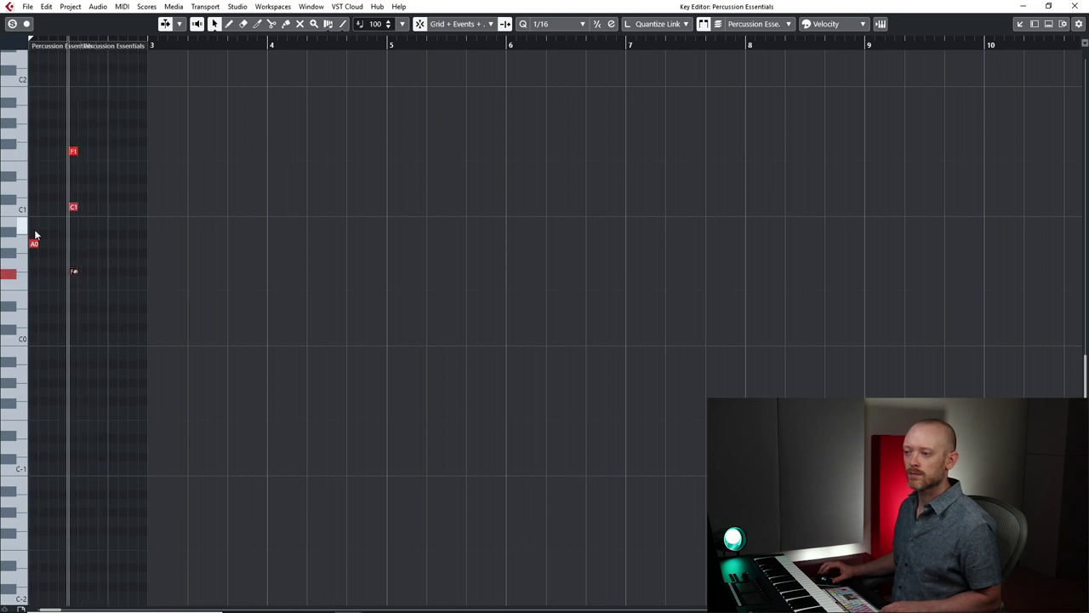
click(34, 244)
key(KP_Decimal)
key(space)
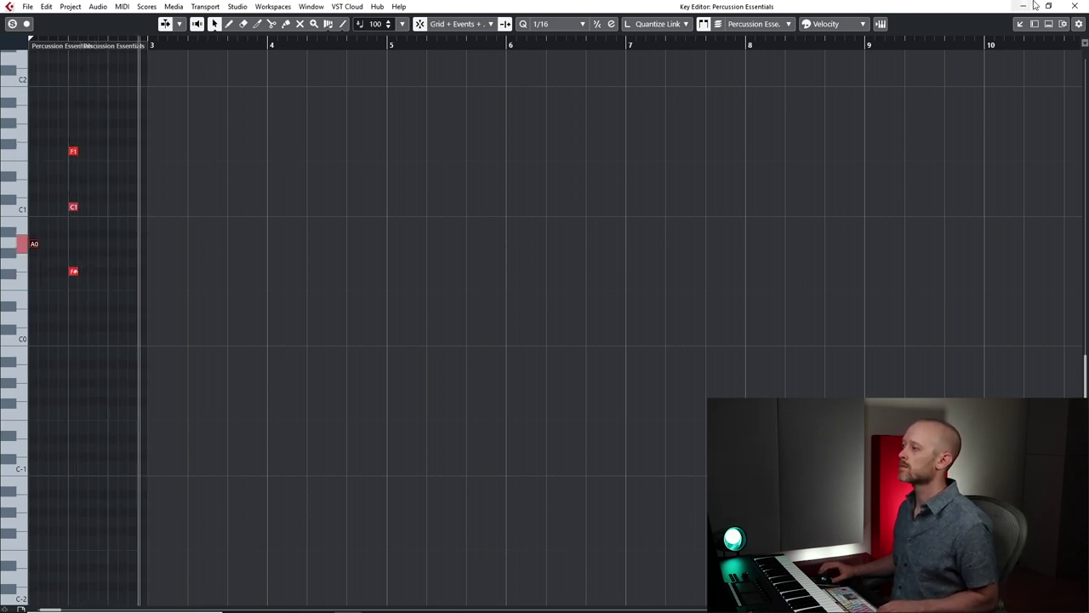
click(1074, 6)
key(space)
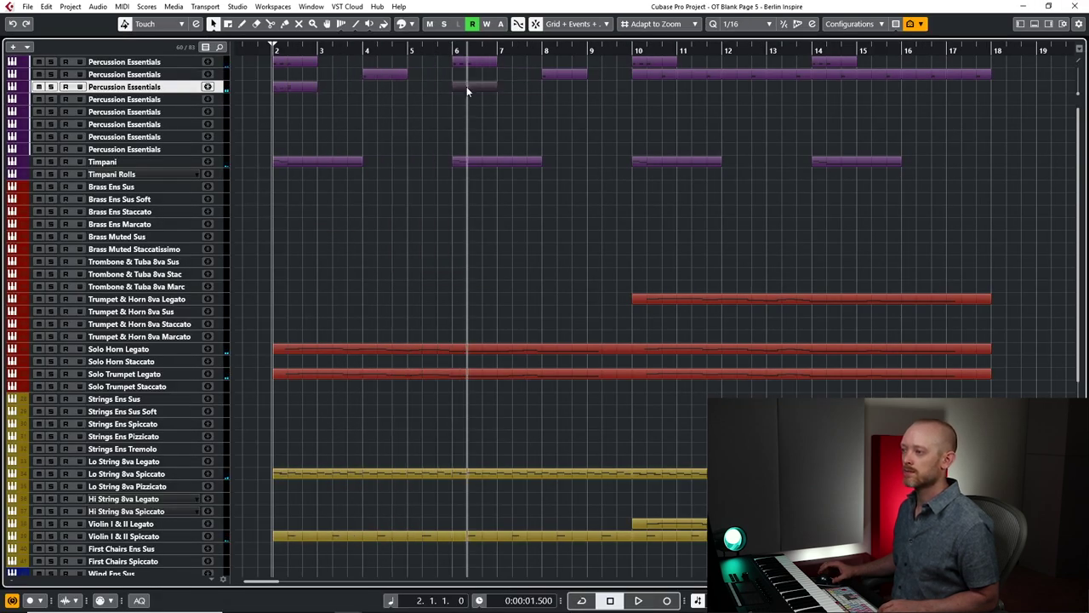
Copy the third Percussion Essentials track's part to bar 6 and delete the A0 hit from the copy.
double_click(468, 88)
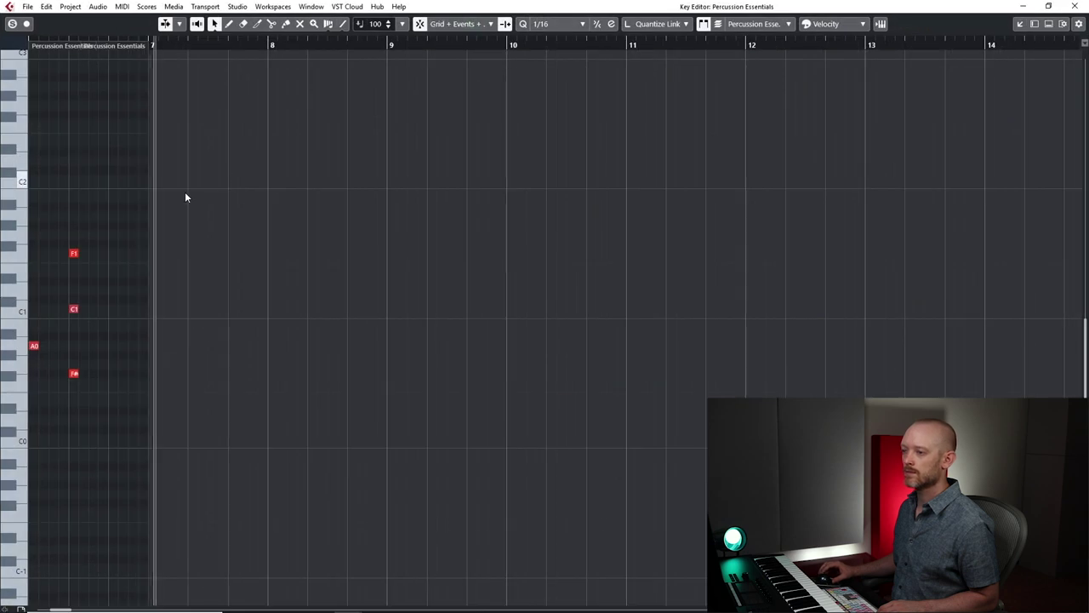
drag(28, 372, 29, 373)
key(Delete)
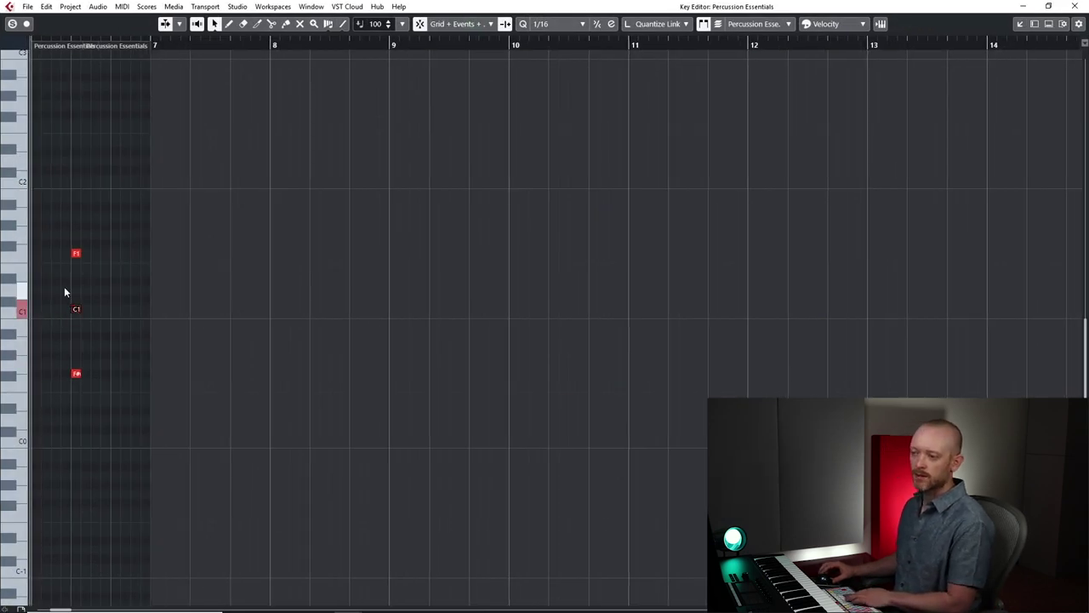
click(1070, 6)
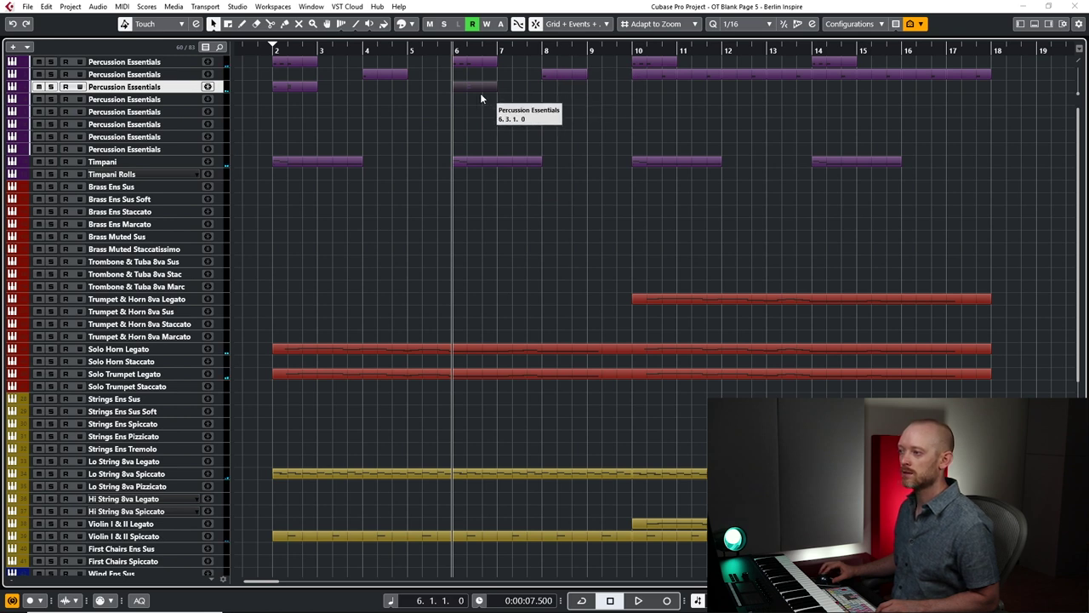
Copy the third percussion track's bar 2 part to bar 10 and add a G1 hit on beat 2 of the copy.
drag(302, 88, 649, 83)
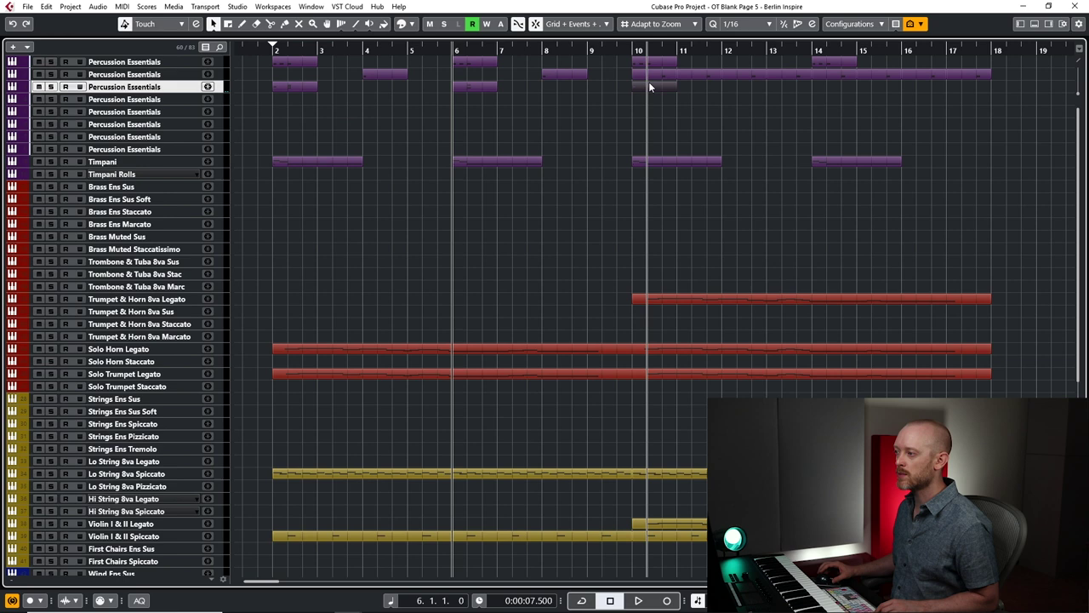
double_click(648, 82)
key(space)
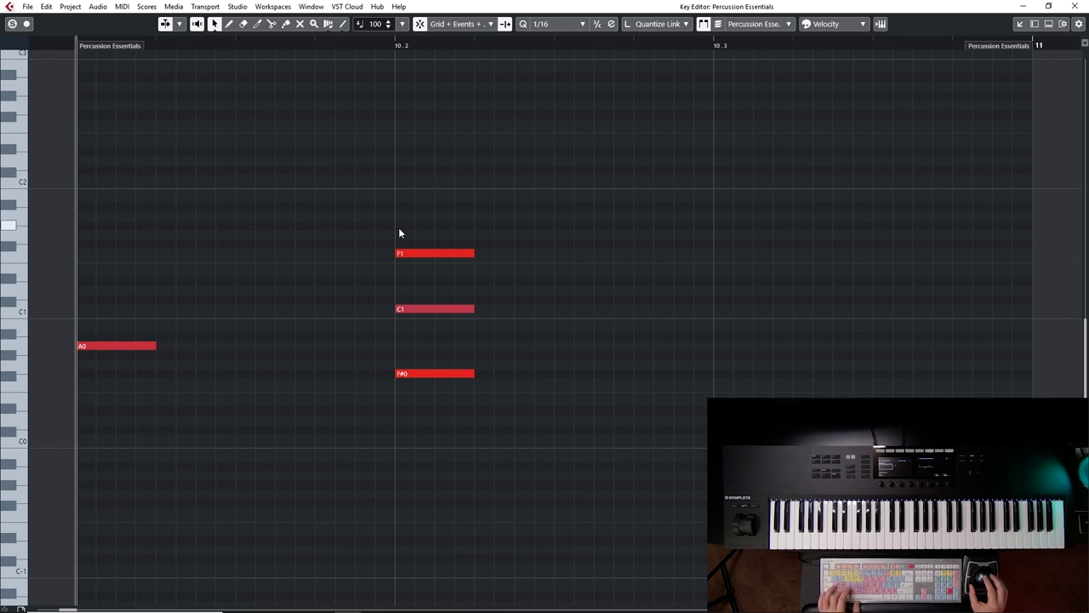
mouse_move(399, 234)
mouse_down()
mouse_move(468, 235)
mouse_move(454, 249)
mouse_up()
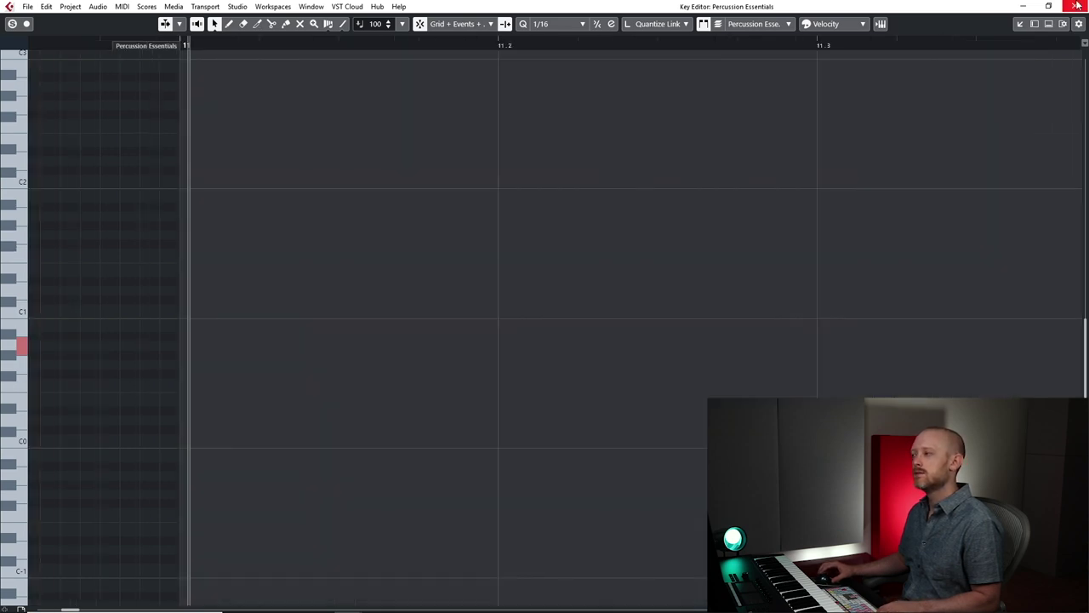
click(1077, 6)
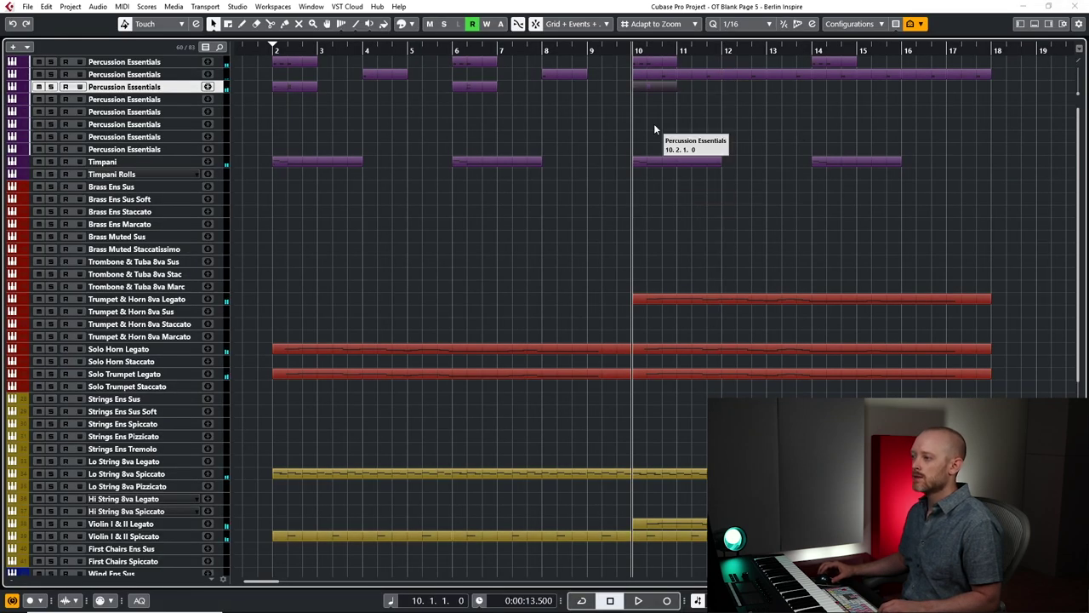
Copy the bar 10 part to bar 14 on the third Percussion Essentials track, delete its A0 hit and play the section.
drag(643, 86, 823, 87)
double_click(822, 86)
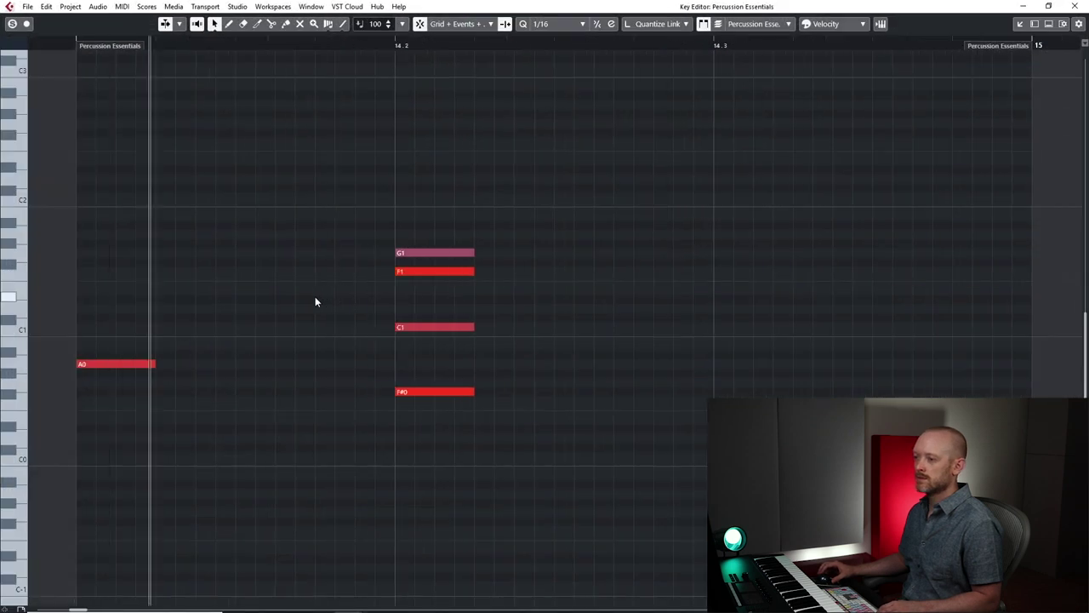
key(space)
click(128, 364)
key(Delete)
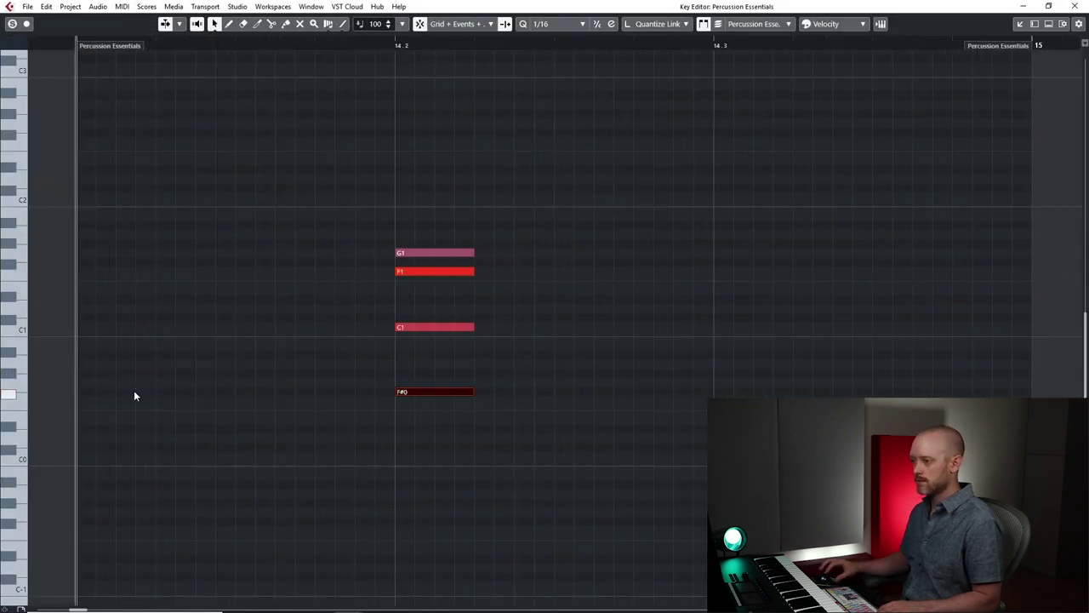
key(space)
click(1074, 6)
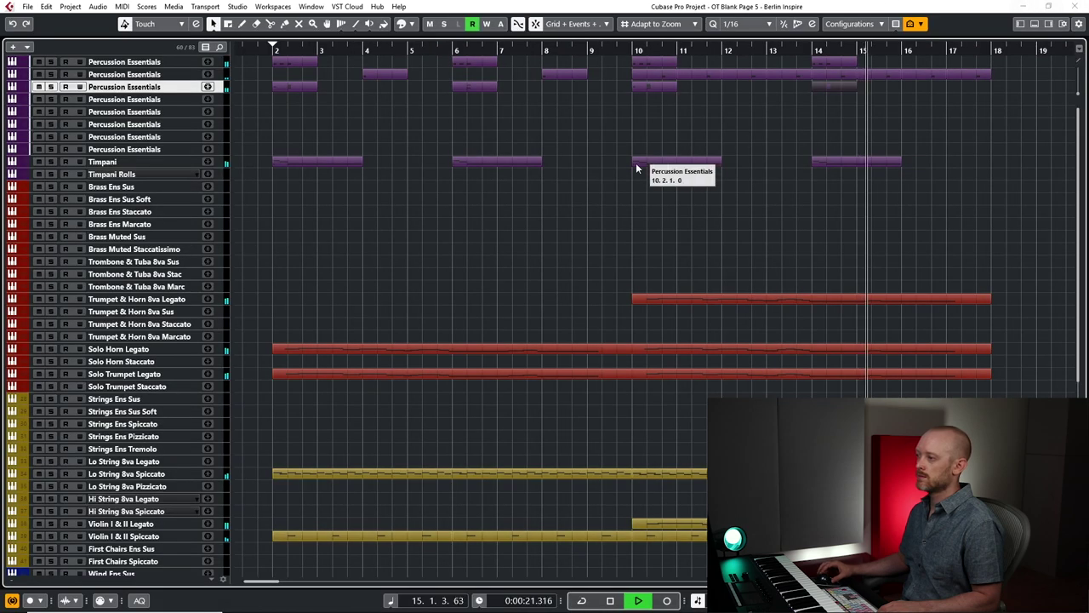
key(space)
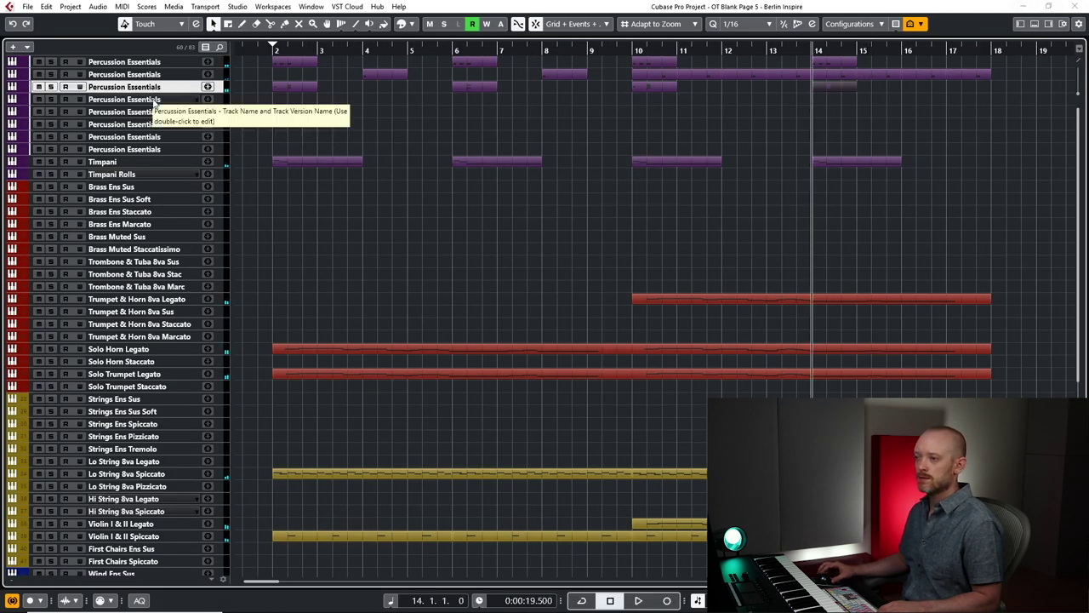
Record a part on the fourth Percussion Essentials track from bar 2, with a D#5 hit in bar 2 and C#5 hits around bars 3 and 5.
click(157, 101)
click(276, 105)
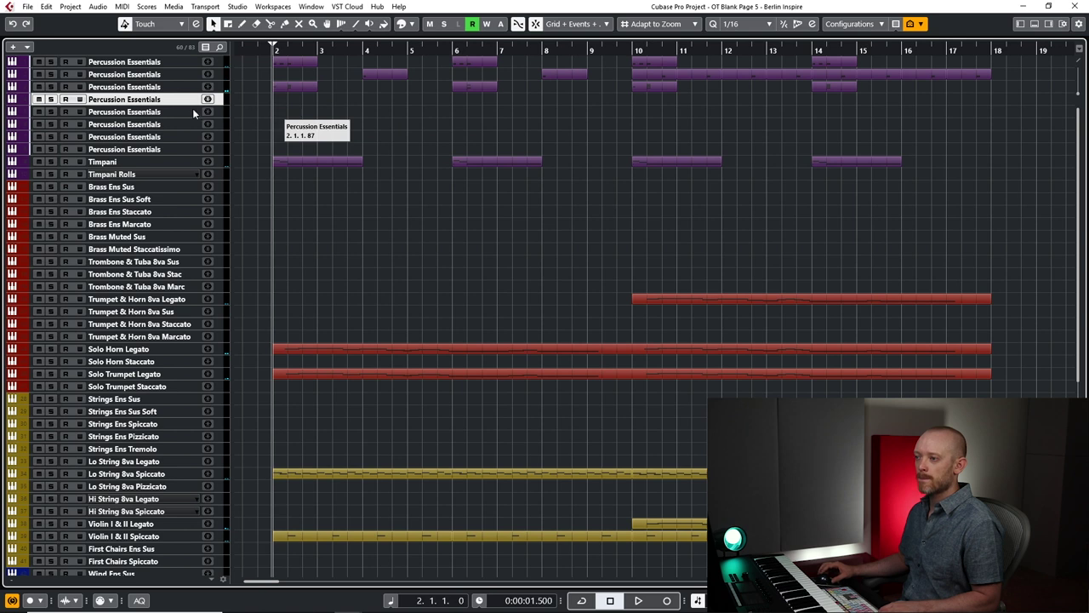
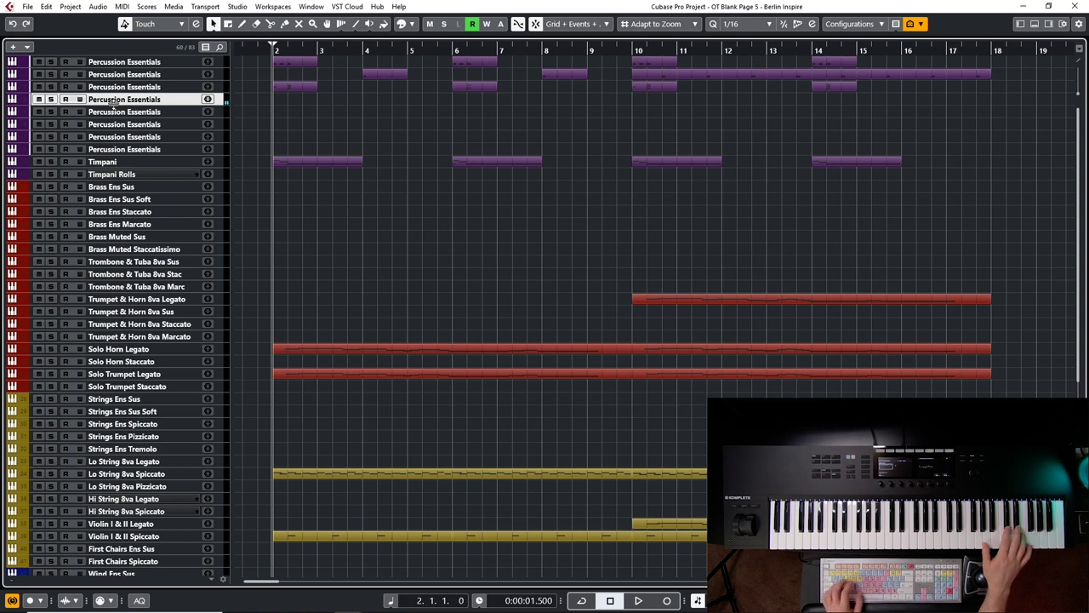
key(space)
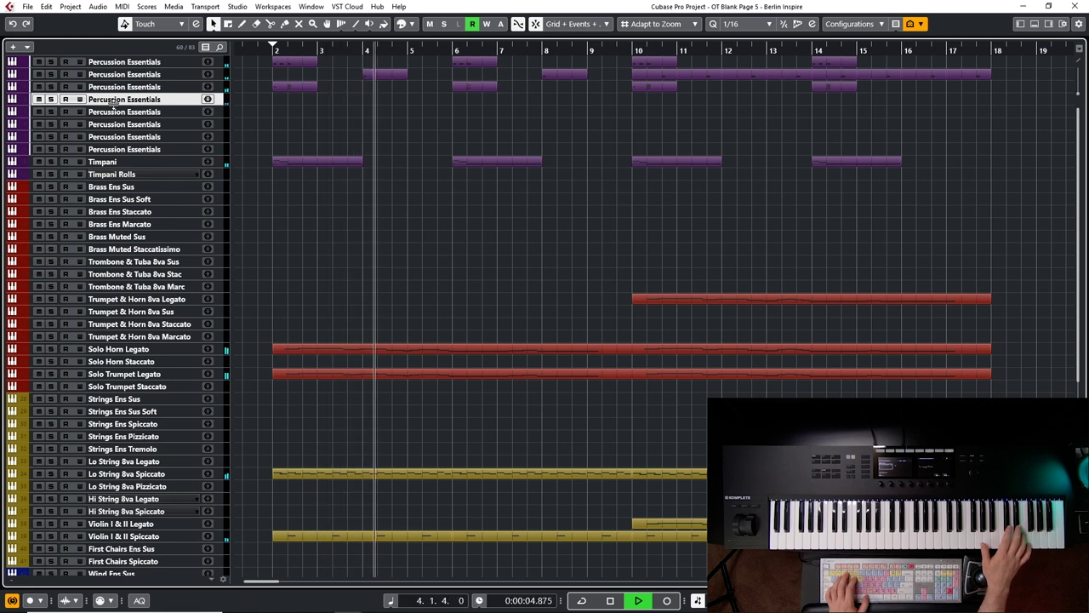
key(space)
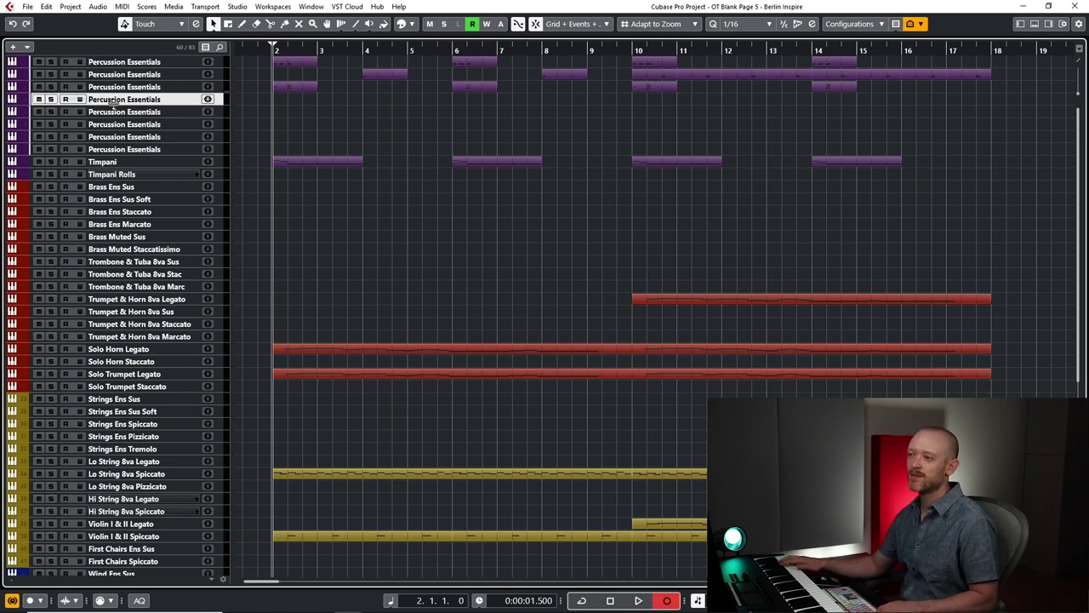
key(r)
key(space)
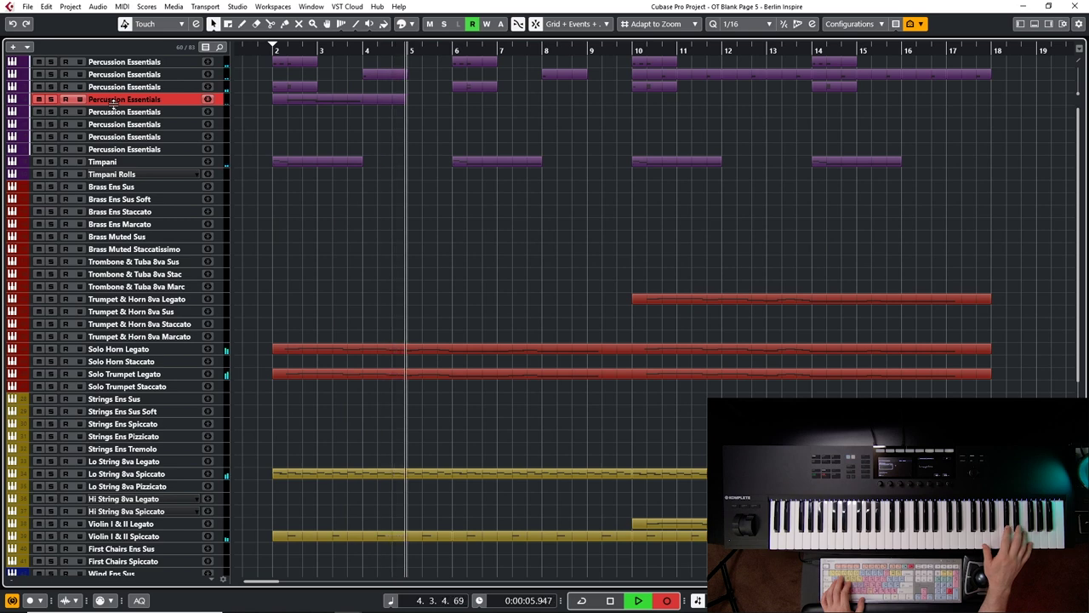
key(space)
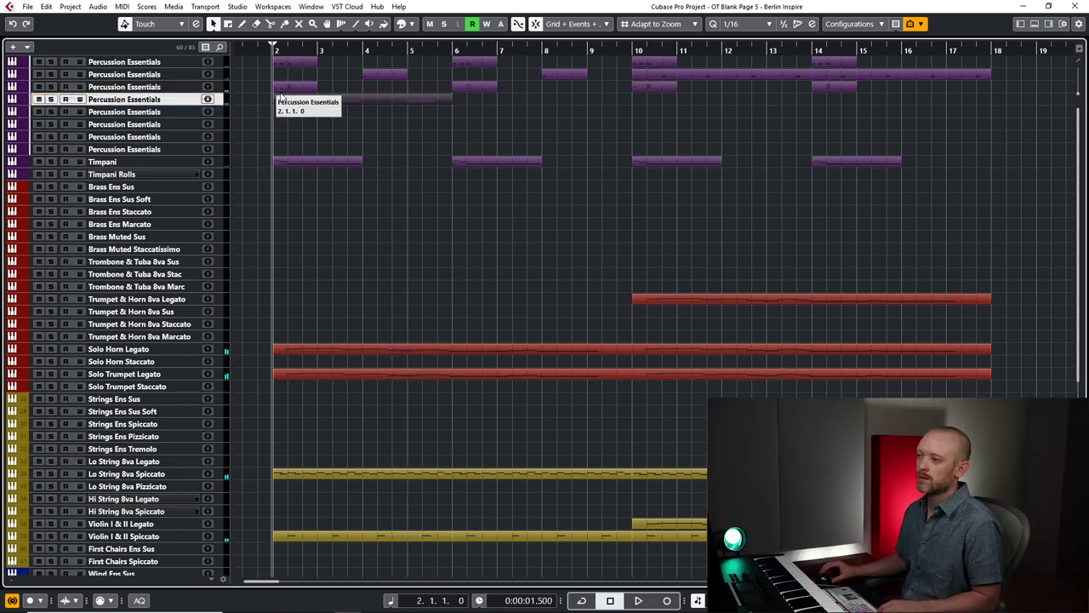
Quantize all notes of the fourth percussion track's part to 1/16 and play it briefly.
double_click(323, 97)
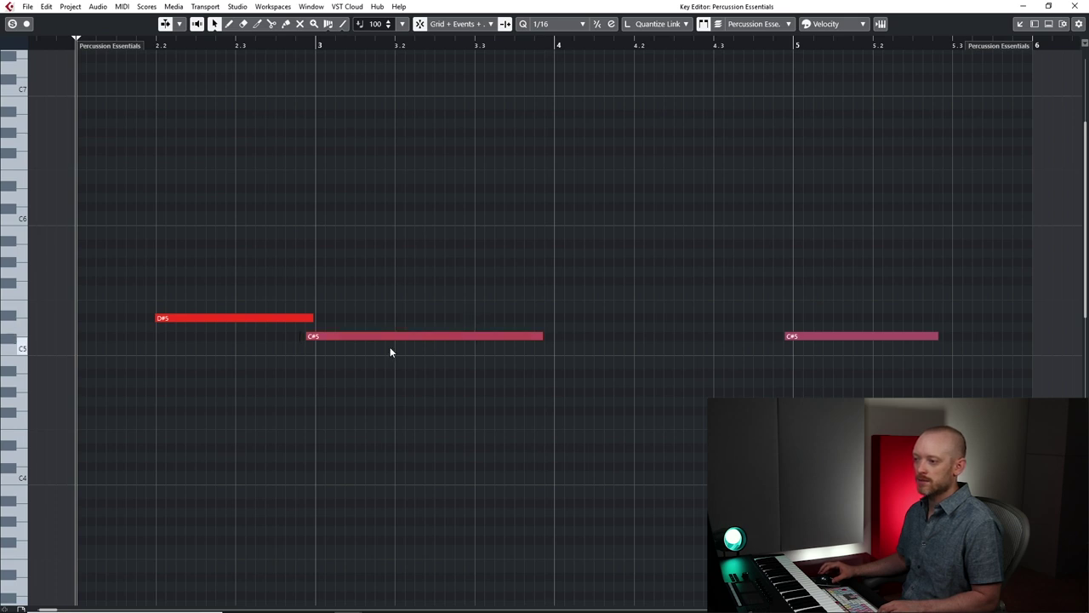
drag(310, 336, 317, 343)
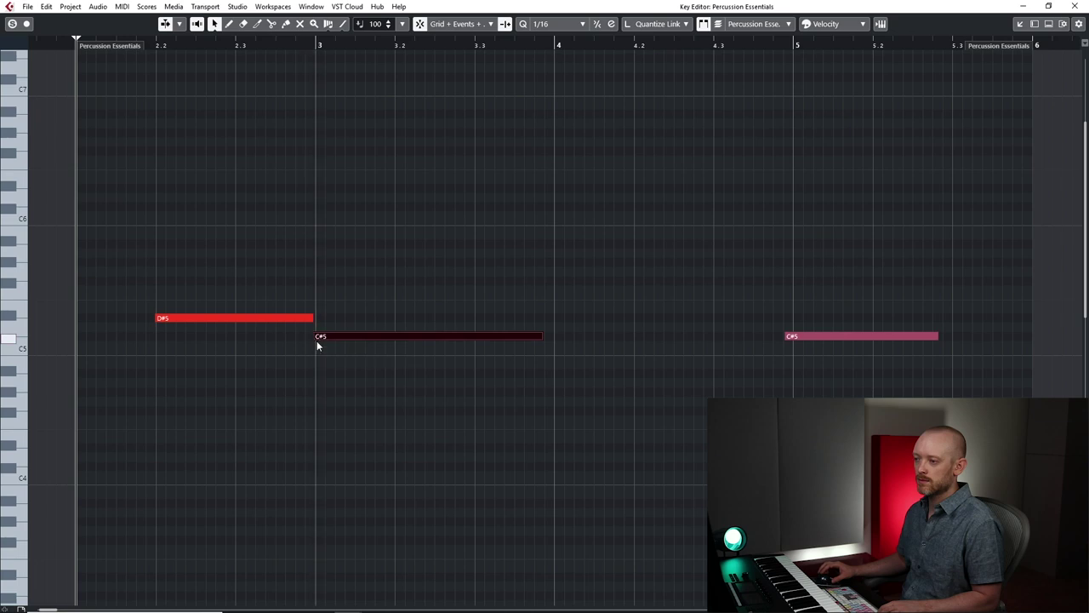
click(189, 318)
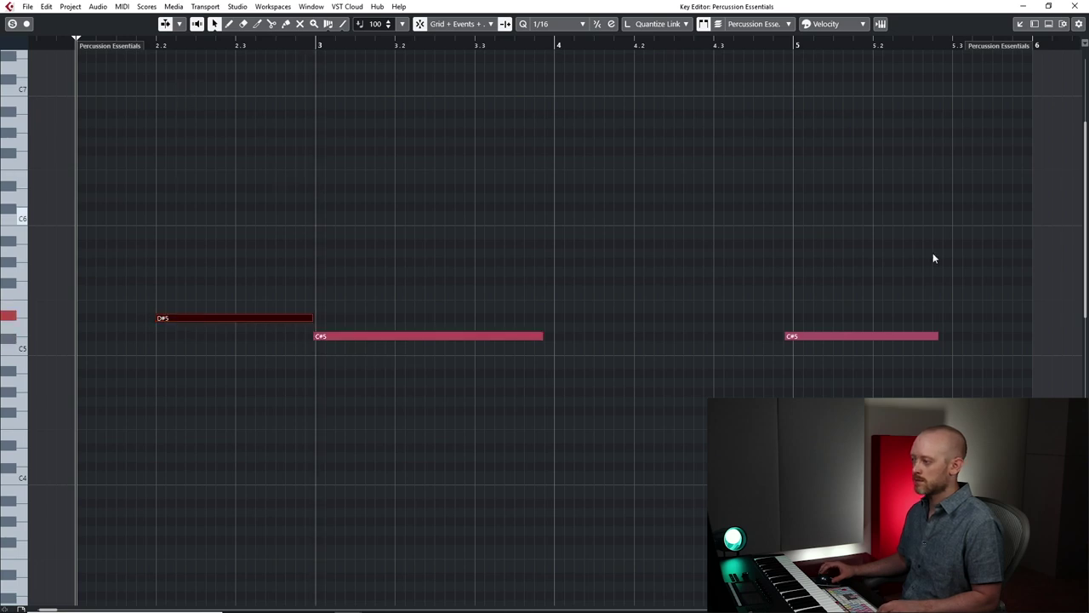
key(ctrl+a)
key(q)
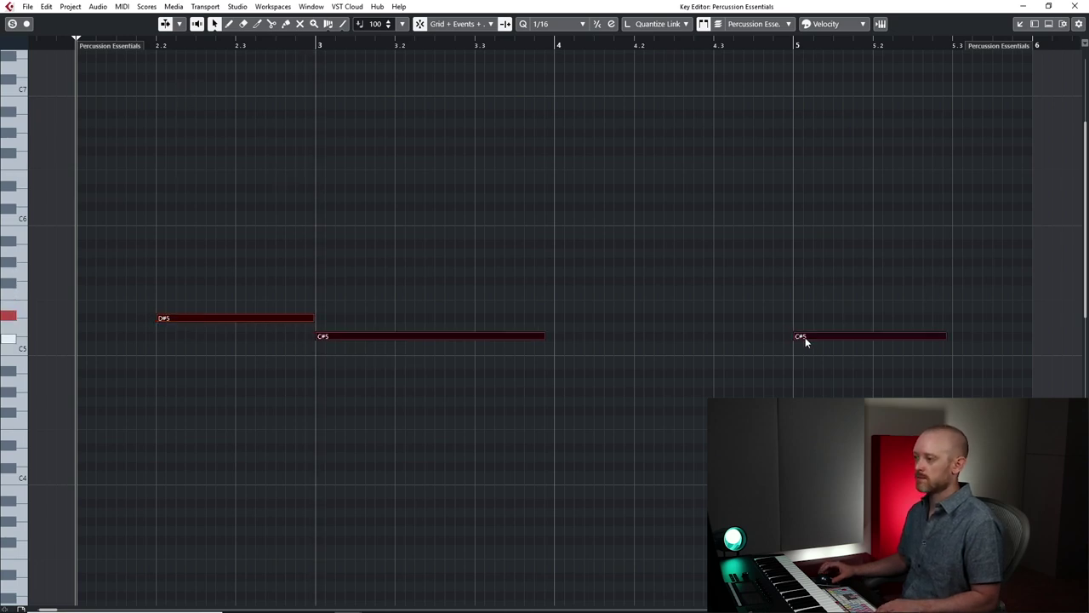
key(space)
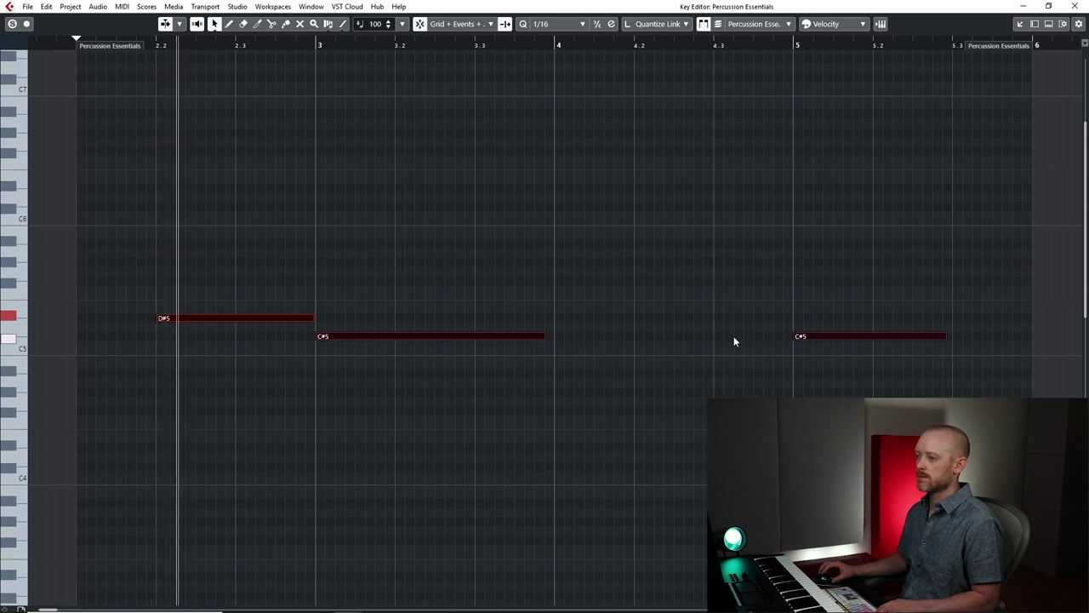
key(space)
Set the velocity of the C#5 hit at bar 5 to 90, play the part from the start and close the editor.
click(838, 336)
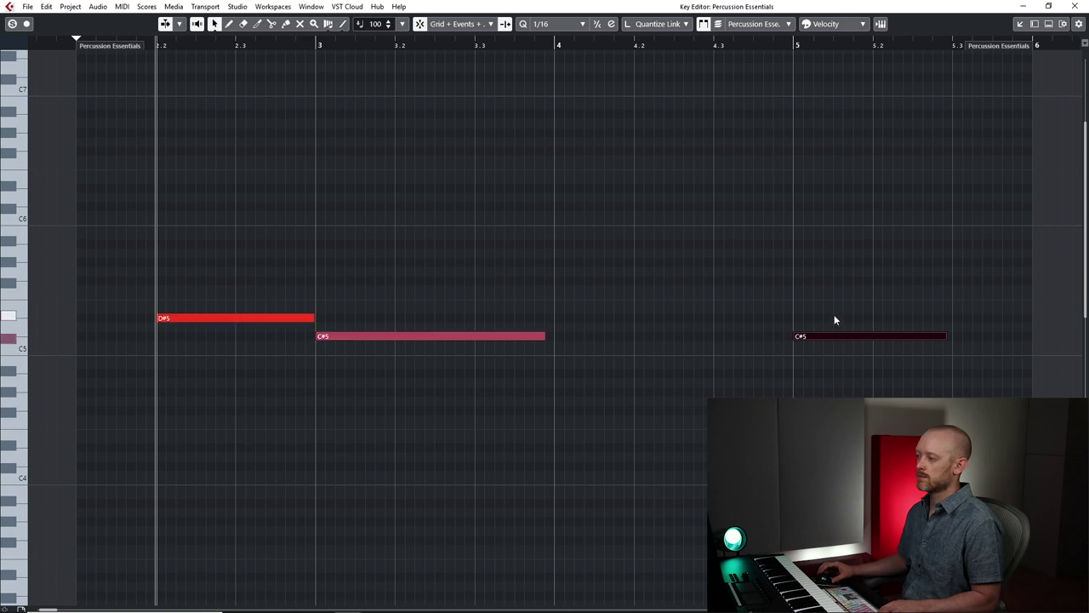
click(834, 315)
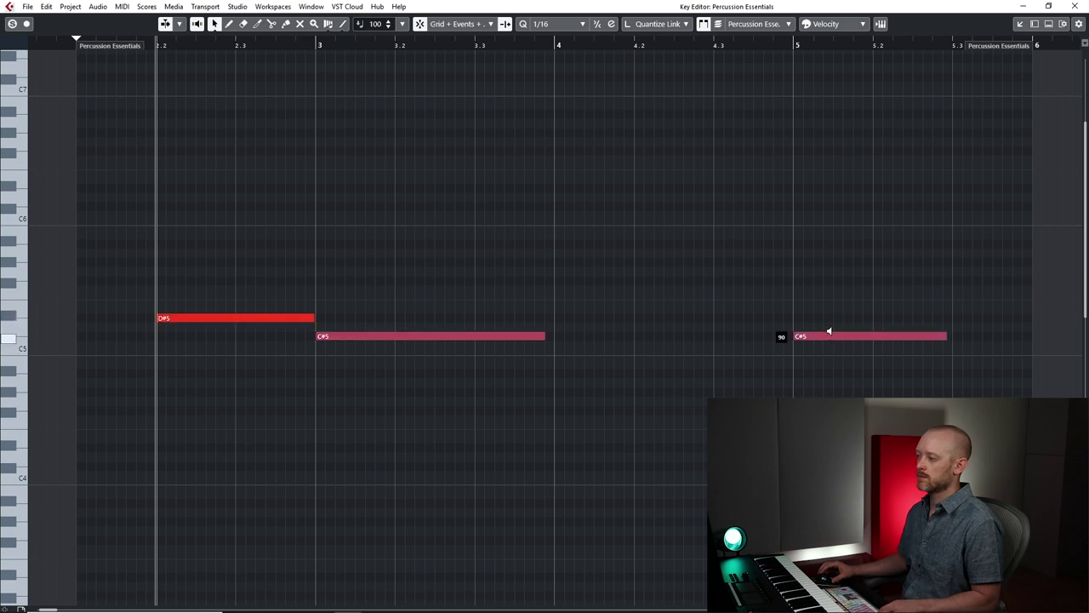
key(KP_1)
key(space)
key(space)
click(1074, 6)
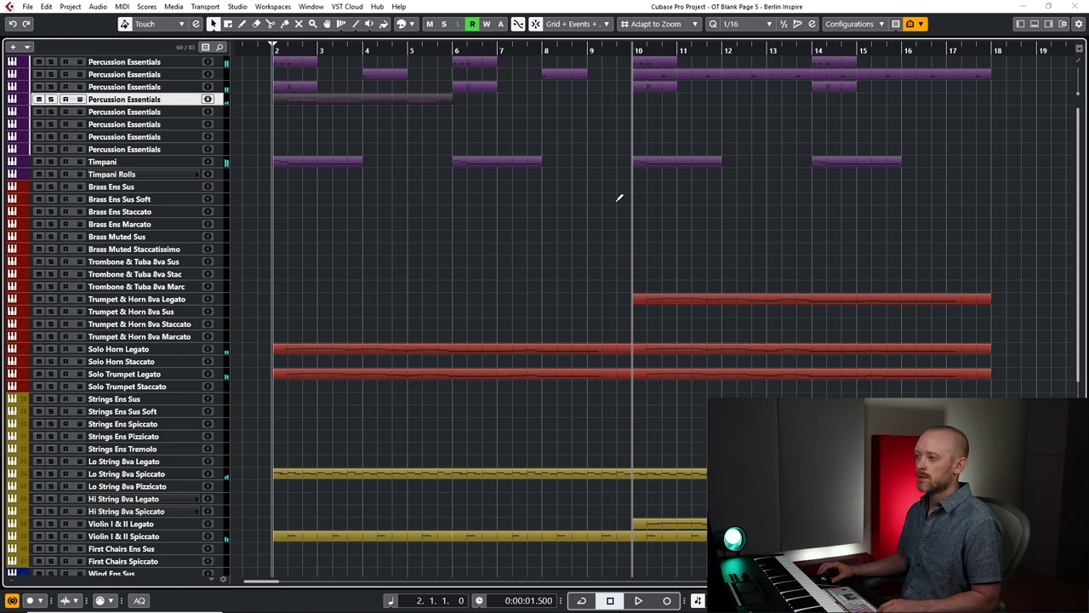
Duplicate the fourth percussion track's four-bar part three times to fill the track up to bar 18.
key(ctrl+d)
key(ctrl+d)
key(ctrl+d)
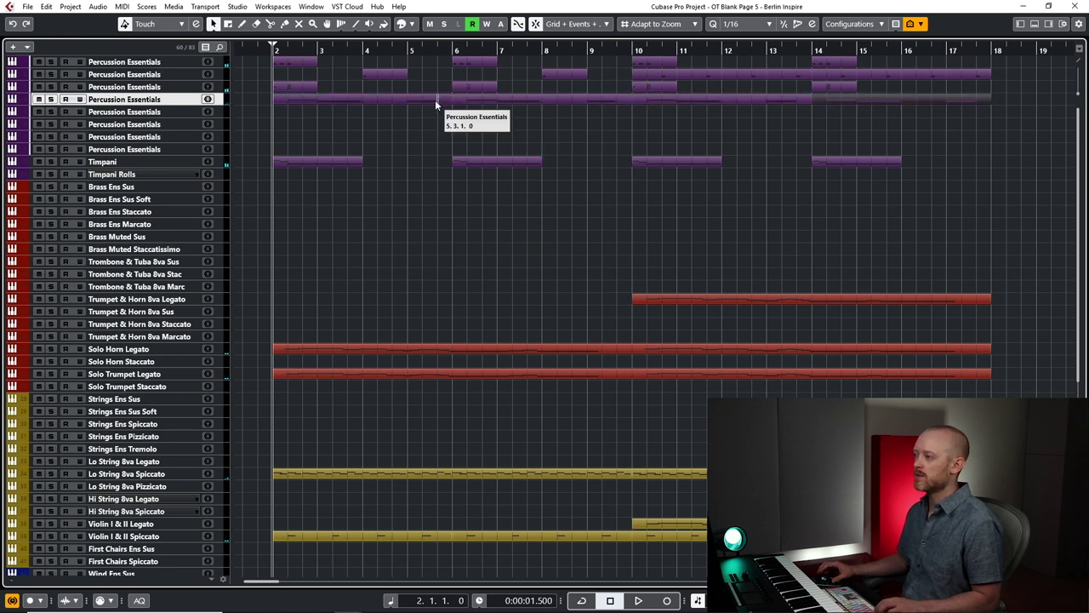
Try out sounds on the fifth Percussion Essentials track during playback and record a G#4 hit late in bar 2.
click(170, 112)
key(space)
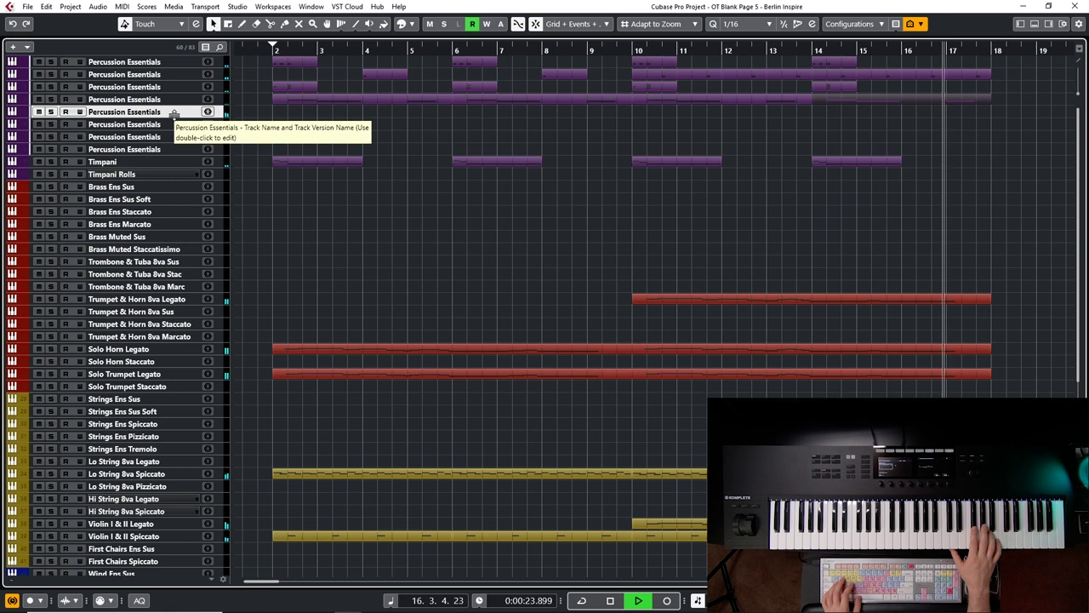
key(space)
key(space)
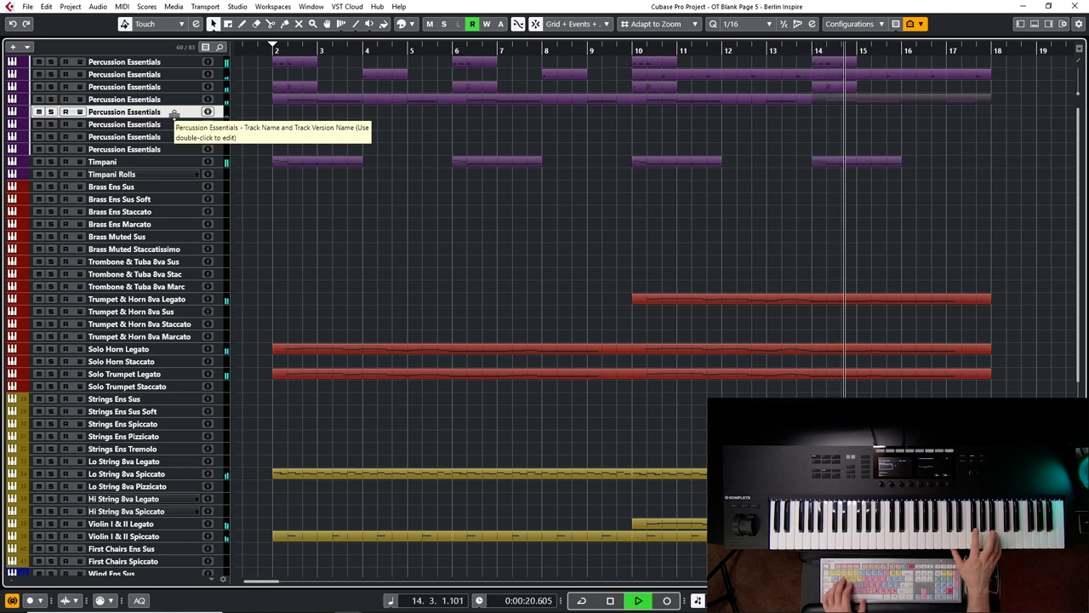
key(space)
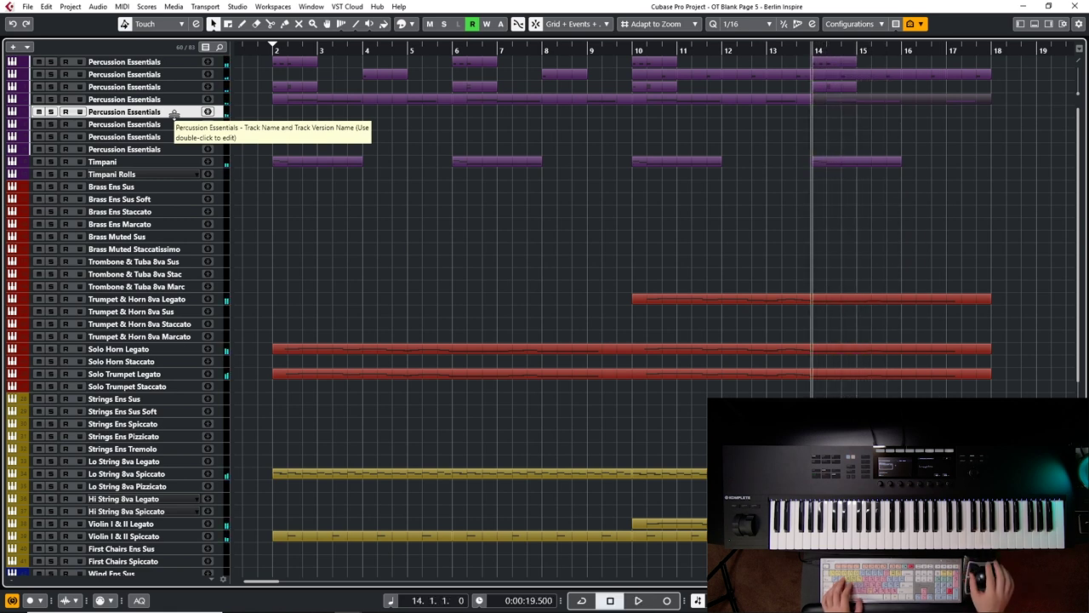
click(271, 114)
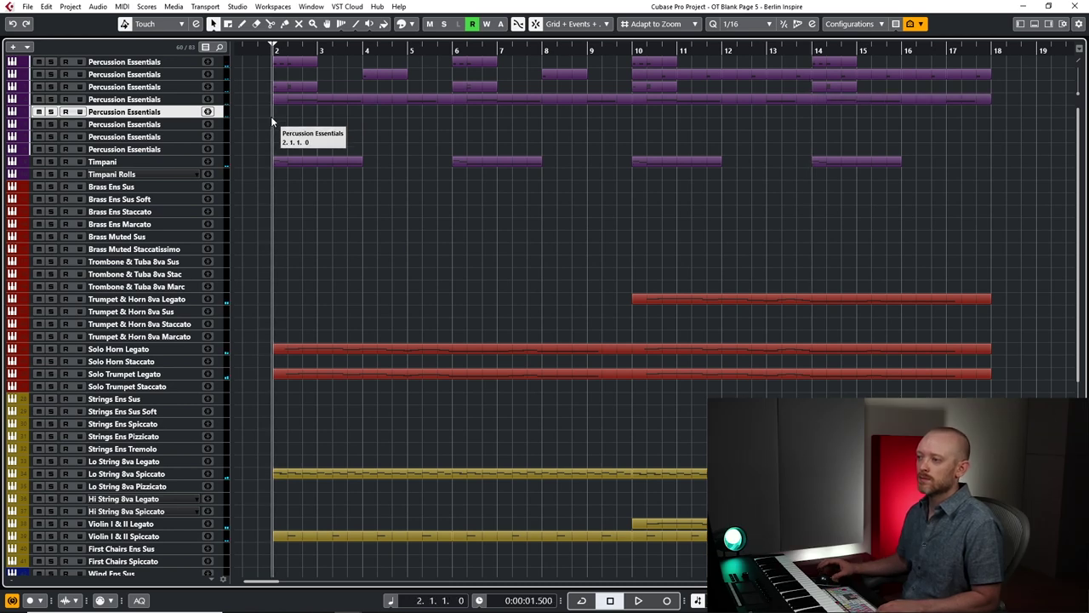
key(space)
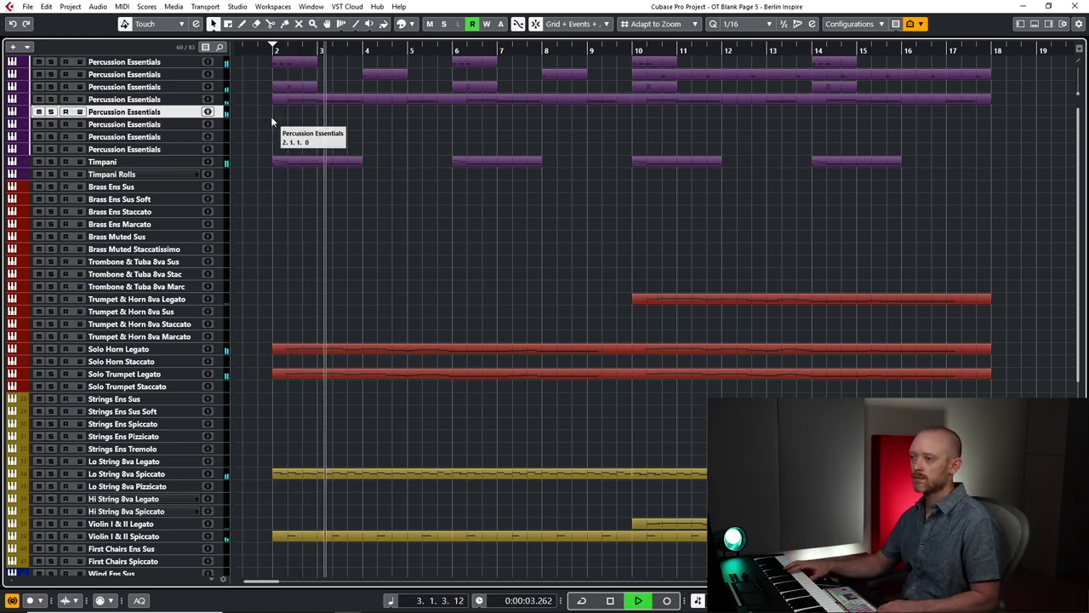
key(space)
key(KP_Multiply)
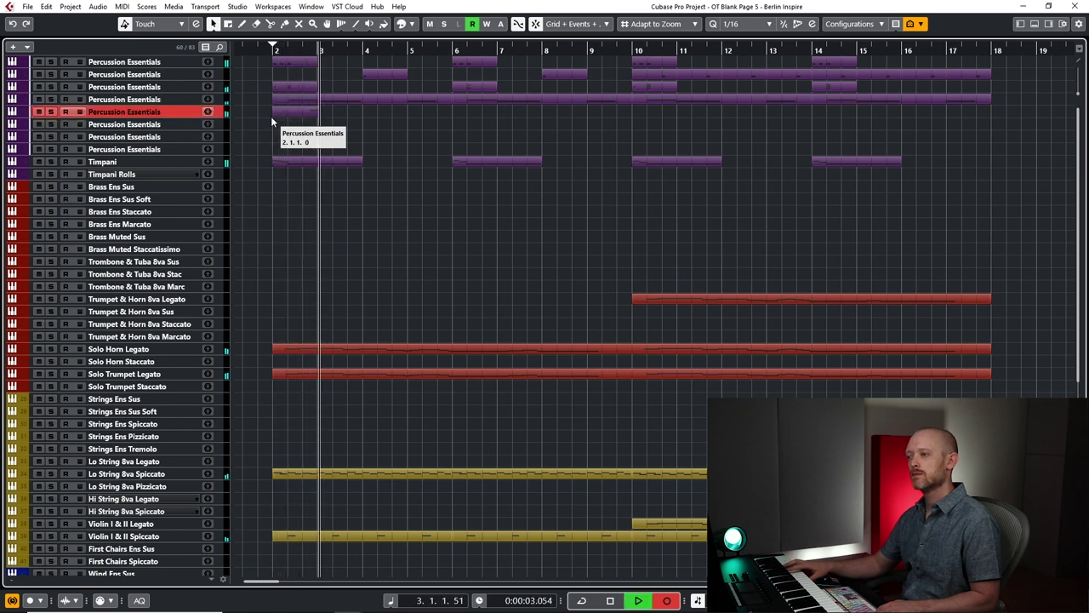
key(space)
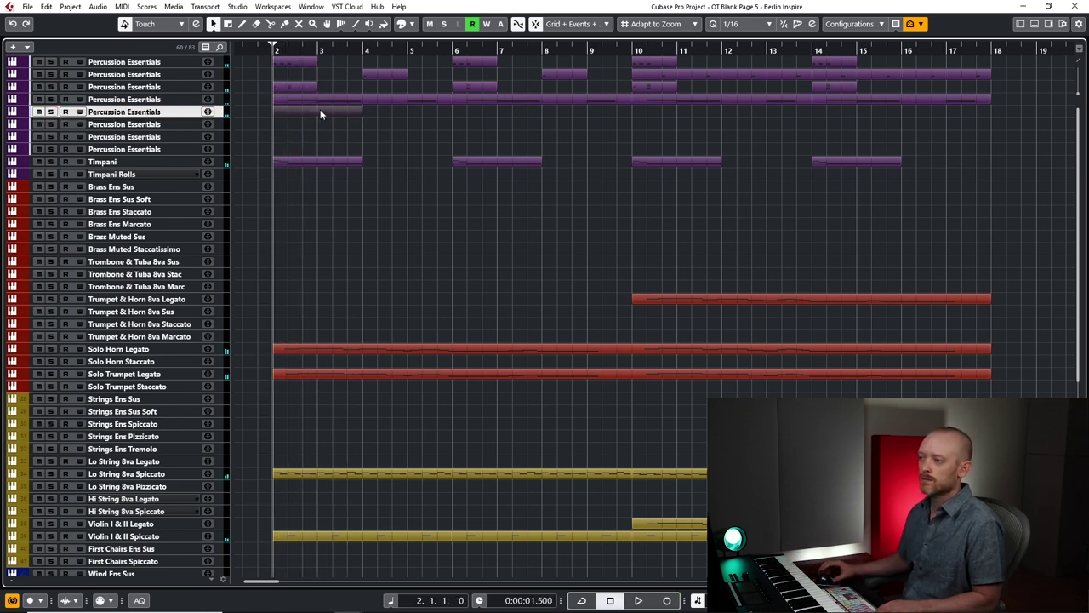
Quantize the recorded G#4 hit and repeat the fifth percussion track's two-bar part up to bar 18.
double_click(320, 112)
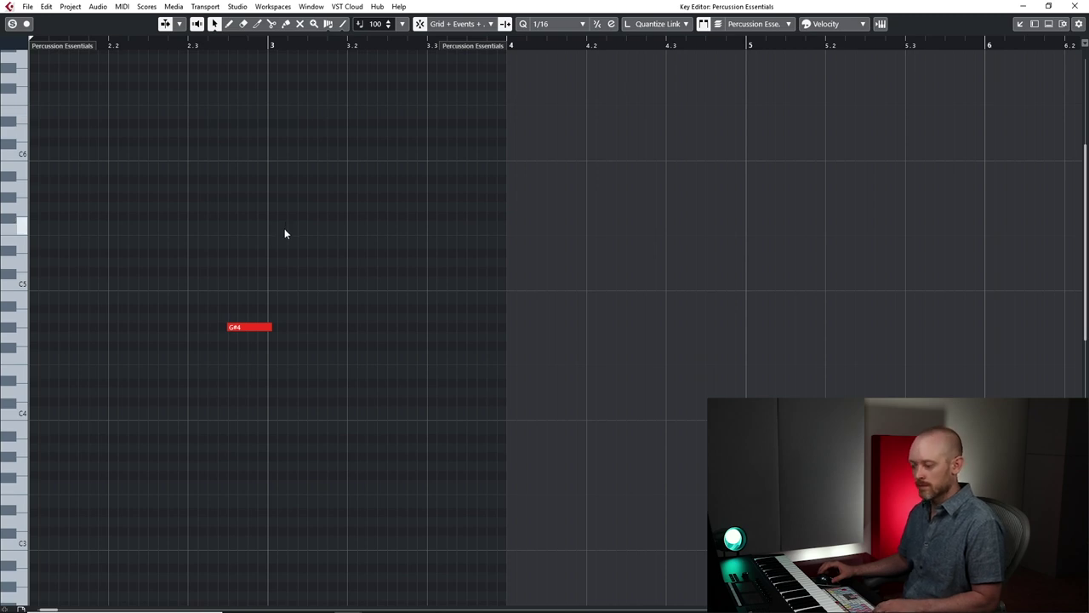
key(ctrl+a)
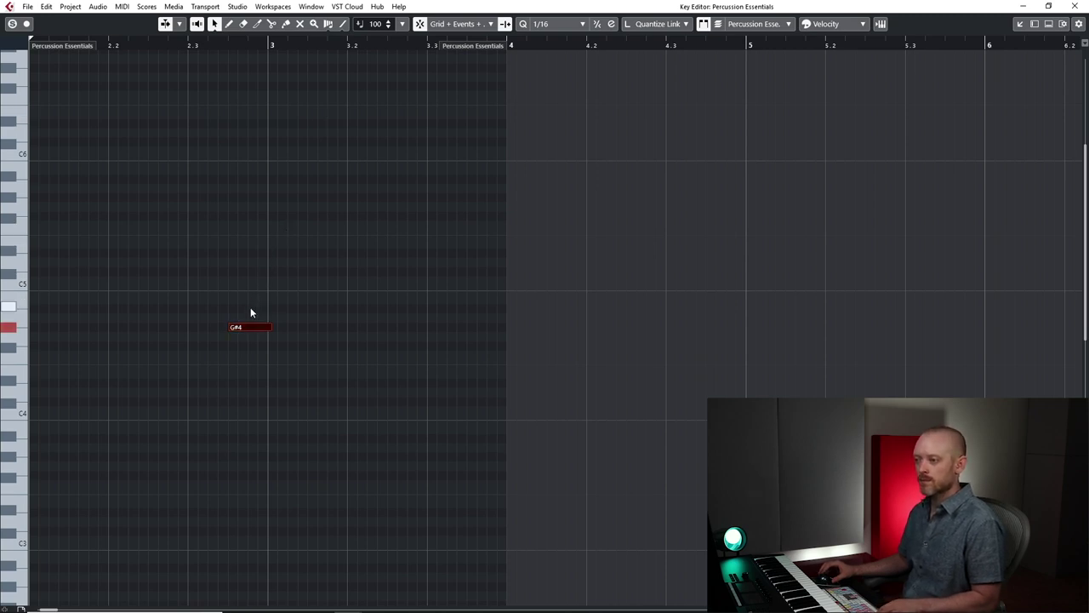
click(1068, 6)
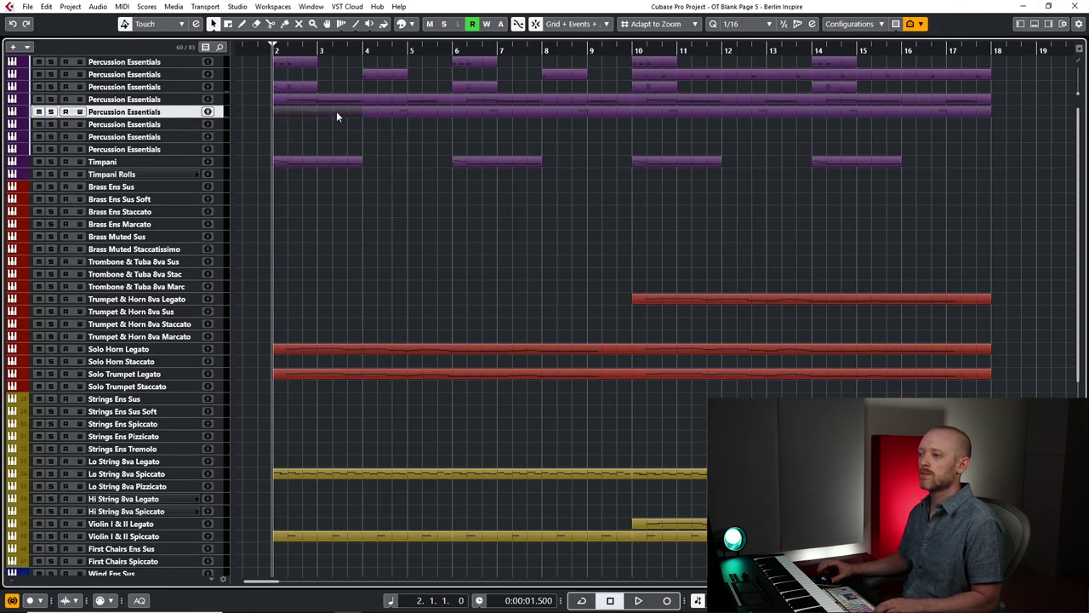
Play the arrangement and record paired G#3 and A3 hits on the sixth Percussion Essentials track from bar 9 to bar 14.
key(space)
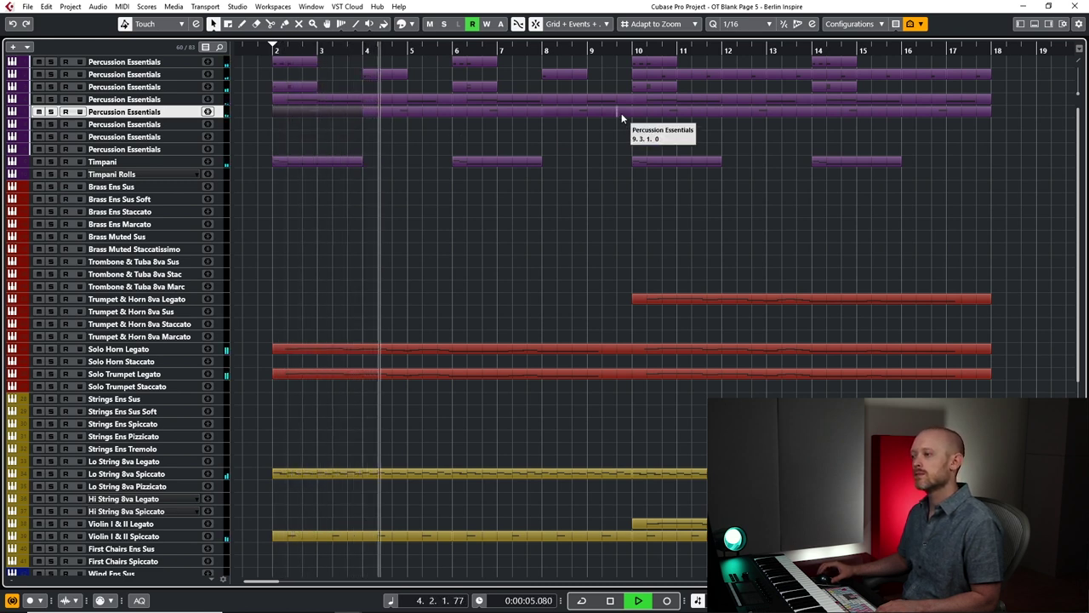
click(128, 126)
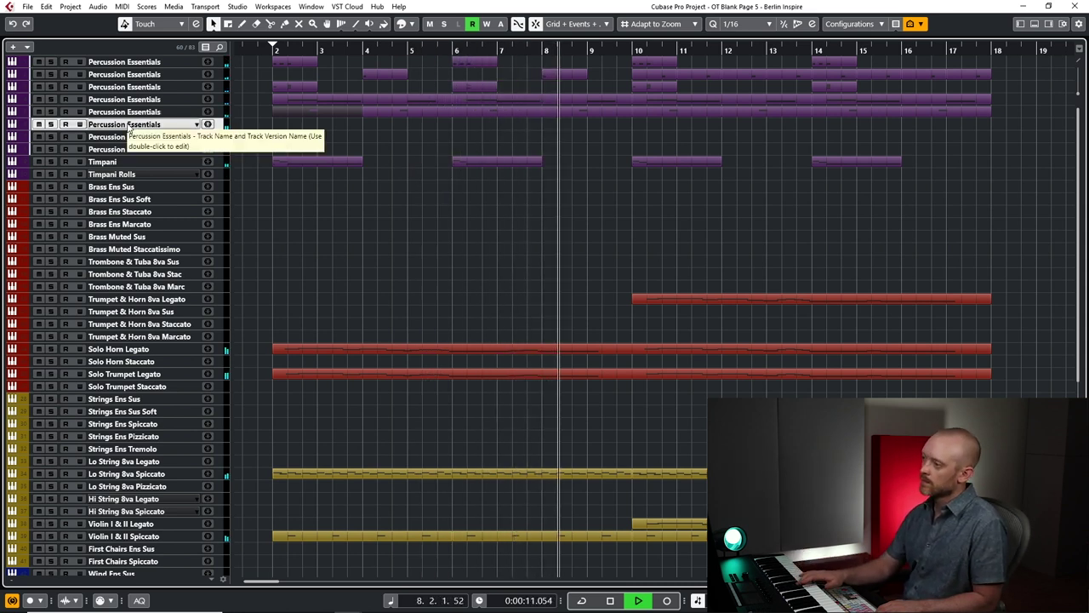
key(KP_Multiply)
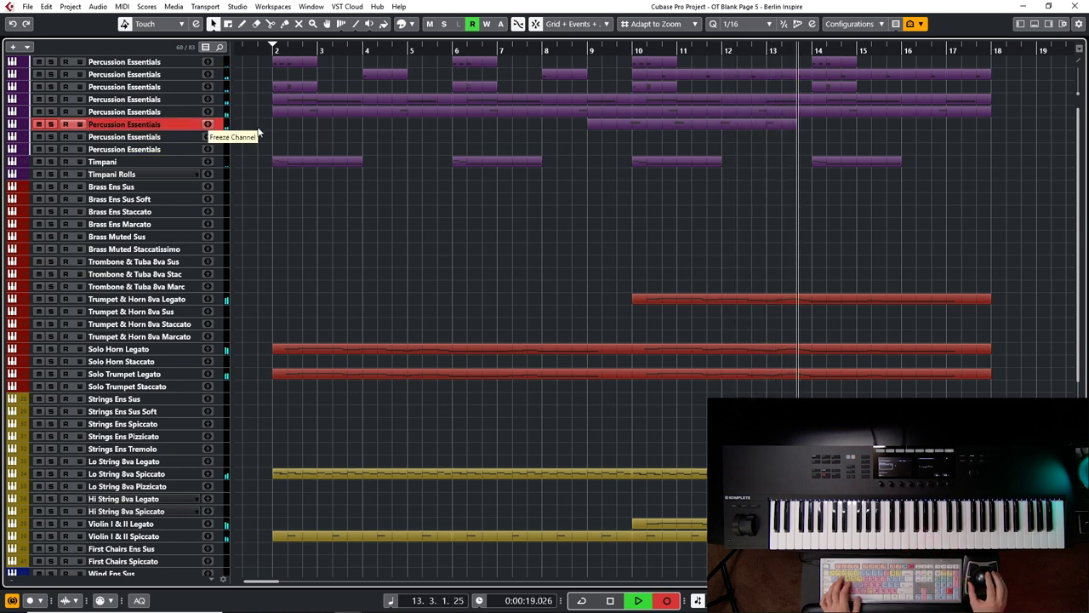
key(space)
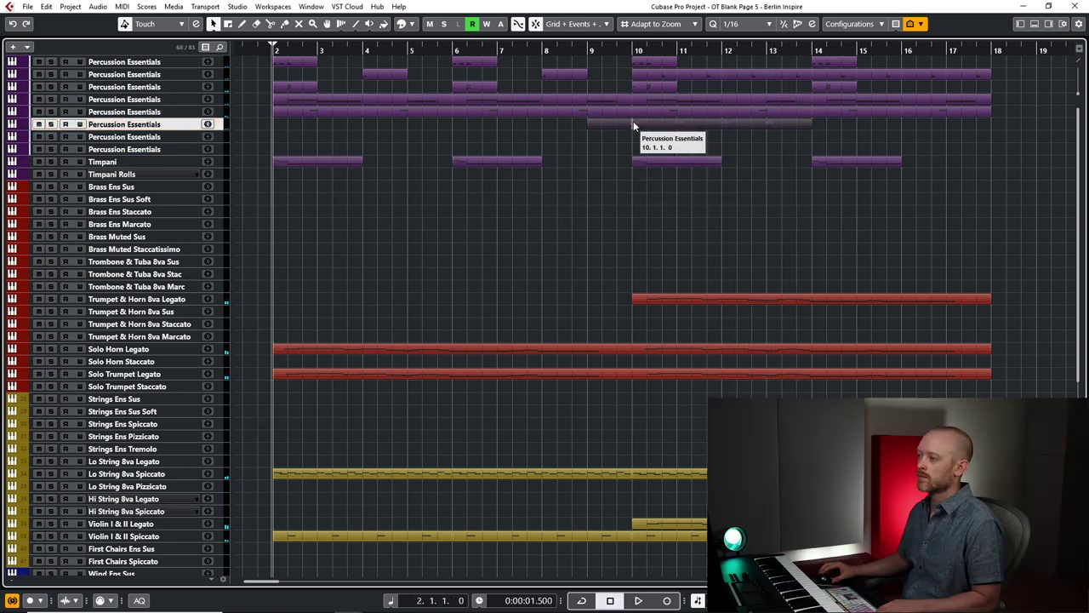
Trim the sixth percussion track's part to start at bar 10 and quantize the G#3 and A3 hits to bar 11.
click(633, 121)
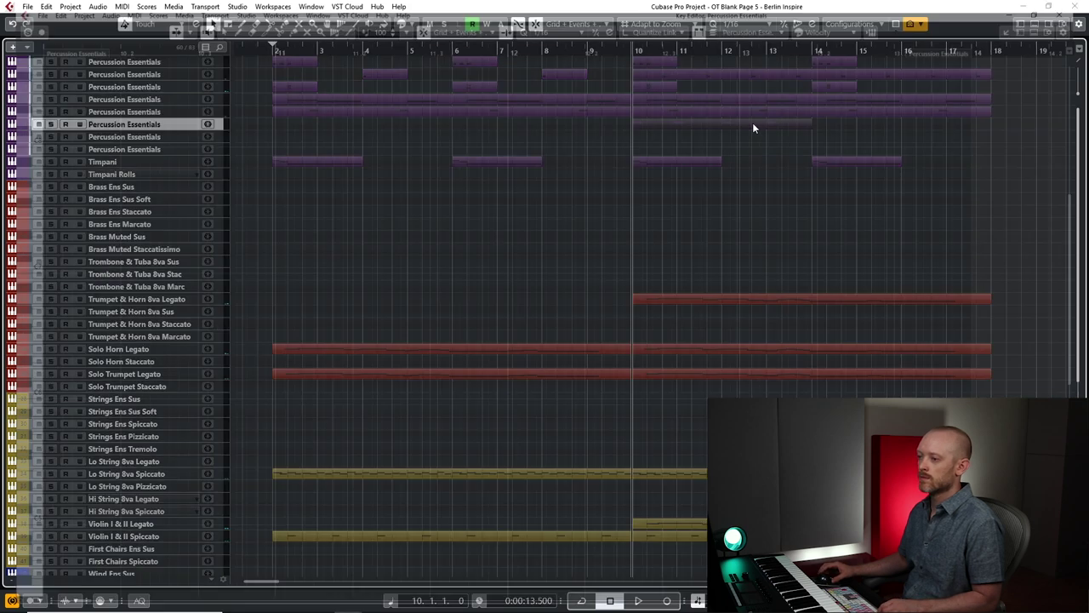
double_click(753, 126)
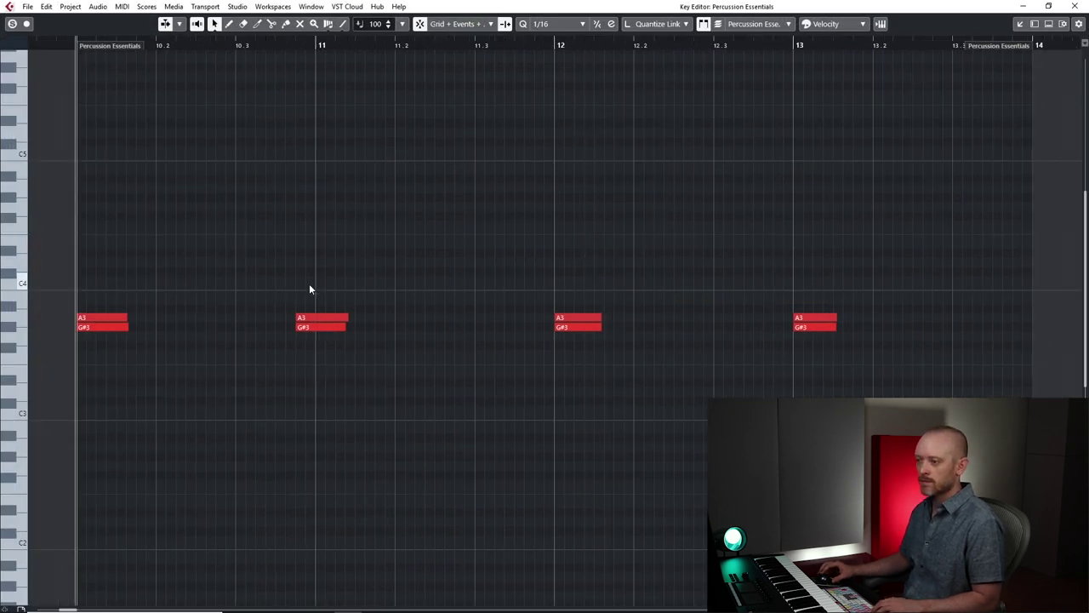
key(q)
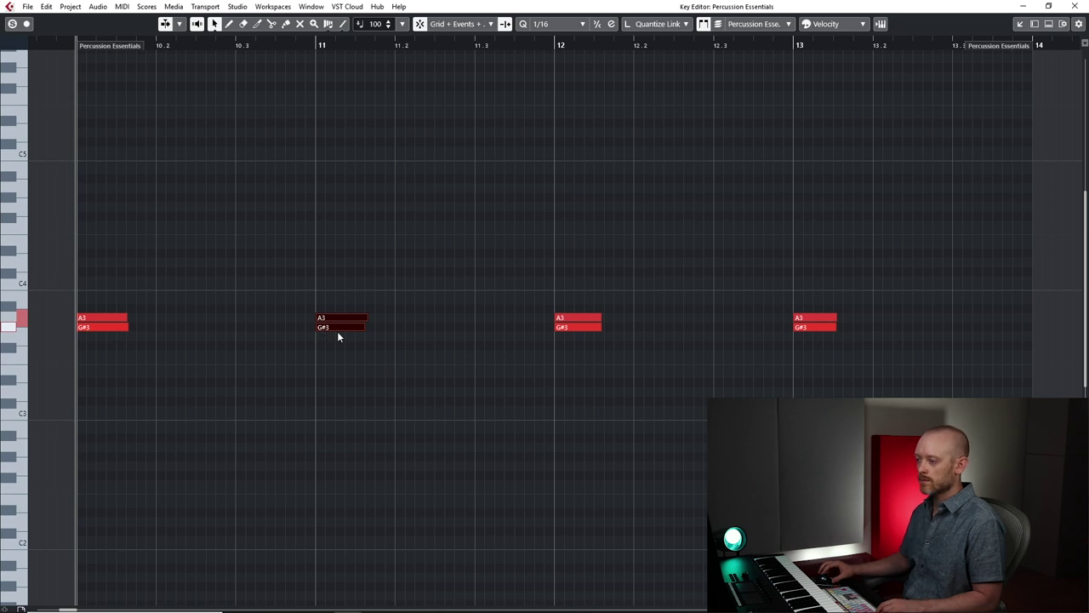
Select all the A3 and G#3 notes in the percussion part and close its note editor.
key(ctrl+a)
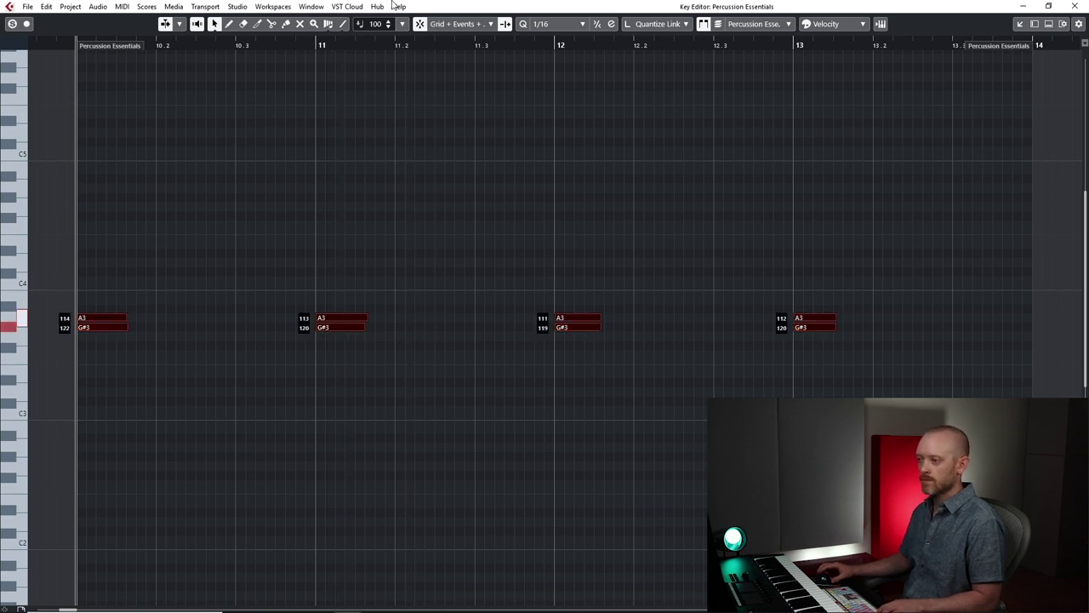
click(1074, 6)
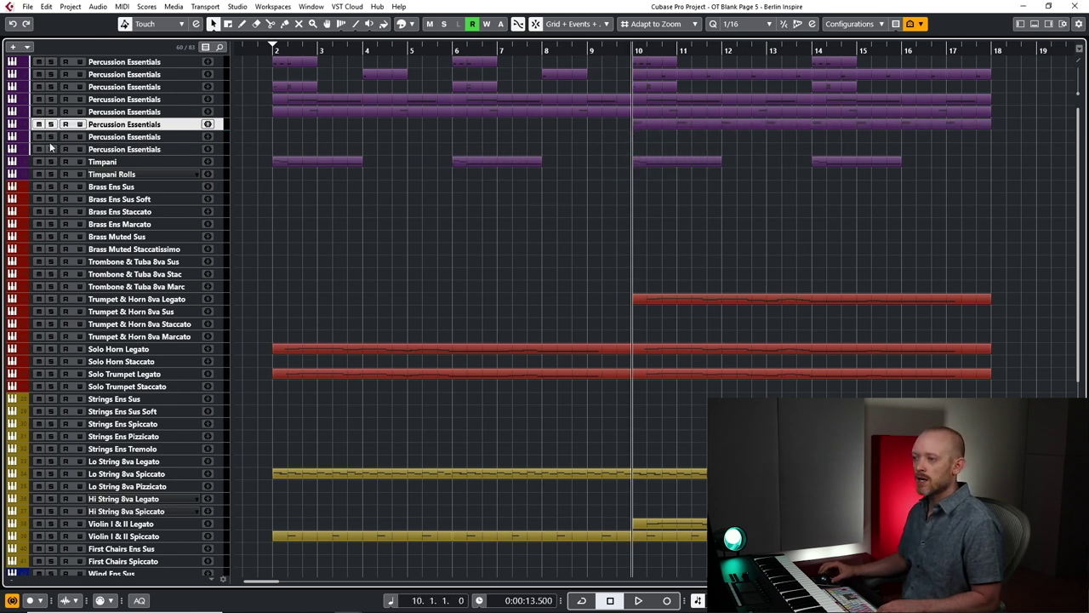
Rehearse over playback from bar 10, and record a percussion part up to bar 18 on the second-to-last Percussion Essentials track.
click(96, 137)
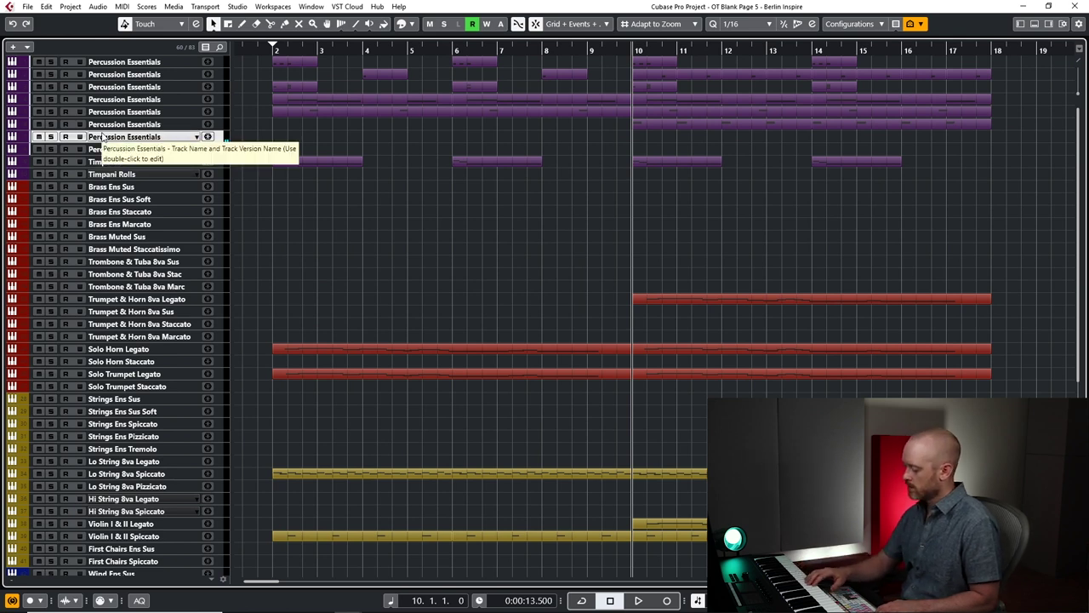
key(space)
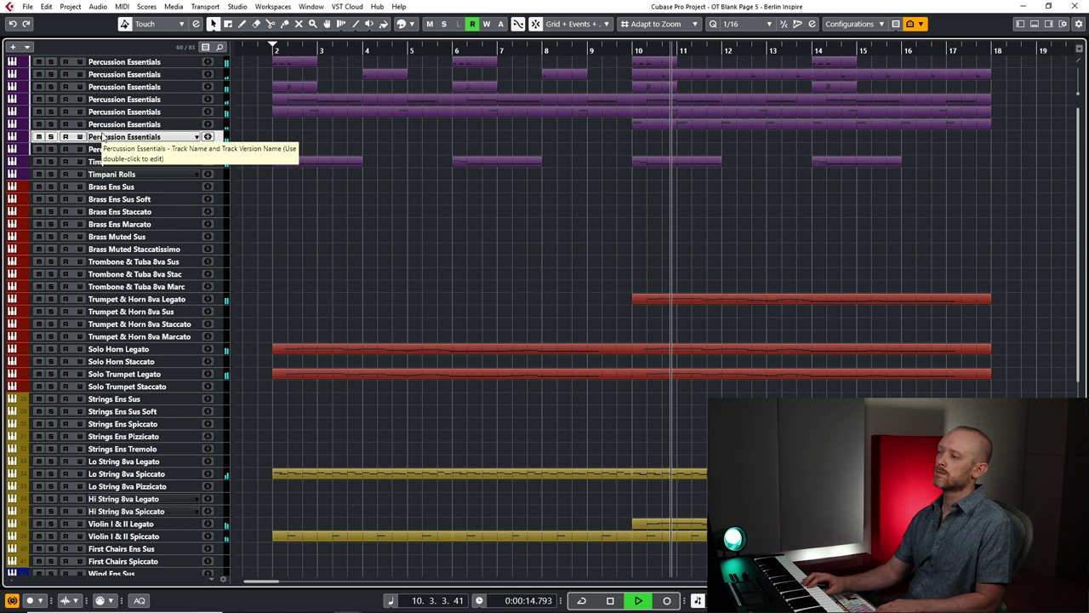
key(space)
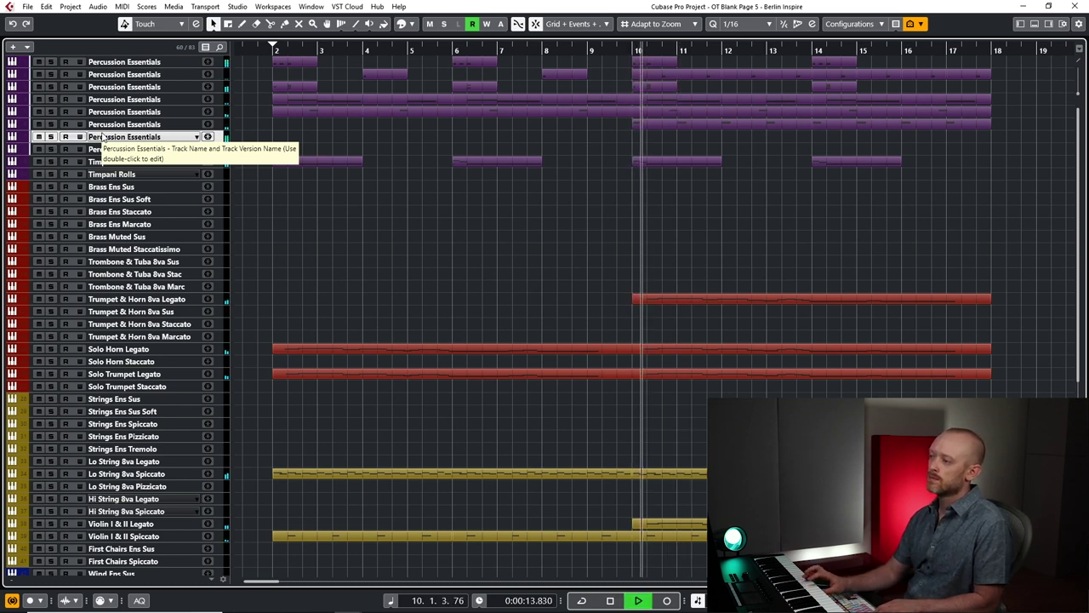
key(space)
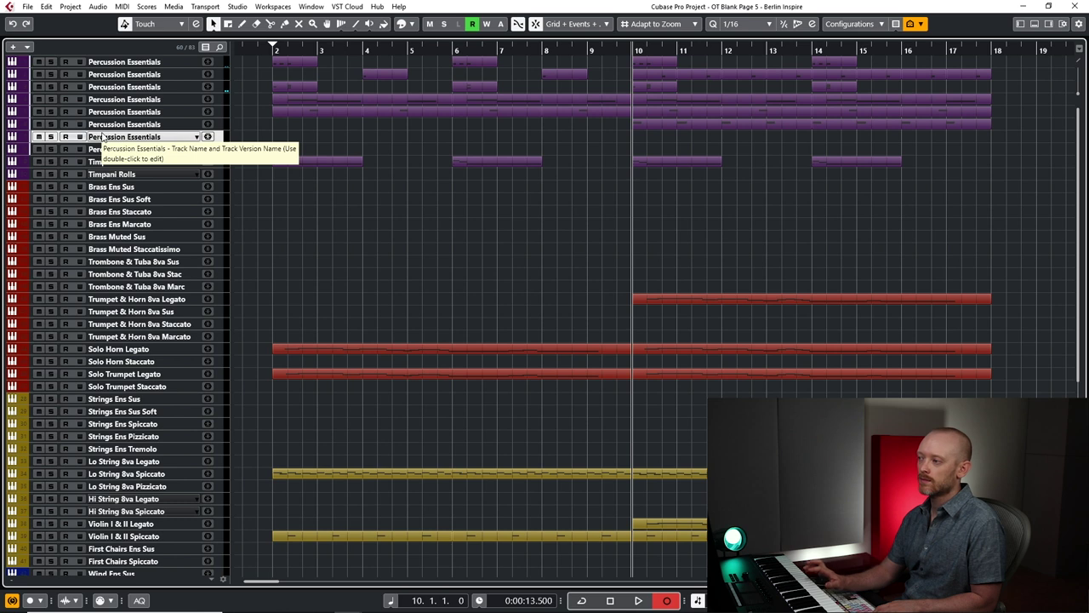
key(KP_Multiply)
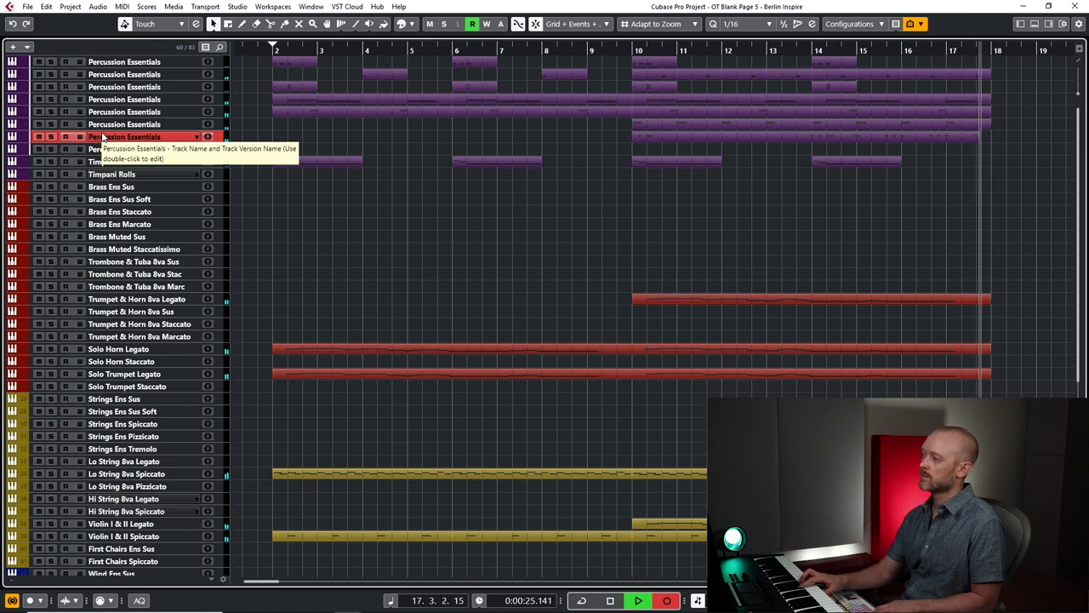
key(space)
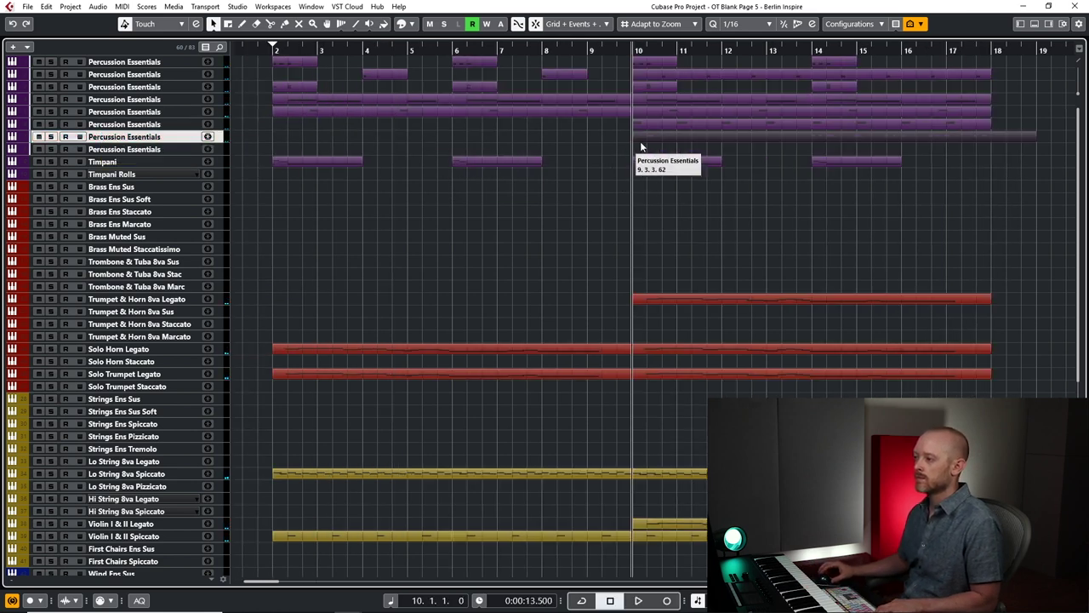
Open the new percussion recording for note editing and audition its G3 hits at bars 10 and 14.
double_click(663, 136)
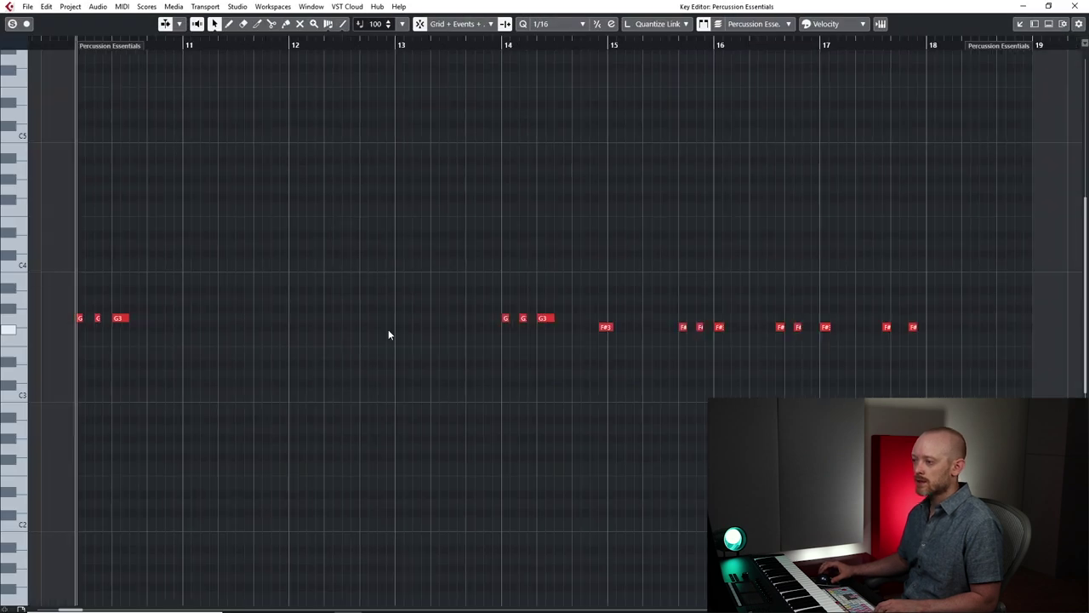
key(space)
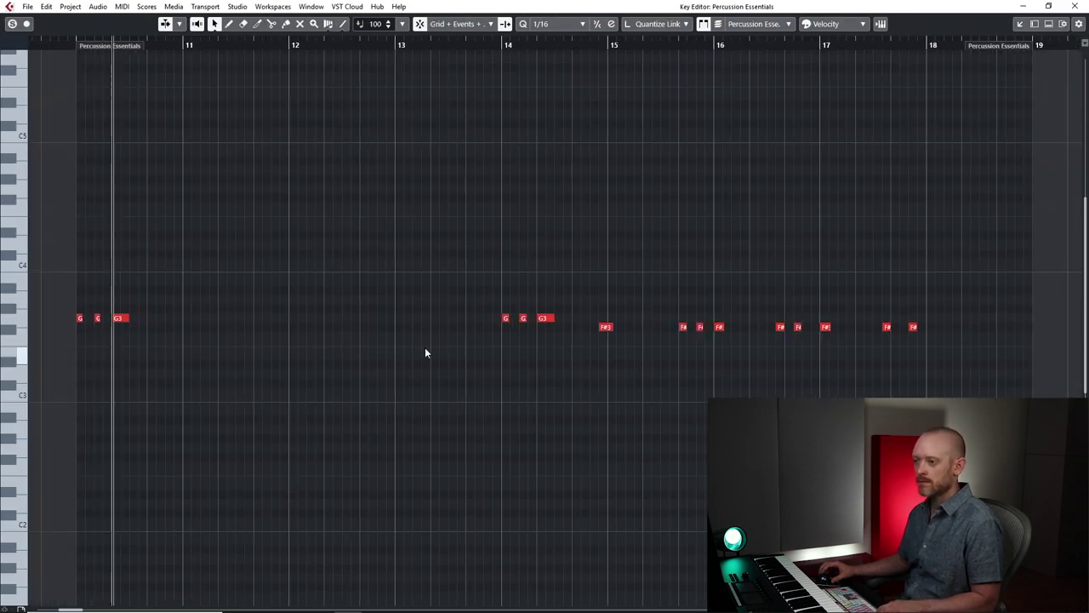
key(space)
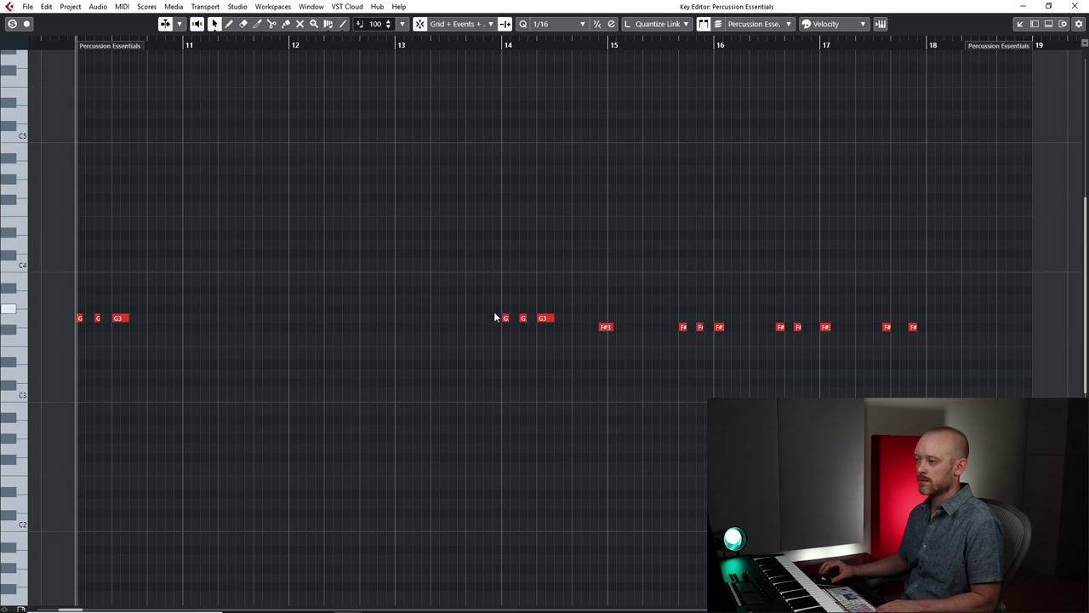
click(500, 334)
key(space)
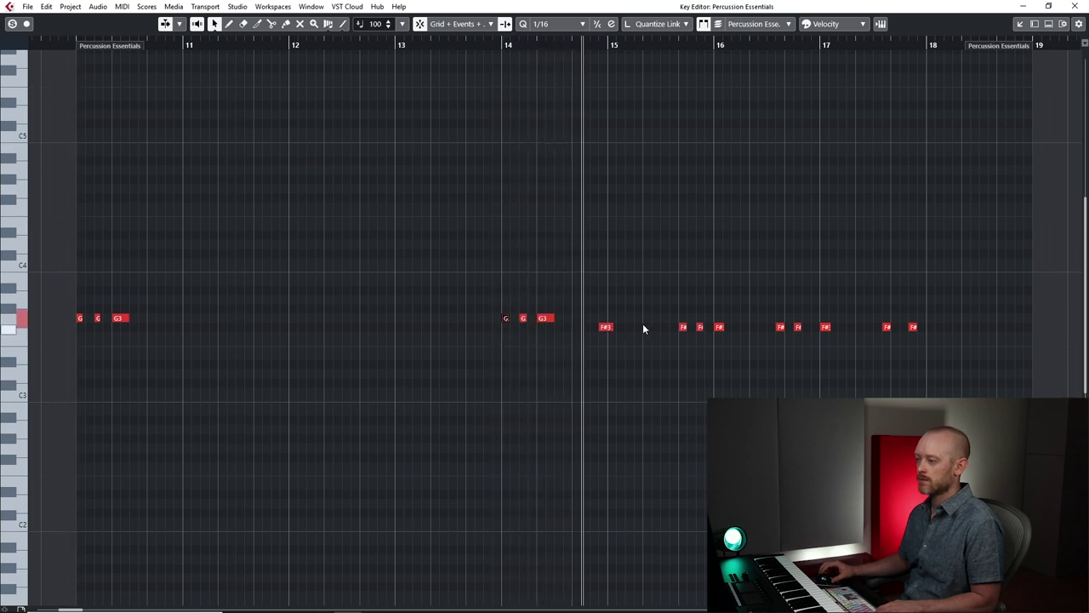
key(space)
Copy the F#3 note before bar 15 to just ahead of beat 14.3, and play back the following notes.
ctrl+scroll(600, 327, up, 1)
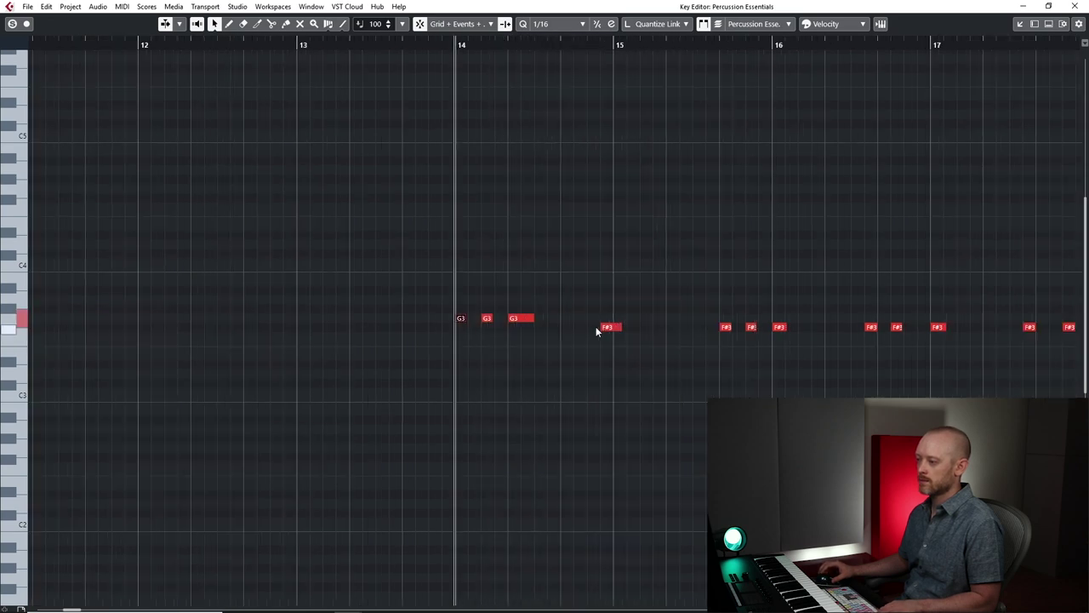
scroll(609, 327, up, 1)
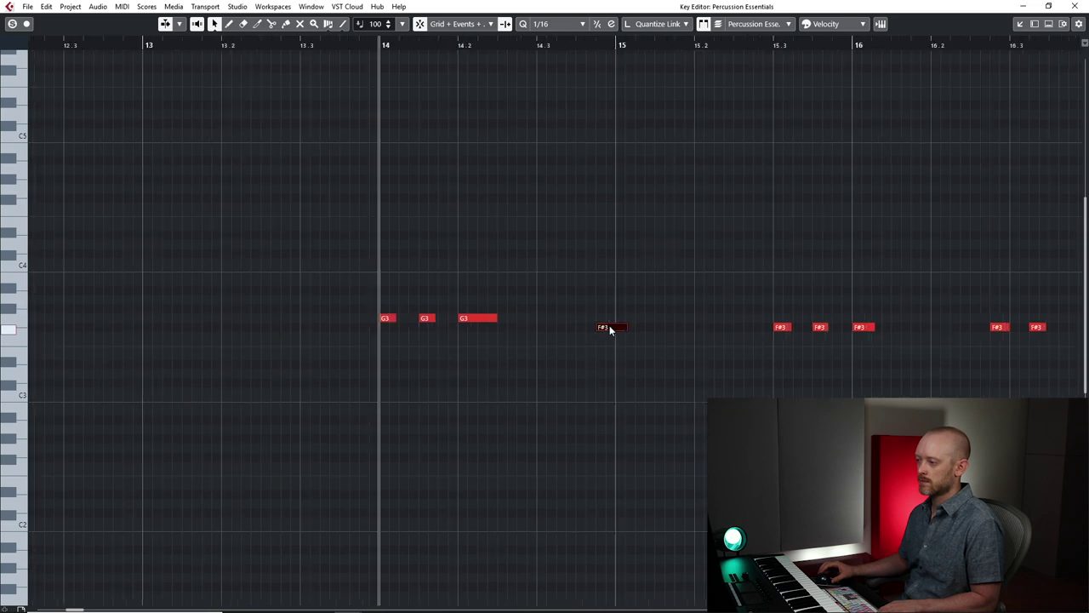
drag(609, 325, 539, 329)
key(l)
key(space)
key(space)
key(l)
key(space)
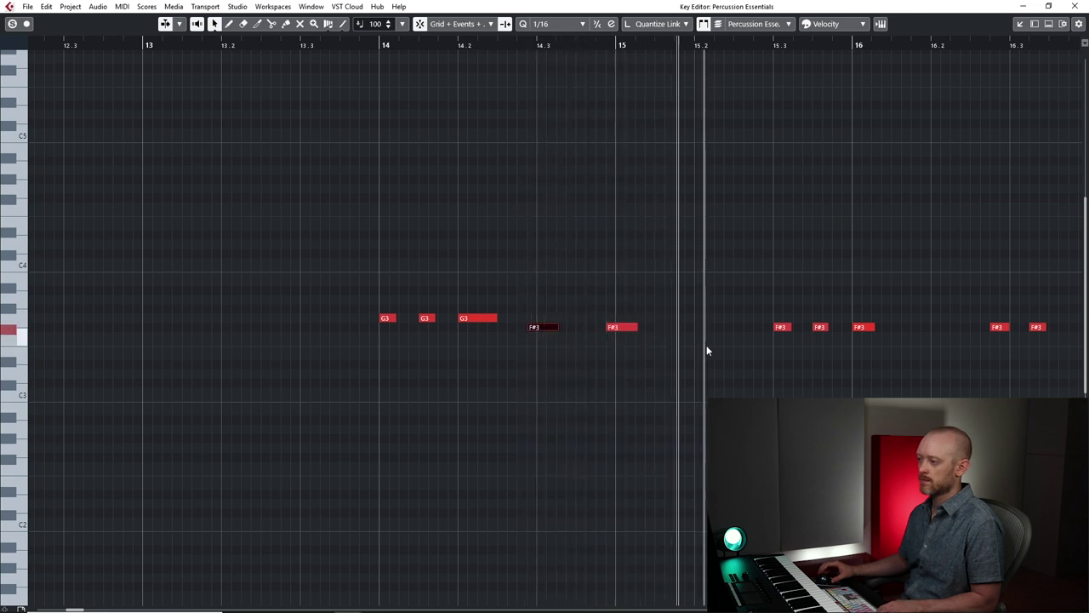
scroll(706, 345, right, 2)
scroll(706, 345, right, 1)
scroll(706, 345, down, 1)
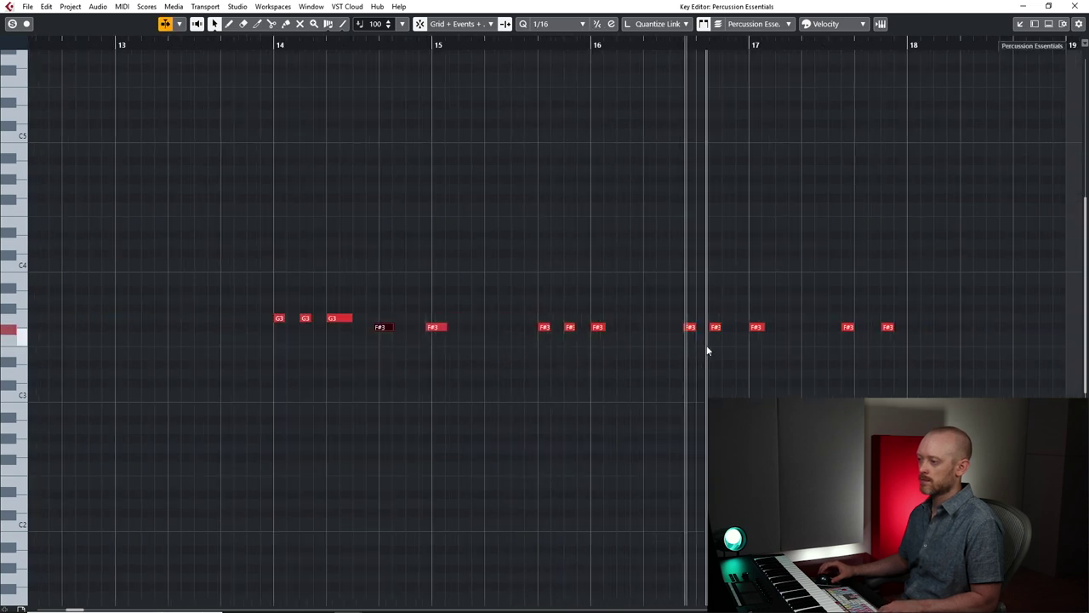
key(space)
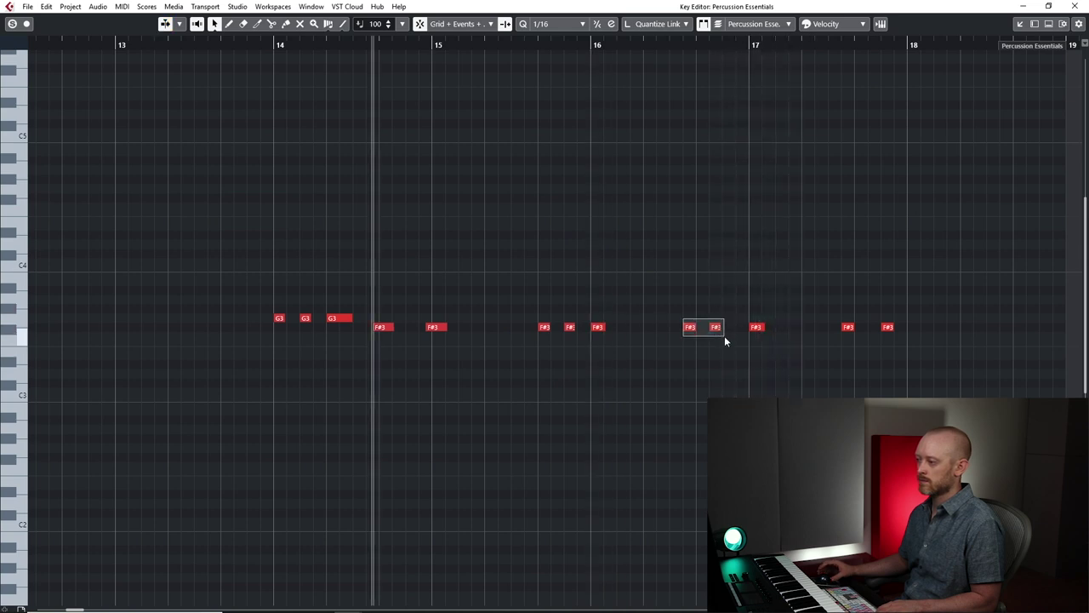
Move the two F#3 notes before bar 17 and the first of the two before bar 18 one sixteenth later.
drag(724, 335, 724, 335)
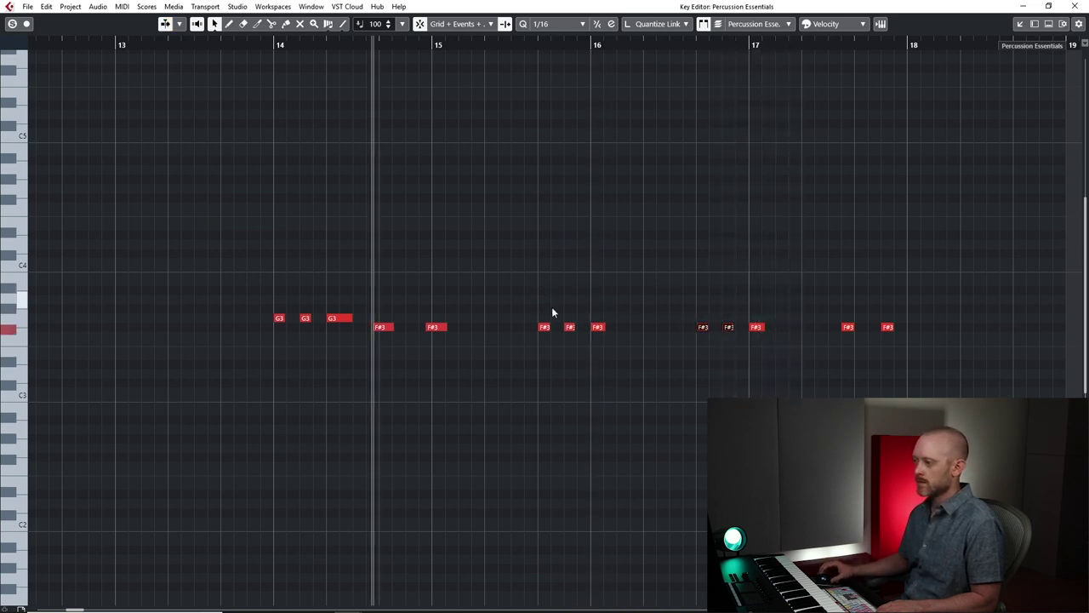
click(851, 326)
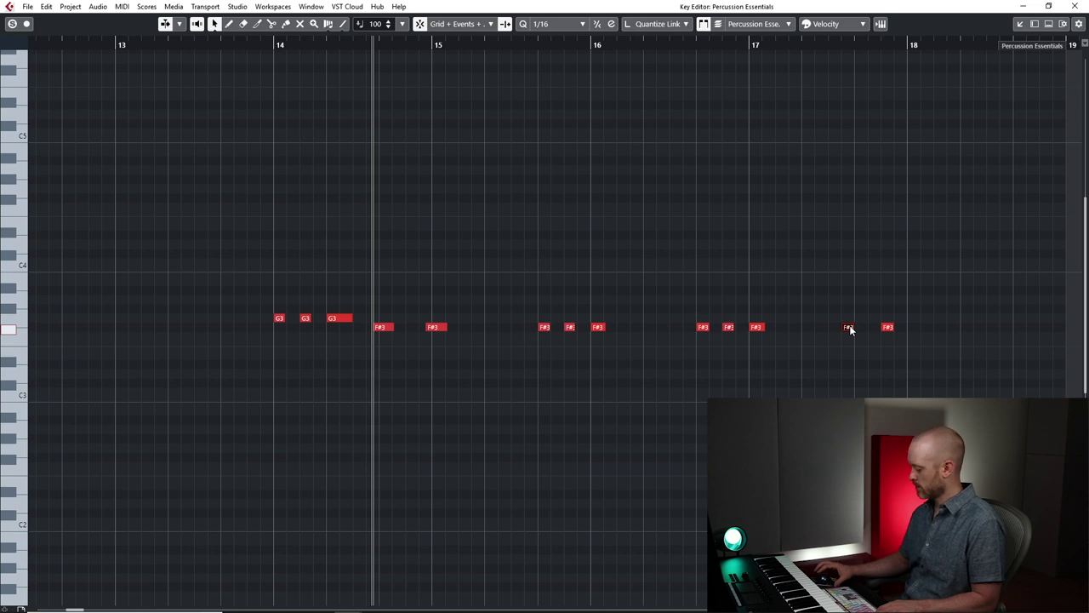
key(ctrl+Right)
Shift all F#3 notes from beat 15.3 onward slightly ahead of the grid, and play back the result.
drag(911, 318, 510, 347)
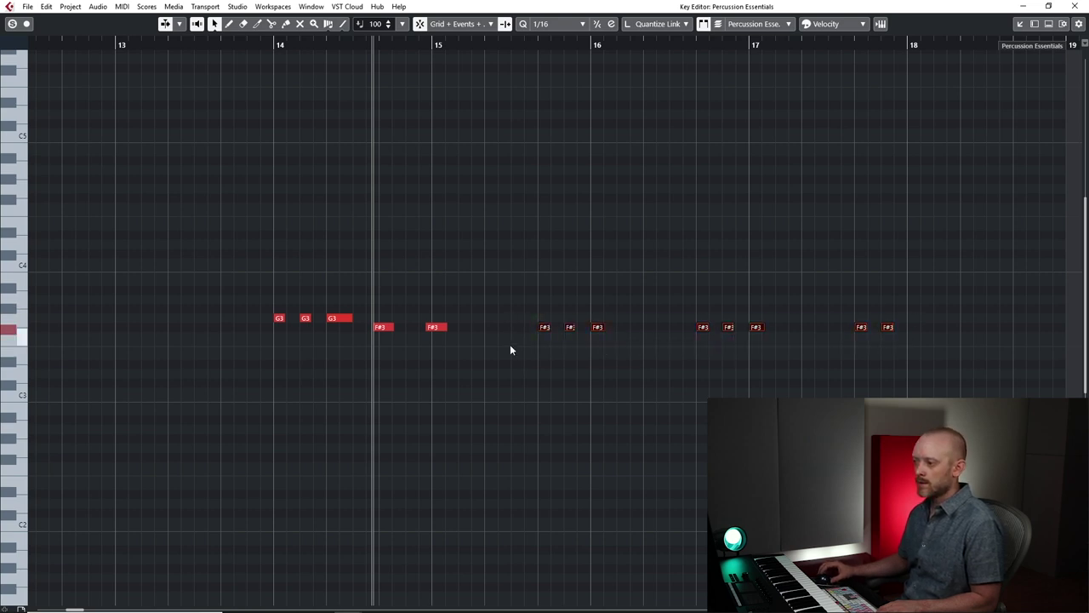
key(h)
key(h)
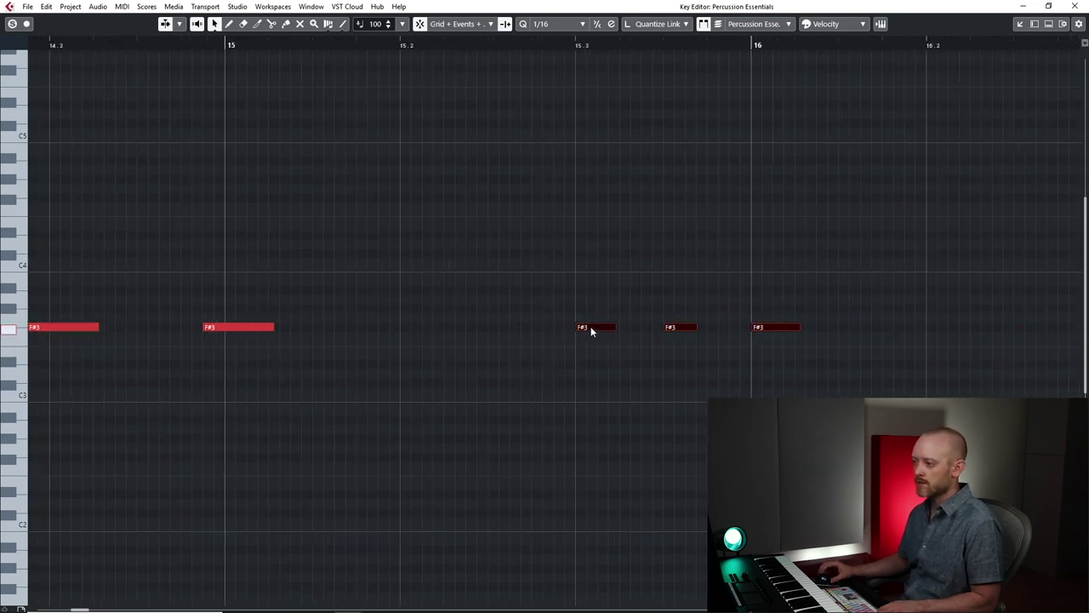
drag(590, 330, 579, 332)
key(g)
key(g)
key(g)
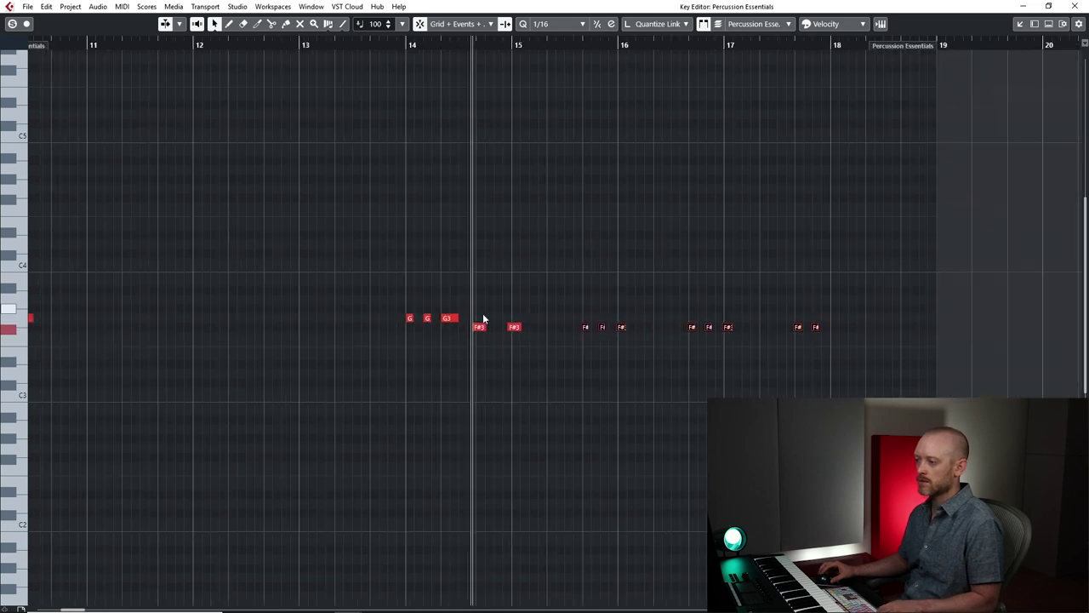
drag(475, 319, 721, 329)
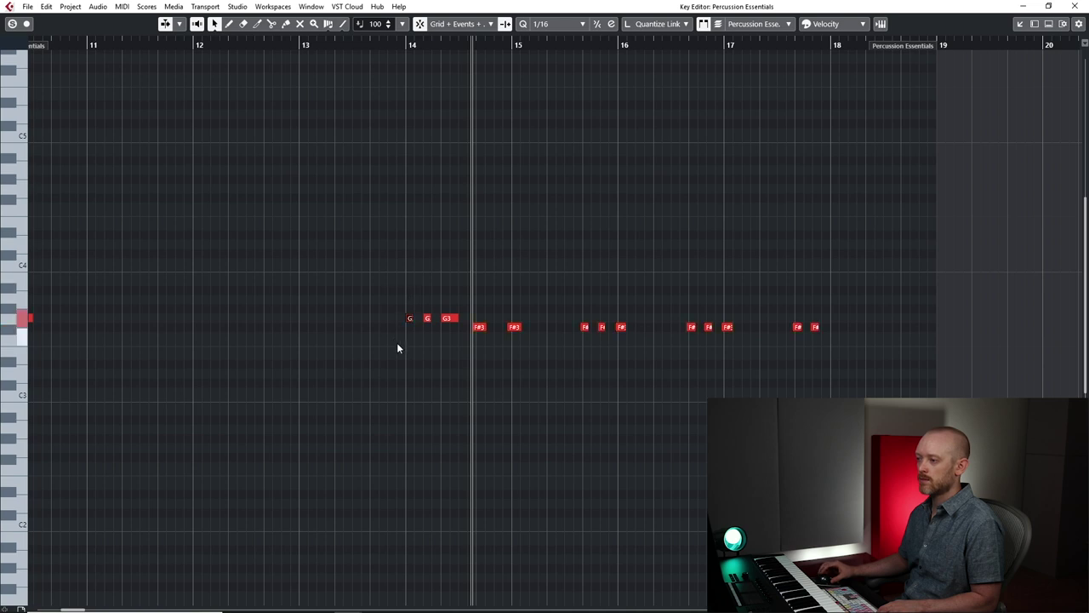
key(space)
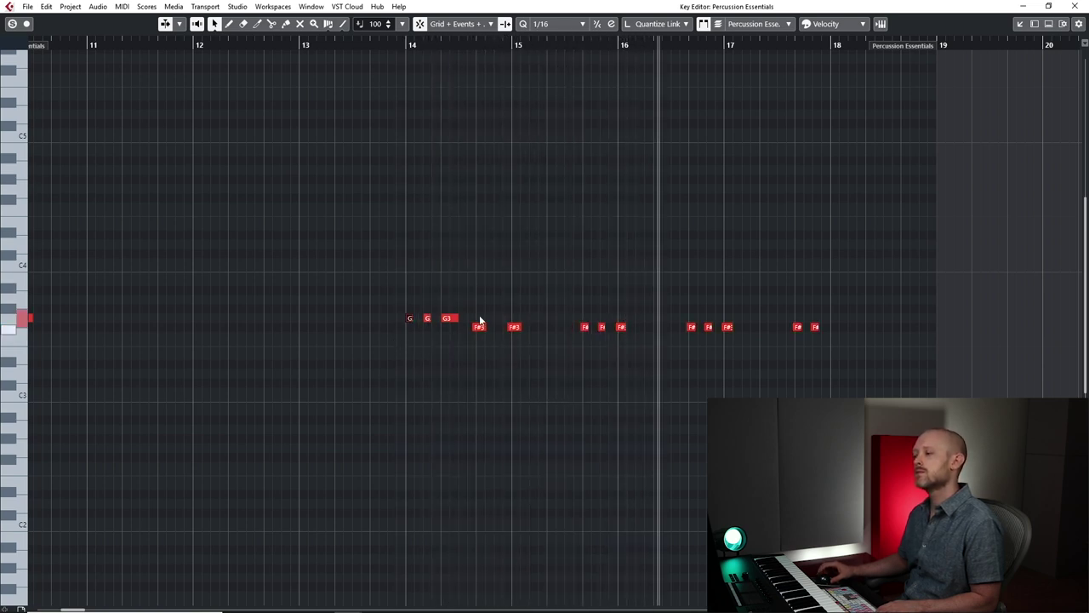
Set the velocity of all G3 notes to 118, audition them, and close the note editor.
scroll(504, 309, left, 2)
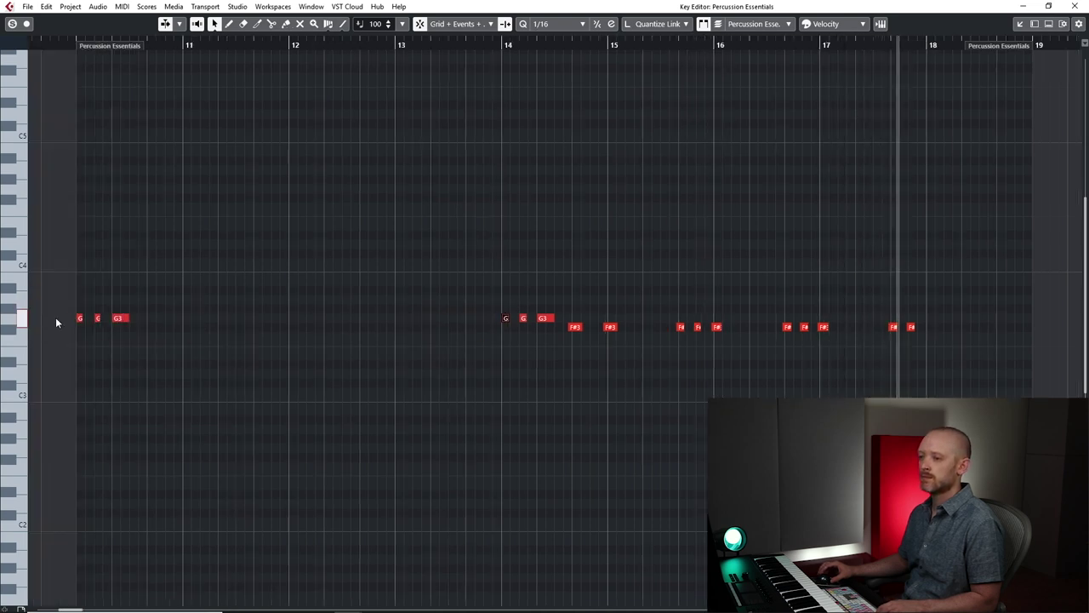
click(24, 318)
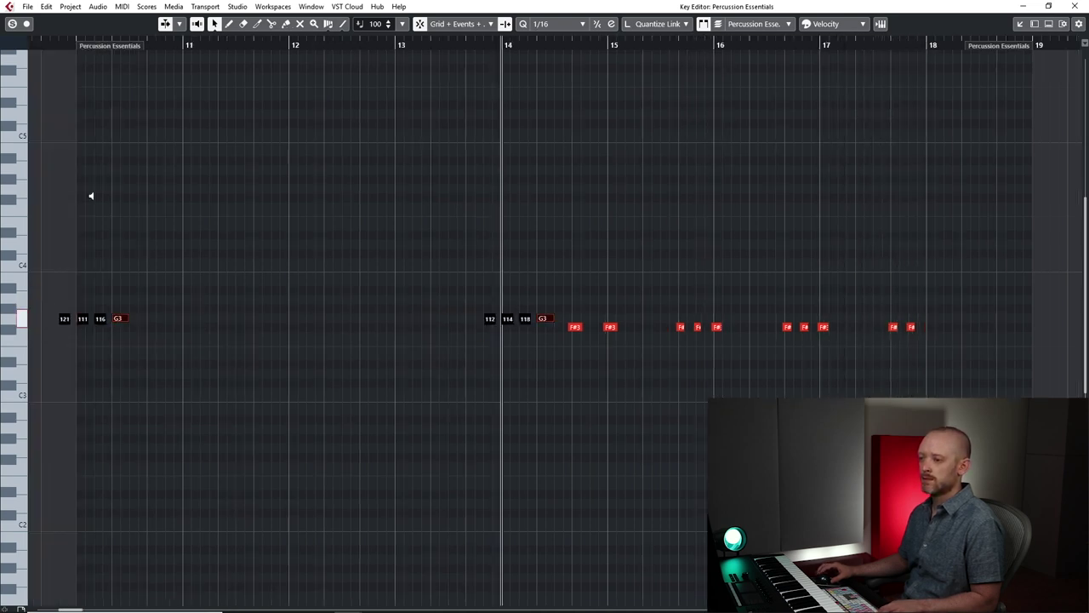
key(alt+space)
key(space)
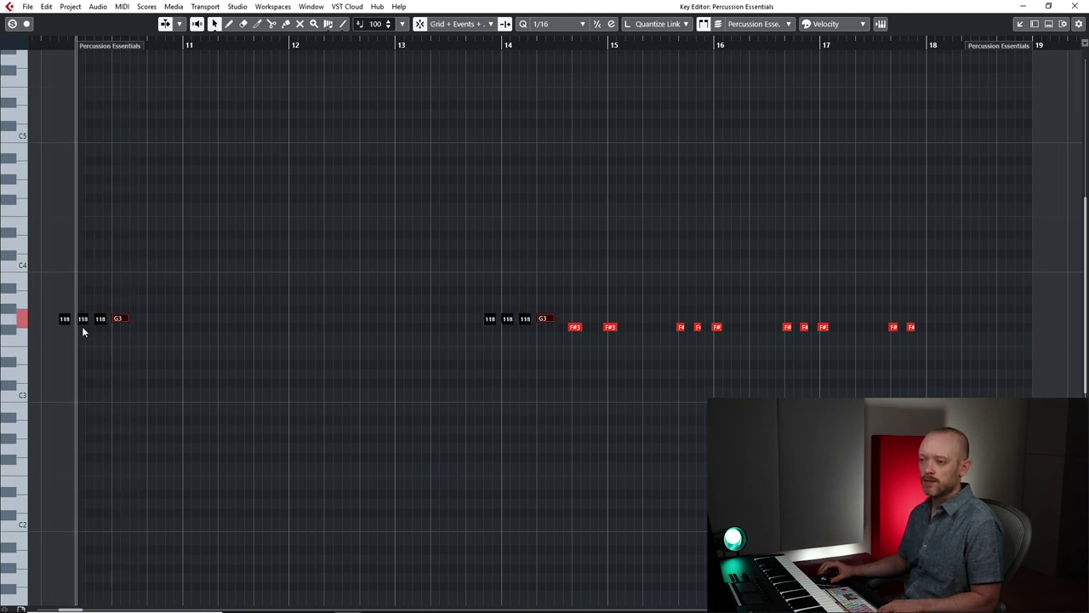
key(space)
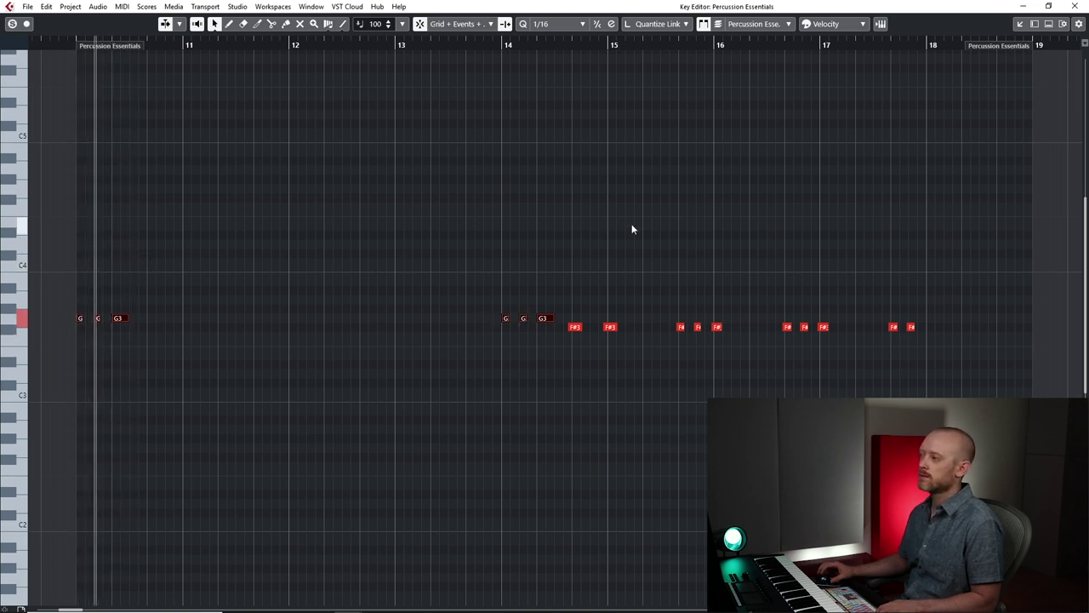
click(1074, 6)
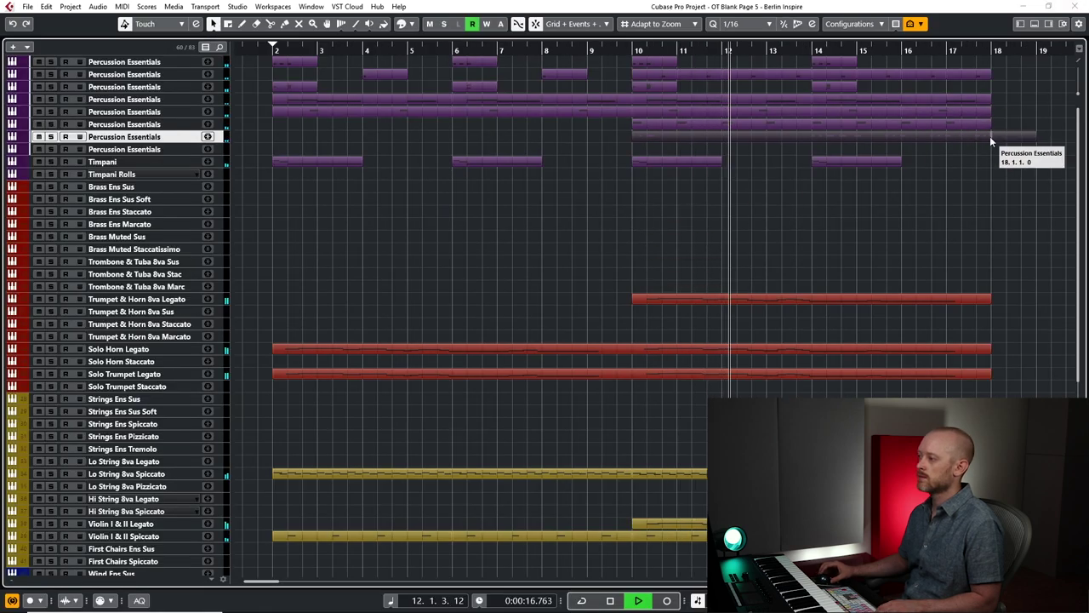
Return playback to bar 10 and record another percussion part on the last Percussion Essentials track, stopping during bar 14.
click(144, 150)
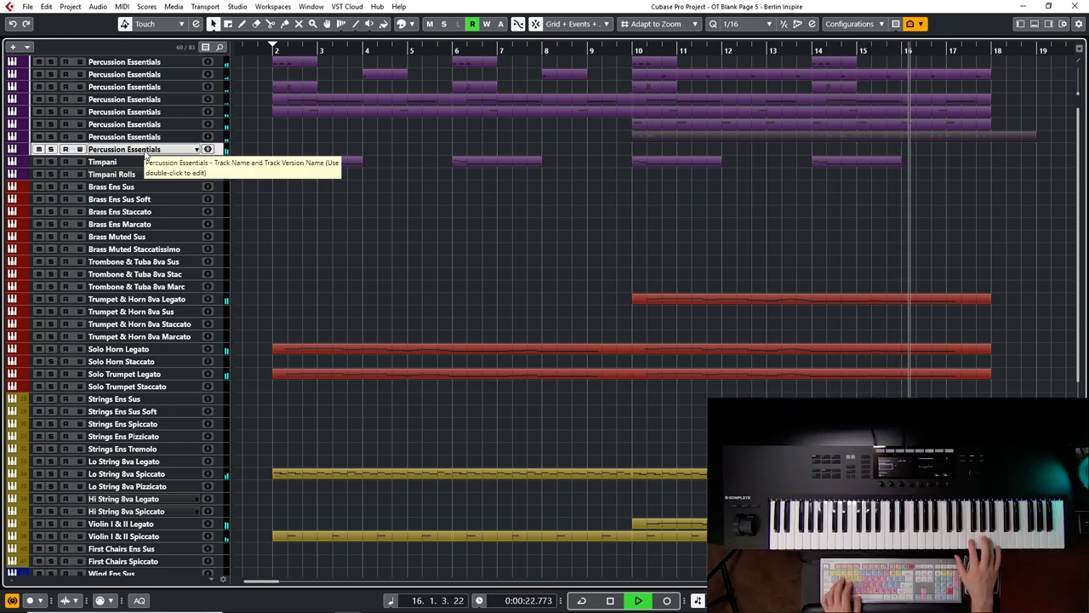
key(space)
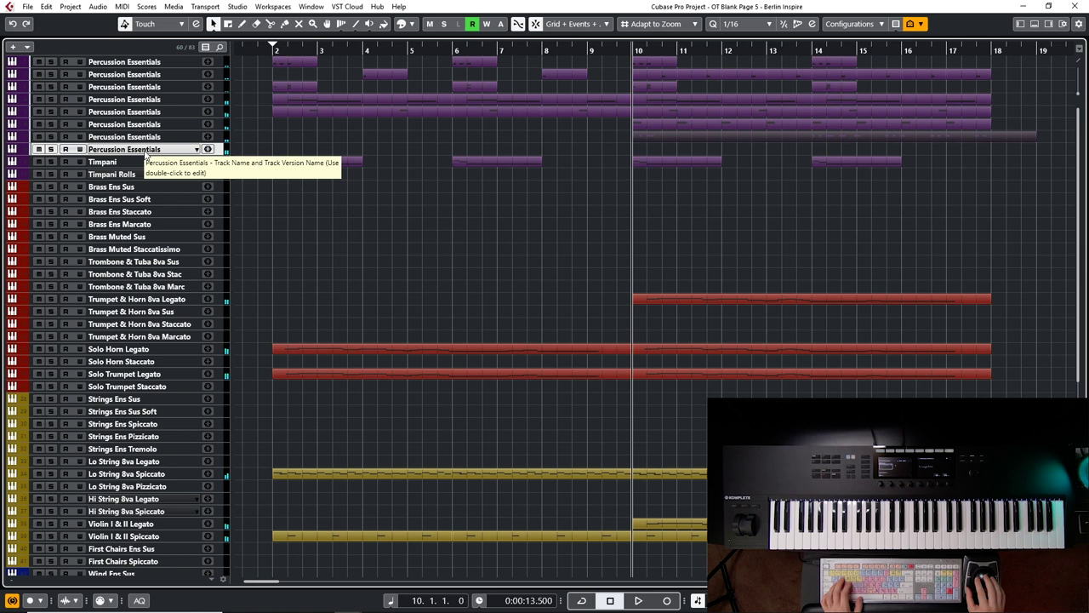
click(637, 148)
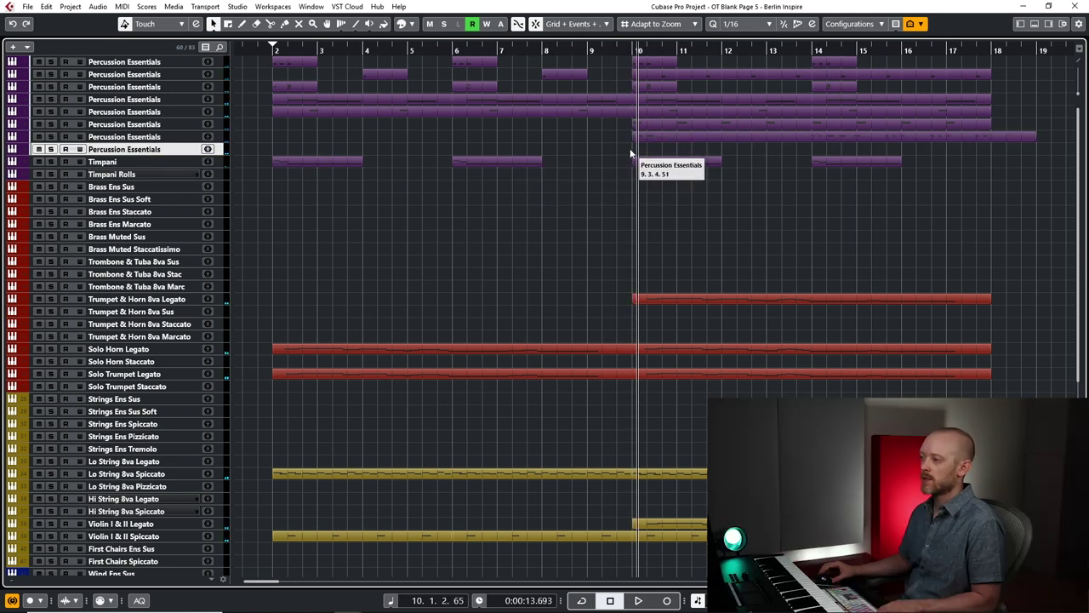
click(633, 149)
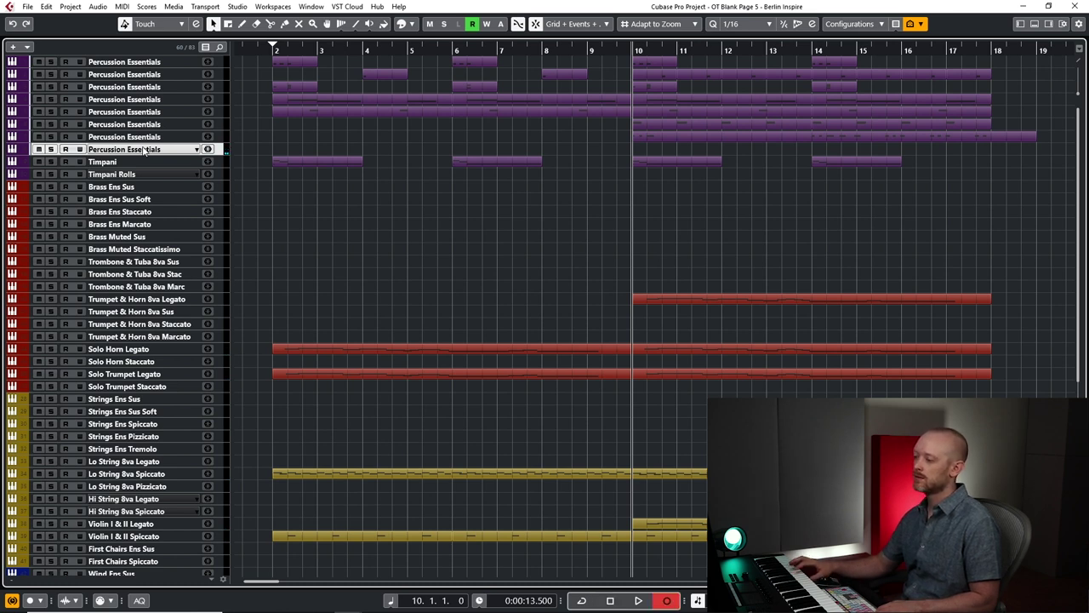
key(KP_Multiply)
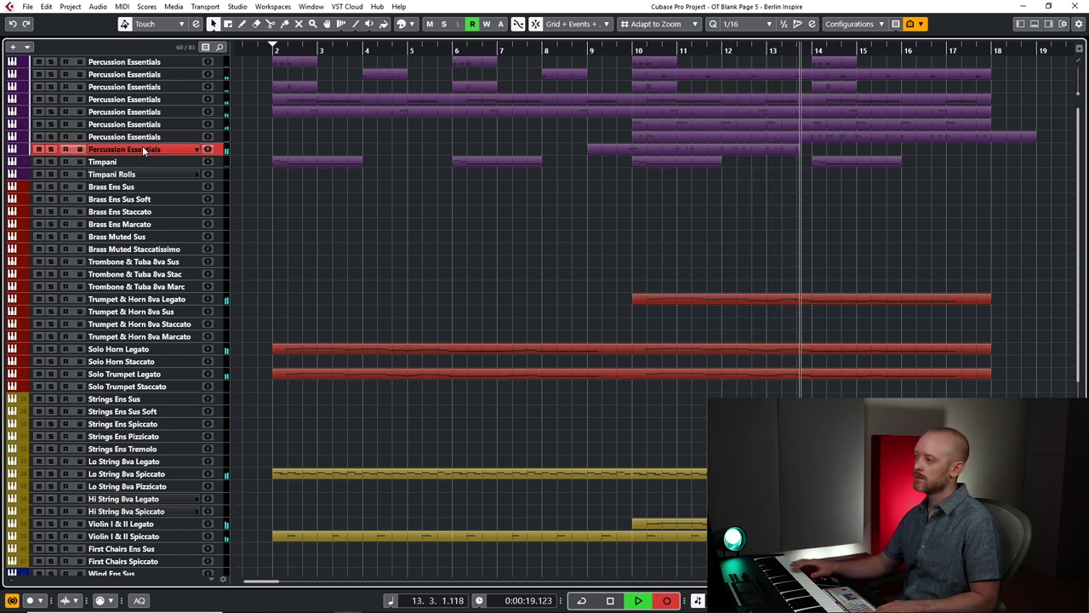
key(space)
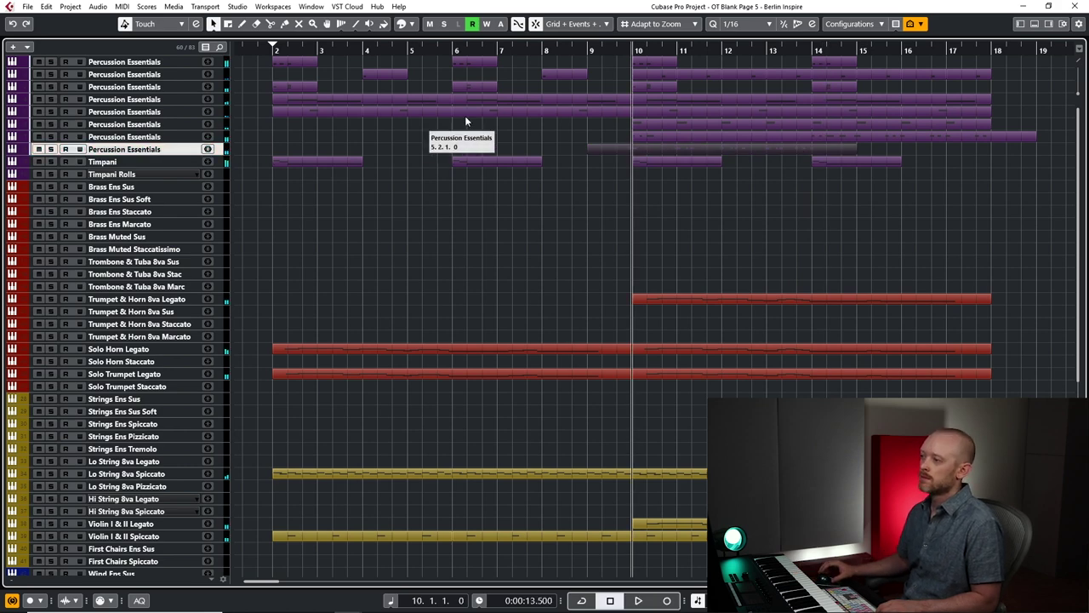
Open the newly recorded percussion part for note editing and align its G4 notes to the 1/16 grid from bar 10.
double_click(666, 151)
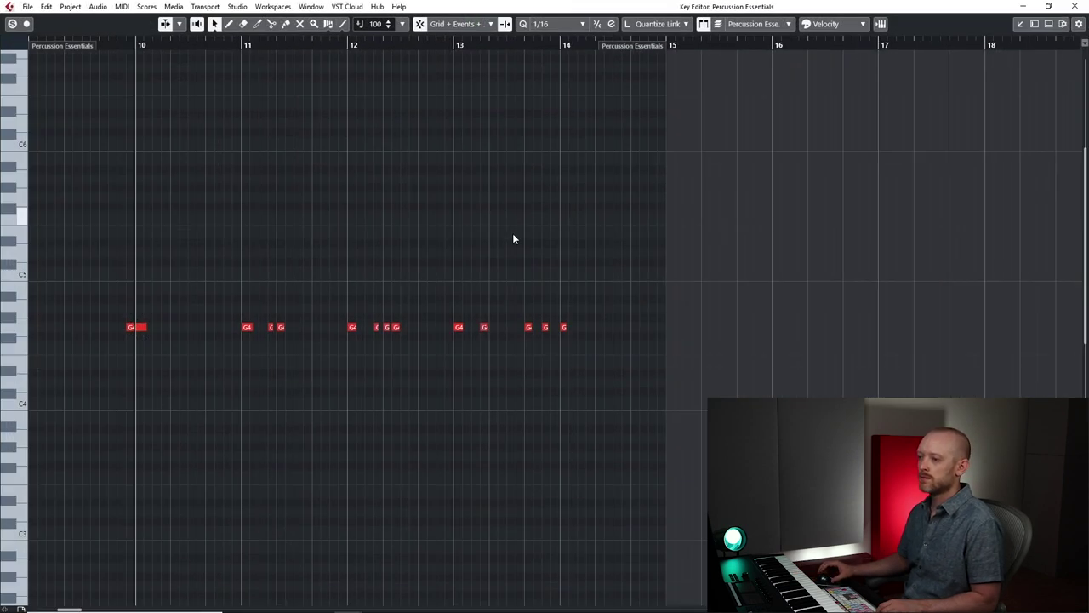
drag(219, 326, 231, 330)
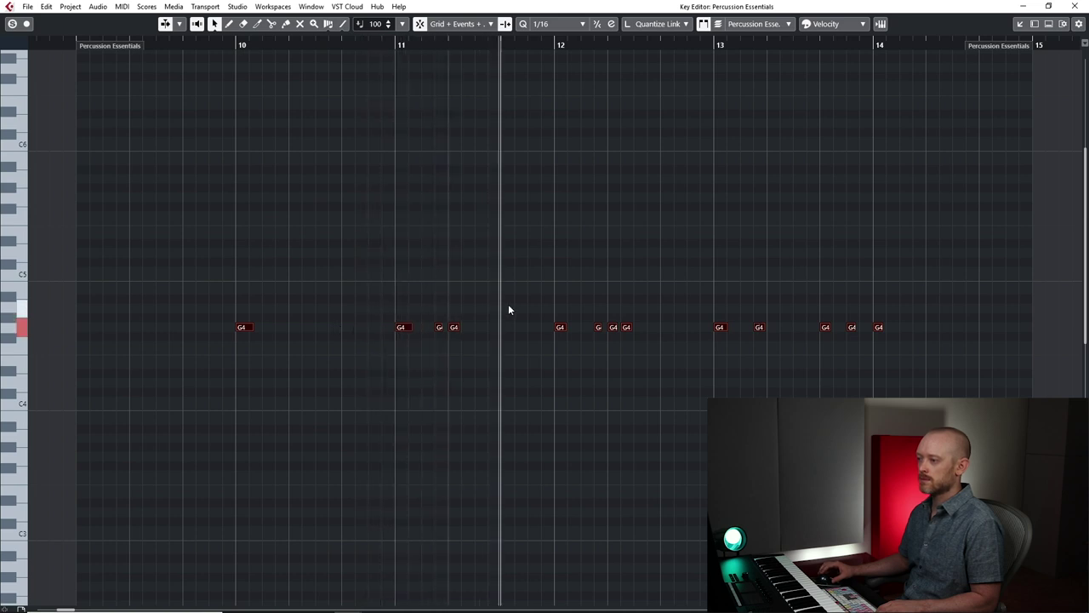
key(space)
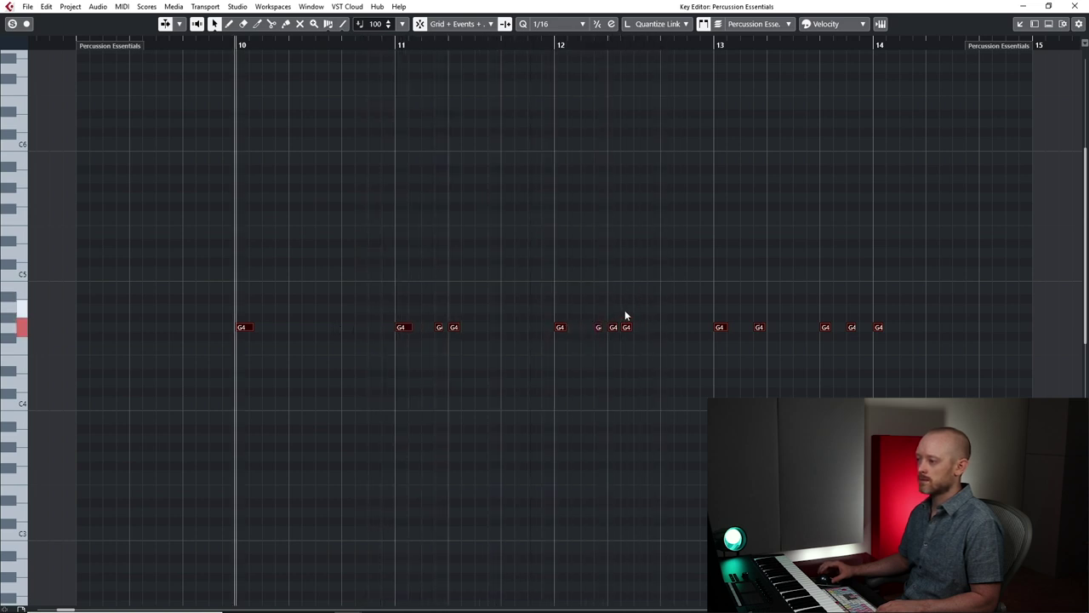
Move the last G4 note in bar 12 one sixteenth later and audition it.
key(ctrl+Right)
key(l)
key(space)
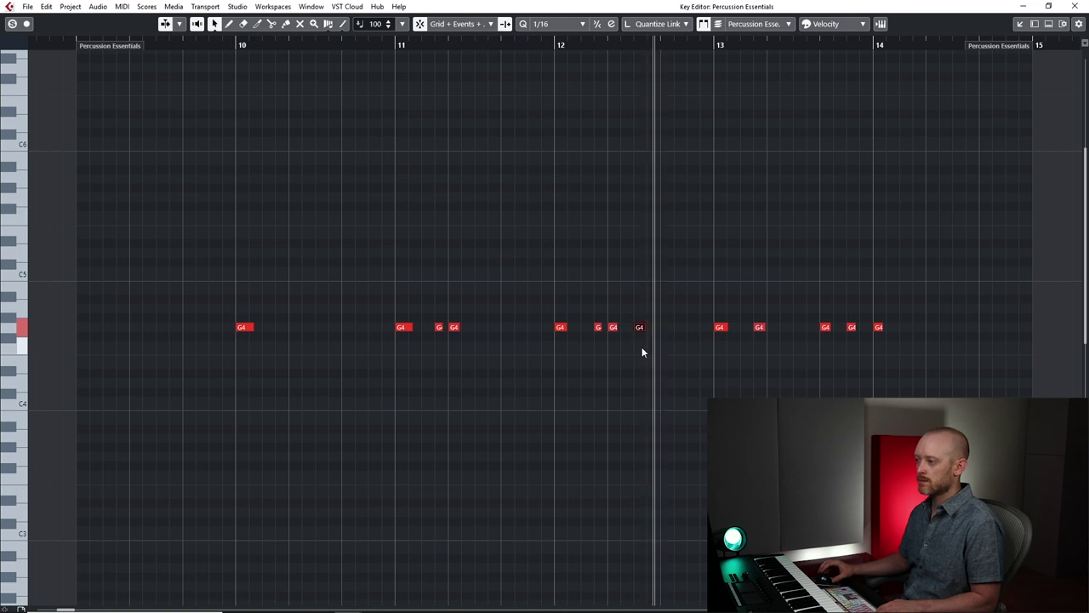
key(space)
Add a G4 note on beat 13.2, directly after the existing G4, and audition it.
drag(751, 313, 775, 344)
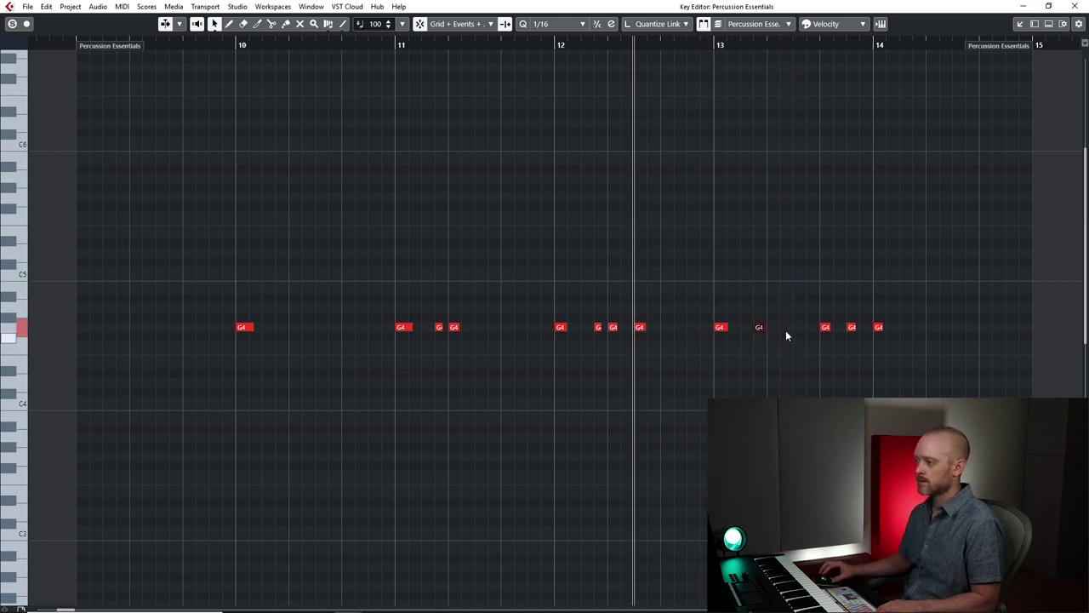
key(l)
key(space)
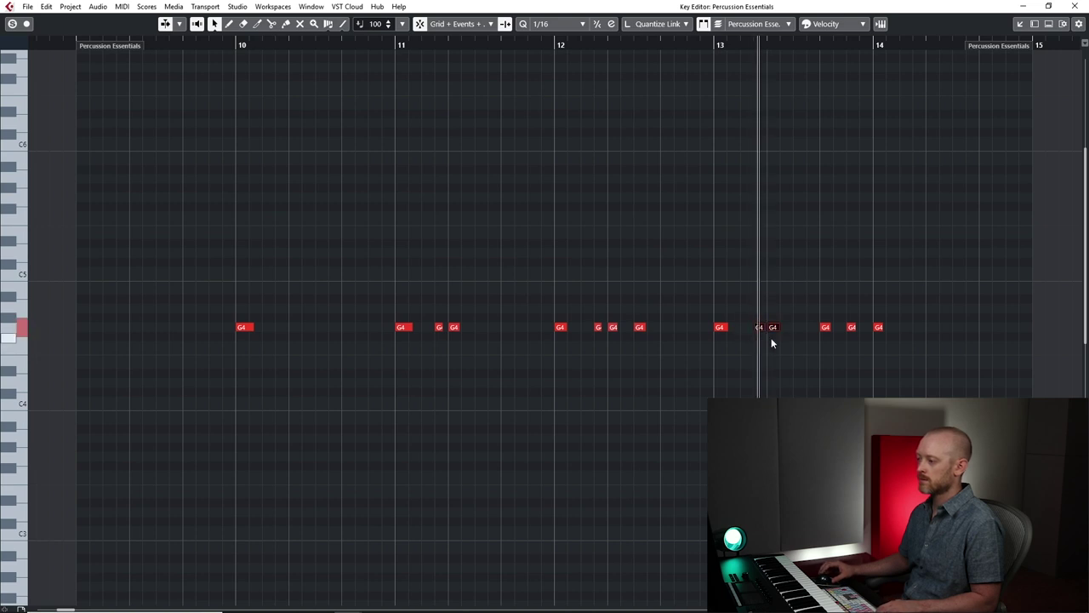
key(space)
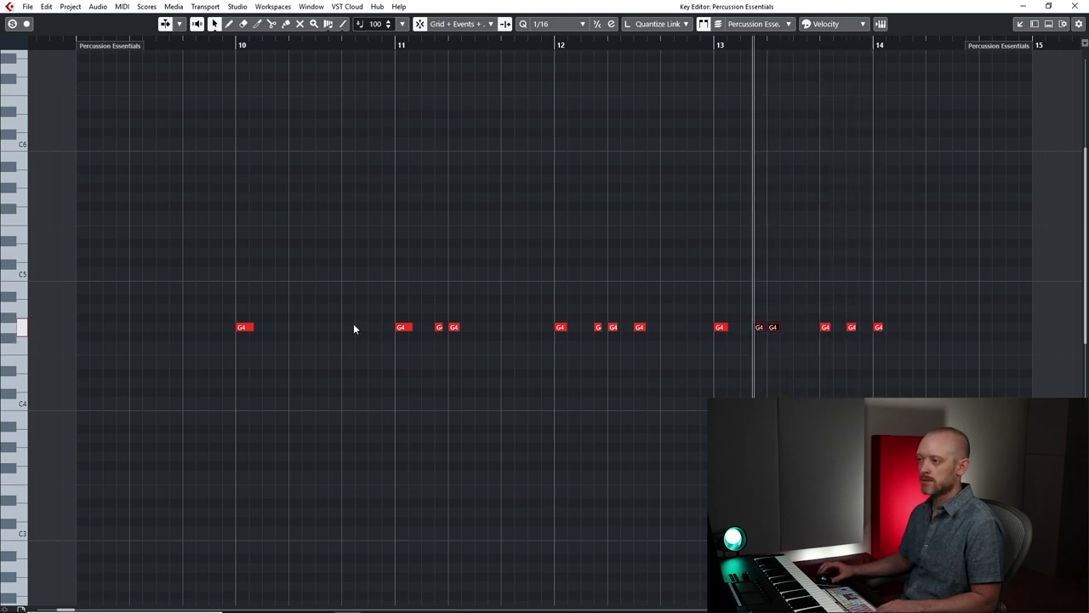
Set the quantize grid to 1/16 Triplet and play the part from its first note at bar 10.
click(536, 24)
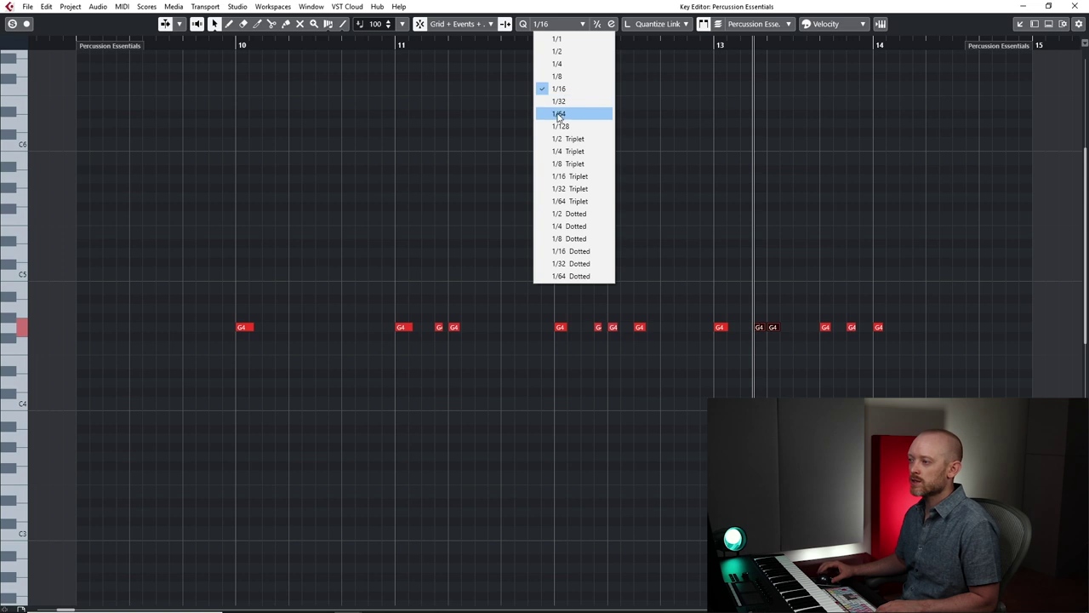
click(572, 176)
drag(266, 312, 177, 356)
key(l)
key(space)
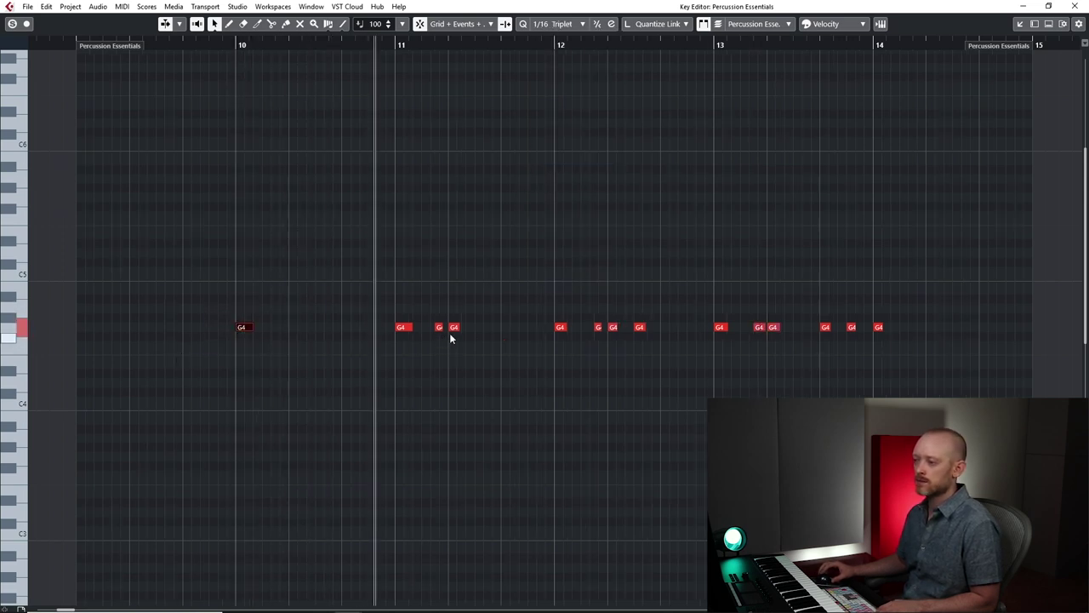
key(space)
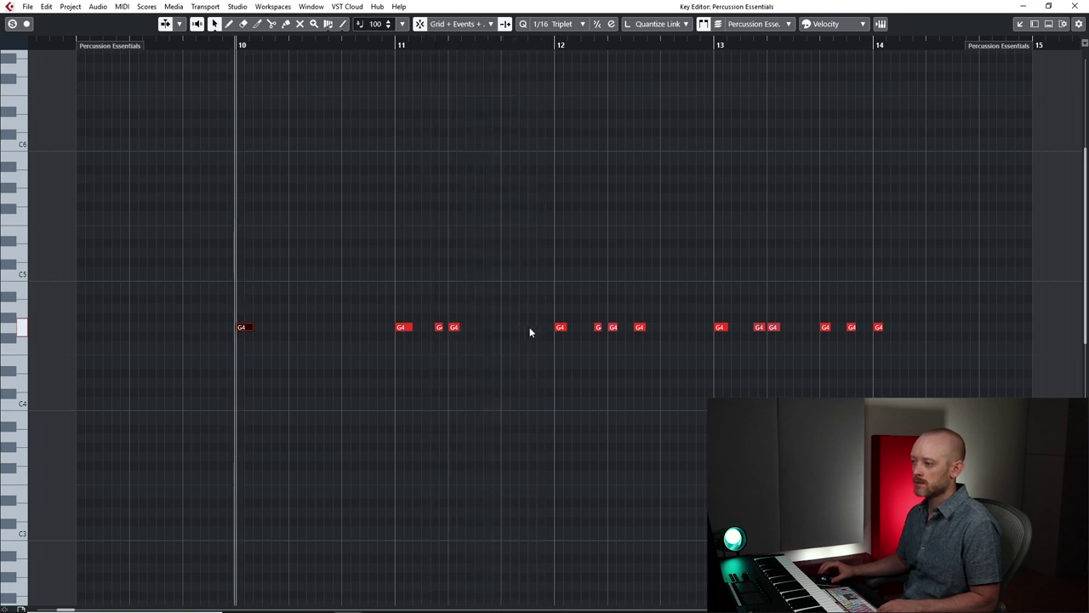
Draw a G4, F#4, G4 triplet fill leading into bar 12 and audition the passage from the G4 pair in bar 11.
alt+click(530, 326)
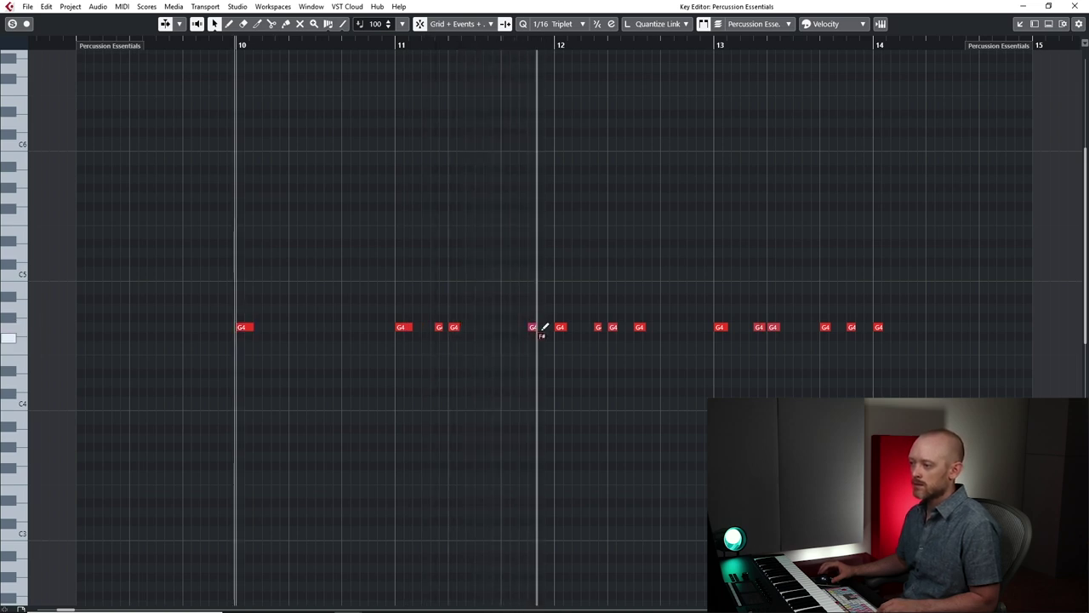
drag(521, 332, 522, 331)
key(l)
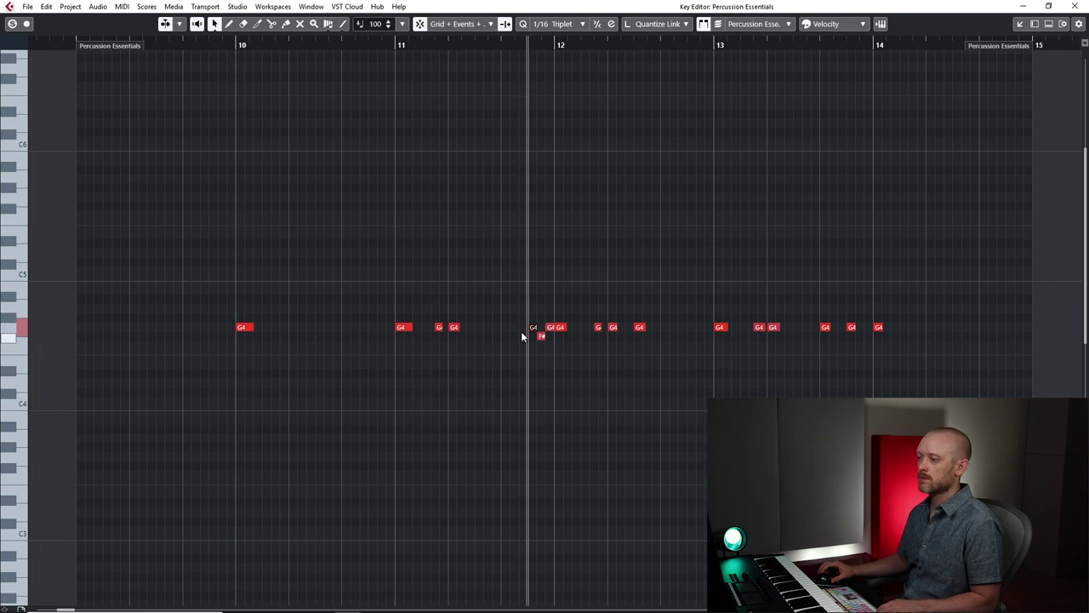
key(space)
key(space)
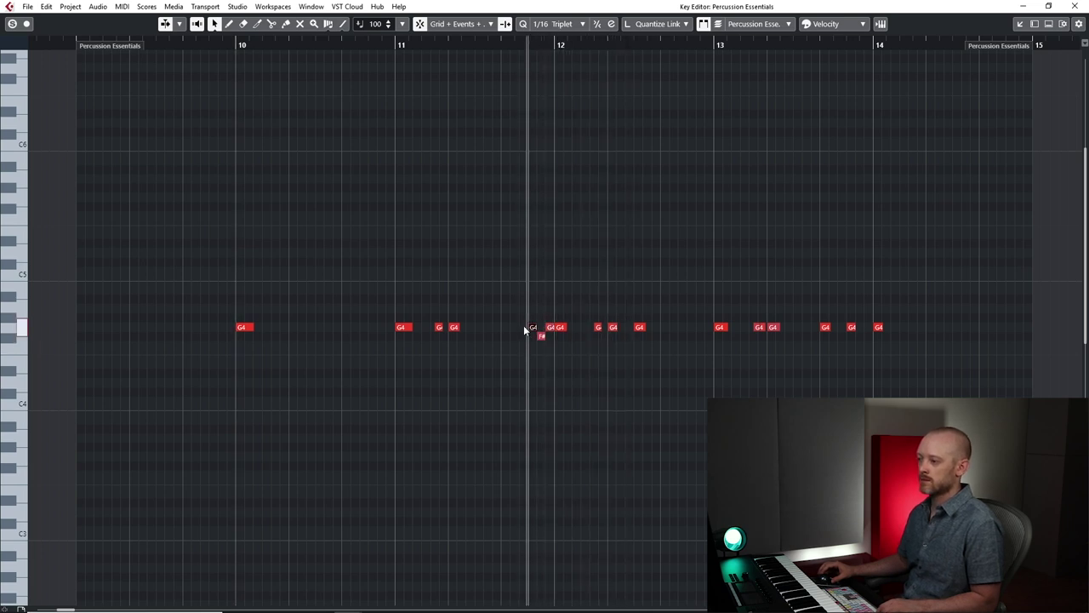
alt+click(523, 336)
scroll(541, 341, up, 1)
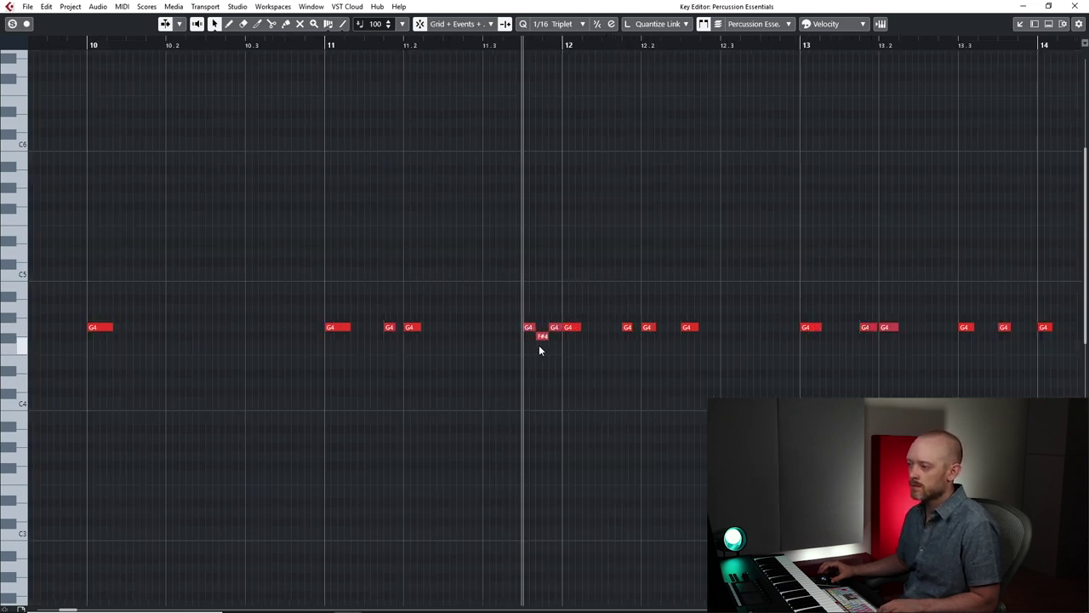
scroll(538, 344, down, 1)
drag(490, 316, 441, 336)
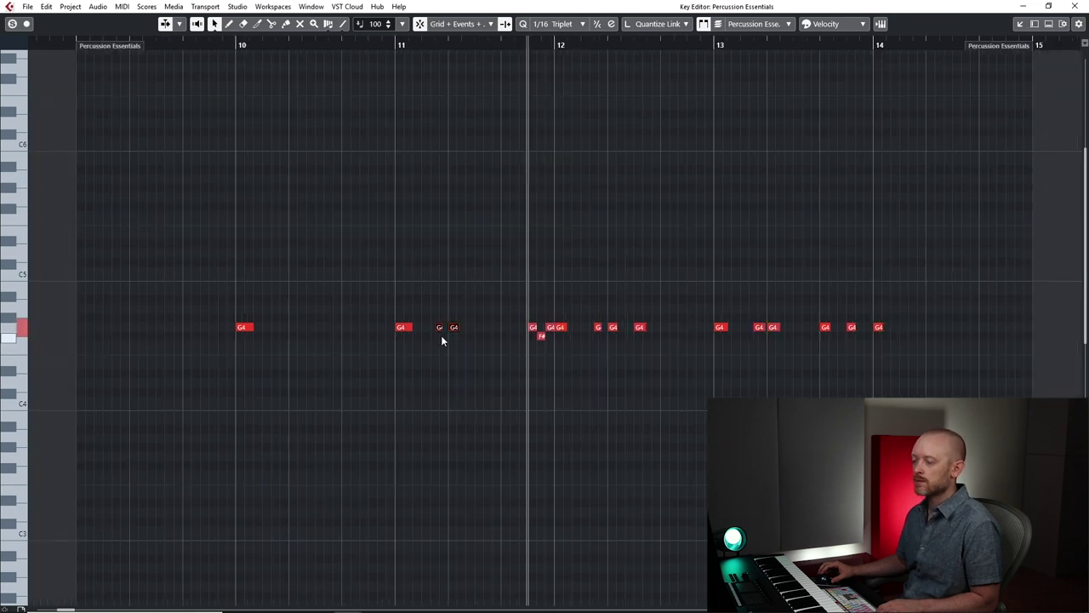
key(l)
key(space)
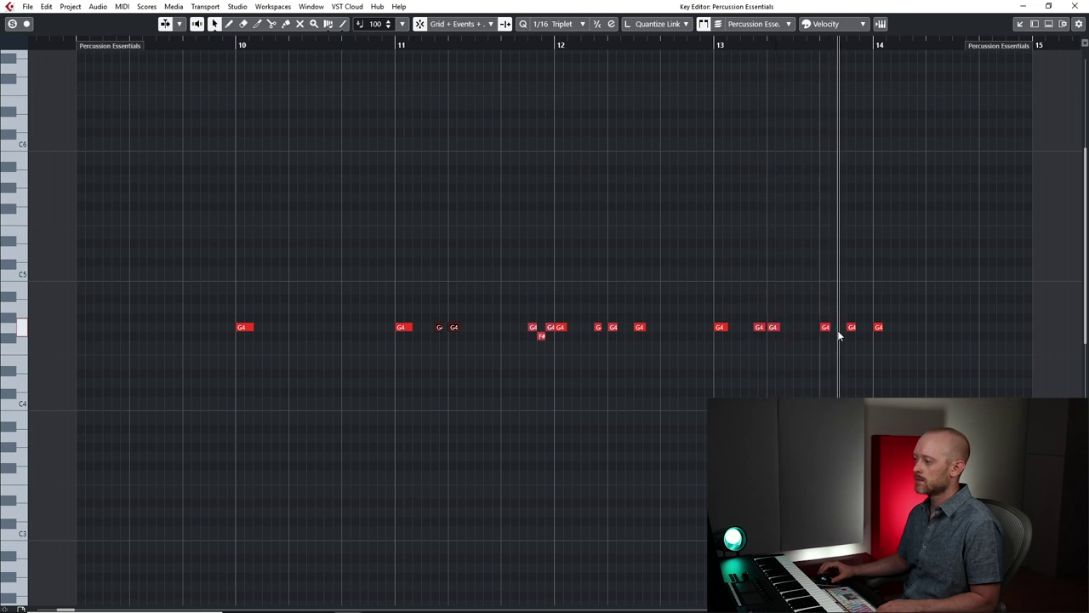
key(space)
Add F#4 and G4 triplet notes around the last two G4 notes of bar 13, leading into bar 14, and audition them.
scroll(837, 332, up, 1)
scroll(834, 335, down, 1)
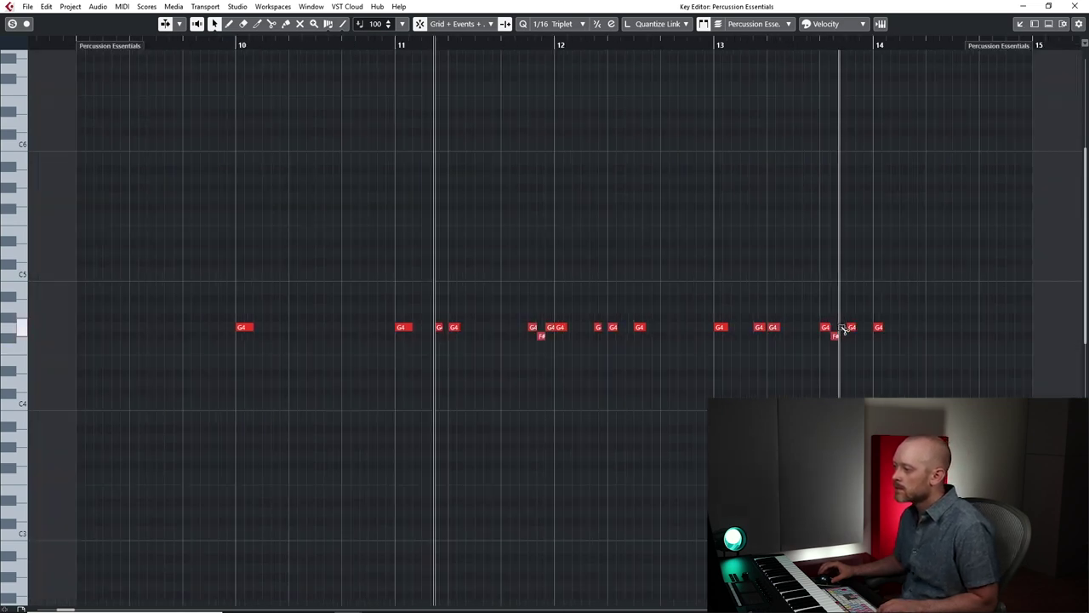
click(860, 335)
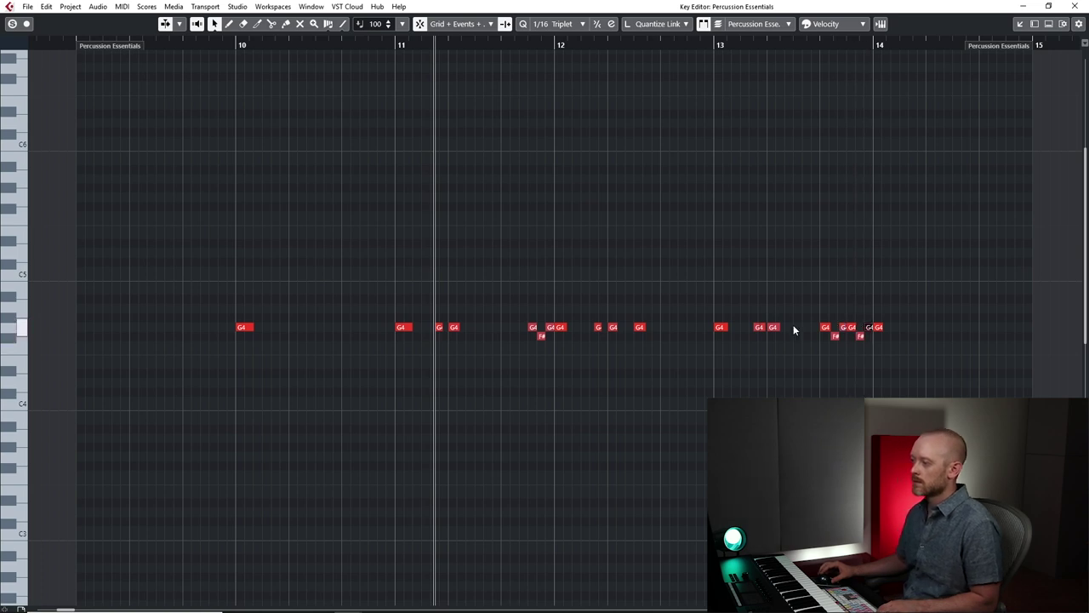
key(space)
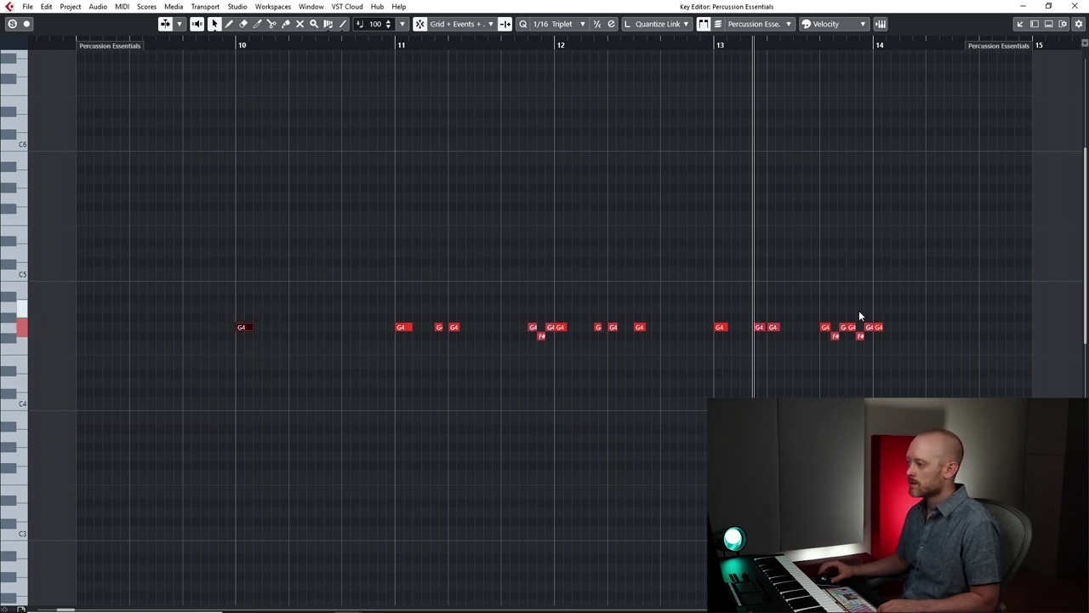
Delete the G4 on bar 14, lower the velocity of all remaining notes with the first at 102, and audition from bar 10.
click(882, 326)
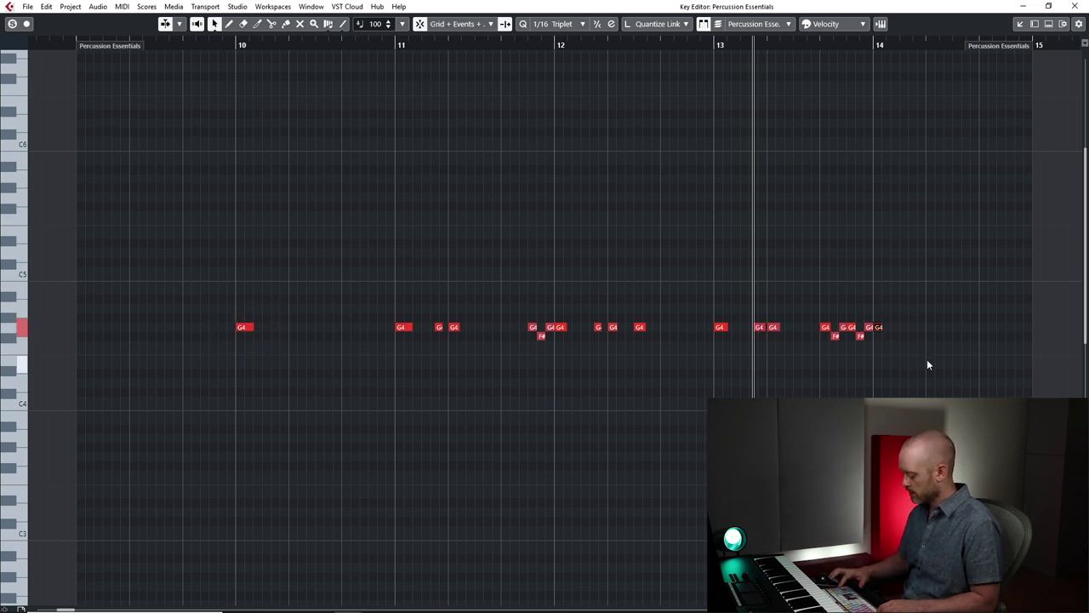
click(911, 313)
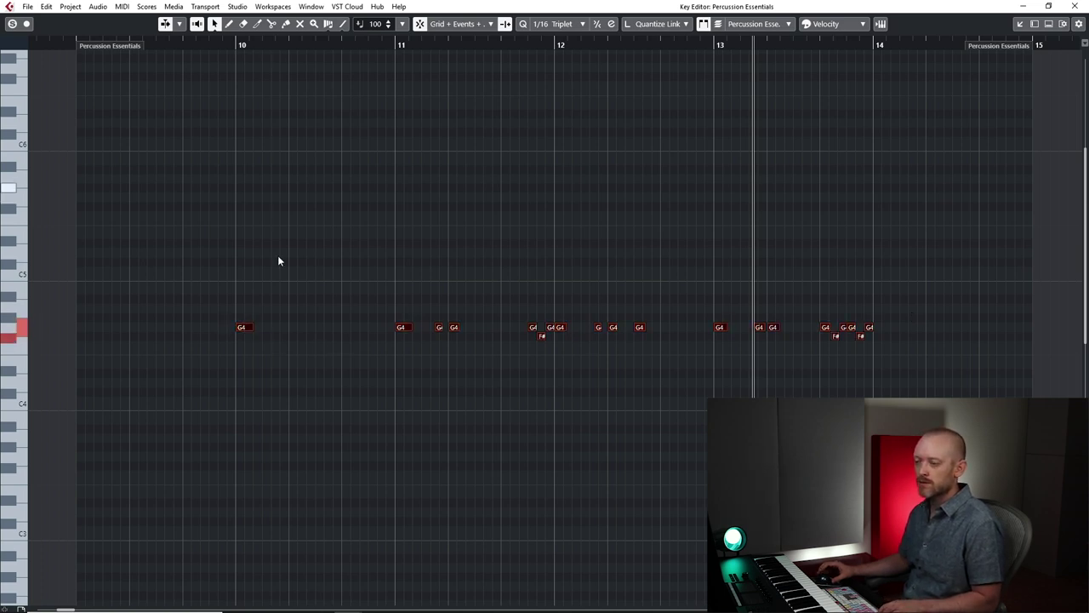
key(KP_1)
key(space)
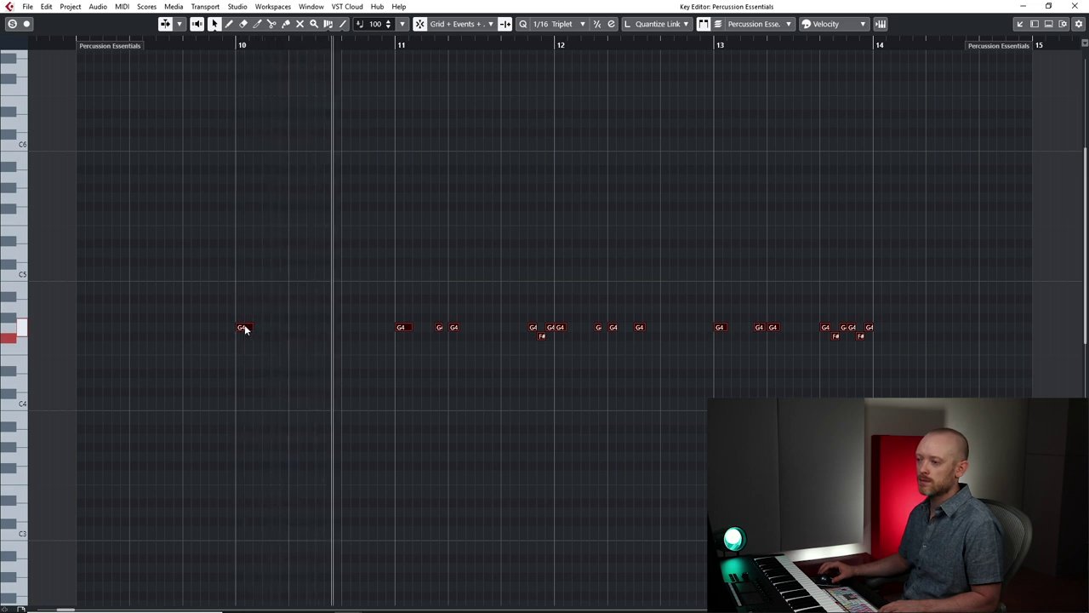
key(space)
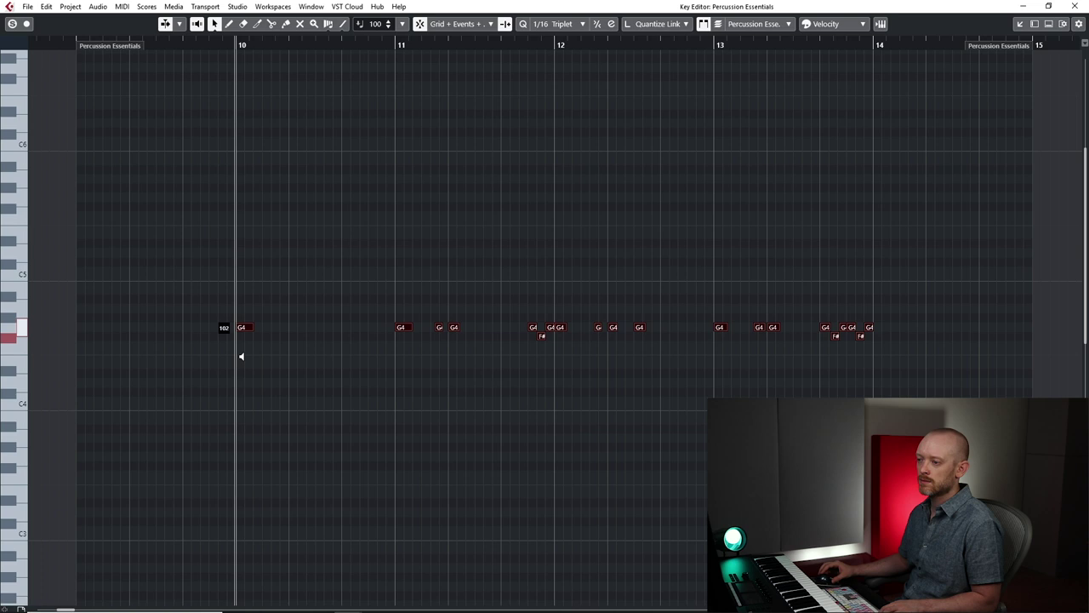
key(space)
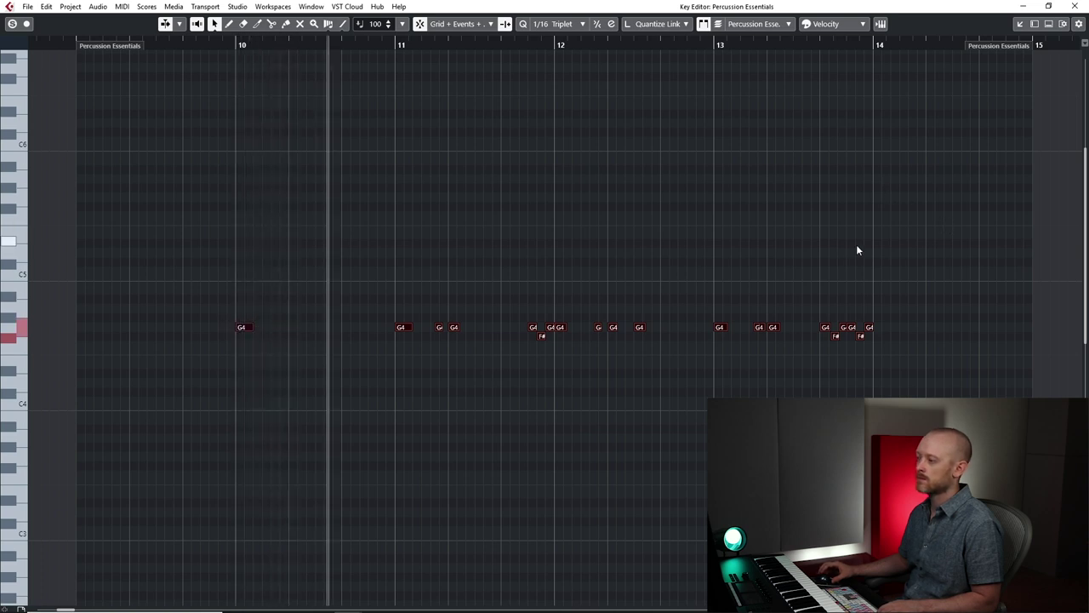
Duplicate the edited pattern from bar 14 onward and resize the part to eight bars starting at bar 10.
key(ctrl+d)
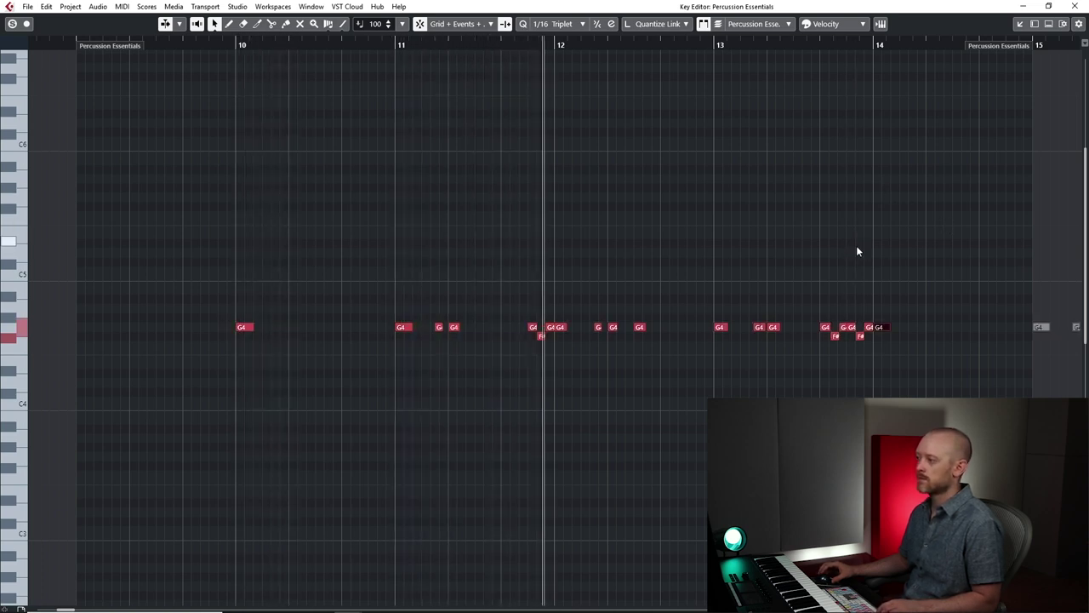
key(f)
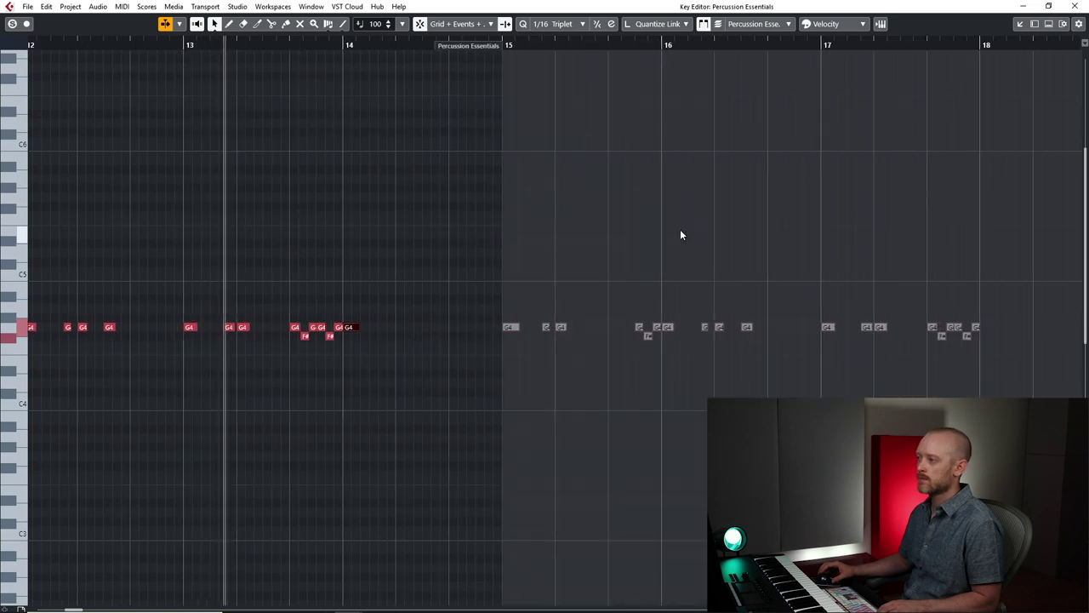
drag(482, 49, 978, 47)
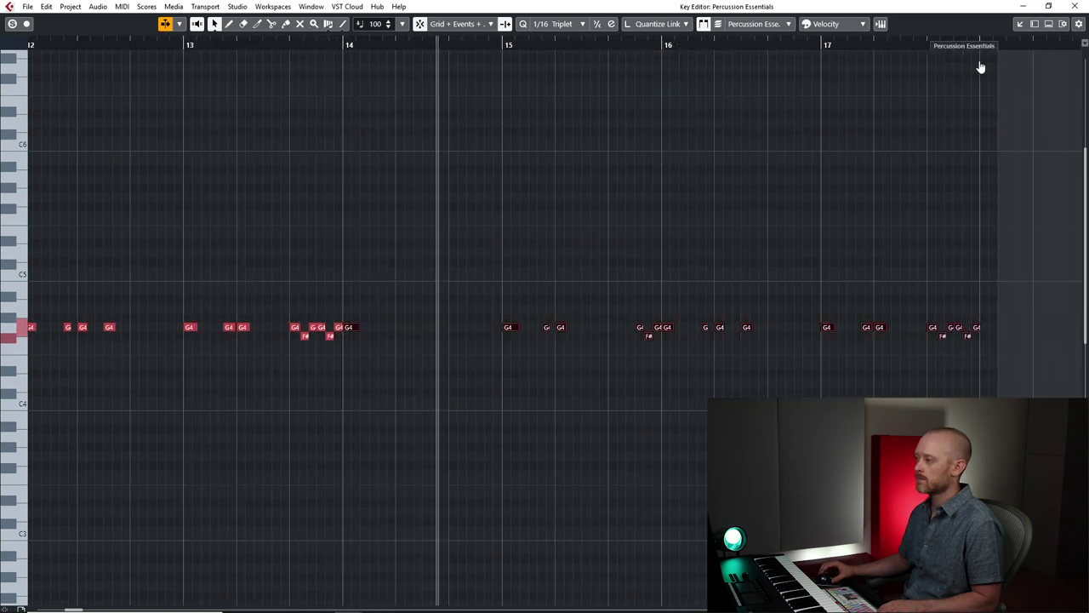
click(1075, 6)
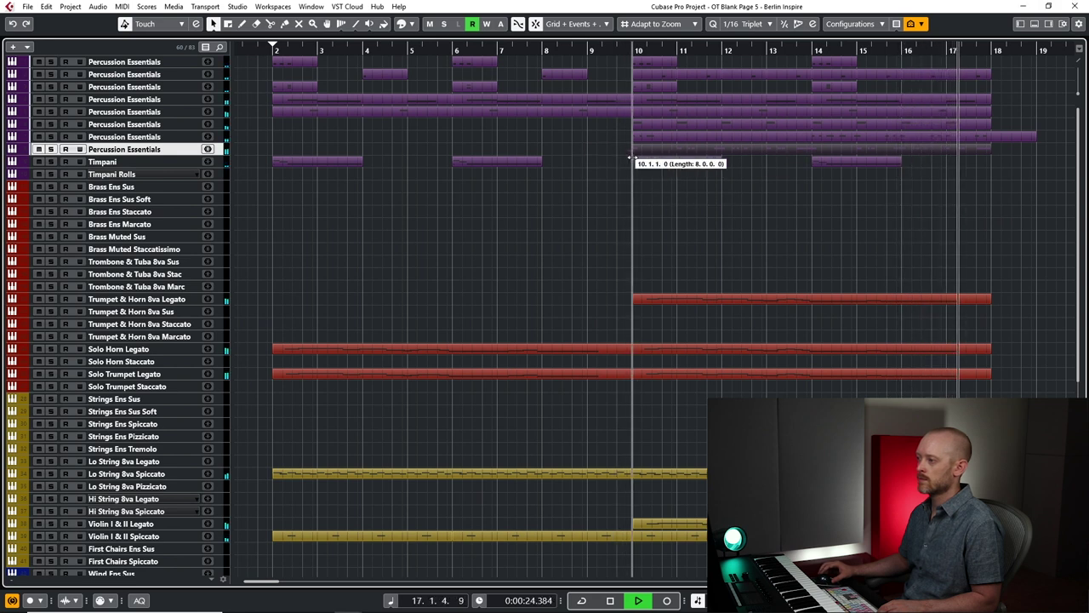
key(space)
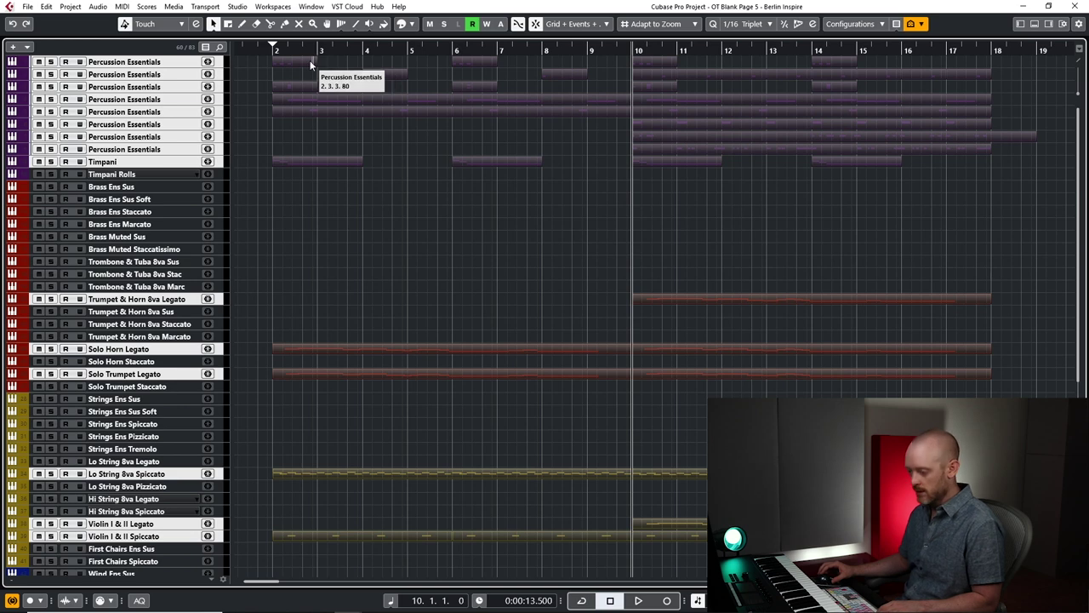
Move all events of the arrangement two bars later so the music starts at bar 4.
drag(291, 61, 364, 59)
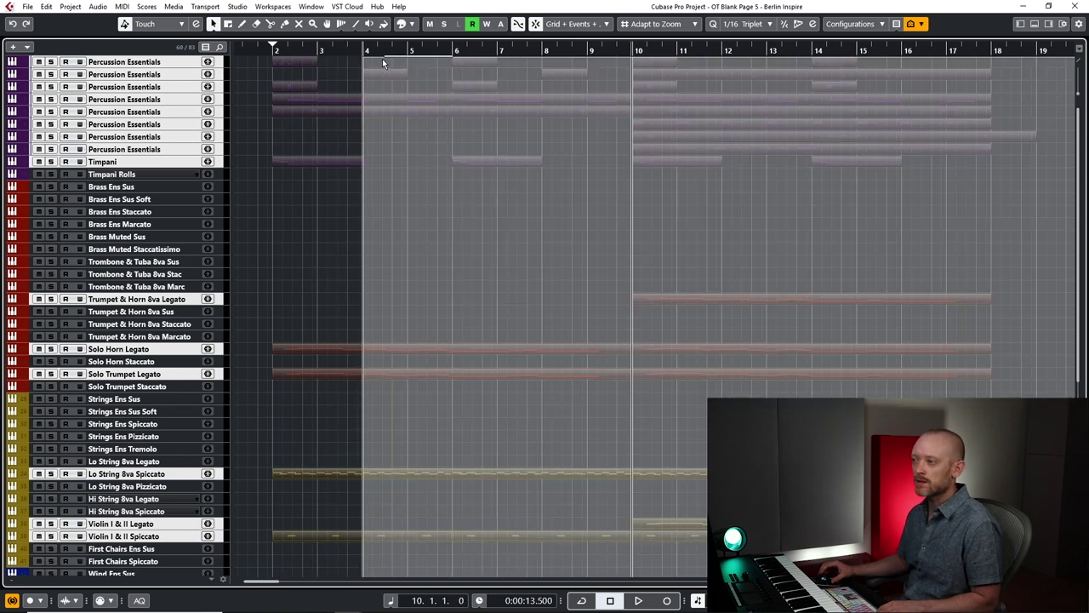
drag(382, 59, 382, 59)
scroll(291, 114, right, 1)
scroll(295, 126, left, 1)
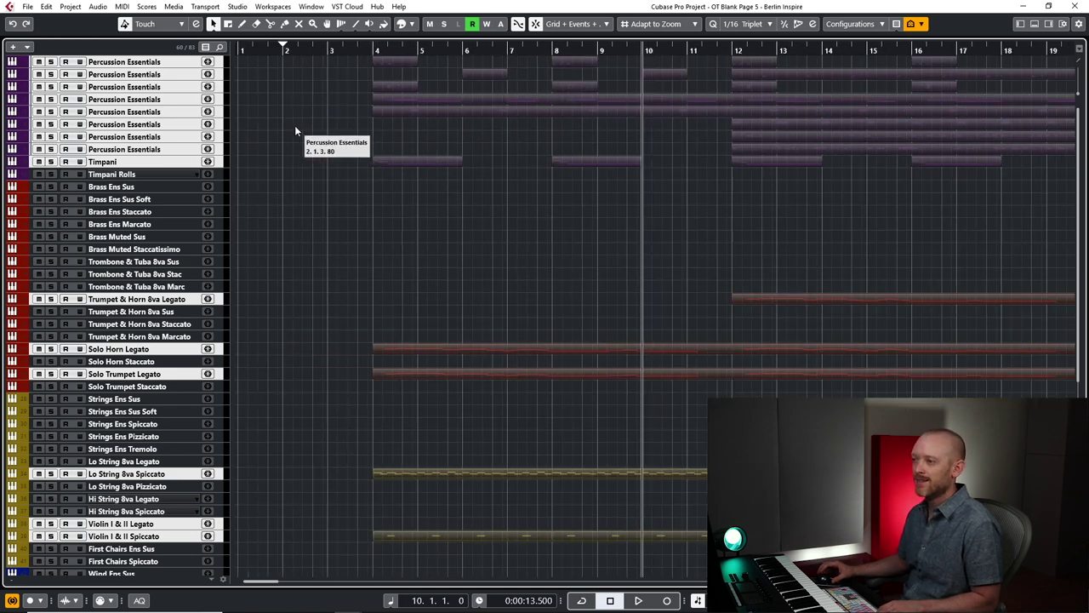
Deselect the events, play the arrangement from bar 2, and switch to the Timpani track during playback.
click(293, 109)
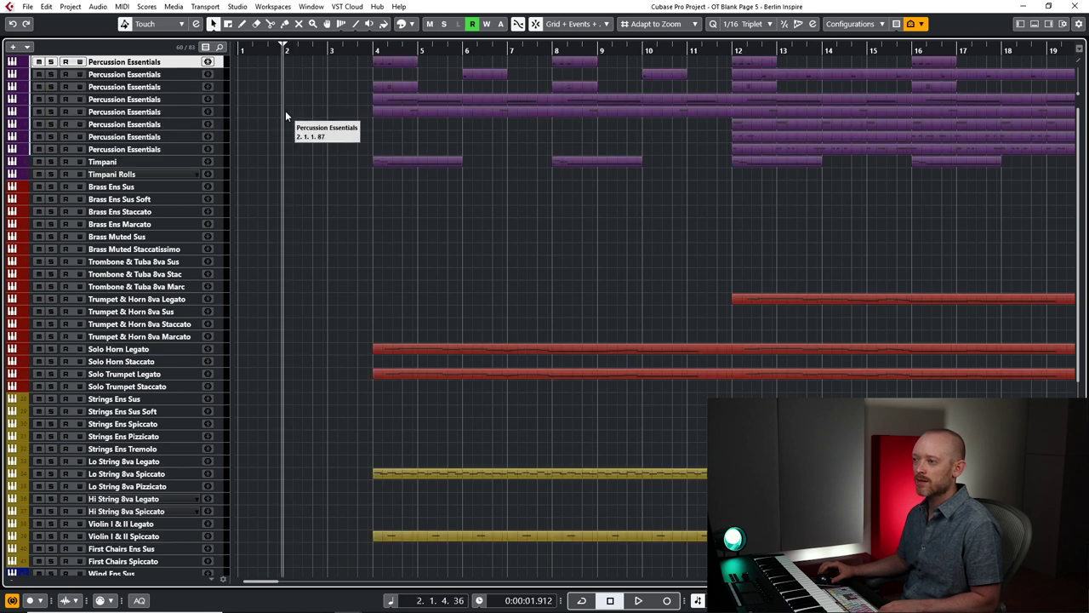
key(space)
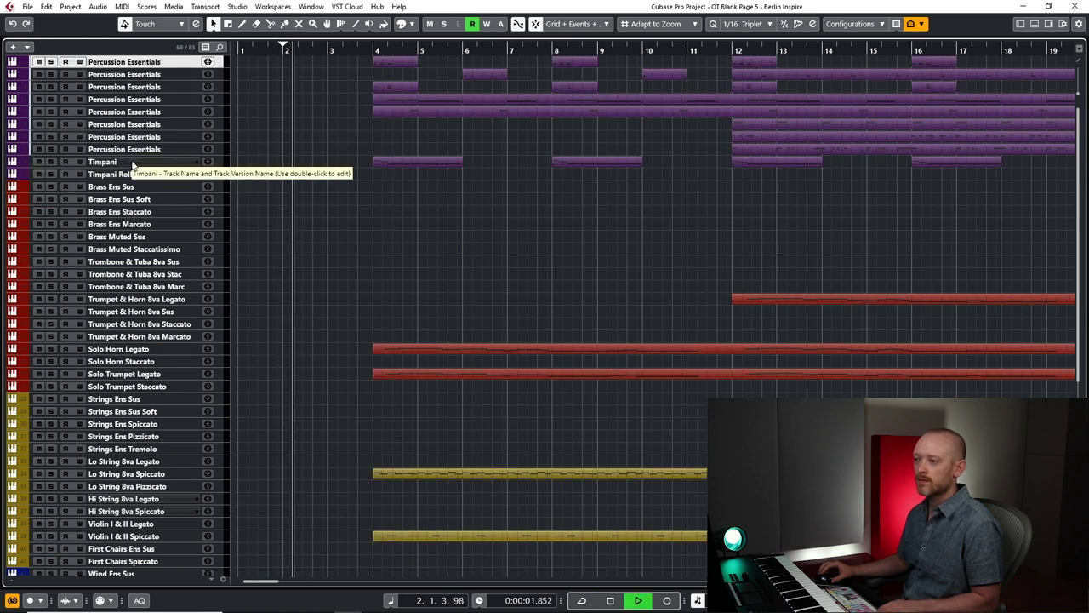
click(395, 161)
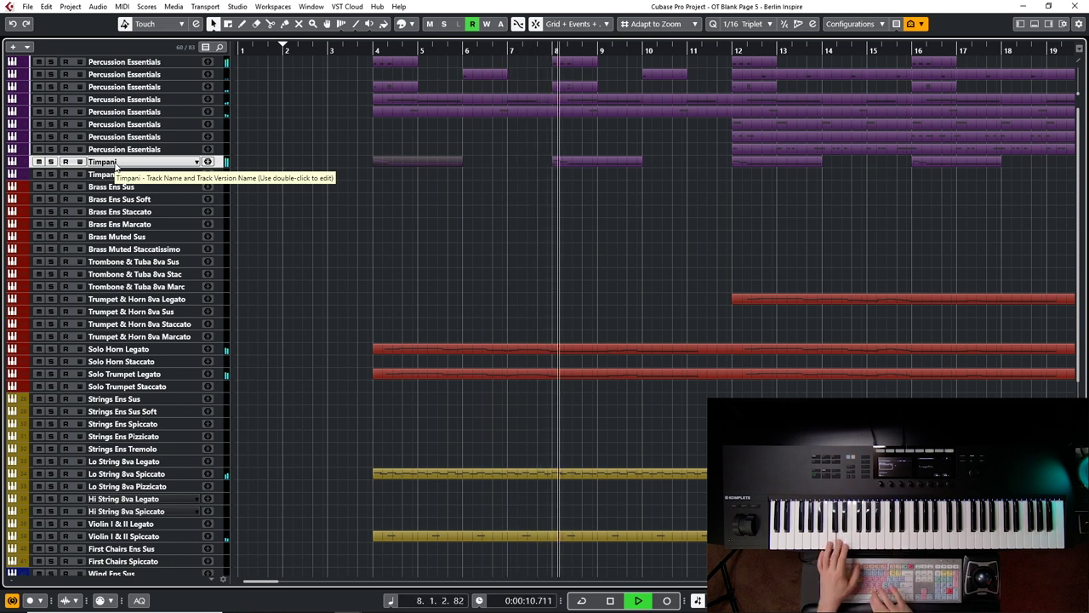
key(space)
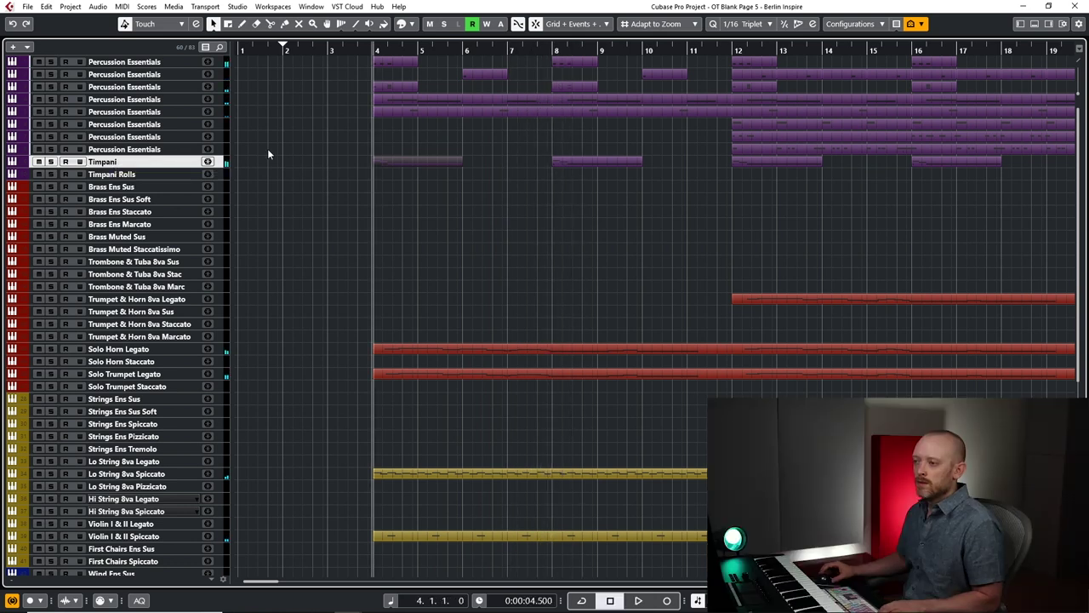
Record a timpani lead-in before bar 4 on the Timpani track, open the new part, and trim its end to bar 4.
click(281, 159)
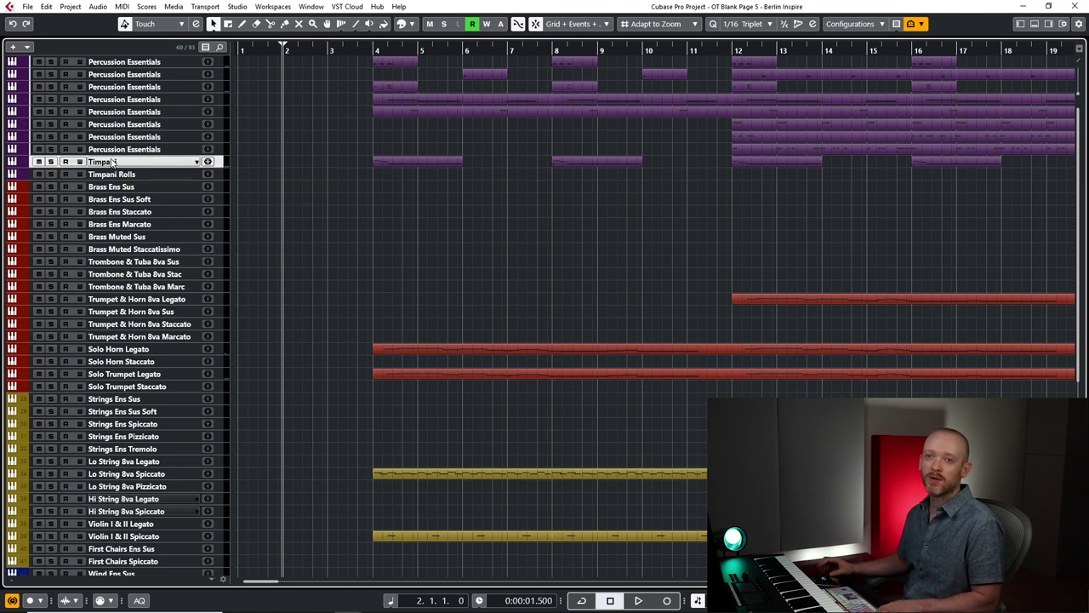
key(KP_Multiply)
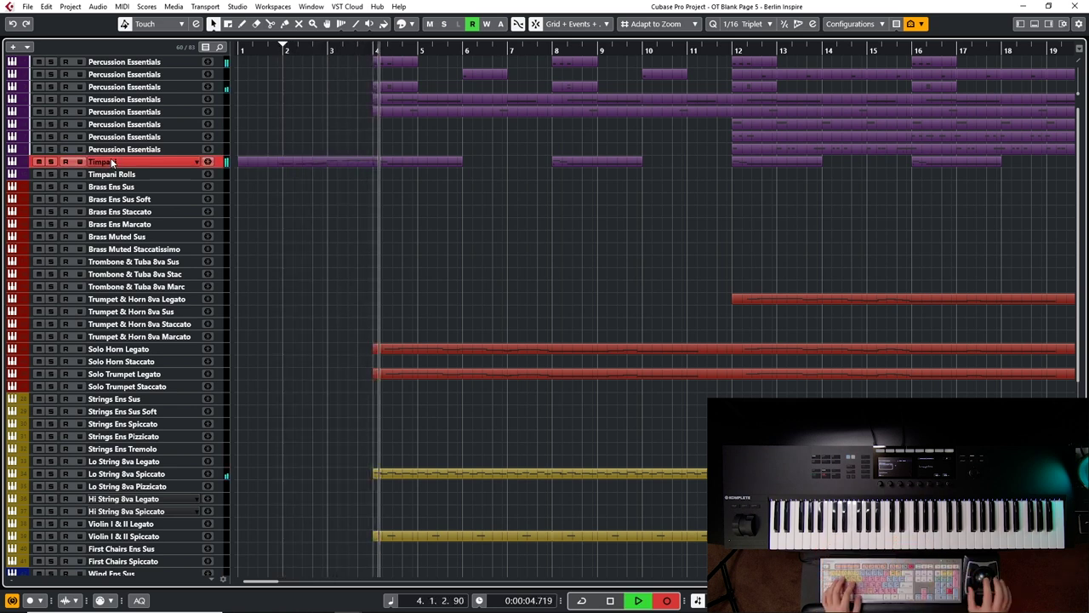
key(KP_0)
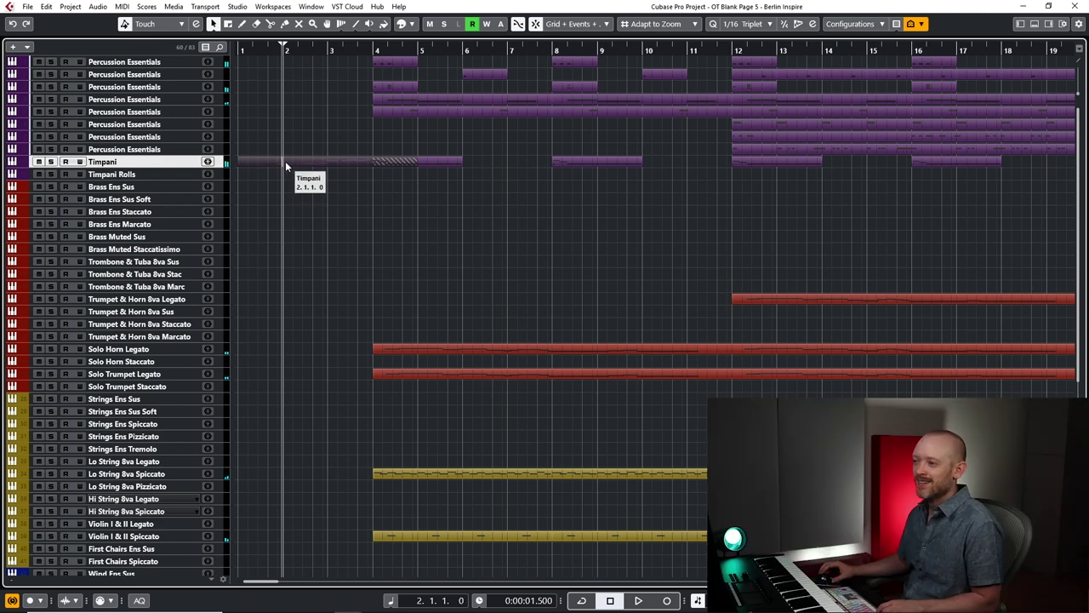
double_click(285, 160)
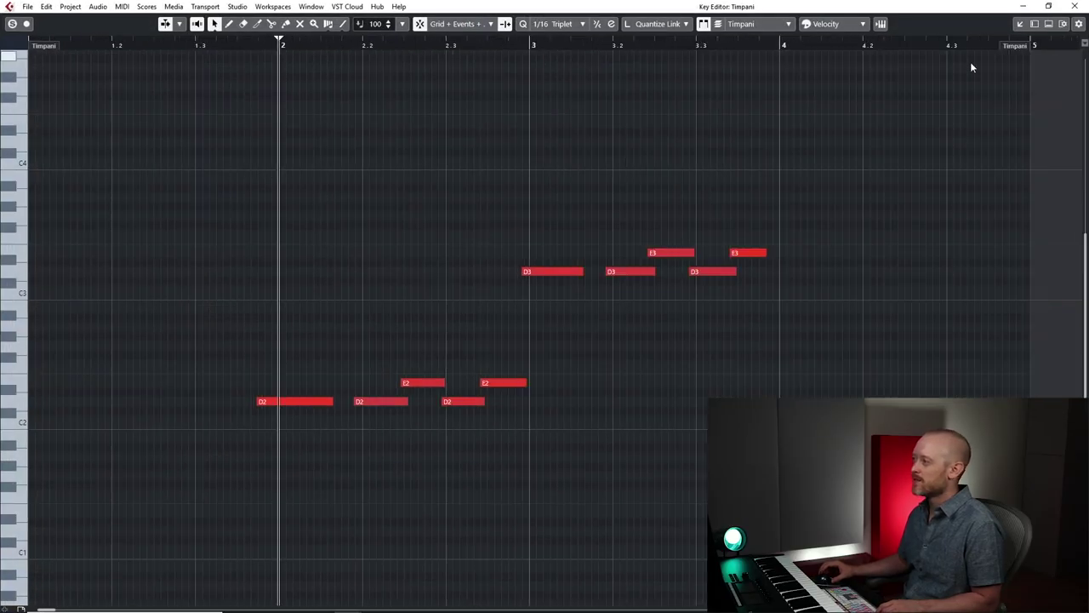
drag(997, 65, 773, 85)
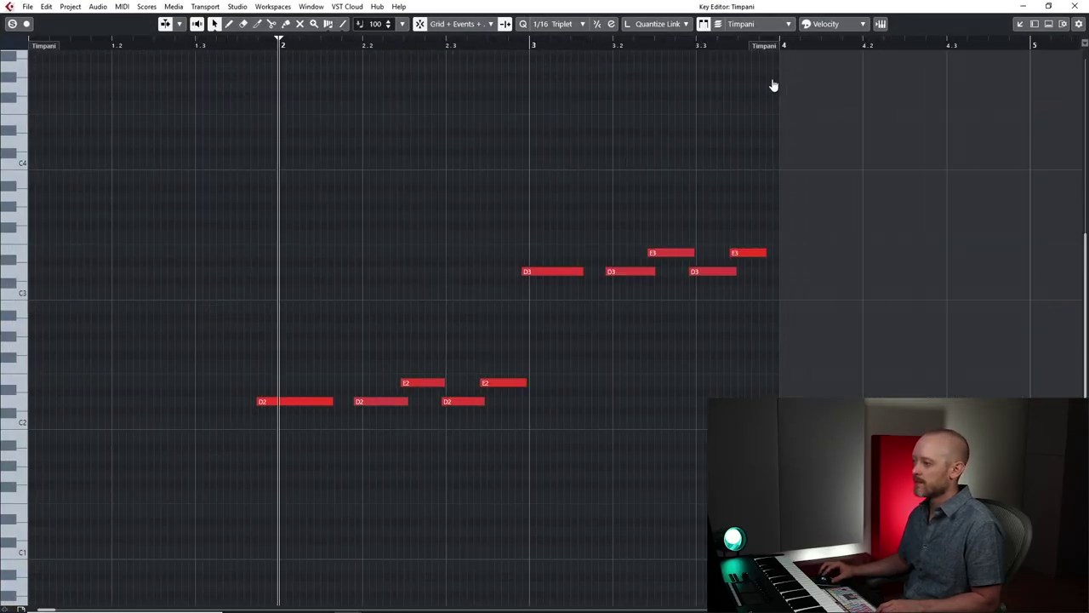
Move the starts of all timpani notes so the first D2 begins at bar 2, quantize them, set the quantize preset to 1/16, and audition.
key(ctrl+a)
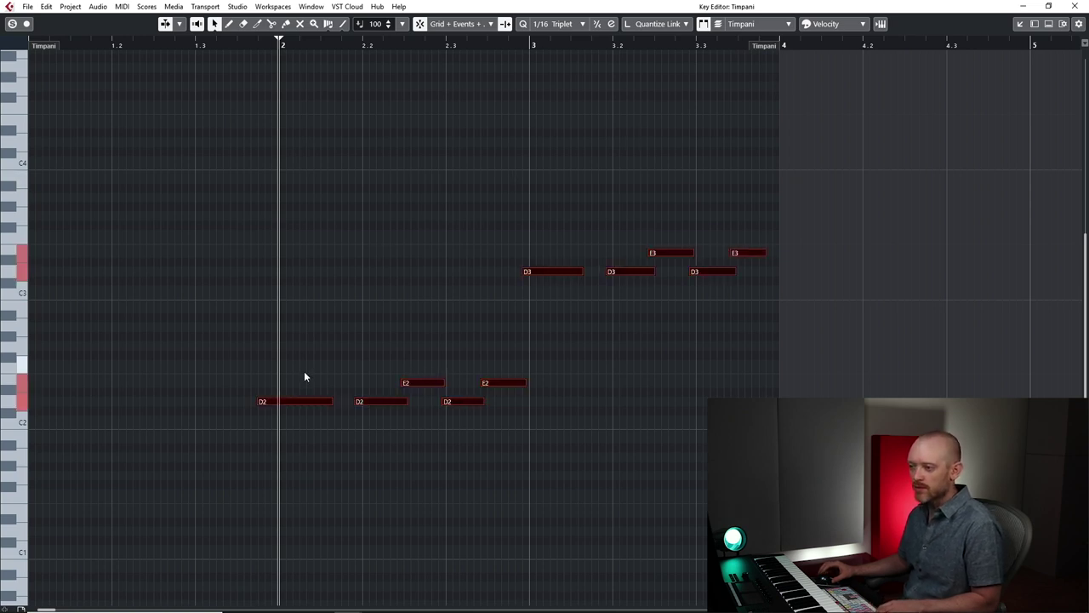
drag(260, 403, 282, 405)
click(277, 364)
key(ctrl+a)
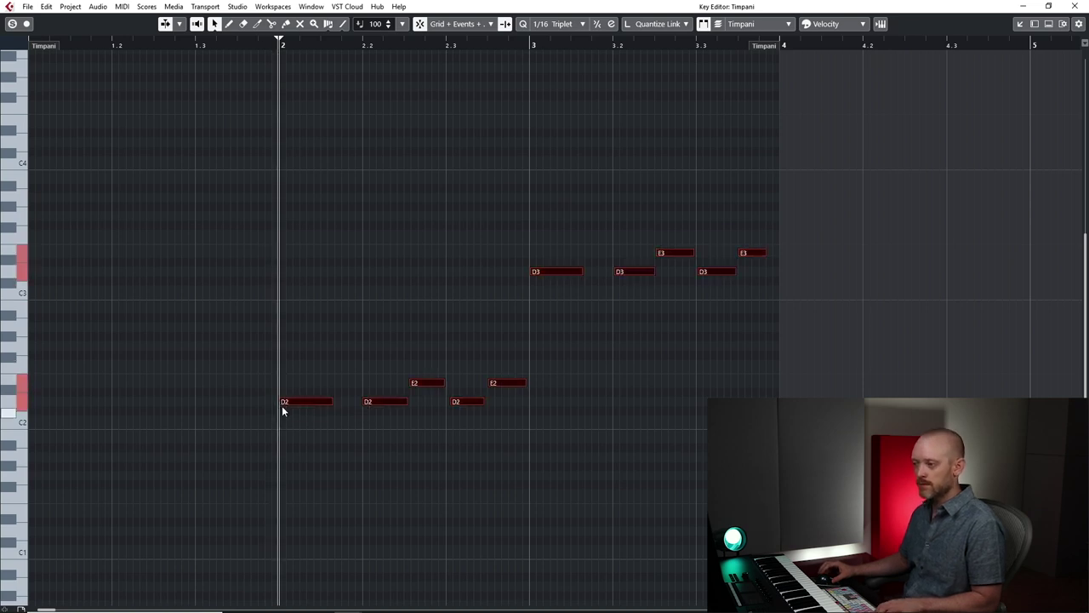
key(q)
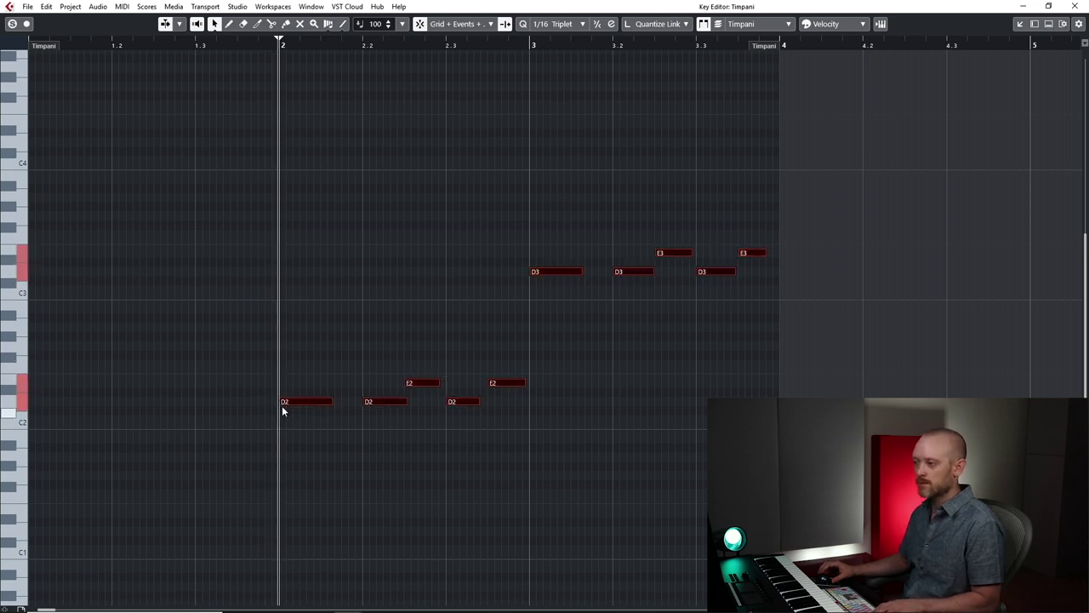
click(560, 26)
click(570, 89)
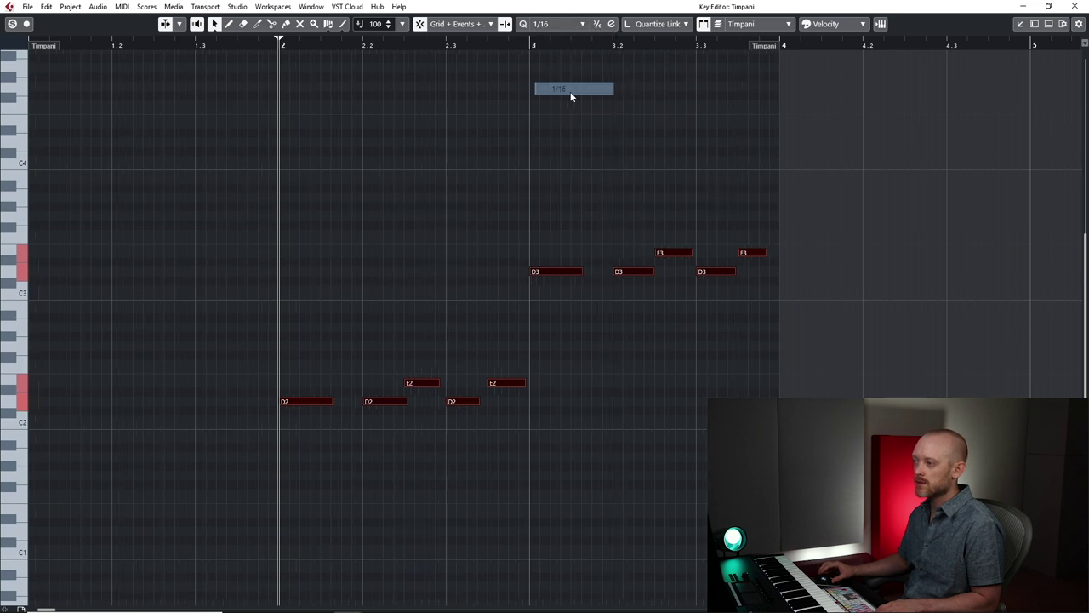
key(space)
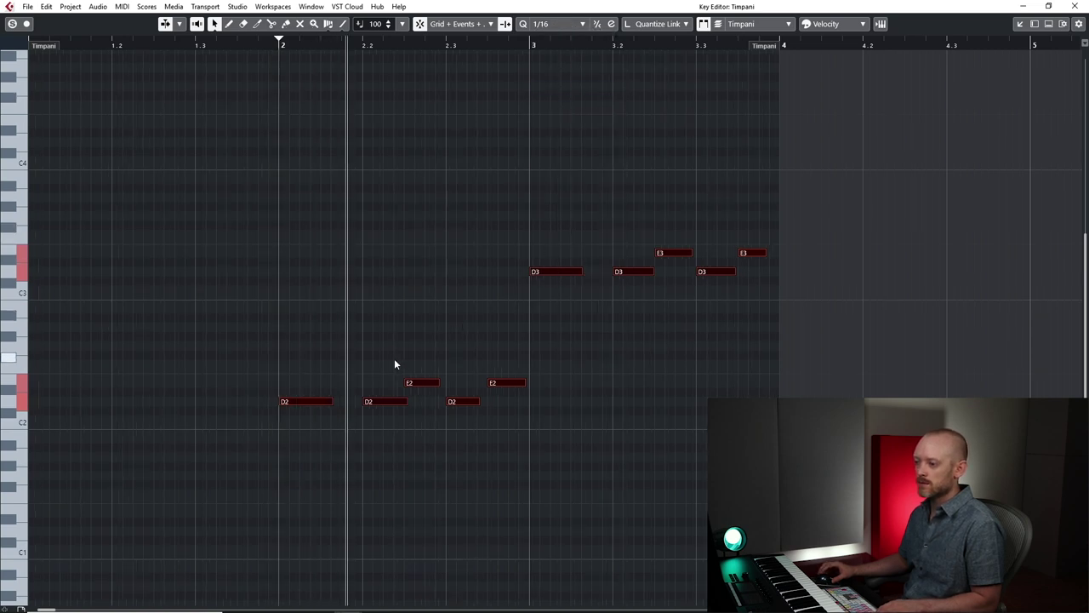
key(space)
Adjust the lengths of the timpani notes in bars 2 and 3 so each one ends where the following note begins.
click(340, 389)
drag(330, 401, 363, 402)
drag(579, 272, 609, 289)
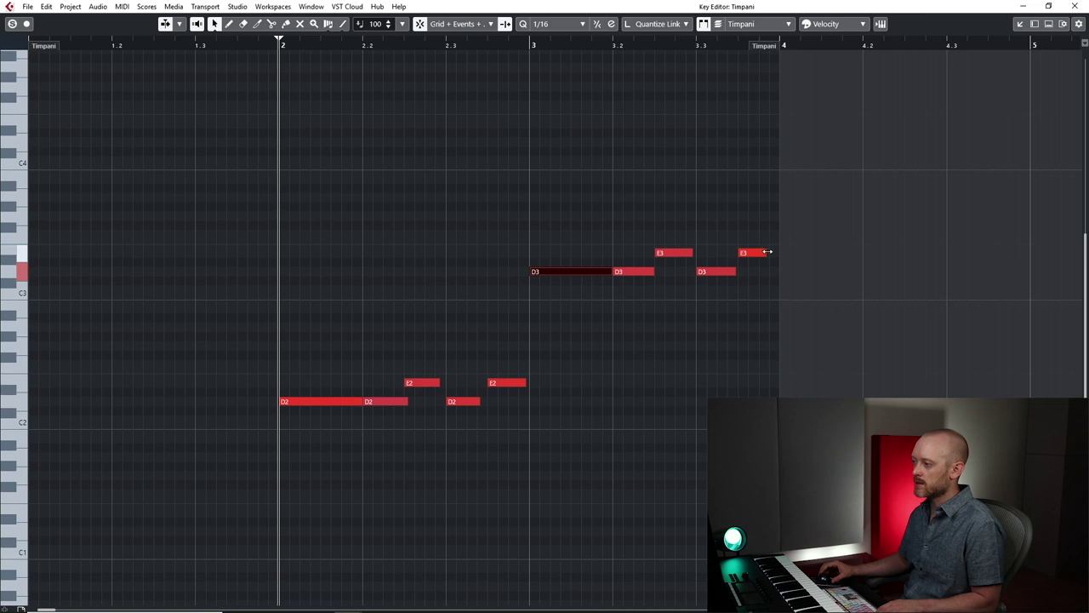
drag(767, 252, 777, 253)
drag(691, 253, 654, 271)
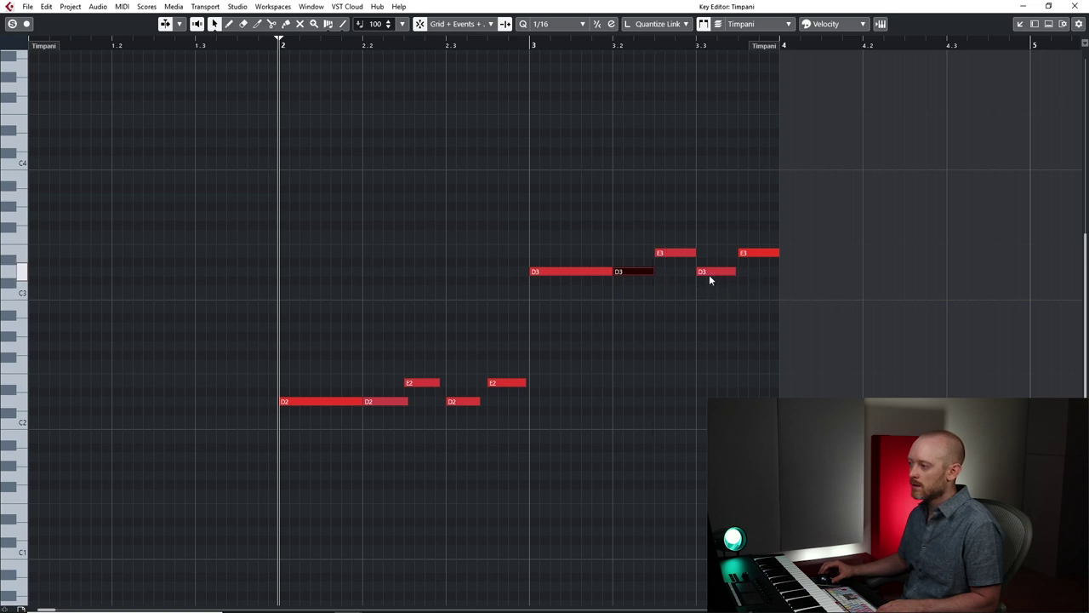
drag(735, 274, 736, 275)
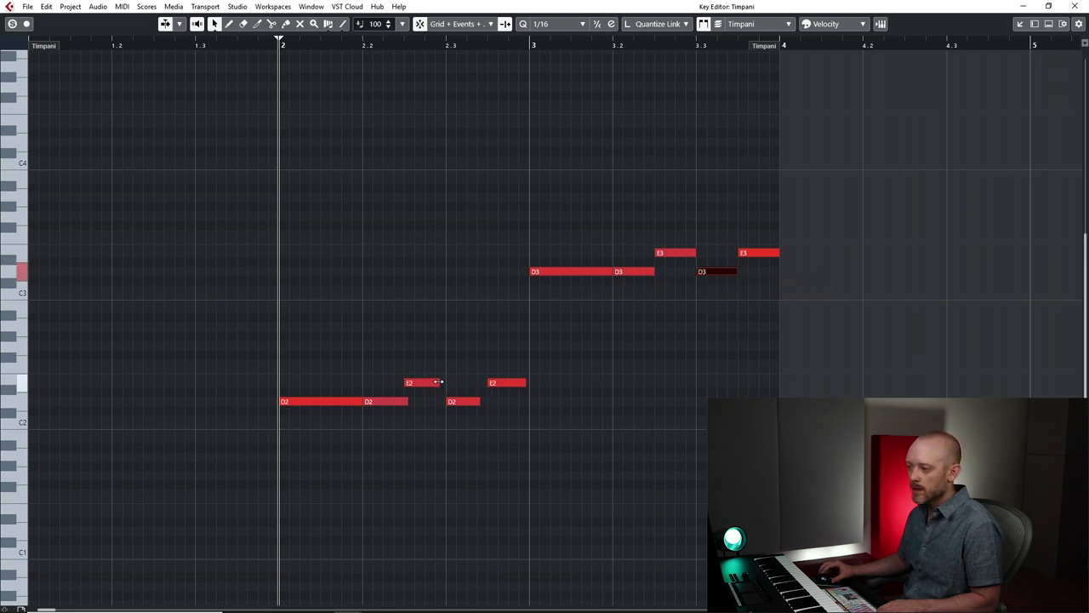
drag(438, 382, 402, 401)
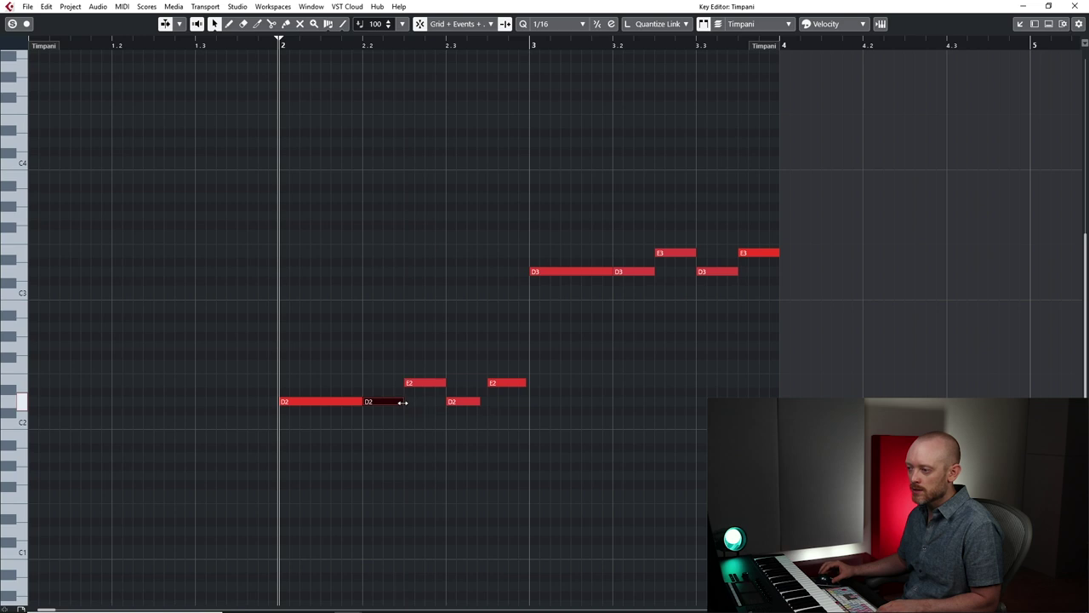
drag(477, 400, 529, 383)
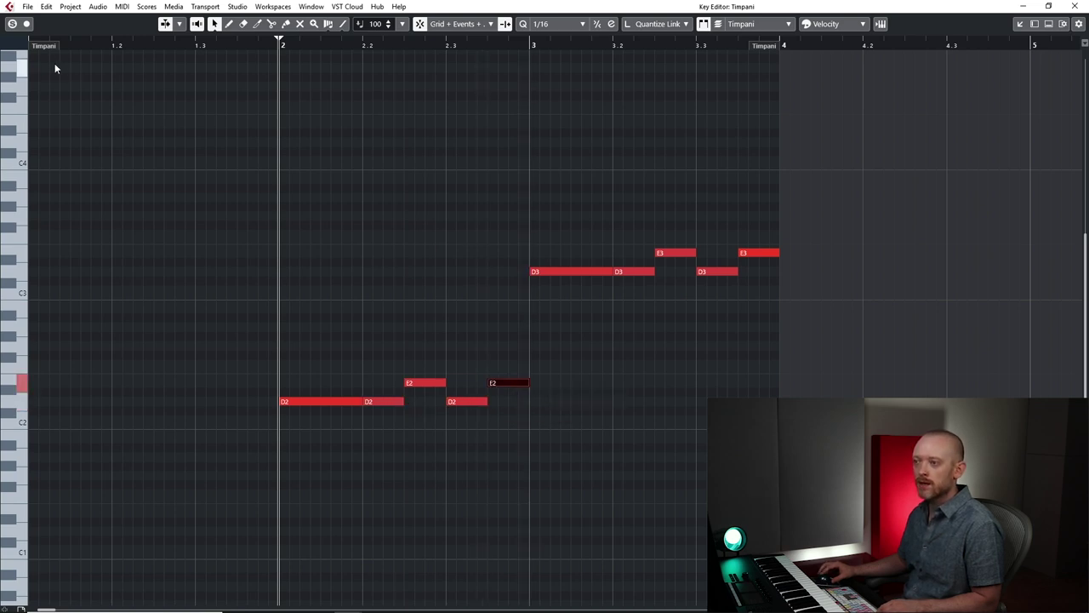
Trim the start of the timpani part to bar 2 and audition the phrase from its first note.
drag(47, 51, 288, 54)
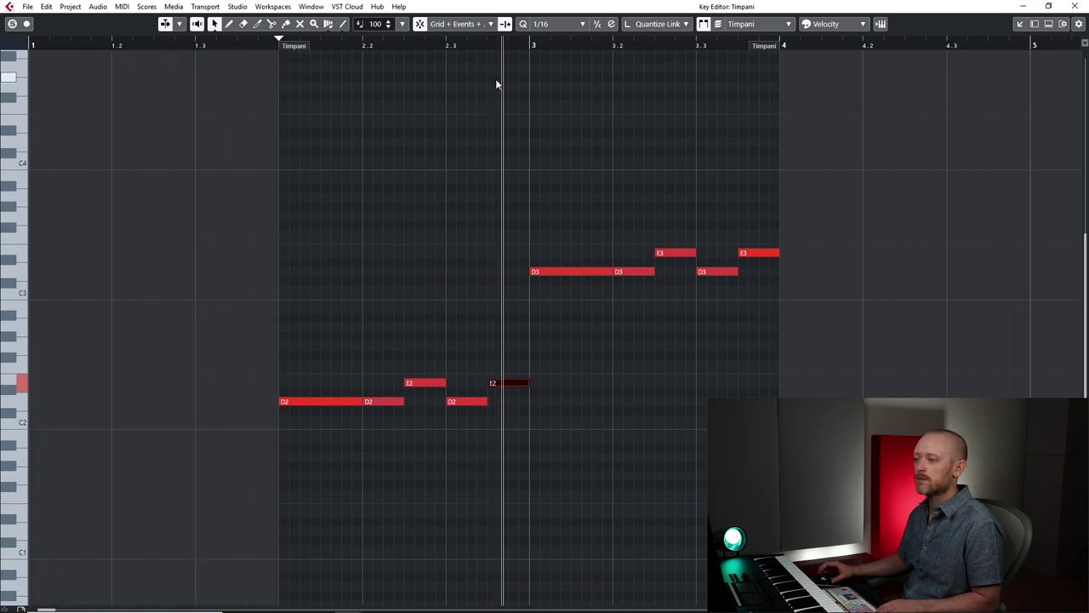
click(297, 400)
key(l)
key(space)
key(space)
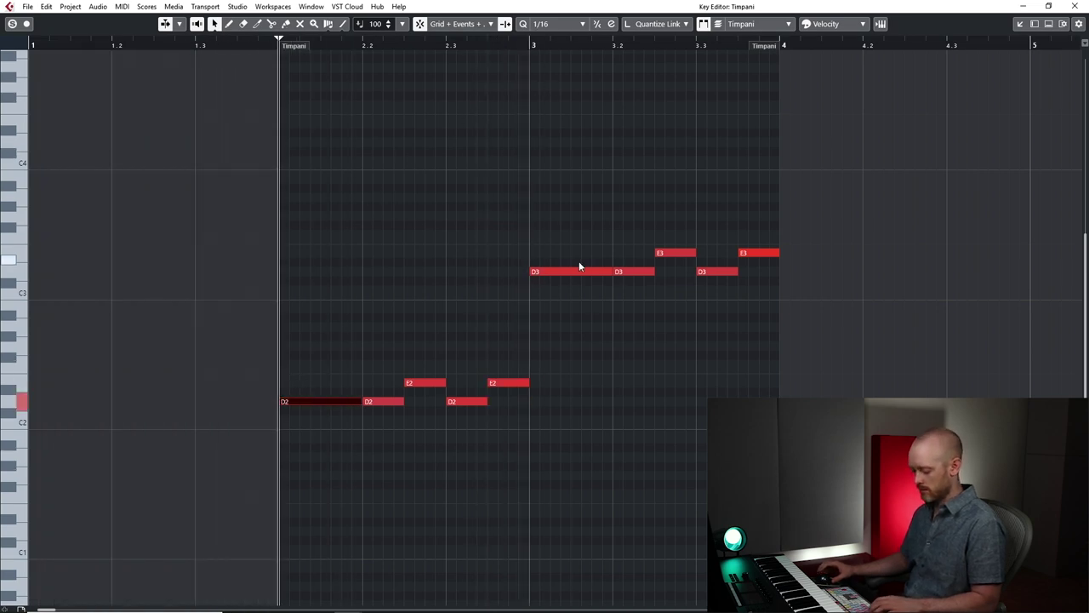
Select all notes of the timpani phrase, audition them, adjust their velocity together, and close the editor.
key(ctrl+a)
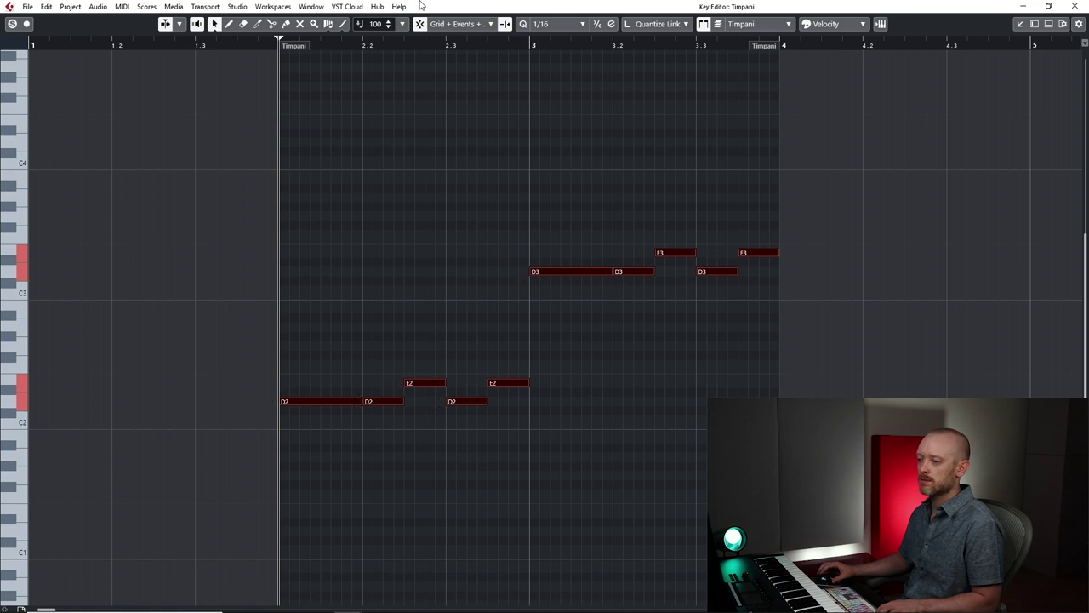
key(space)
key(space)
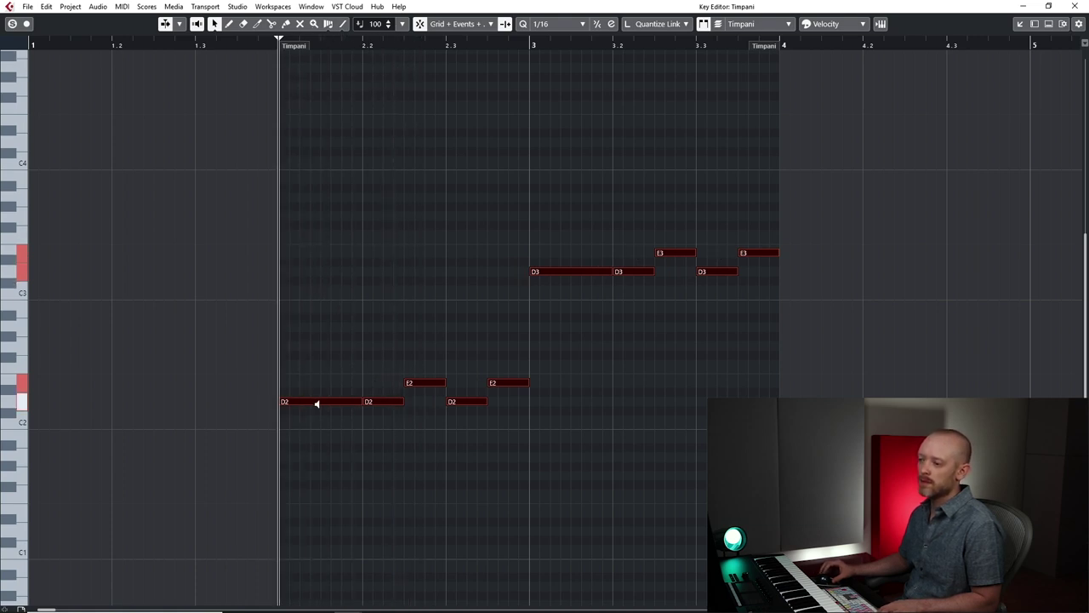
drag(320, 413, 320, 413)
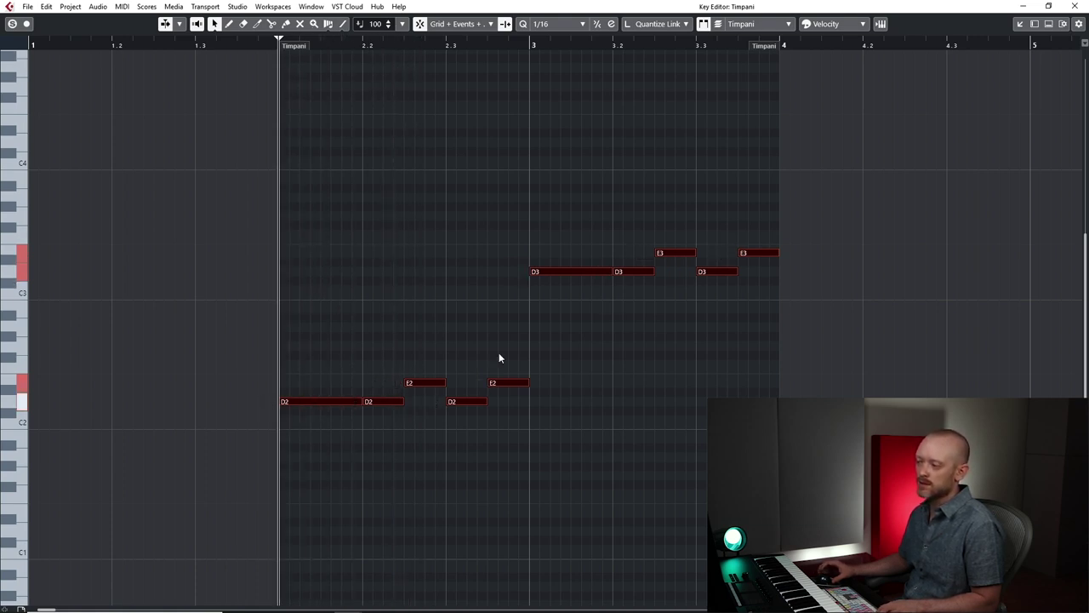
click(1070, 6)
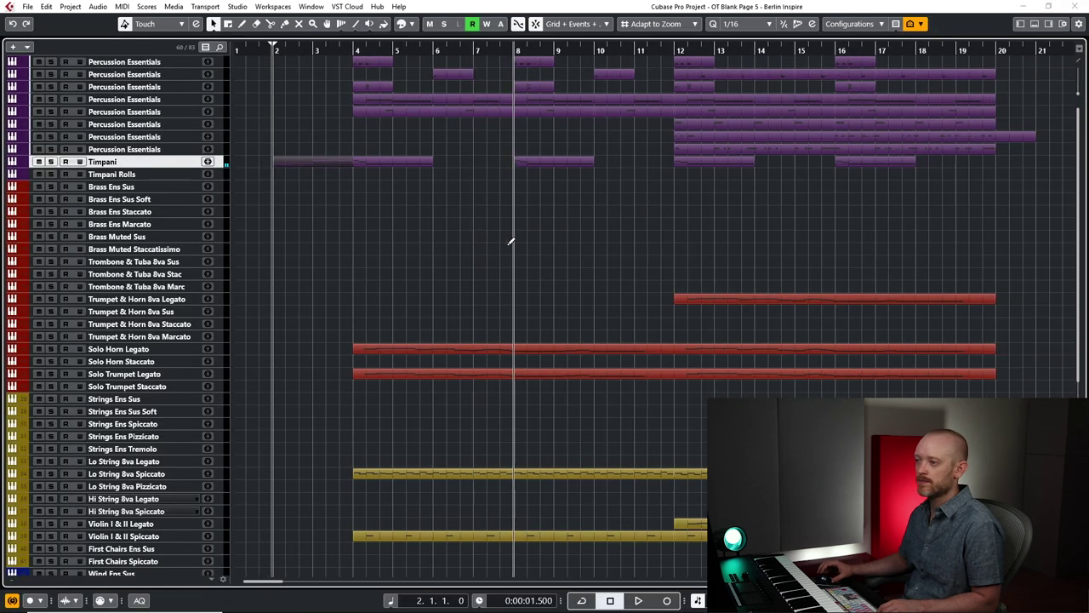
Play the timpani lead-in from bar 2 into the bar 4 entrance of the full arrangement.
drag(279, 135, 325, 179)
click(371, 160)
key(alt+space)
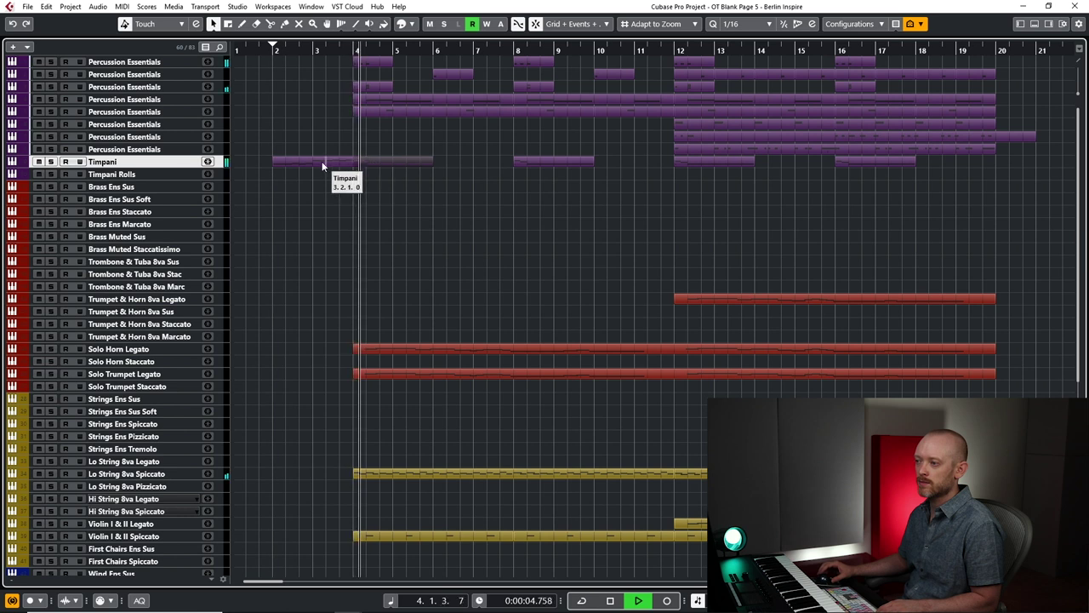
key(space)
click(315, 160)
key(alt+space)
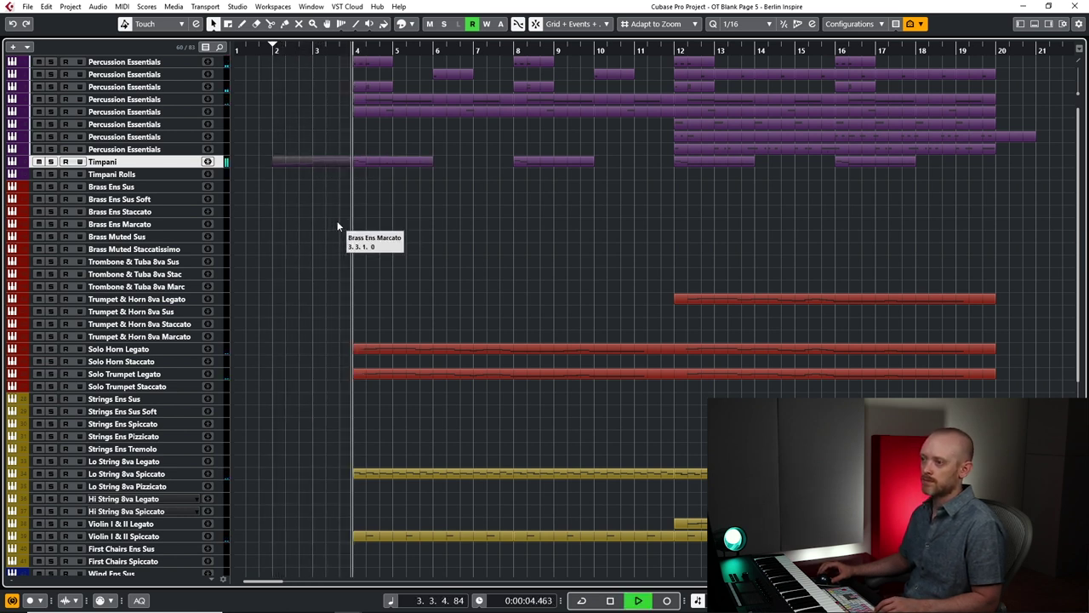
key(space)
Copy the timpani lead-in to the Full Orch Staccatissimo track at bar 2 and audition the copy in the editor.
scroll(337, 226, down, 5)
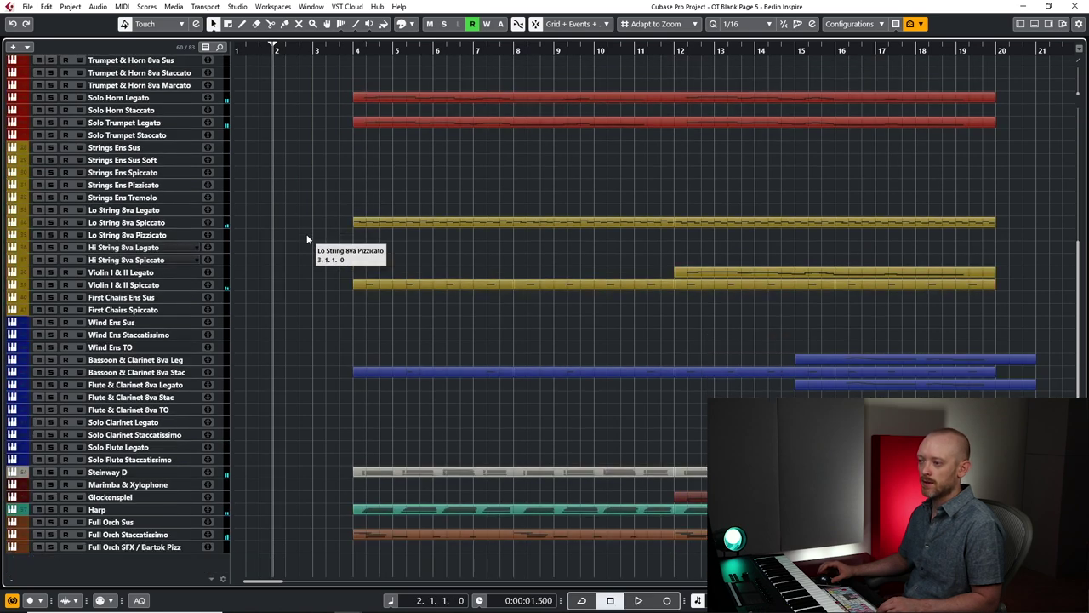
click(149, 535)
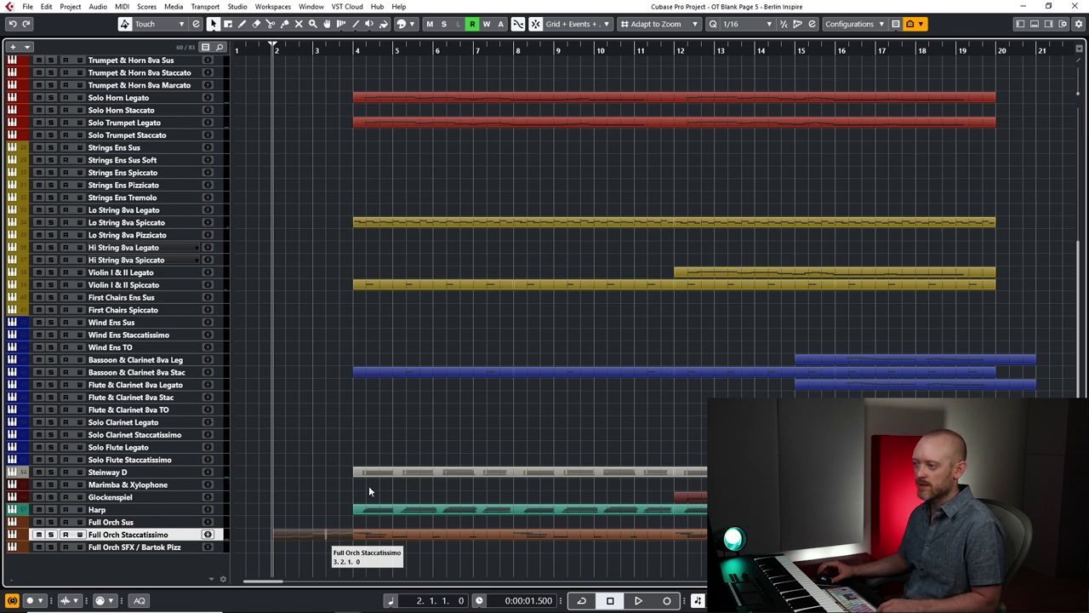
double_click(295, 529)
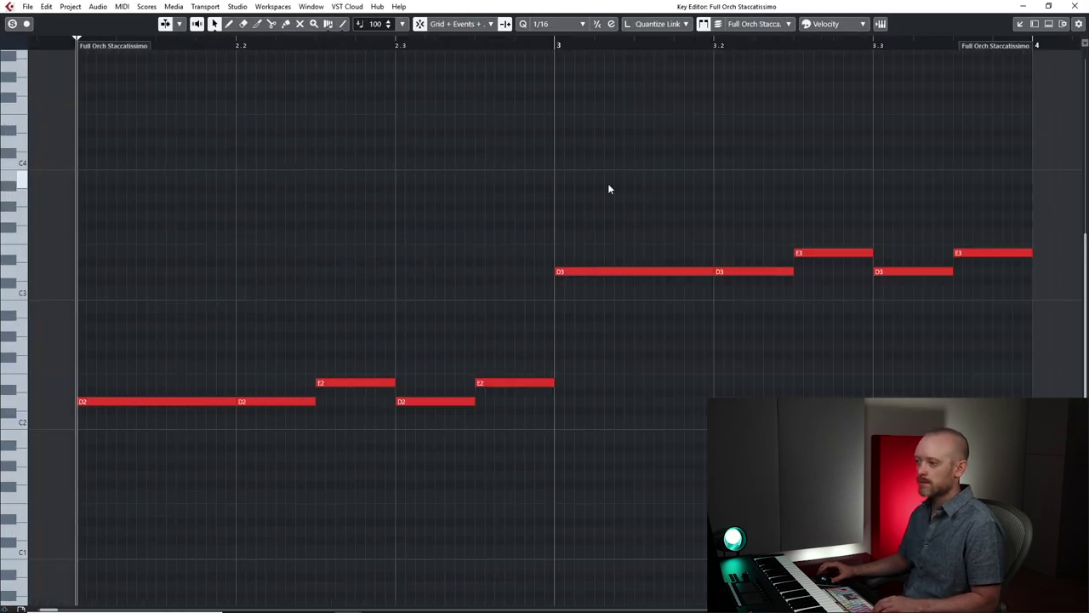
key(space)
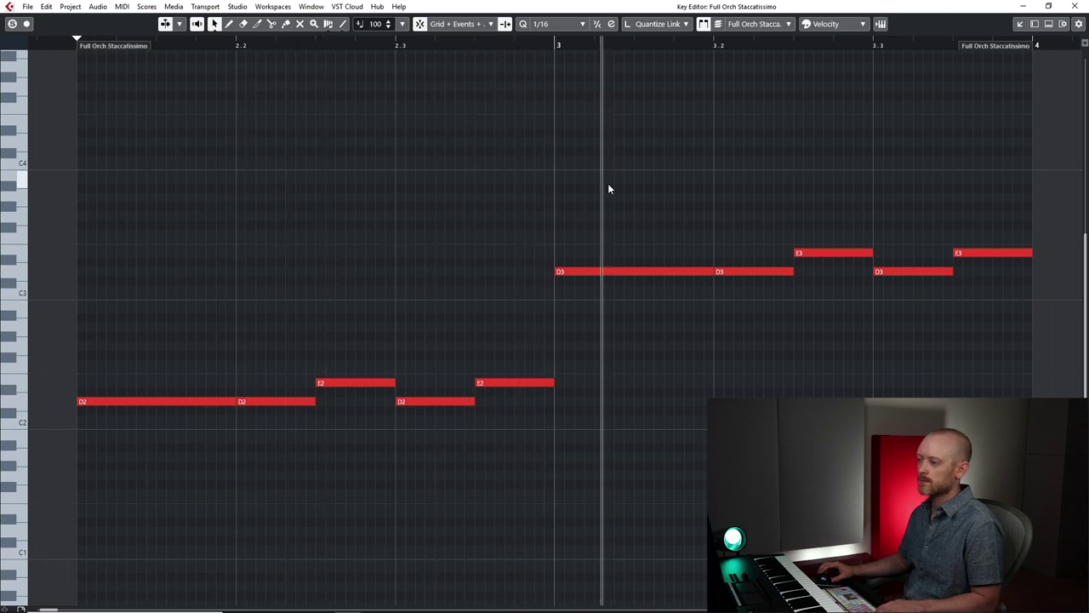
key(space)
Transpose the bar 3 notes of the Full Orch Staccatissimo part down an octave and delete its bar 2 notes.
drag(608, 183, 1034, 374)
key(shift+Down)
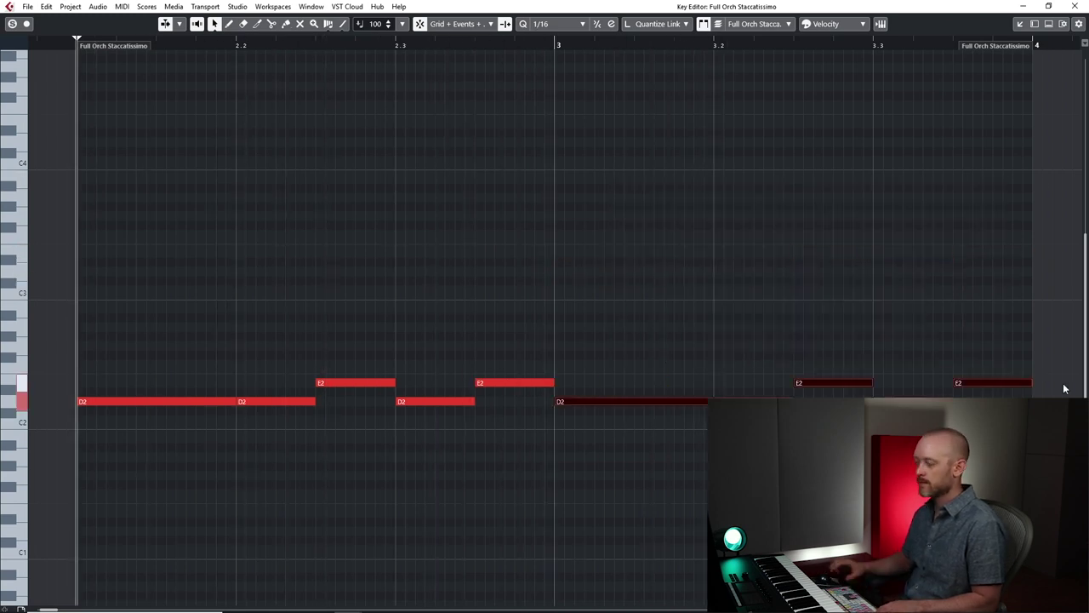
key(space)
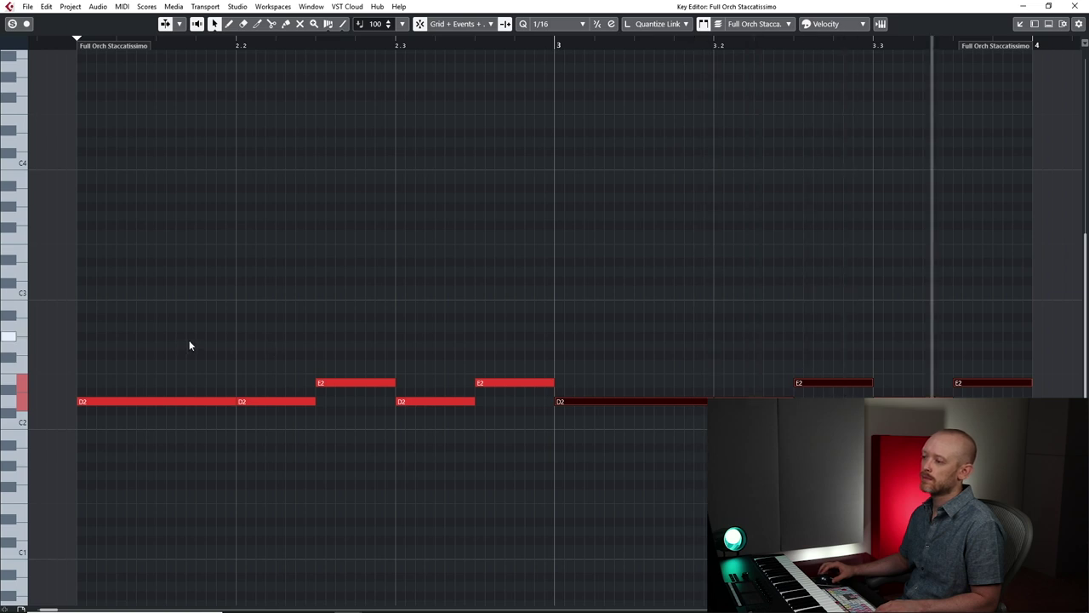
key(space)
drag(183, 343, 515, 467)
key(Delete)
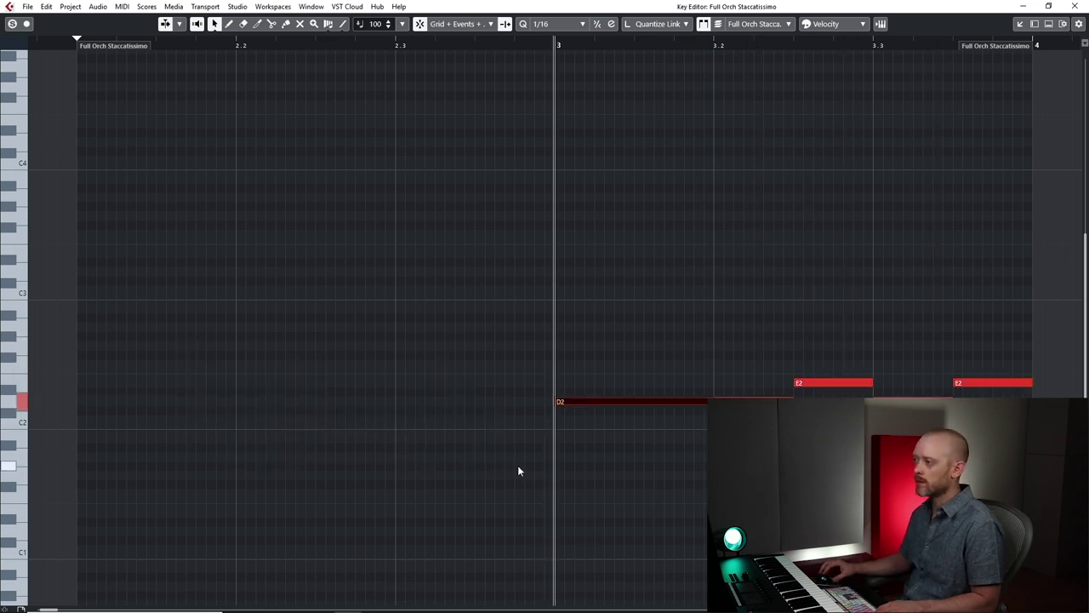
click(1077, 6)
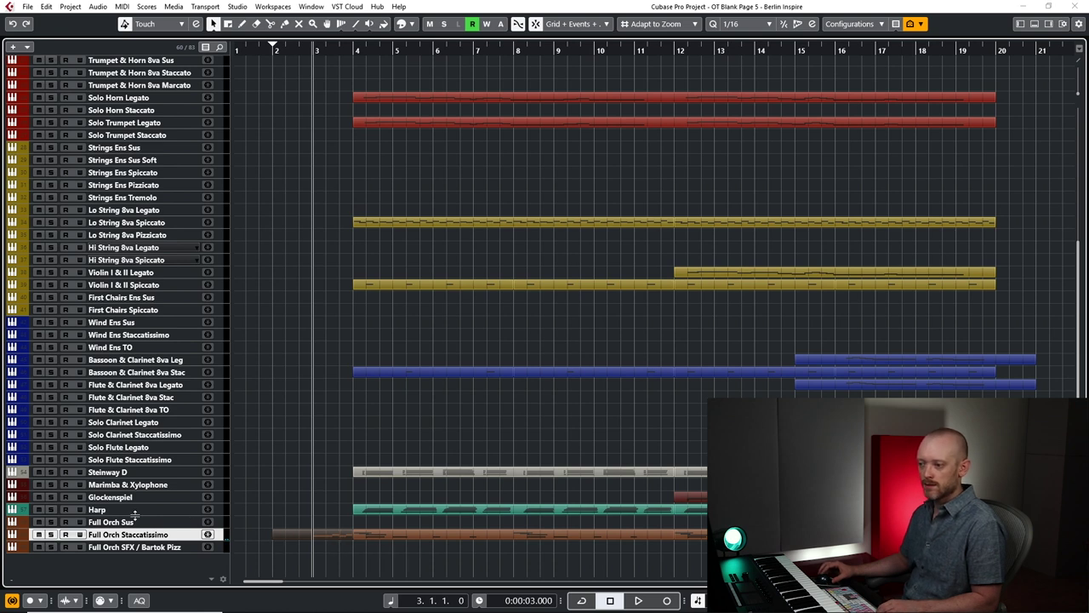
Paste the lead-in phrase onto the Marimba & Xylophone track at bar 2 and audition it from the bar 3 D2.
click(106, 485)
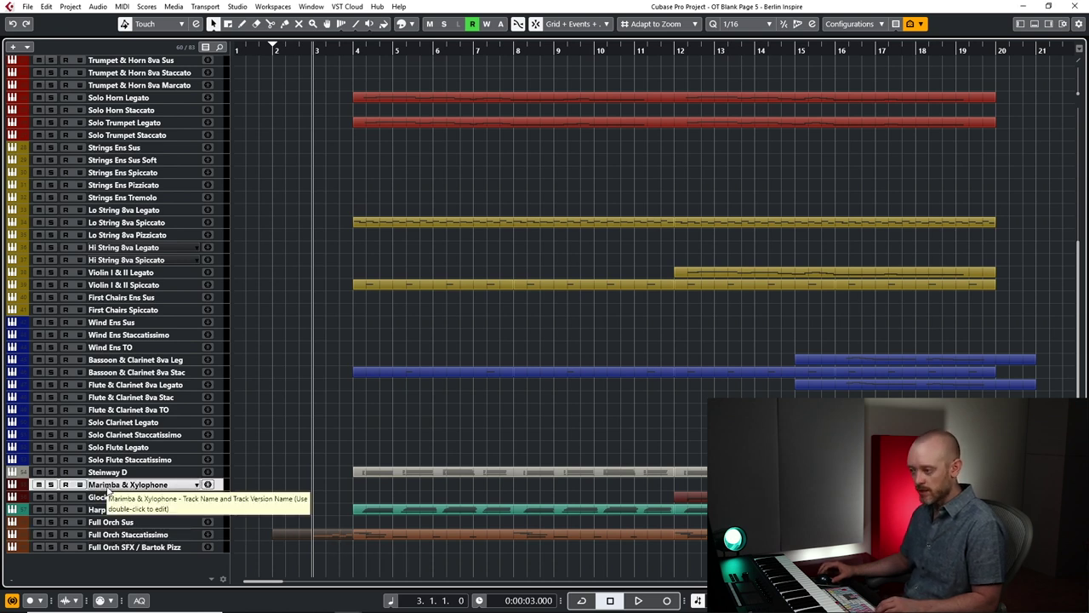
click(272, 493)
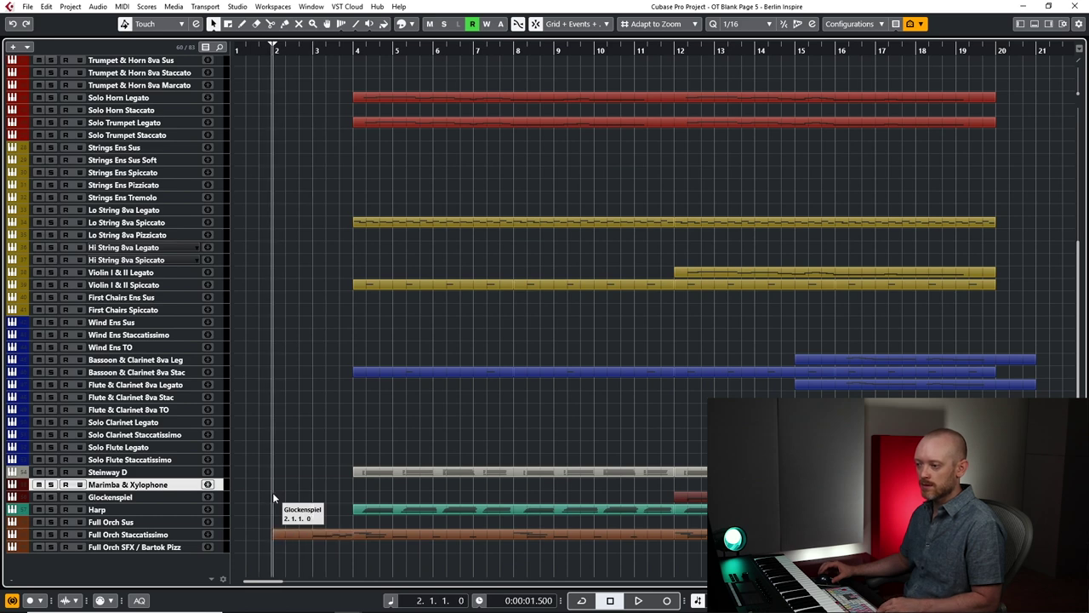
key(ctrl+v)
double_click(336, 483)
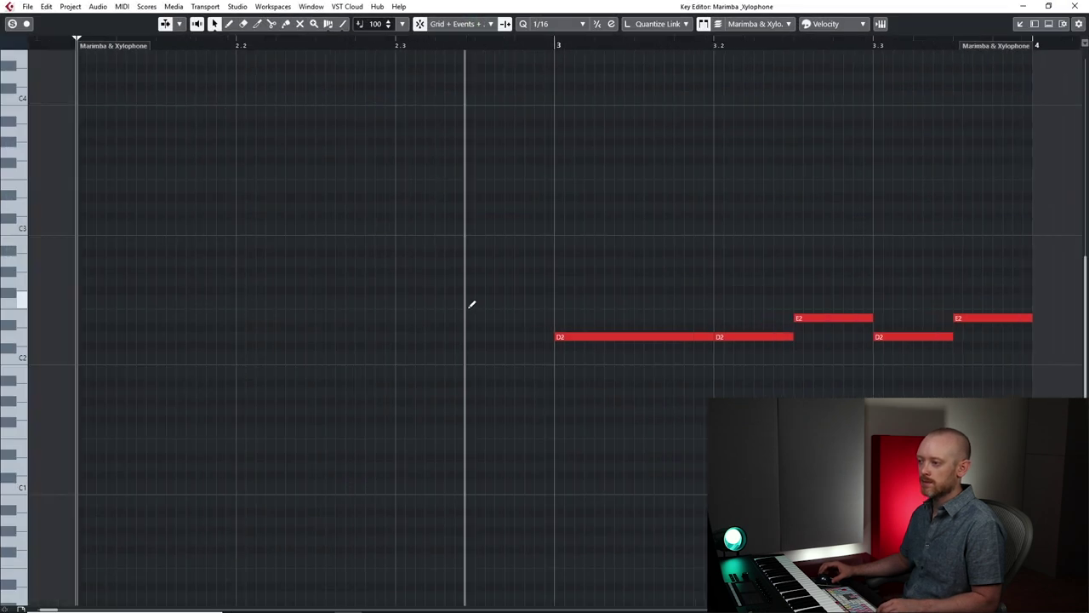
click(632, 339)
key(space)
key(space)
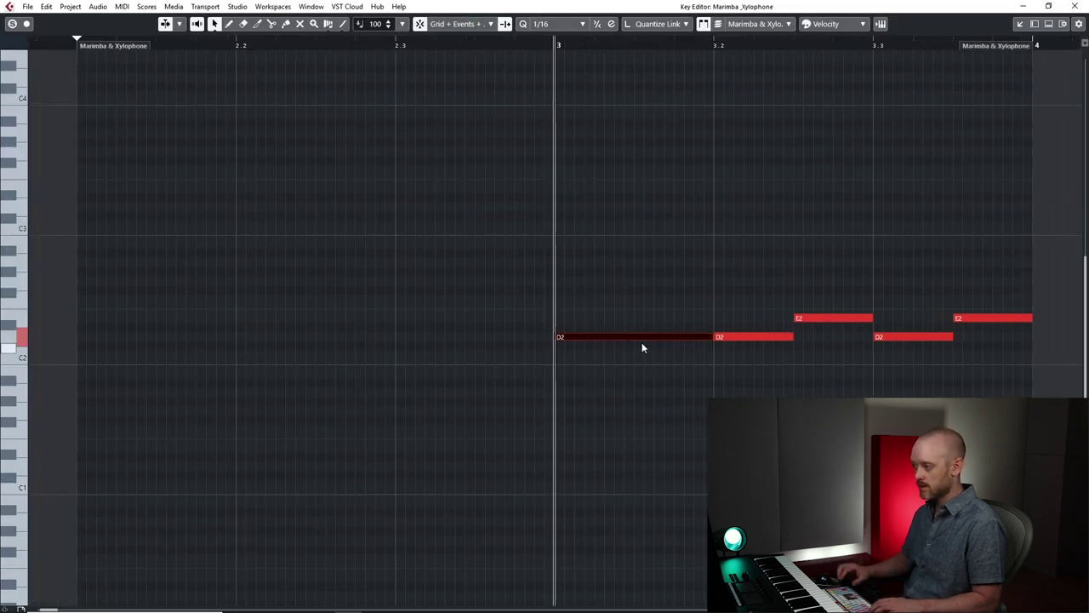
Transpose all the Marimba & Xylophone lead-in notes up two octaves to D4 and E4, auditioning each octave.
key(ctrl+a)
key(shift+Up)
key(space)
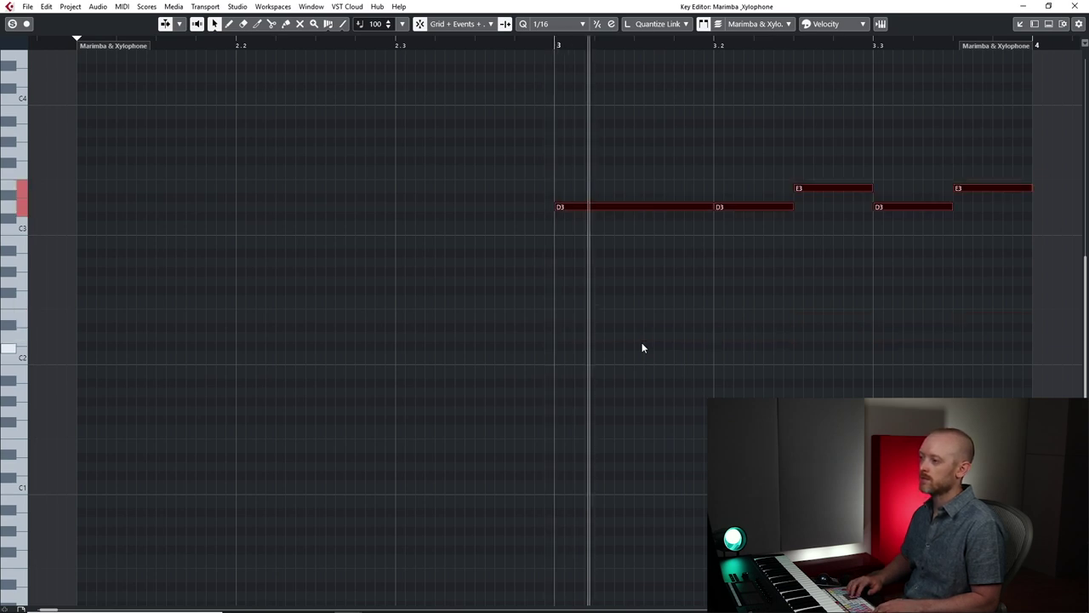
key(space)
key(shift+Up)
key(space)
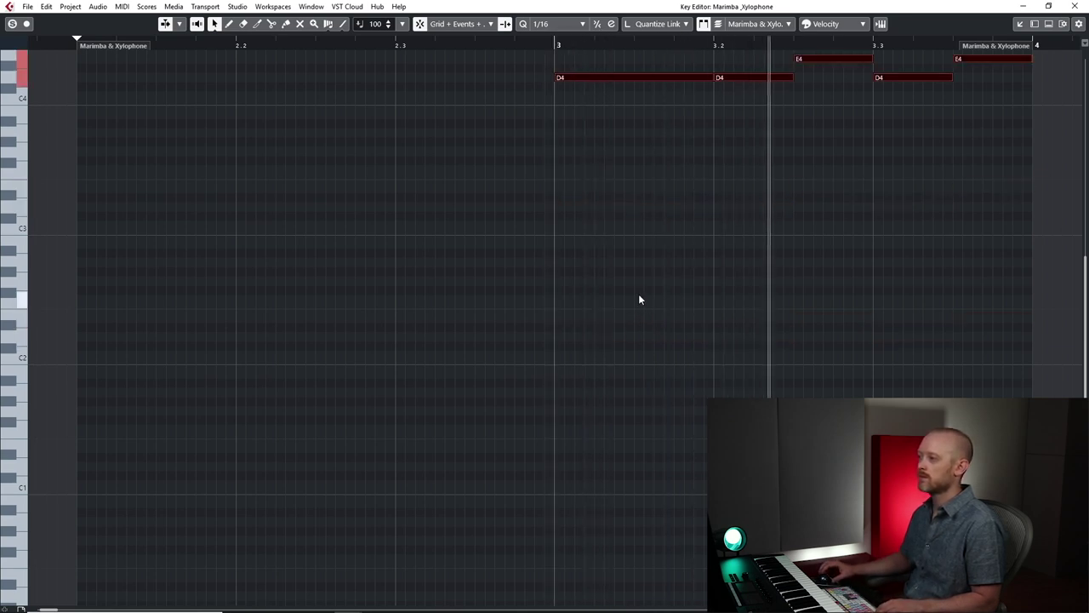
key(space)
Set the velocity of the Marimba & Xylophone notes to about 99, audition them and close the editor.
scroll(639, 286, up, 5)
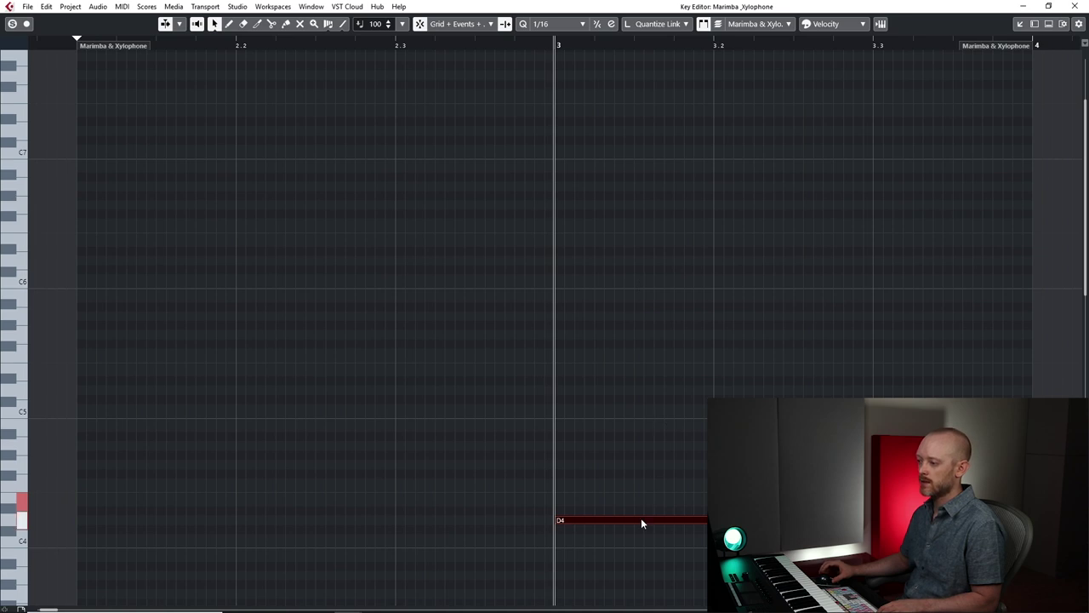
drag(642, 519, 643, 552)
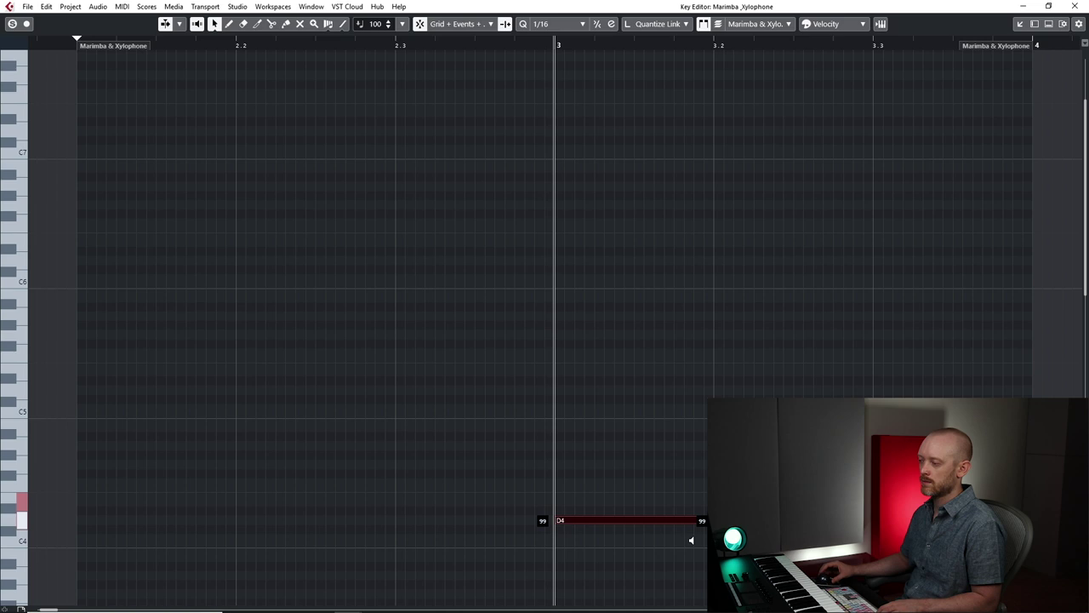
key(space)
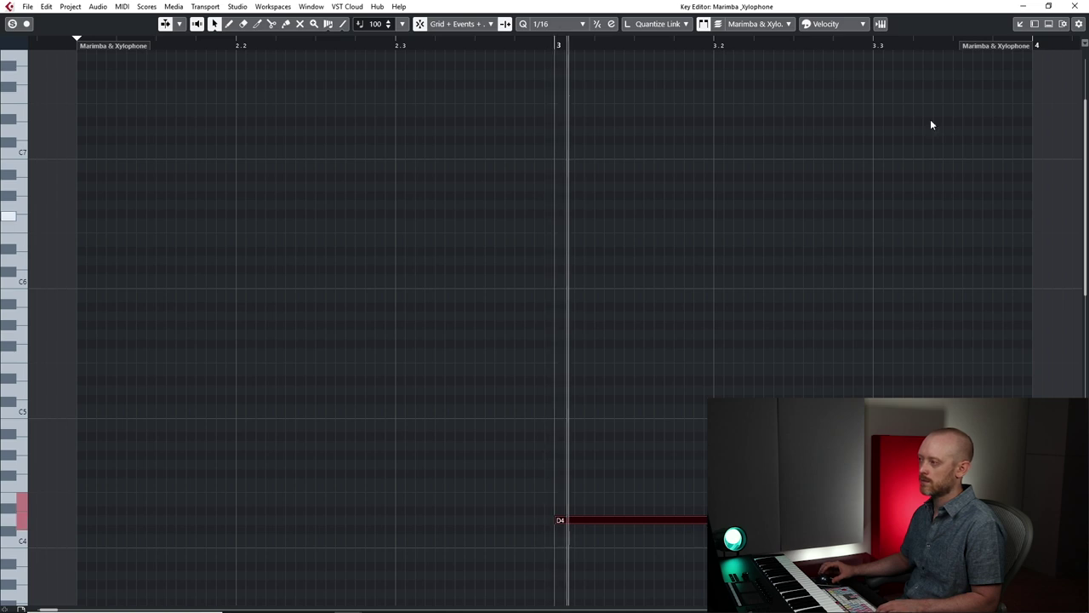
click(1074, 6)
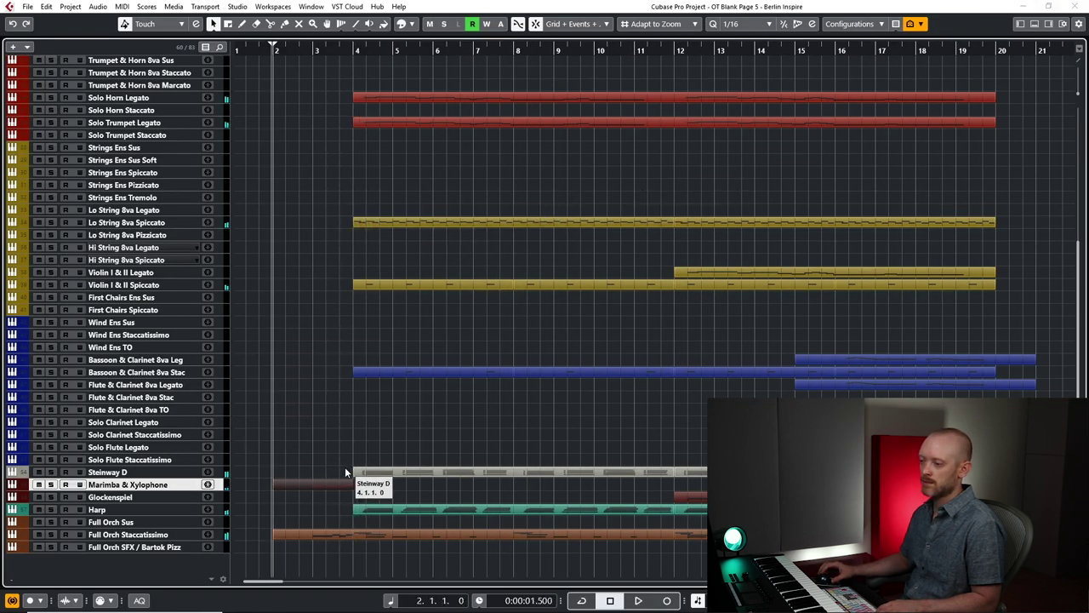
Play the lead-in from bar 2 into bar 4 with the marimba and full orchestra together.
key(space)
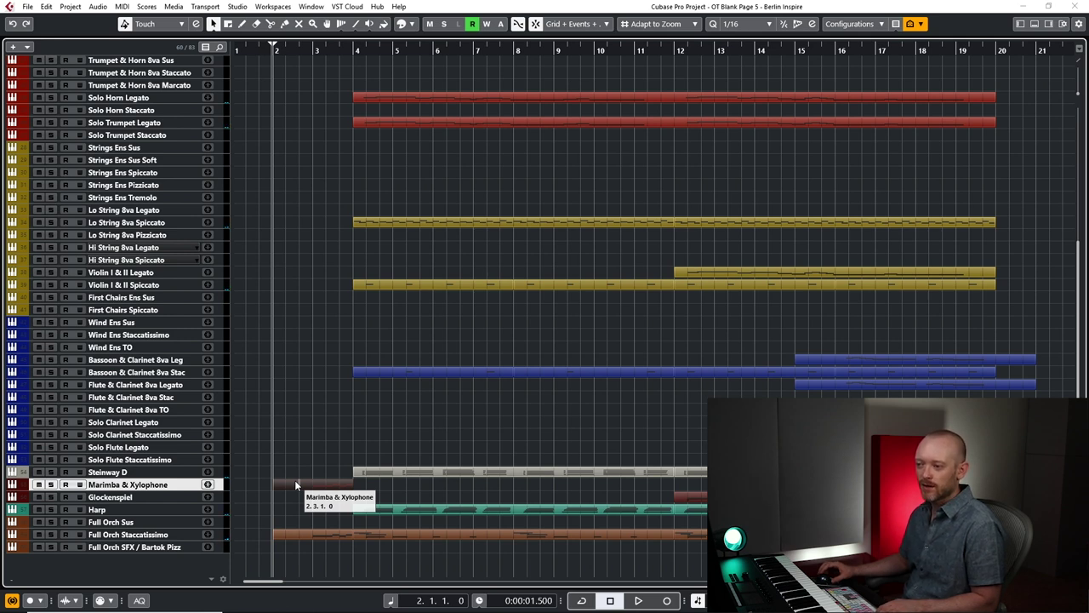
key(space)
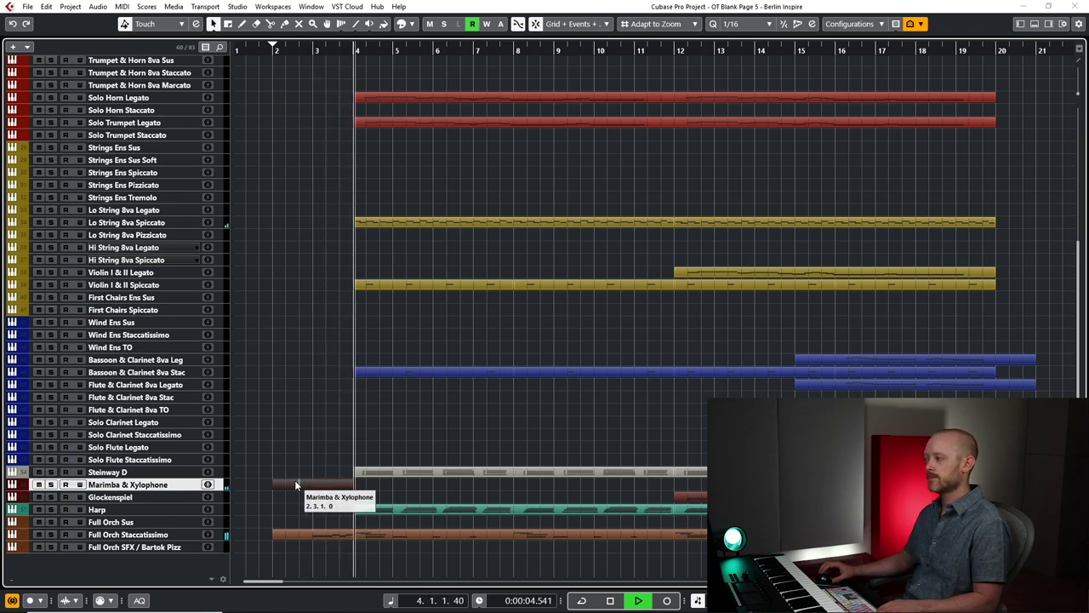
key(space)
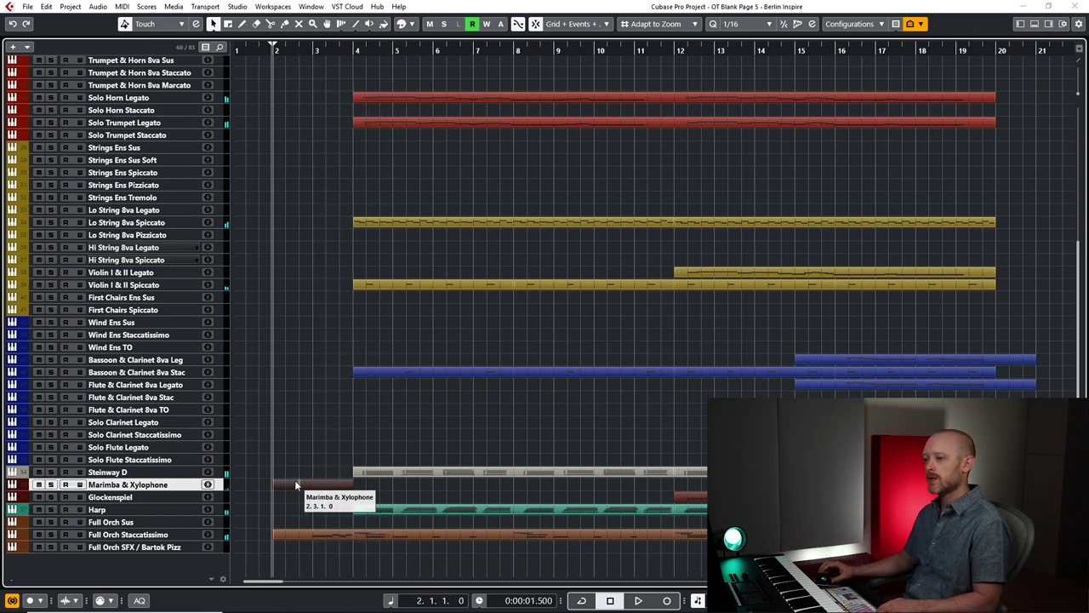
Copy the Marimba & Xylophone lead-in to the Hi String 8va Spiccato track at bar 2 and audition it.
drag(296, 485, 295, 258)
key(space)
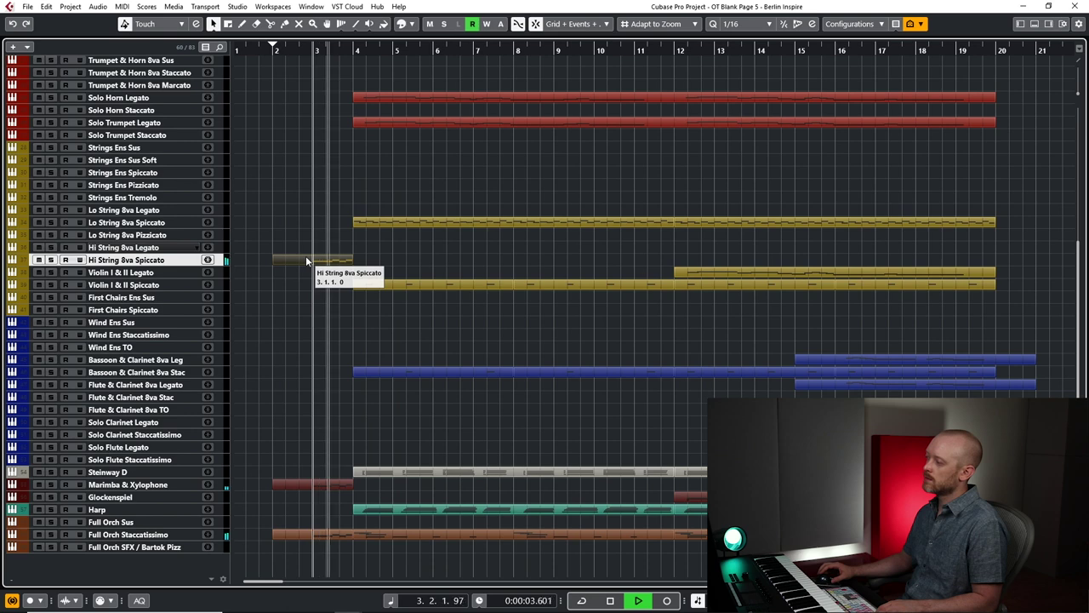
key(space)
Transpose all the Hi String 8va Spiccato lead-in notes down an octave to D3 and E3 and audition bar 3.
double_click(306, 260)
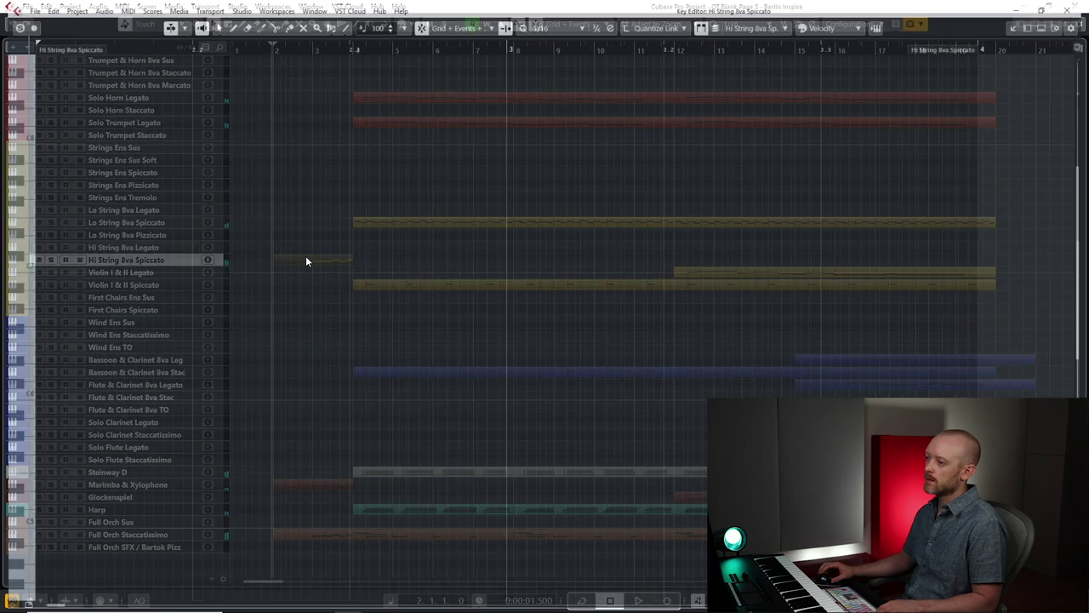
key(ctrl+a)
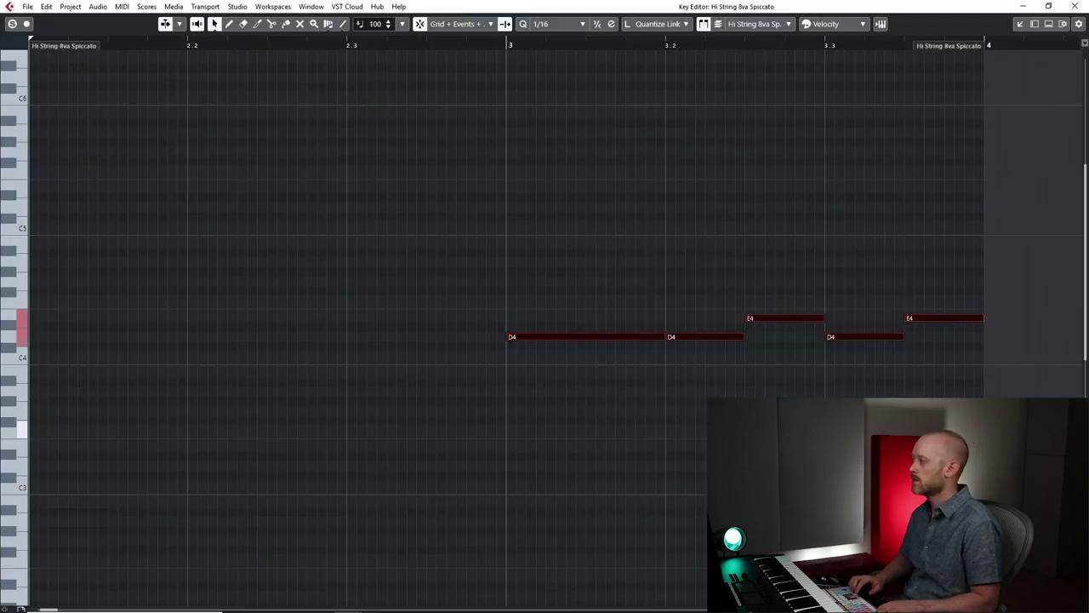
key(shift+Down)
key(l)
key(space)
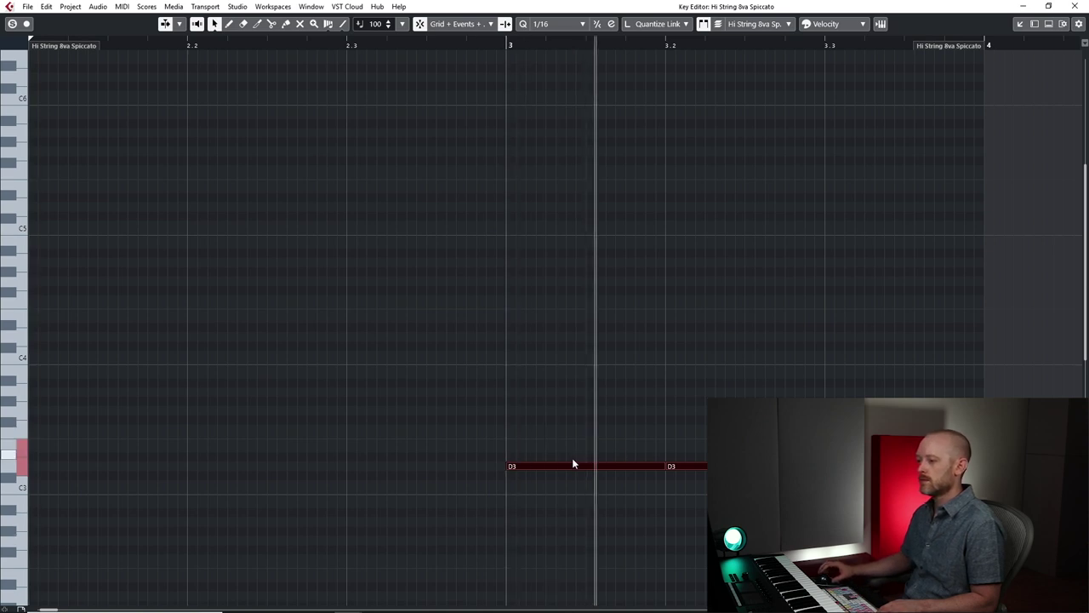
key(space)
Lower the velocity of the Hi String 8va Spiccato notes to about 38, audition them and close the editor.
ctrl+shift+drag(564, 464, 566, 489)
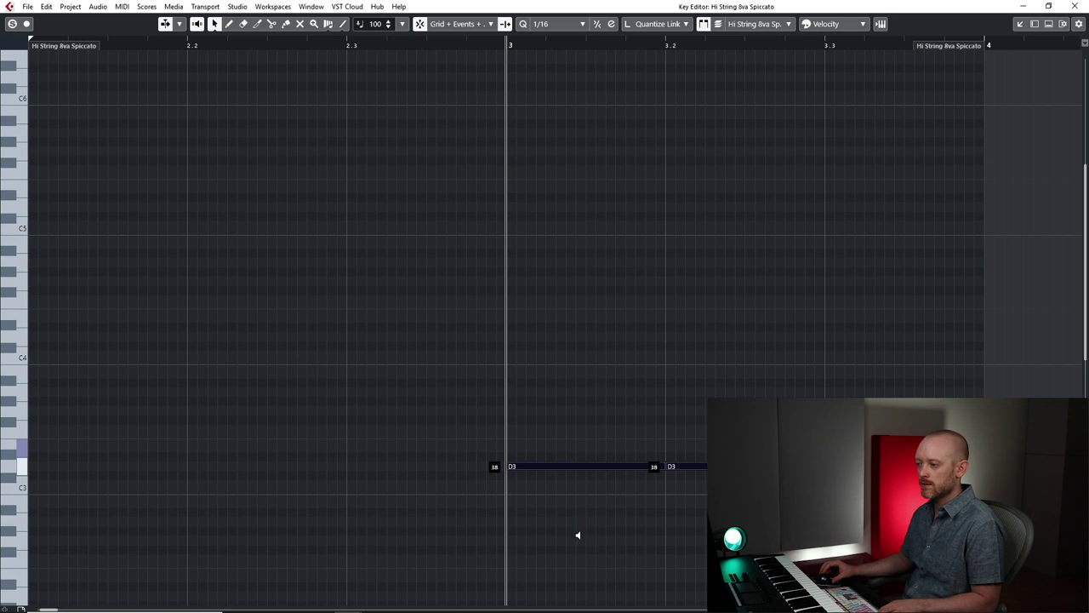
key(space)
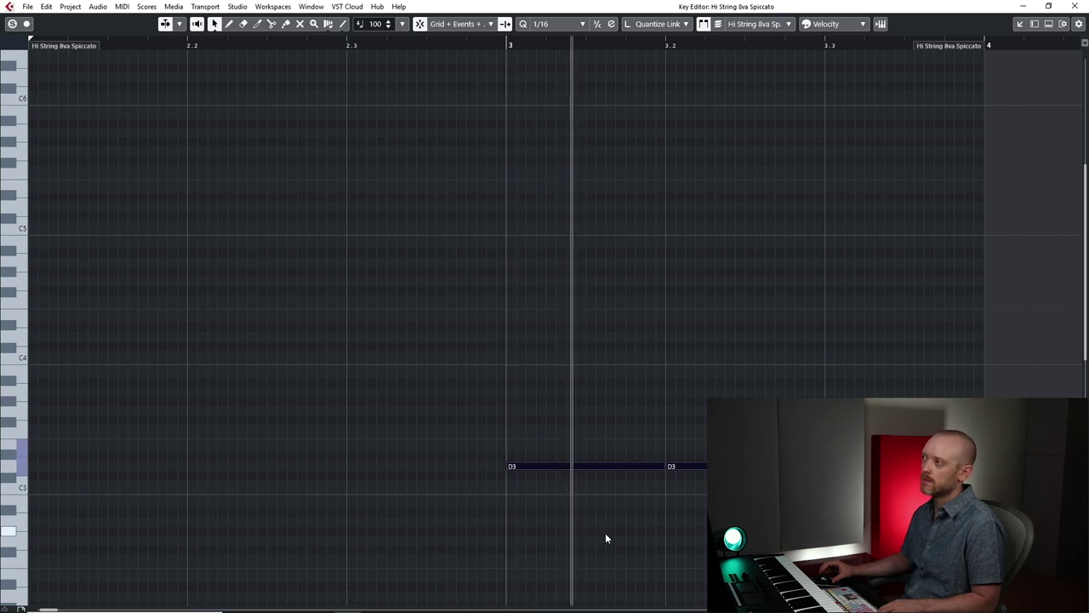
key(space)
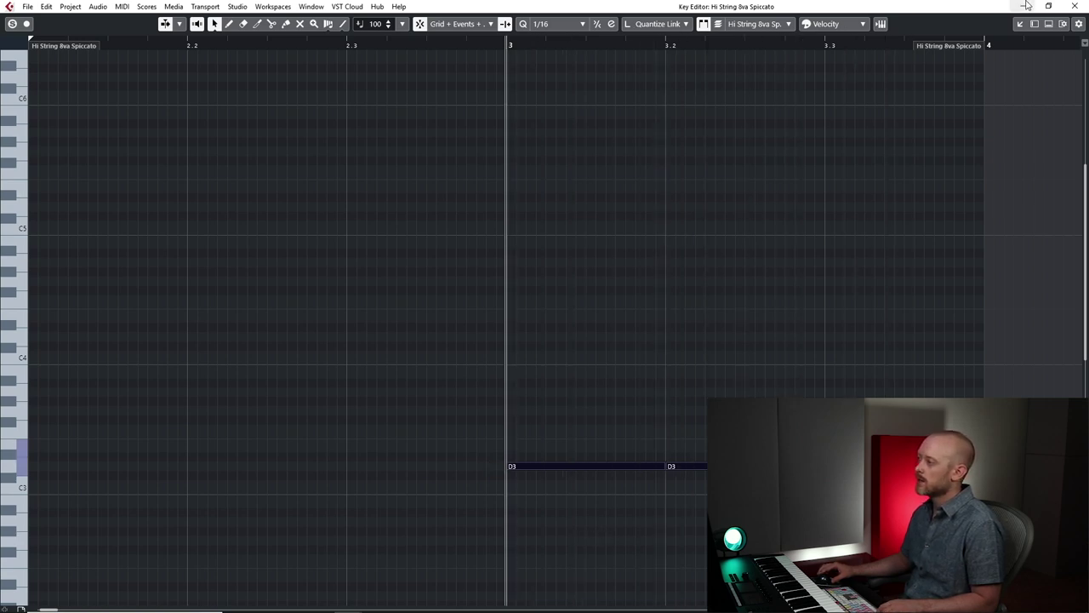
click(1072, 6)
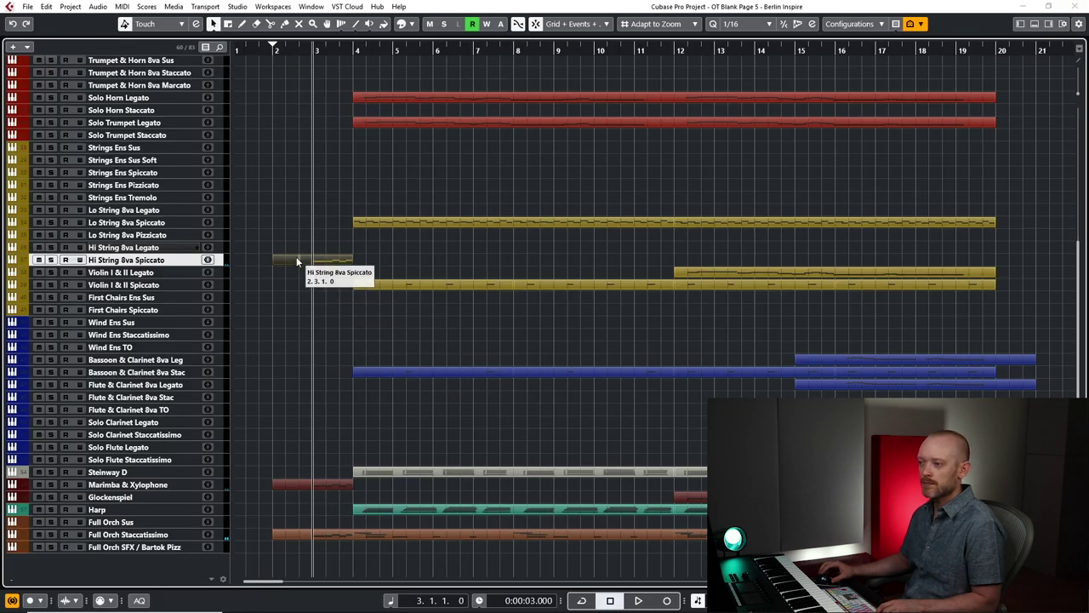
Copy the Hi String 8va Spiccato lead-in to the Strings Ens Spiccato track at bar 2 and audition it in the editor.
drag(297, 259, 301, 173)
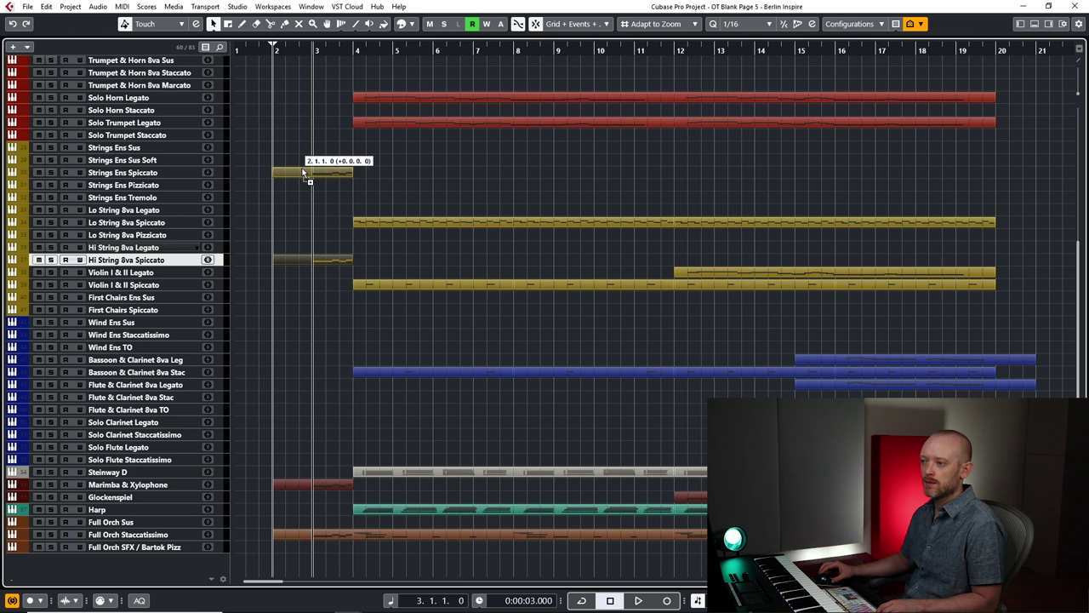
drag(301, 173, 301, 172)
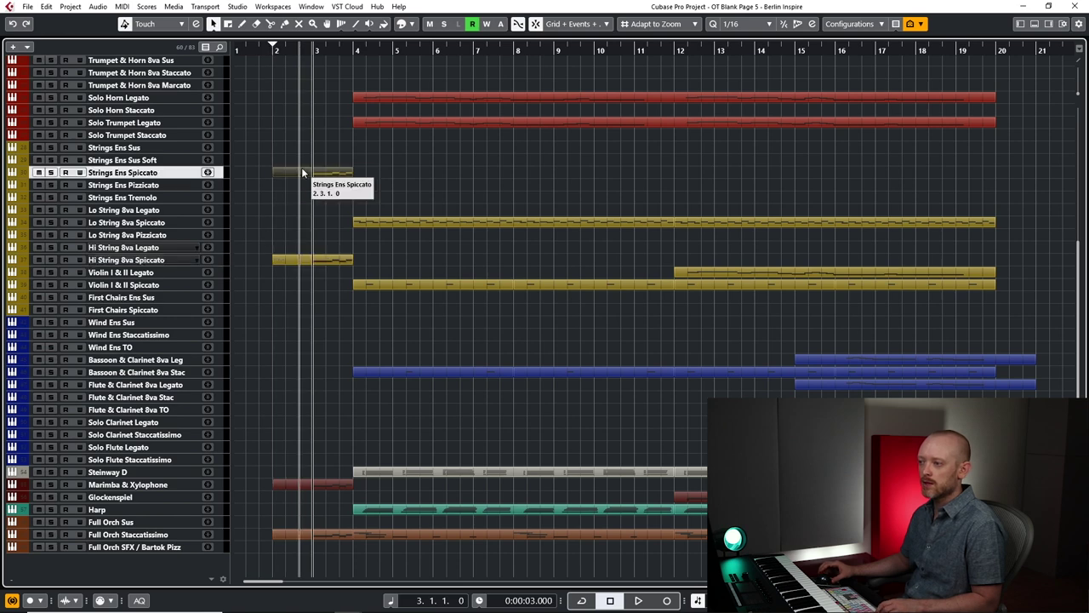
double_click(302, 173)
key(space)
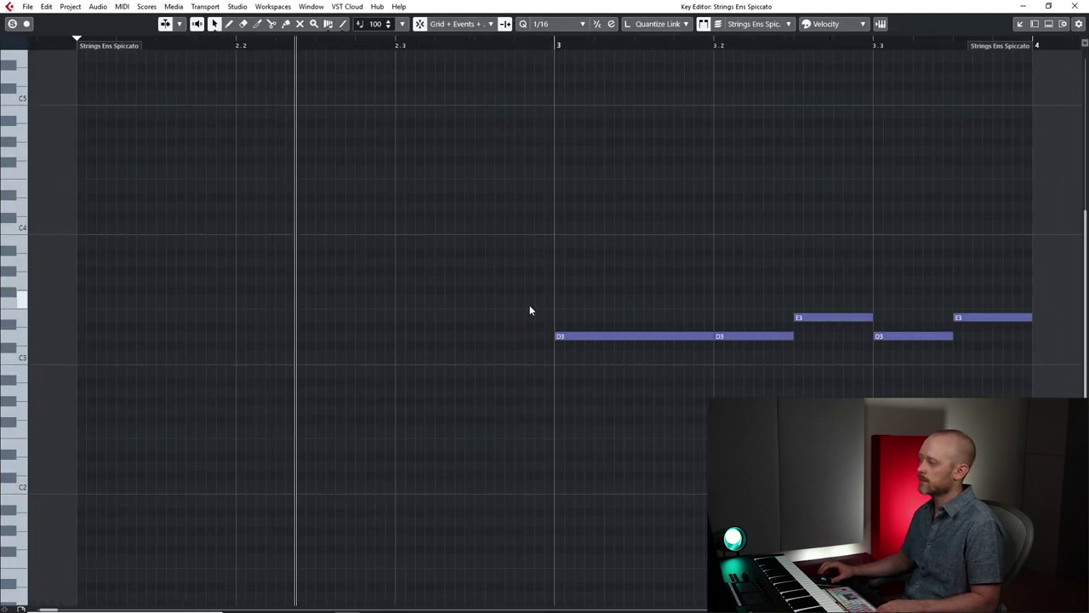
key(space)
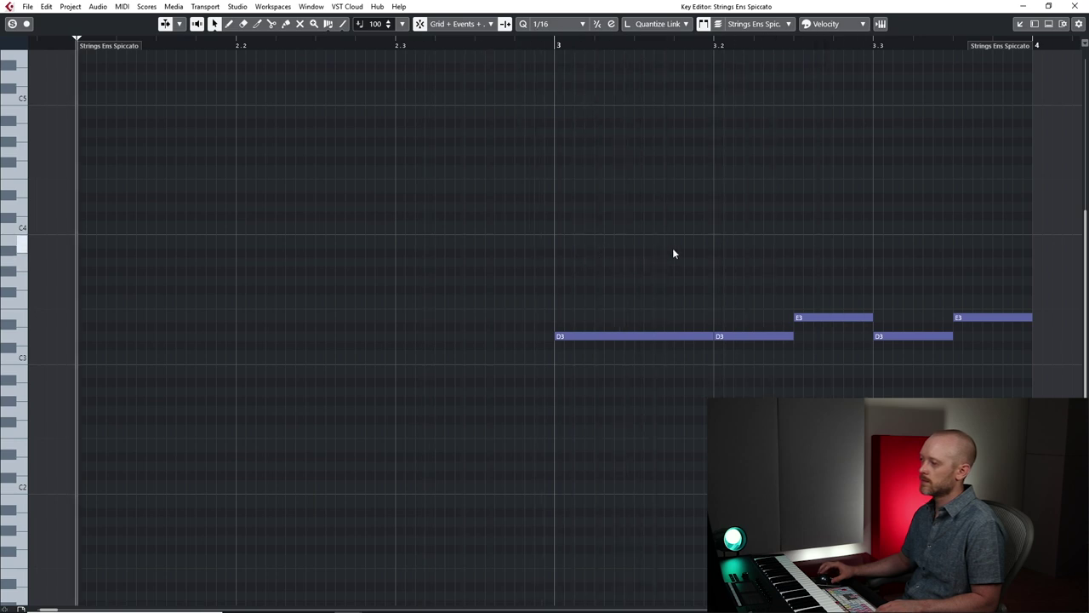
Transpose the bar 3 notes of the Strings Ens Spiccato part down an octave to D2 and E2 and audition them.
drag(672, 250, 1055, 430)
key(shift+Down)
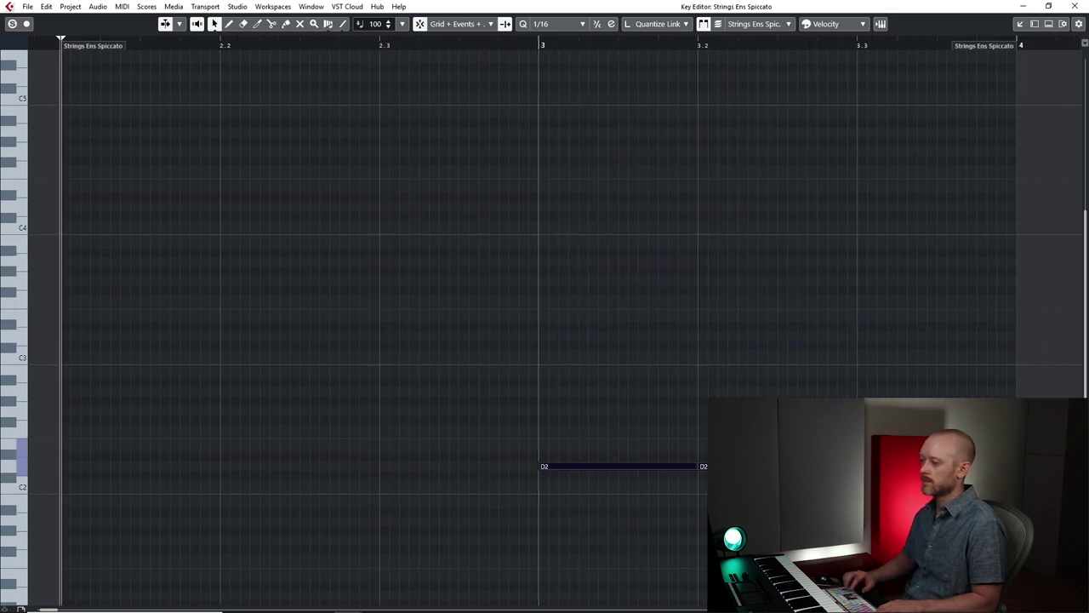
key(space)
key(space)
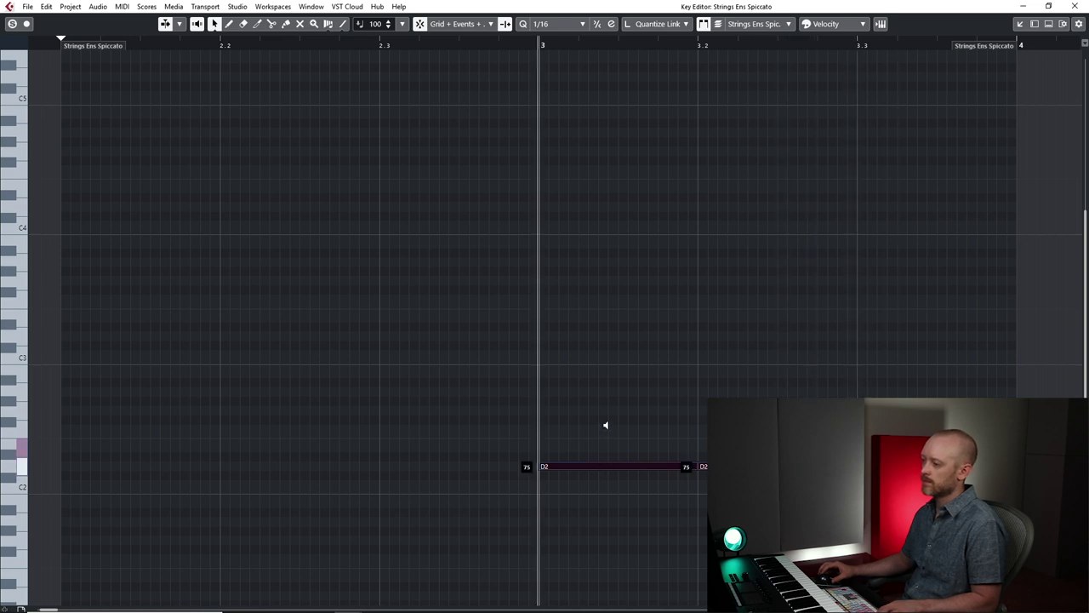
Raise the velocity of the Strings Ens Spiccato notes to about 75 and audition them.
drag(605, 430, 606, 426)
key(space)
key(space)
Copy the Strings Ens Spiccato bar 3 phrase to bar 2, play both bars and close the editor.
alt+drag(606, 468, 134, 470)
key(space)
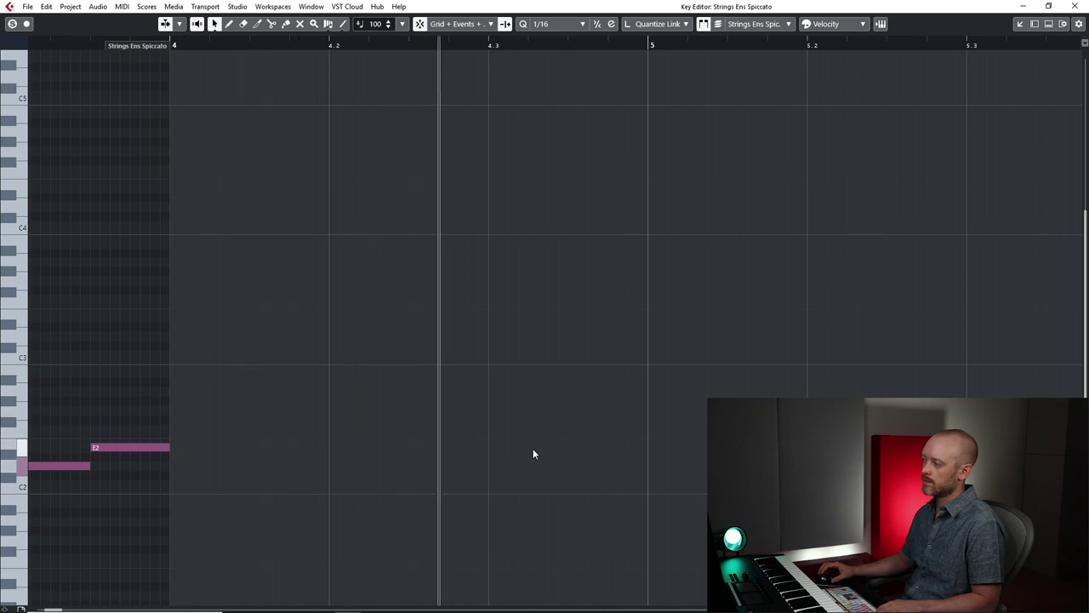
key(space)
scroll(533, 453, right, 1)
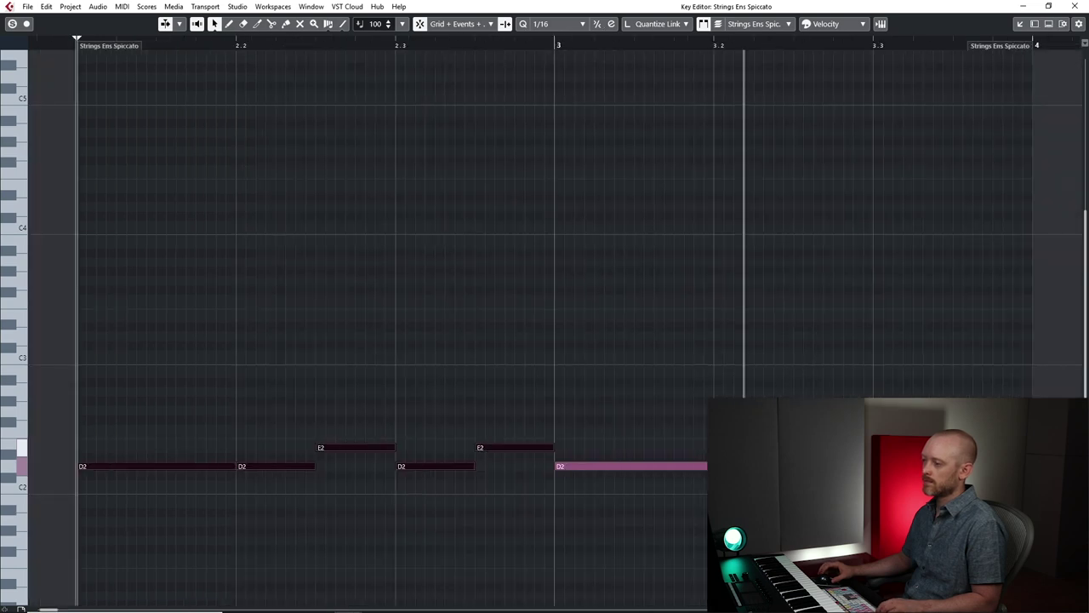
click(1085, 6)
Stop playback and copy the first visible Percussion Essentials track's bar 4 event to bar 2.
scroll(342, 199, up, 5)
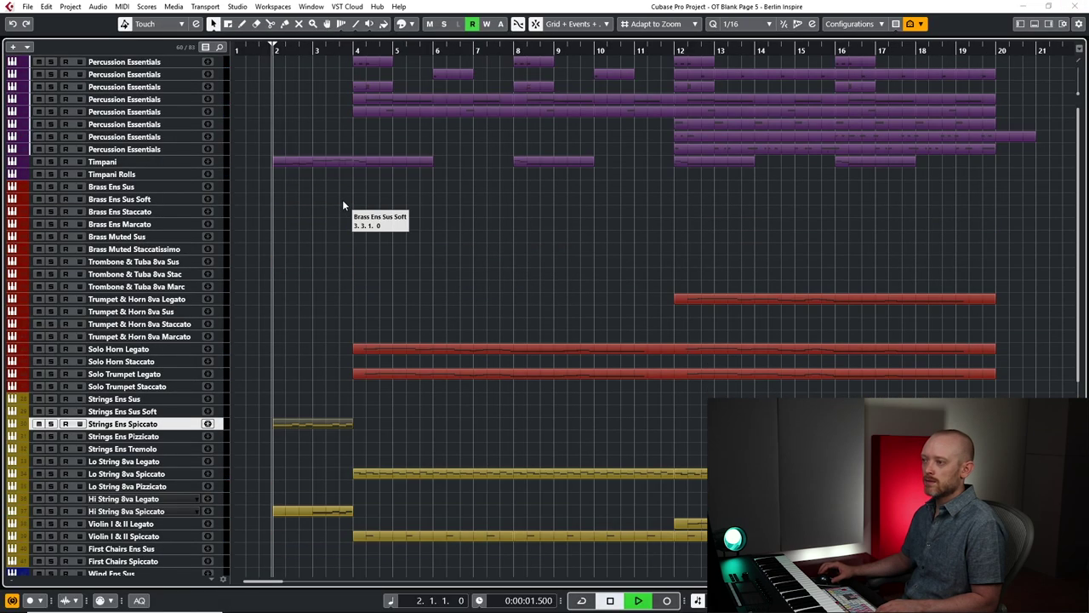
key(space)
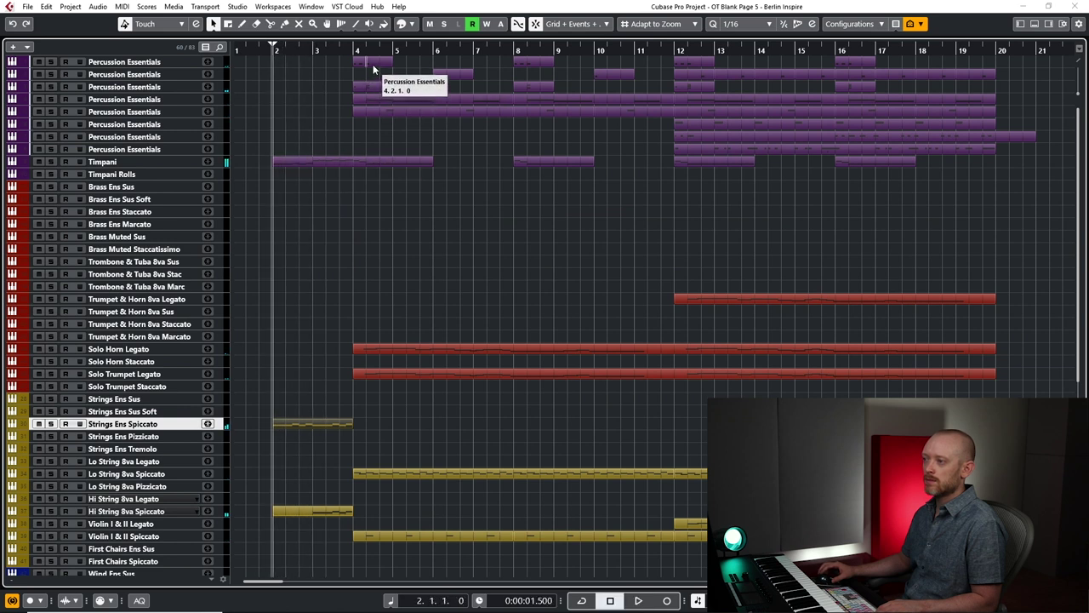
drag(373, 64, 289, 64)
Delete every note except the first C0 from the copied Percussion Essentials event at bar 2 and audition the remaining hit.
double_click(288, 64)
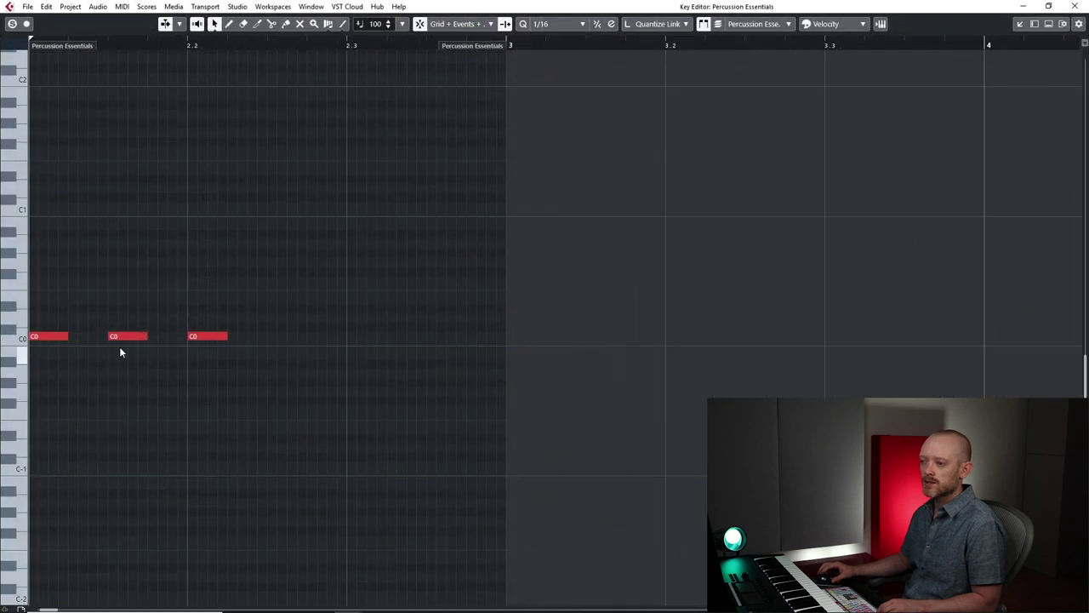
drag(316, 350, 417, 373)
key(Delete)
key(space)
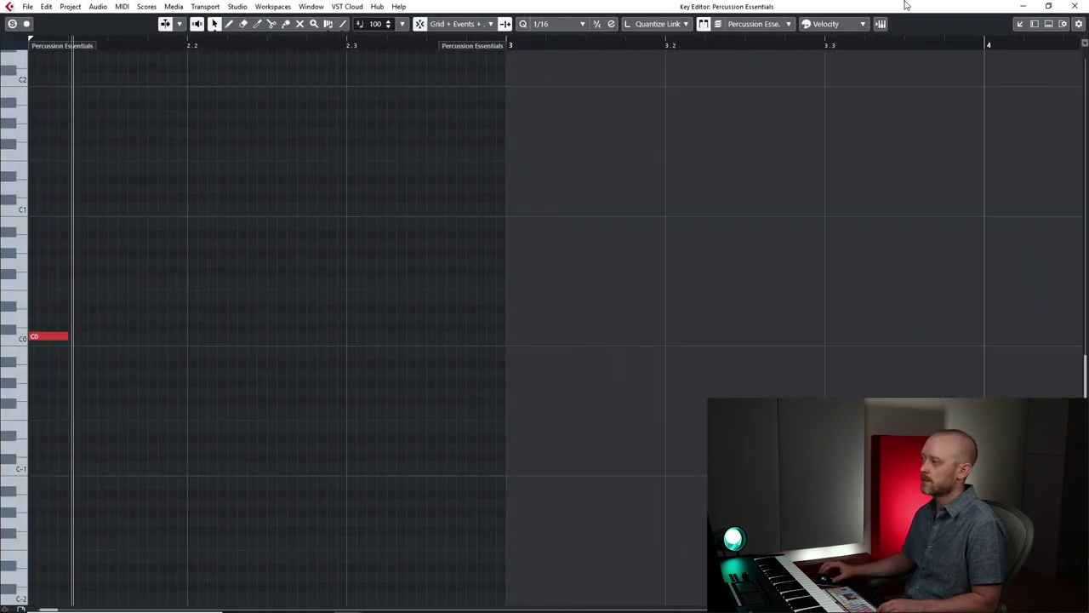
key(Escape)
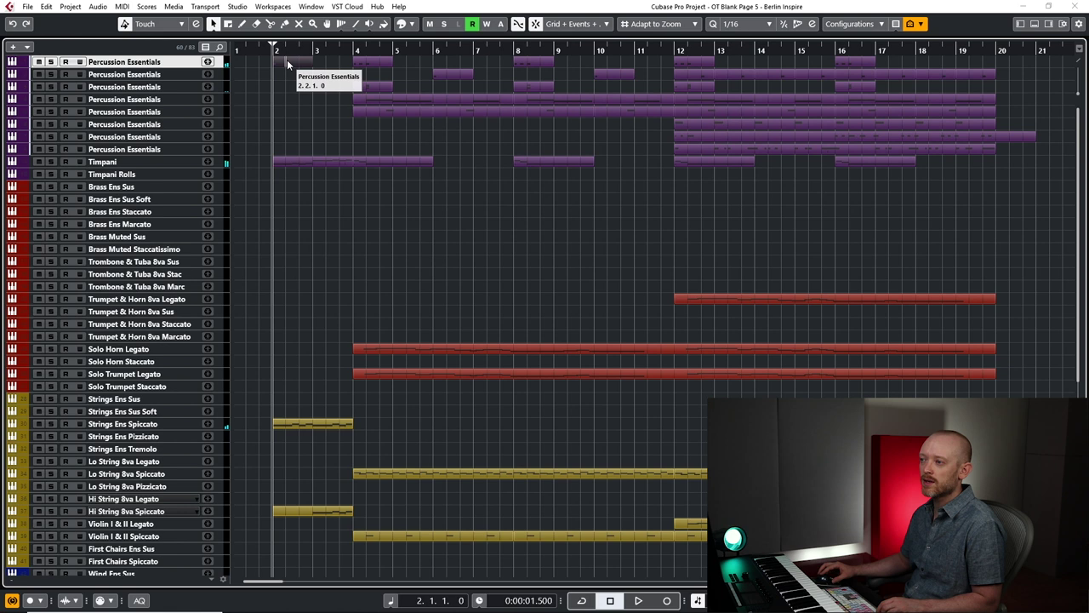
Repeat the bar 2 percussion event at bar 3 and copy the next Percussion Essentials track's bar 6 event to bar 2.
click(287, 60)
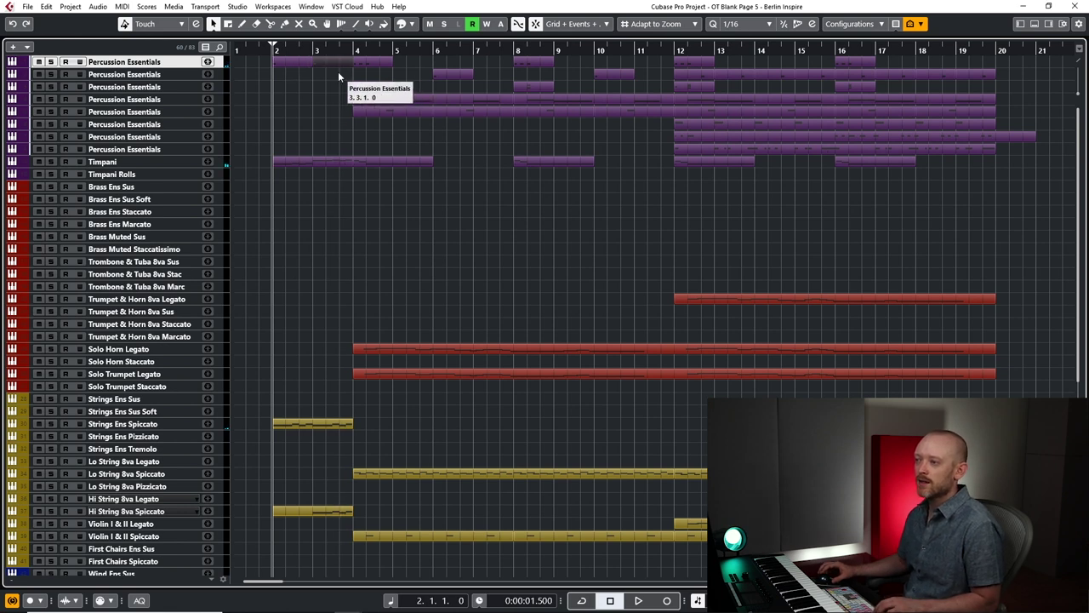
click(379, 84)
click(443, 74)
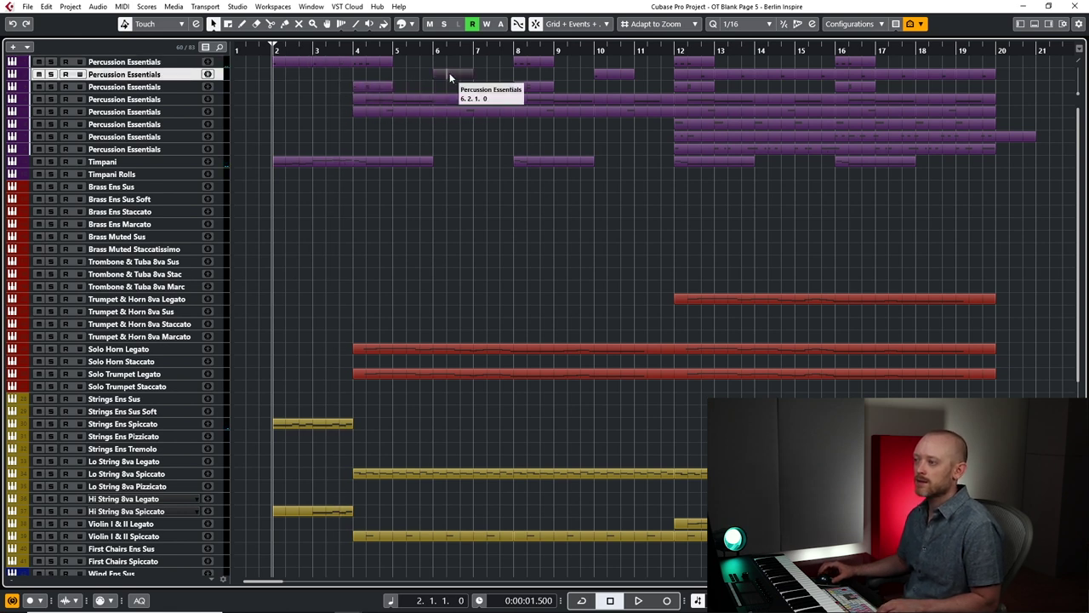
drag(449, 72, 283, 71)
Play the layered lead-in from bar 2 through the bar 4 entrance into bar 5.
key(space)
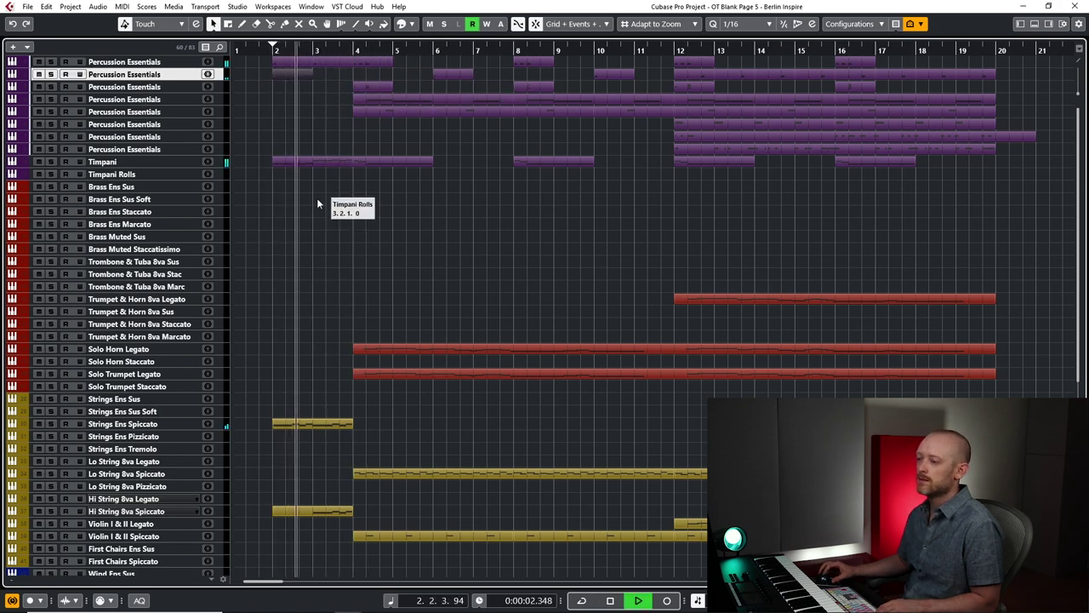
scroll(269, 228, down, 6)
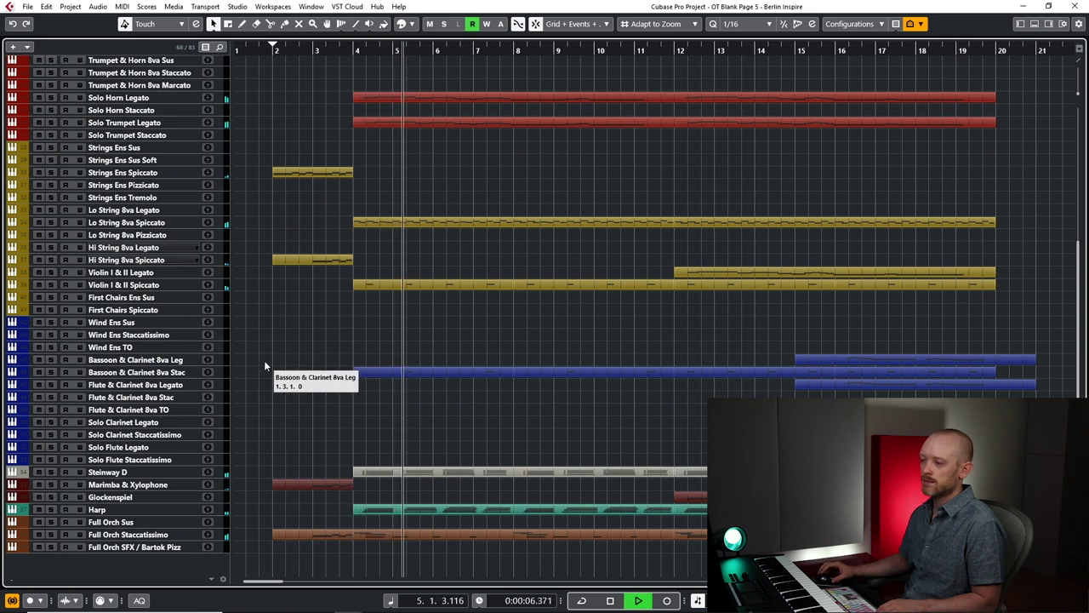
key(space)
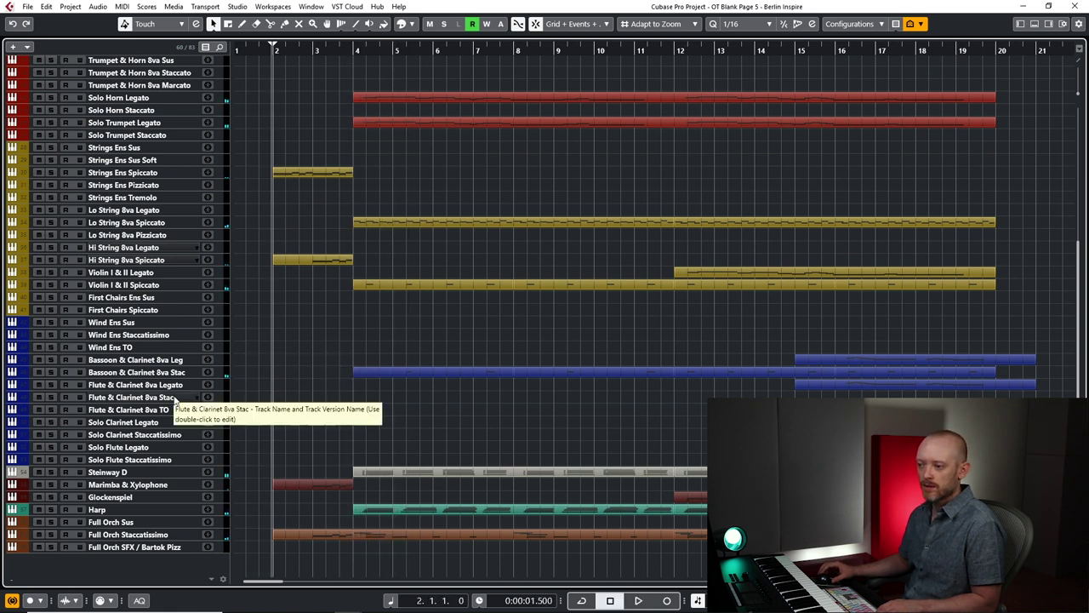
Rehearse over the lead-in from bar 2, then record a part on the Wind Ens Staccatissimo track into bar 4.
click(138, 337)
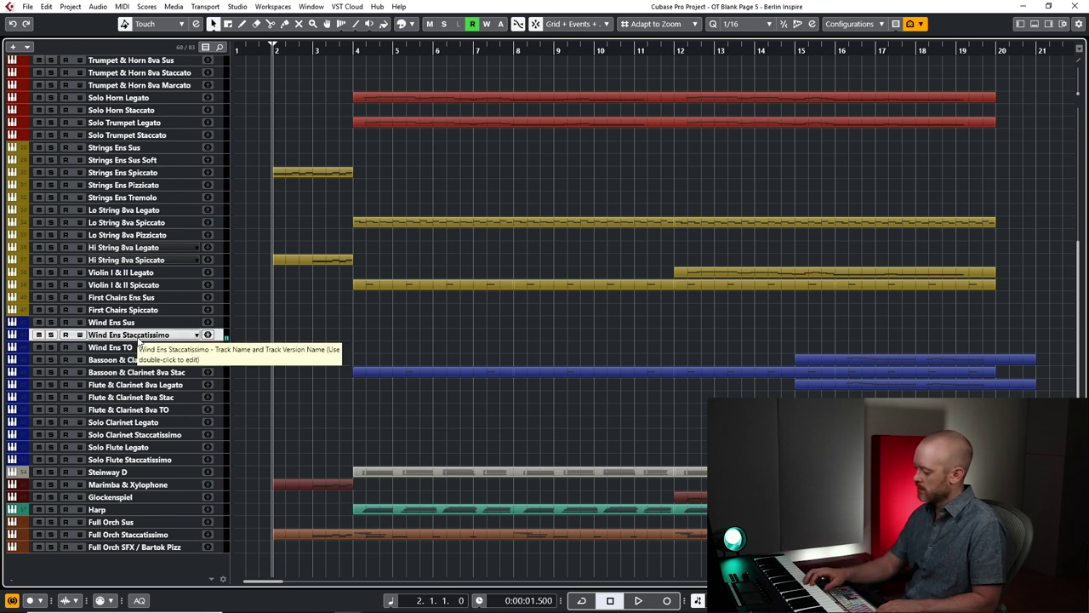
key(space)
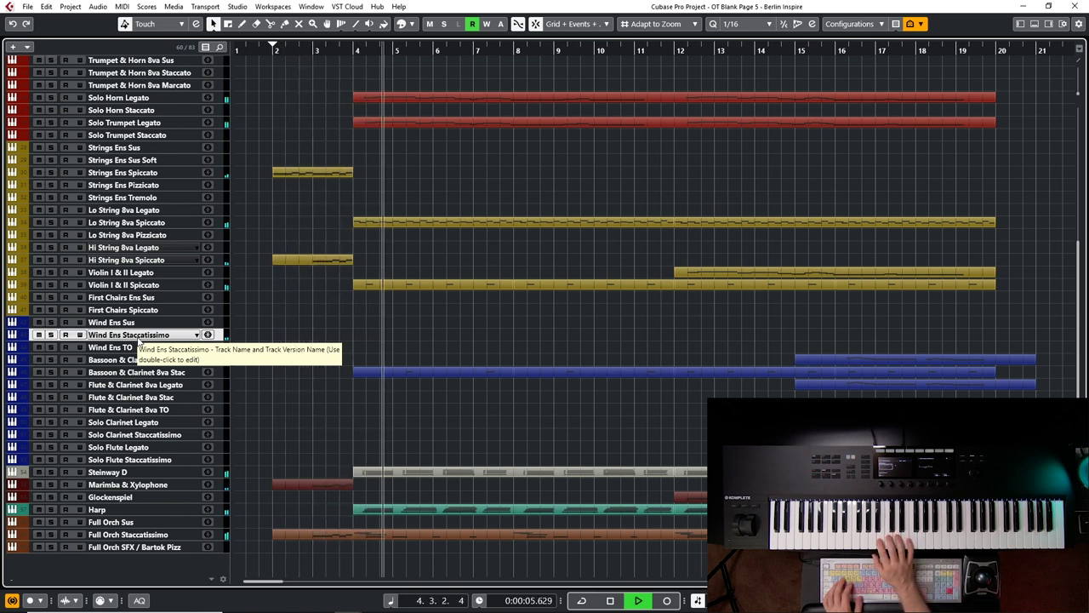
key(space)
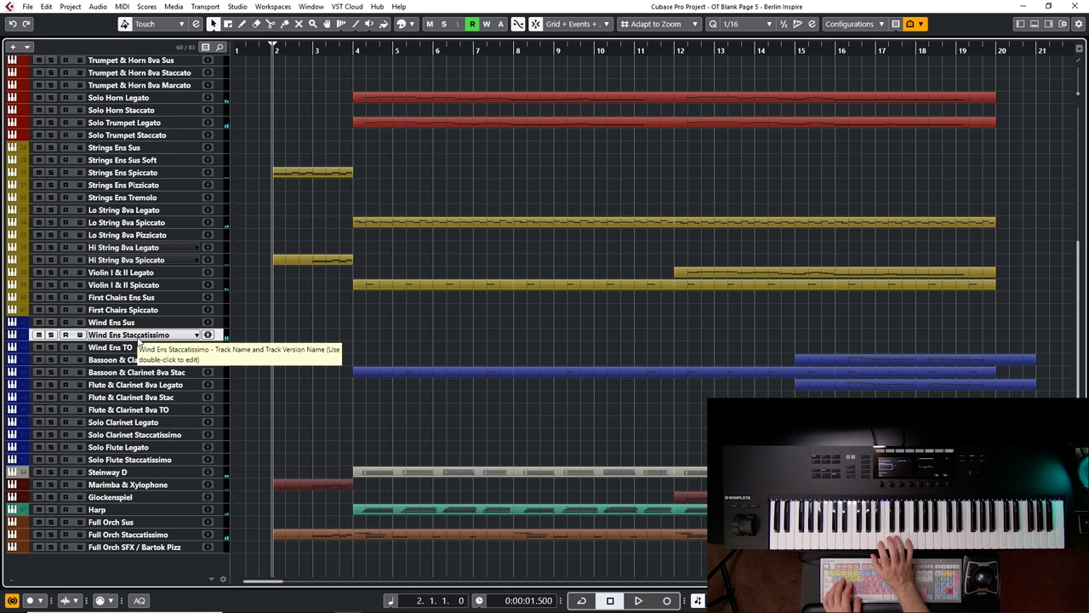
key(space)
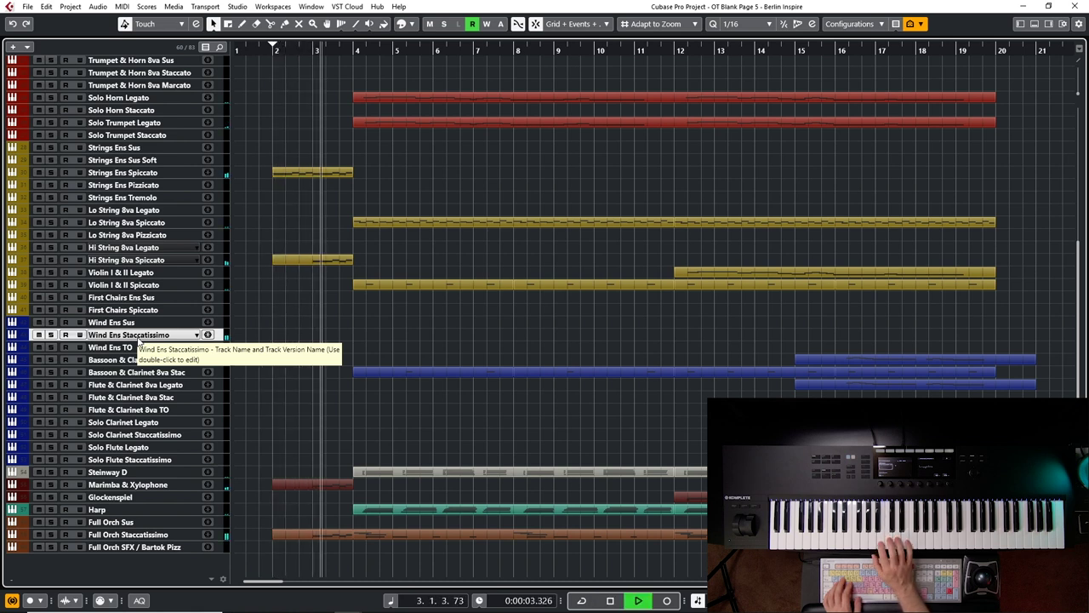
key(space)
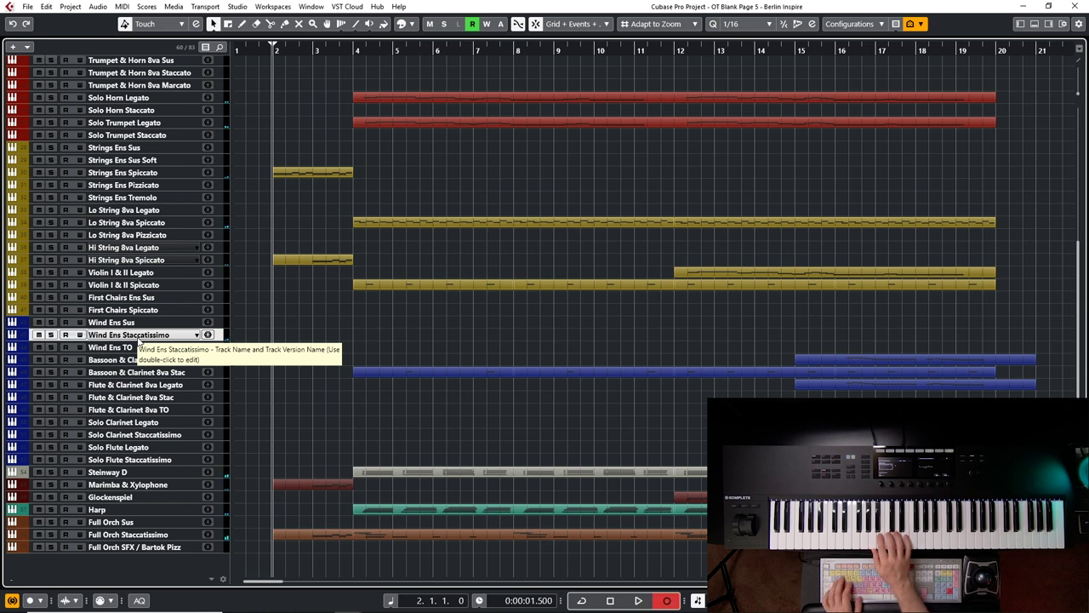
key(KP_Multiply)
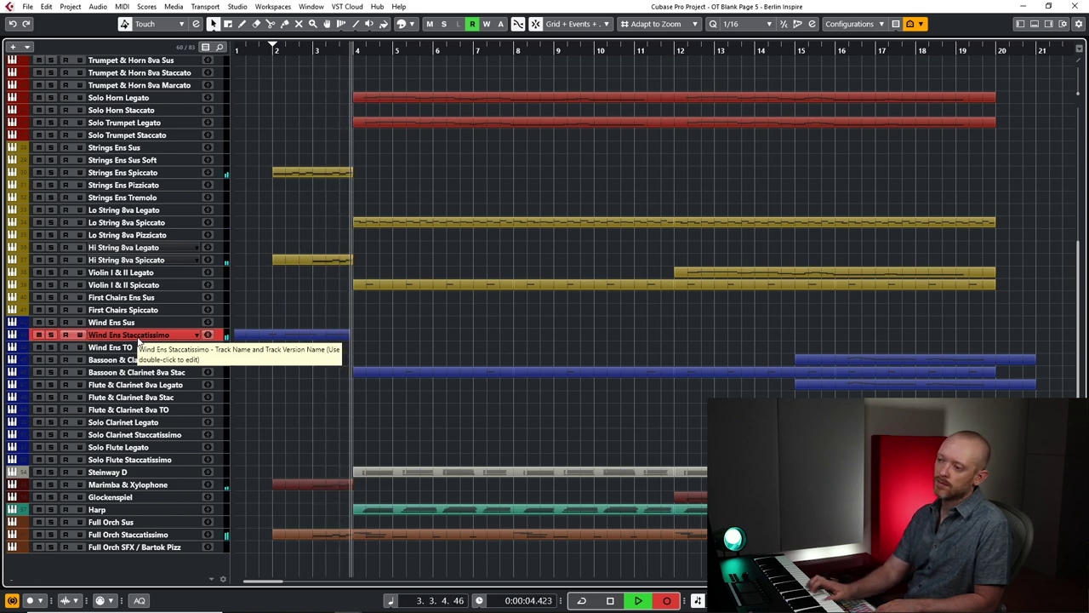
key(space)
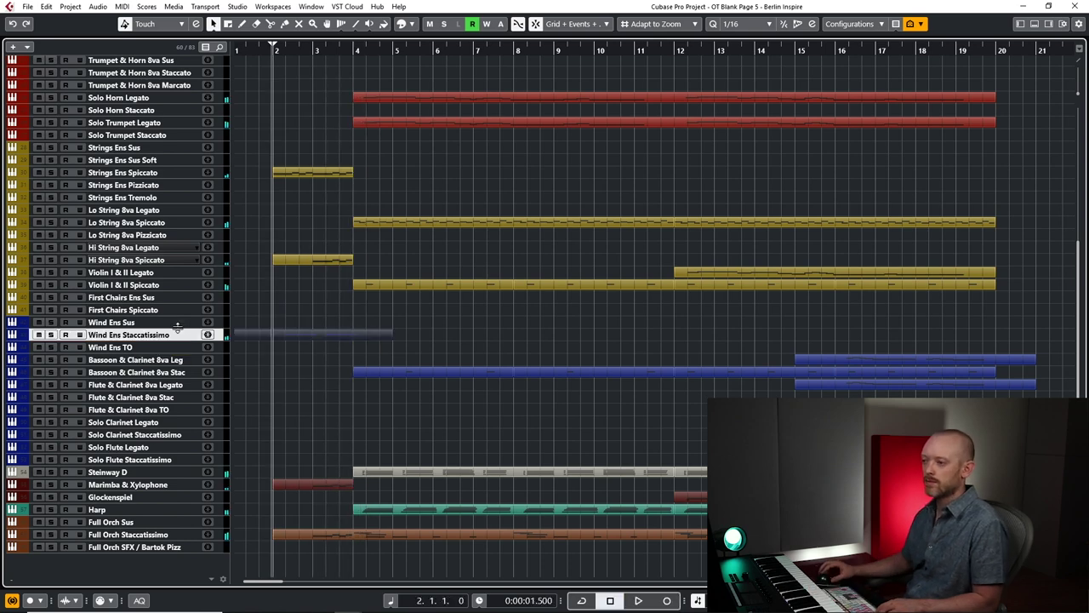
Trim the first recorded wind note's start to bar 2 and quantize the remaining notes to 1/16, then audition them.
double_click(278, 333)
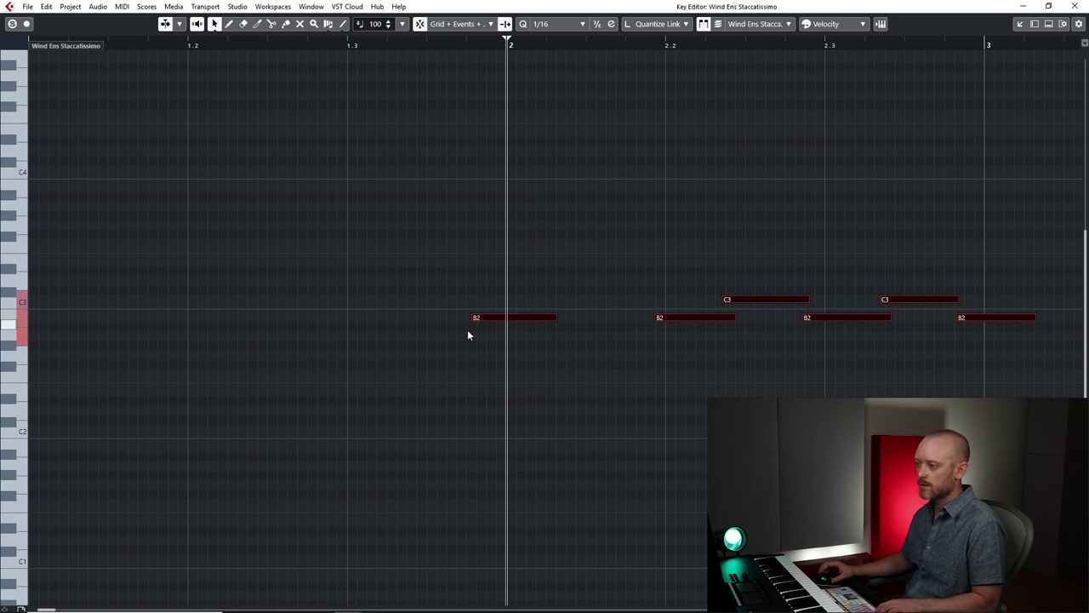
key(shift+f)
key(ctrl+a)
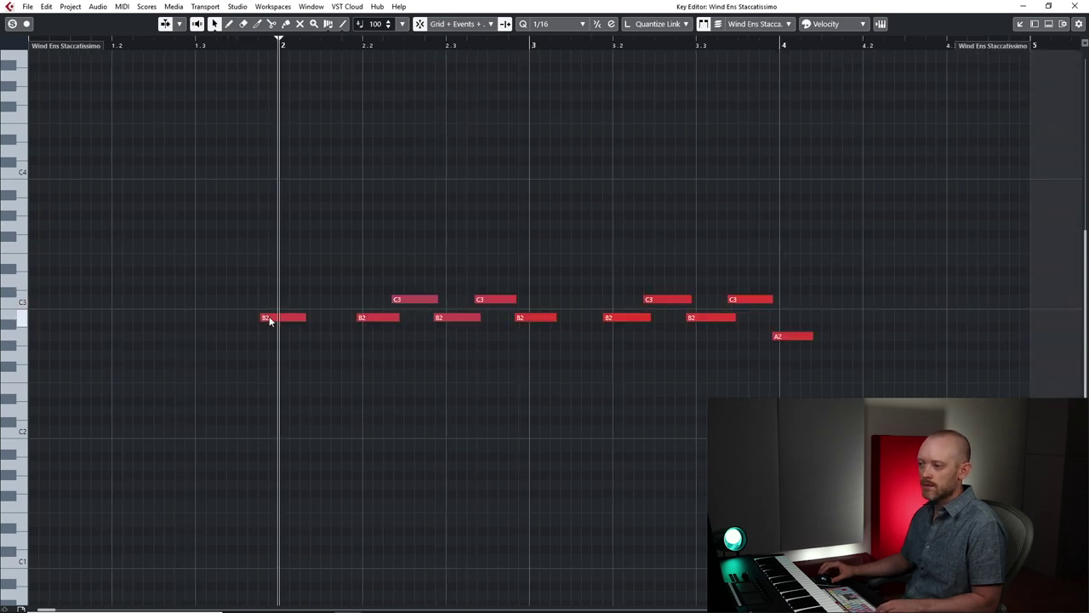
drag(269, 320, 278, 317)
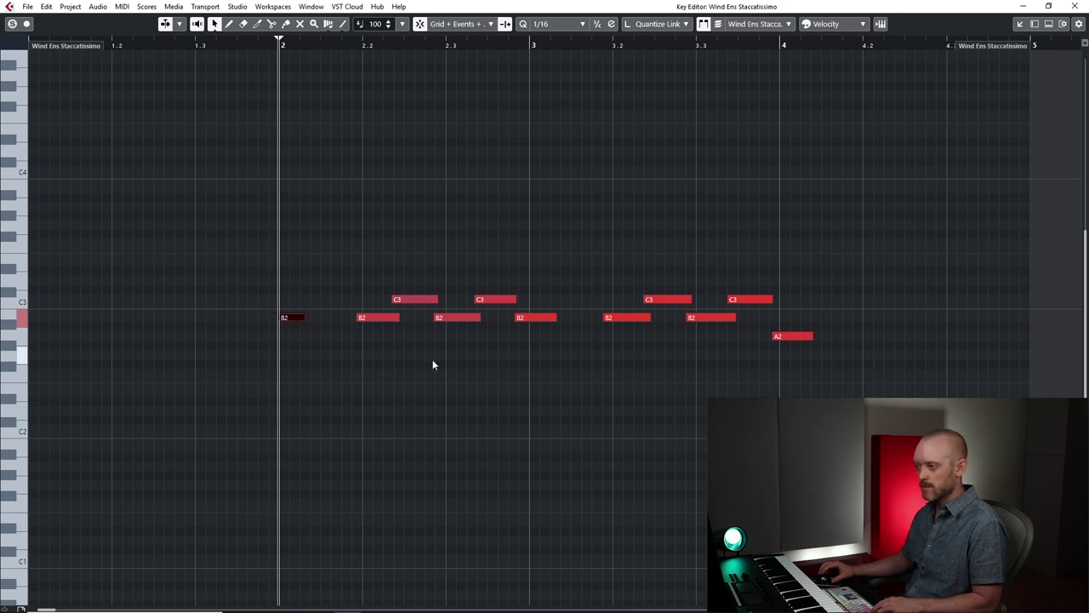
drag(343, 291, 824, 420)
drag(619, 319, 628, 319)
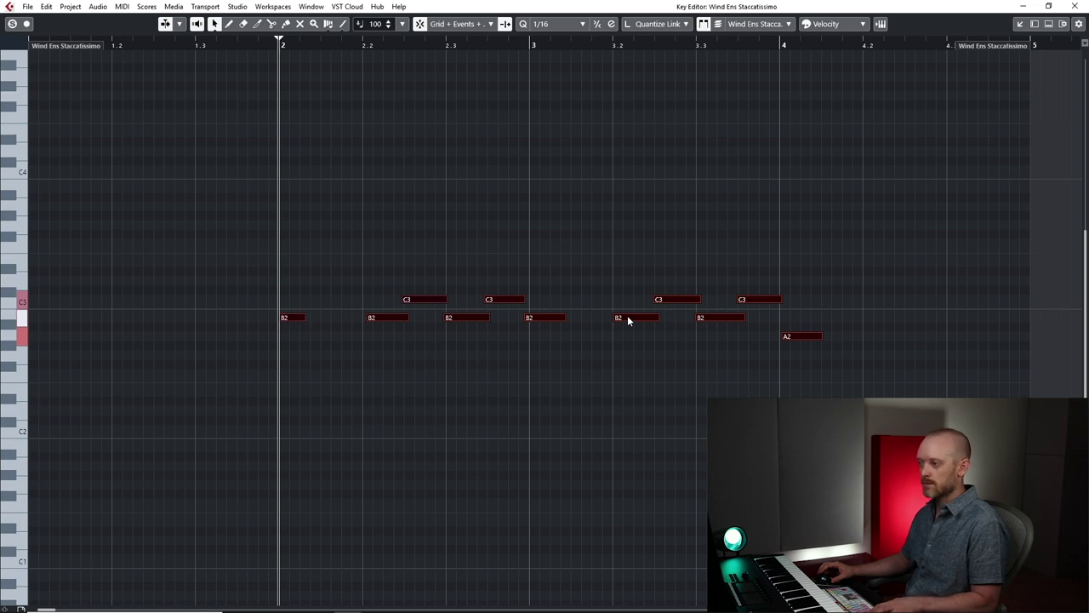
key(space)
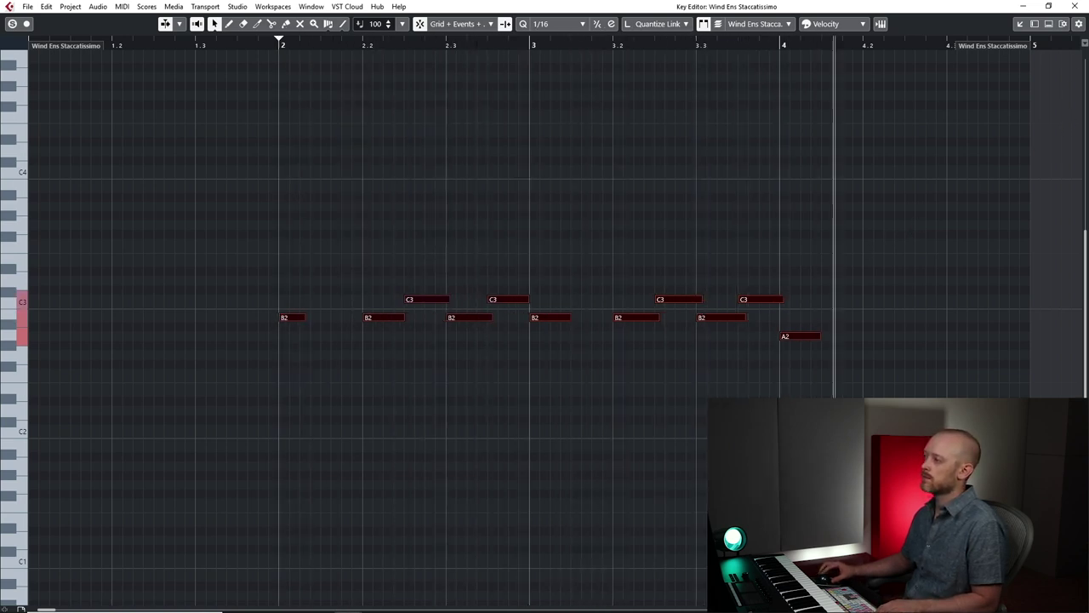
Stop playback, close the note editor and trim the Wind Ens Staccatissimo event to start at bar 2.
click(1075, 8)
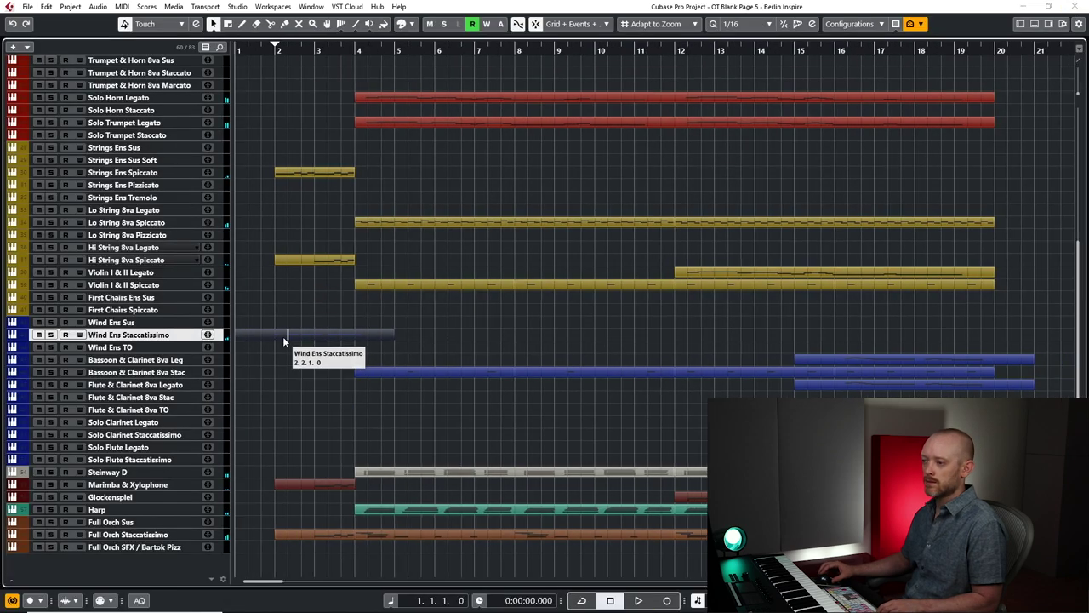
key(space)
drag(273, 334, 355, 332)
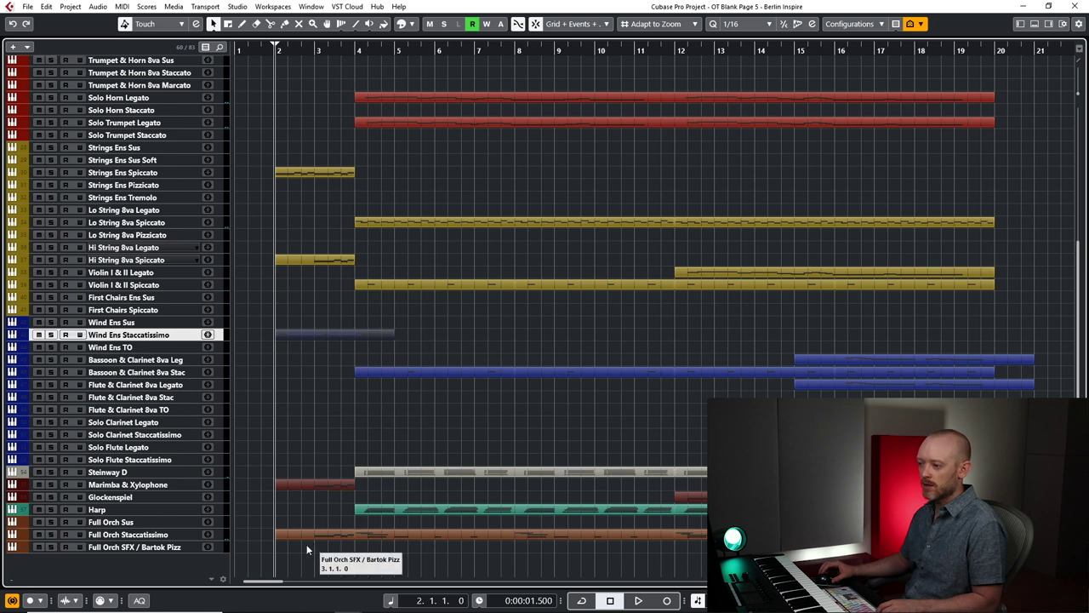
Copy all the lead-in events starting at bar 2, from percussion down to full orchestra, to bar 20 and audition them.
drag(288, 552, 314, 19)
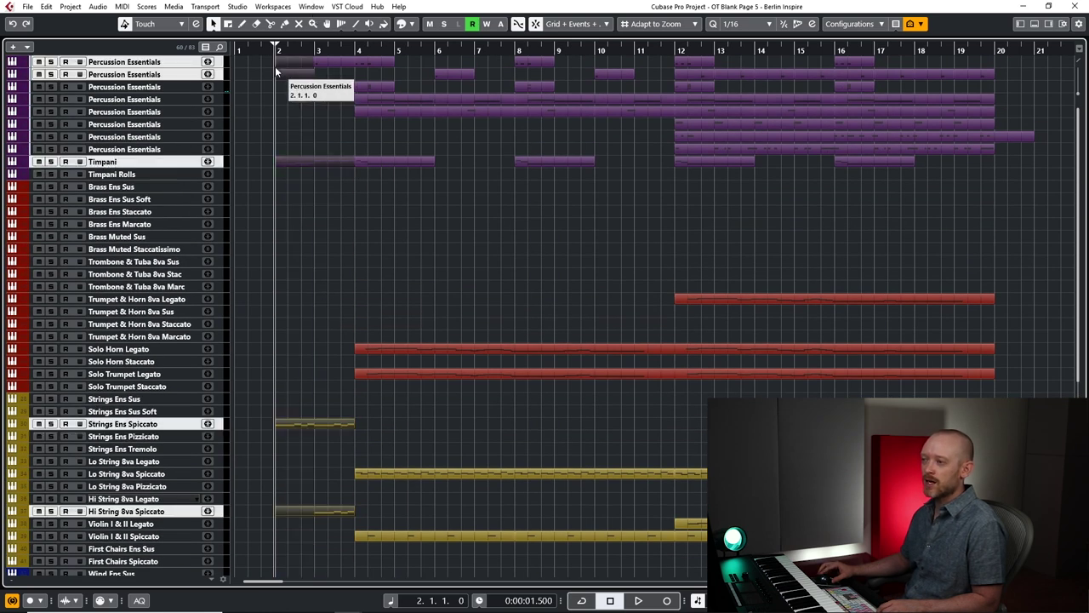
drag(264, 55, 336, 549)
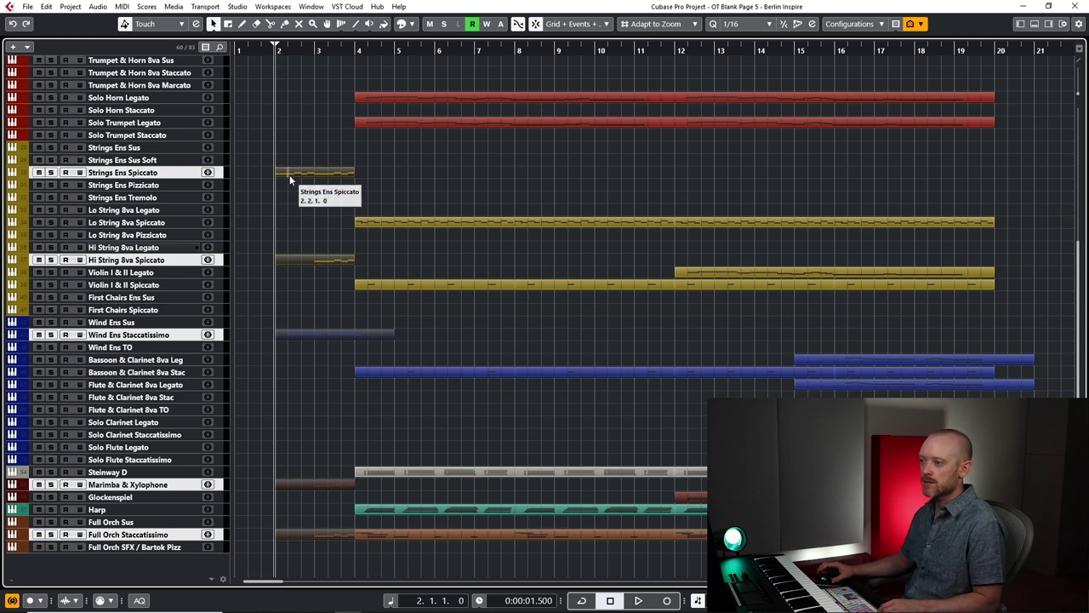
scroll(289, 174, up, 5)
drag(286, 57, 950, 68)
scroll(903, 181, right, 5)
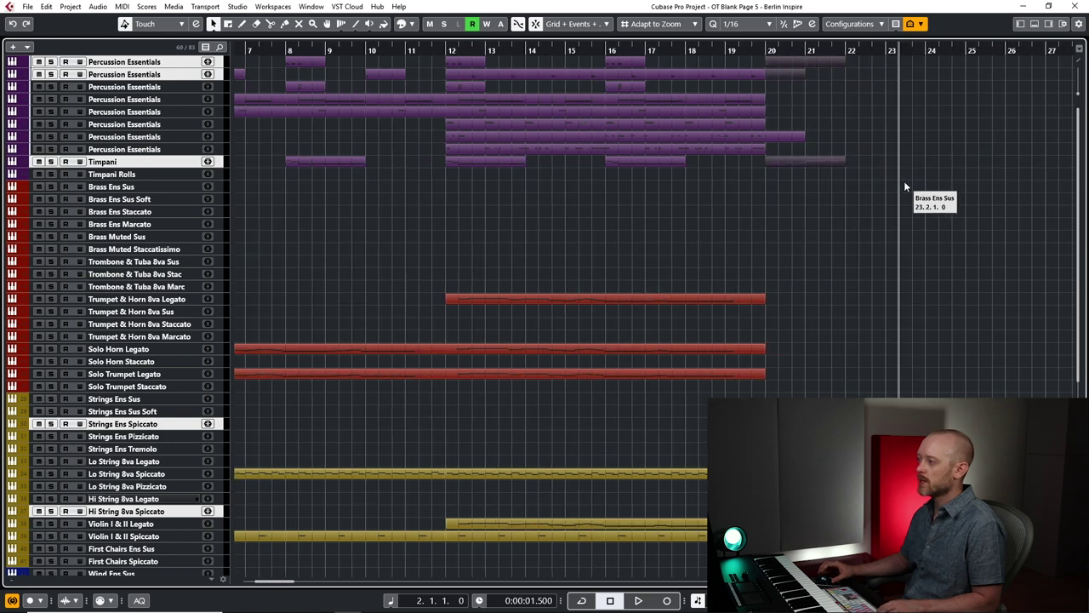
scroll(562, 200, down, 5)
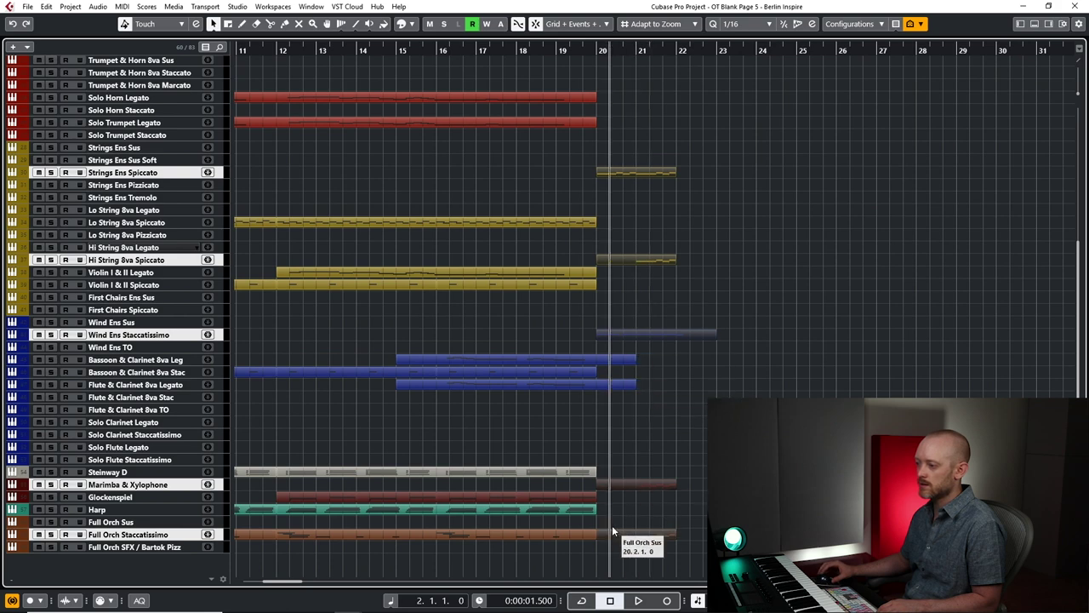
key(space)
key(space)
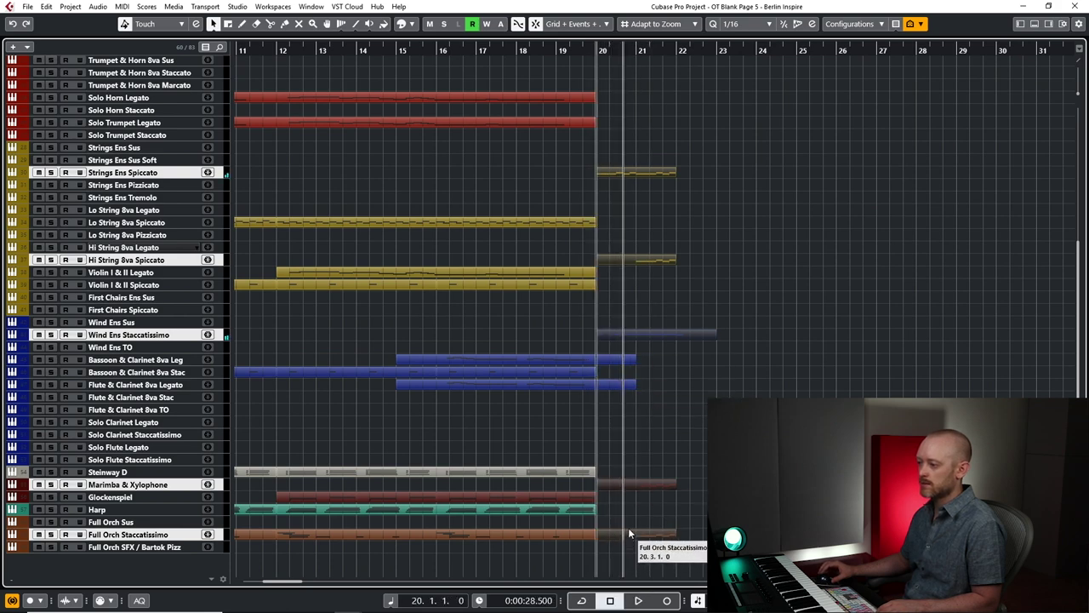
Copy the D2 and E2 notes from bar 21 to bar 20 in the copied Full Orch Staccatissimo event and audition them.
click(628, 526)
double_click(627, 536)
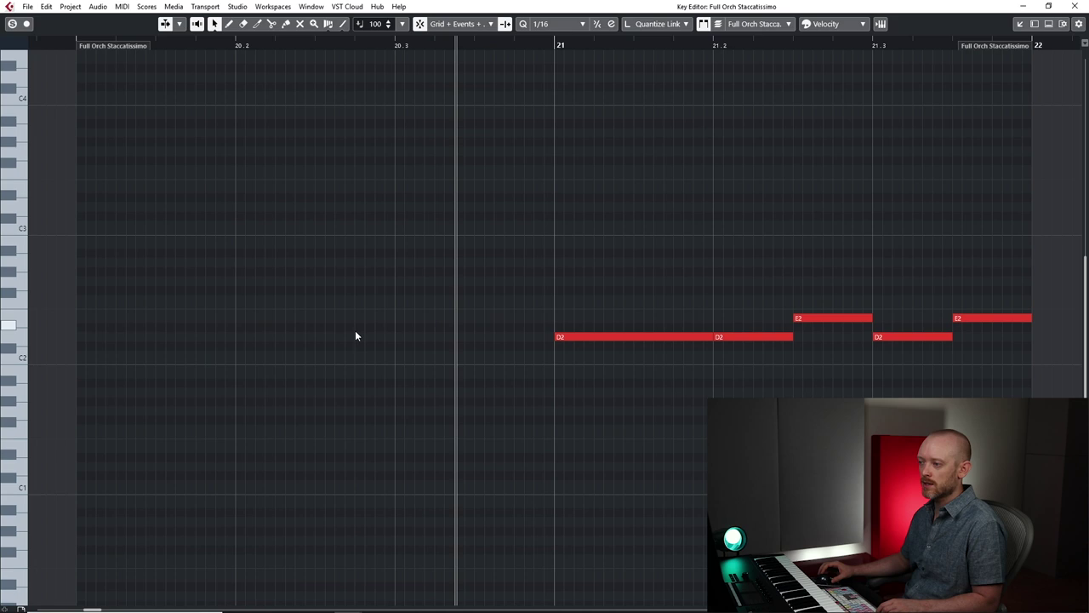
click(626, 252)
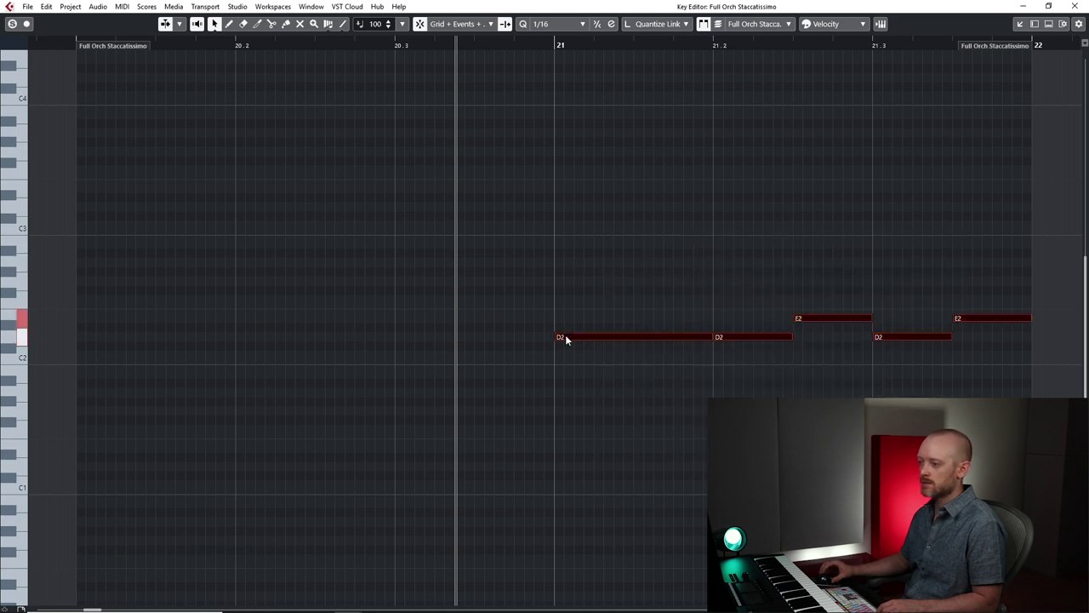
drag(565, 337, 91, 338)
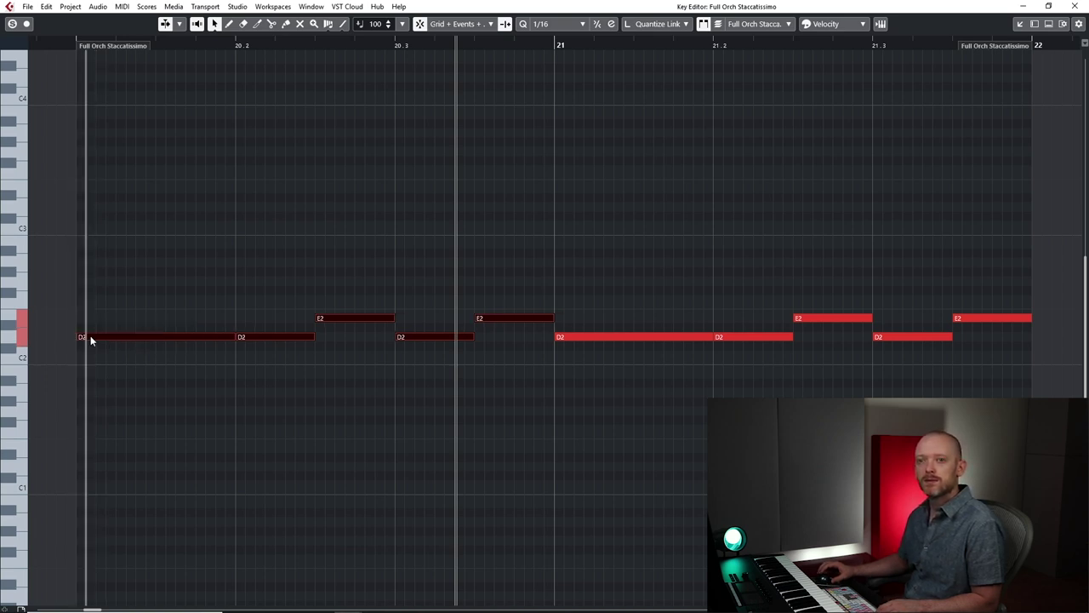
key(space)
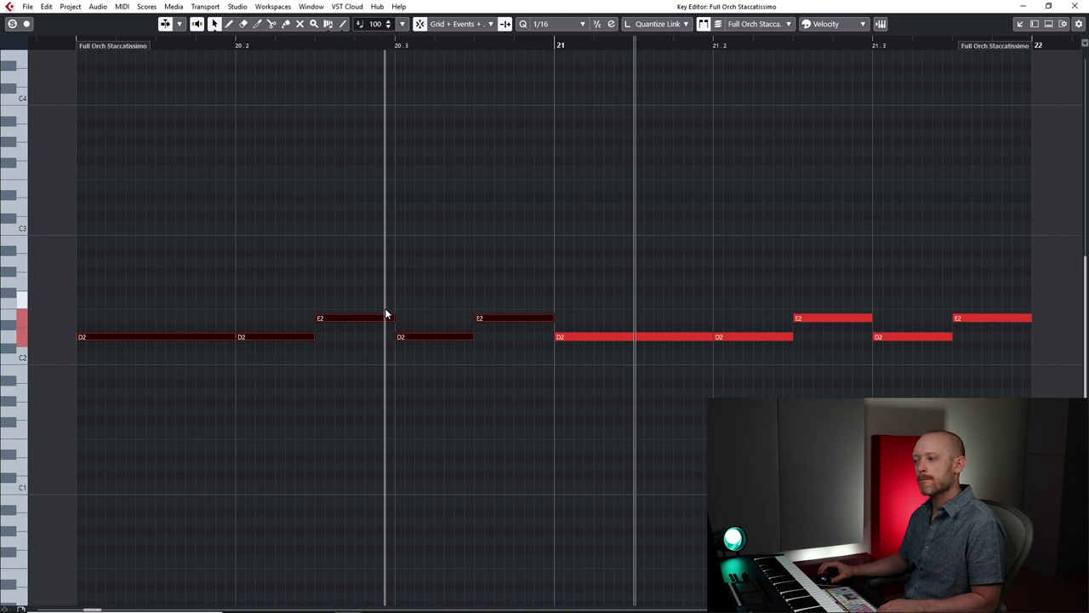
key(space)
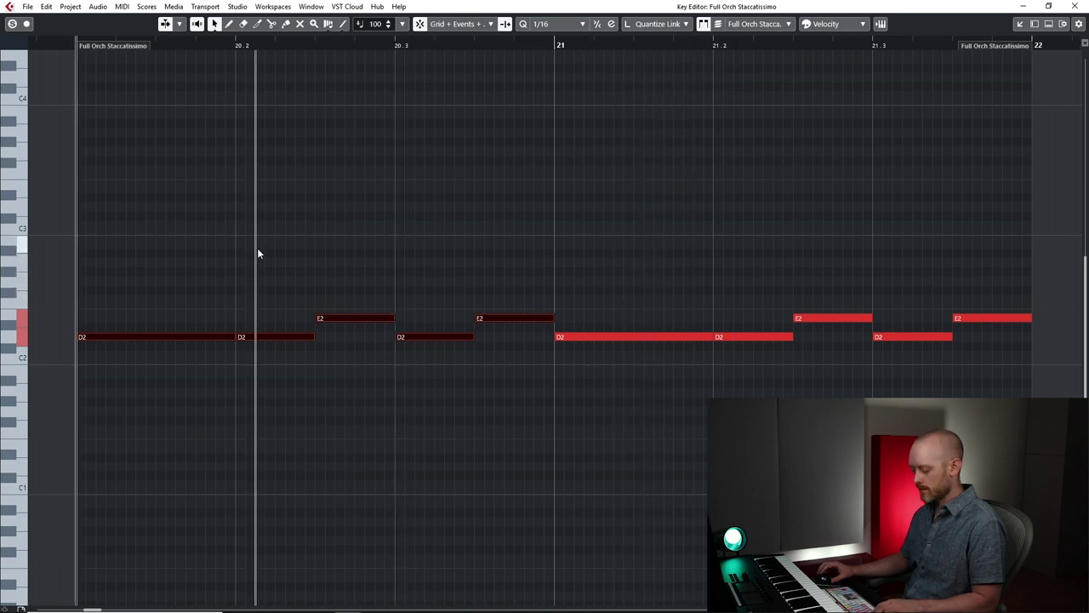
Double all Full Orch Staccatissimo notes in bars 20 and 21 one octave lower at D1 and E1 and audition them.
key(ctrl+a)
key(alt+Down)
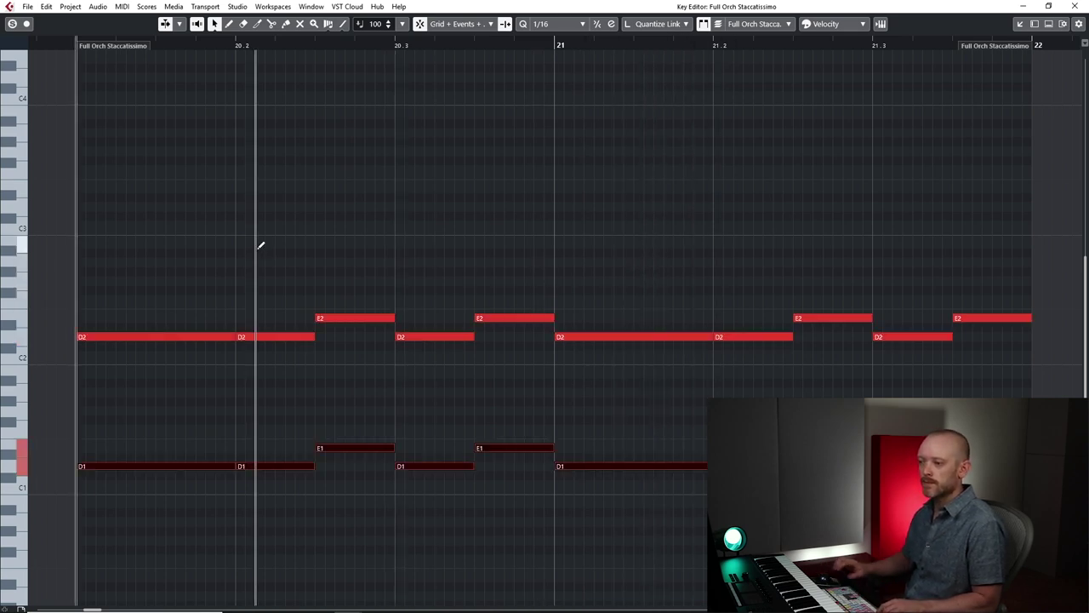
key(space)
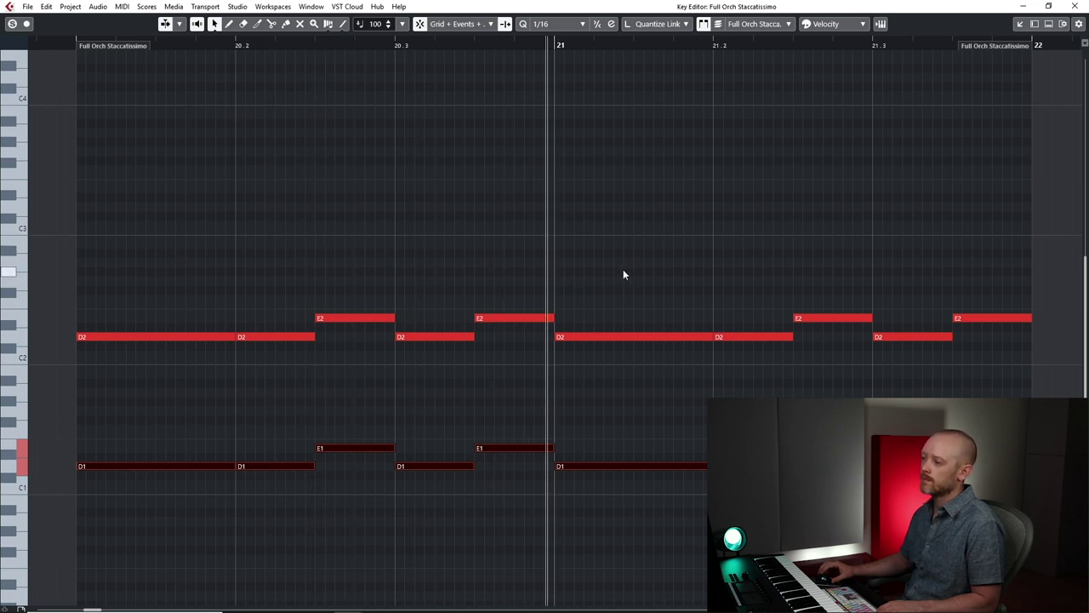
Duplicate the bar 21 D2 and E2 notes one octave higher at D3 and E3, audition them and close the editor.
drag(606, 267, 1023, 415)
key(space)
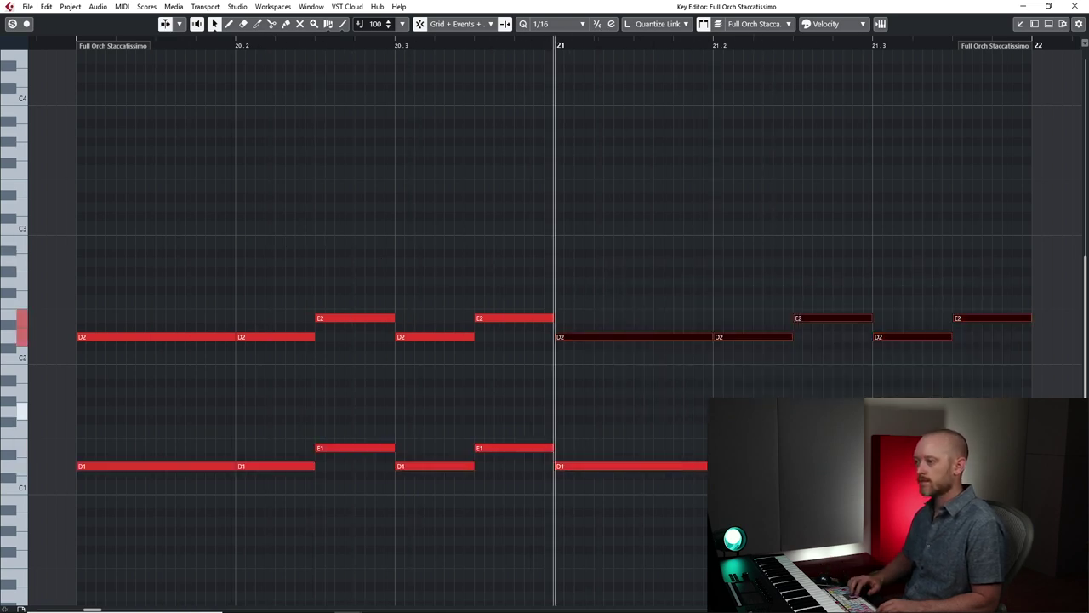
key(alt+Up)
key(space)
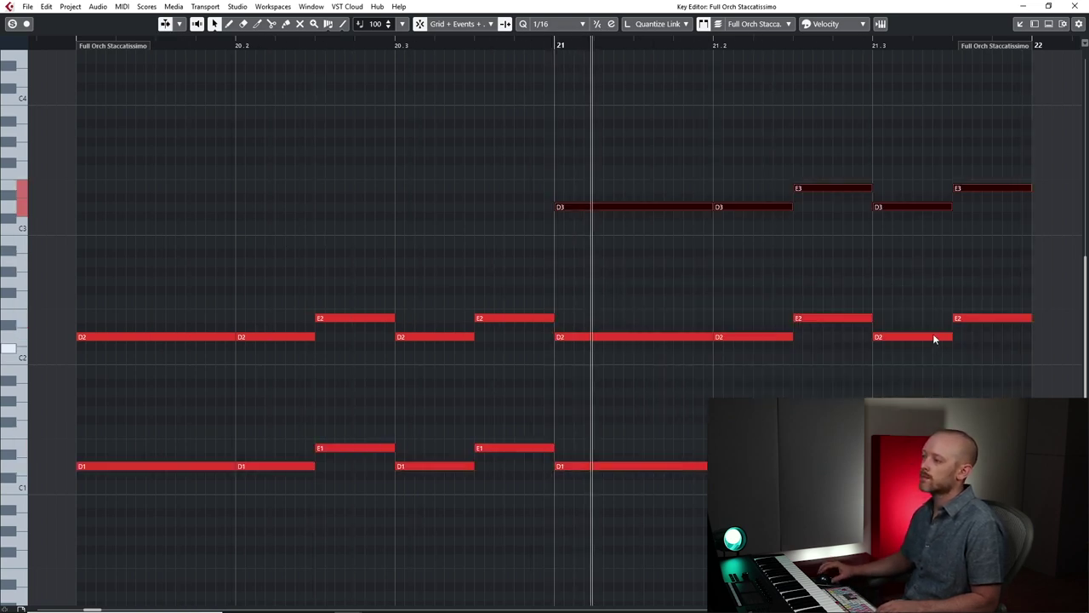
key(space)
click(1074, 6)
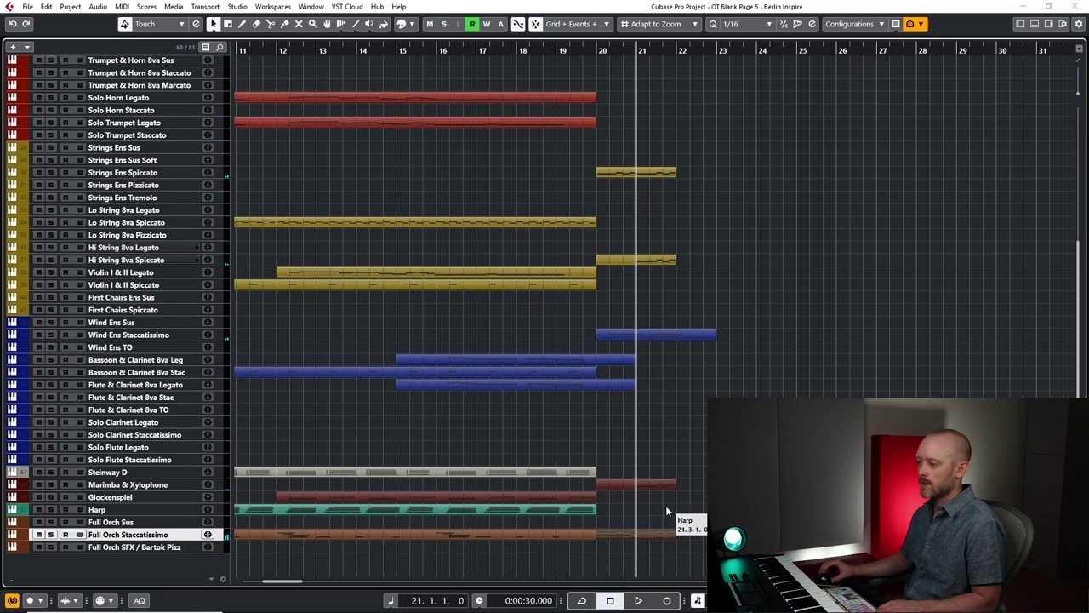
Extend the bar 20 Full Orch Staccatissimo event to 22.2, copy the last E notes to bar 22 as D1, D2 and D3, and play the passage.
double_click(664, 533)
key(h)
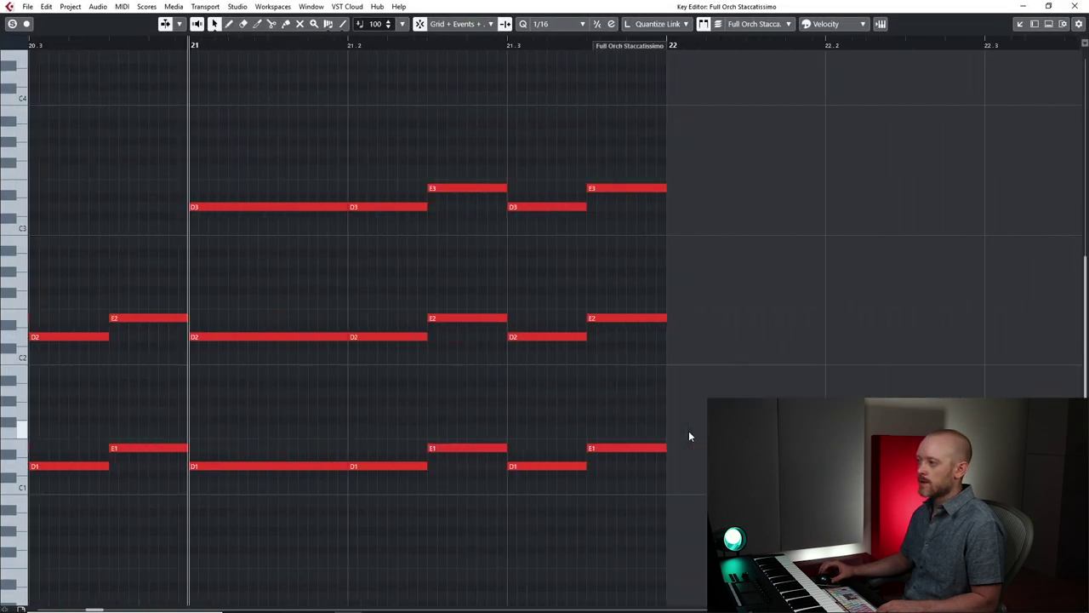
drag(633, 47, 813, 45)
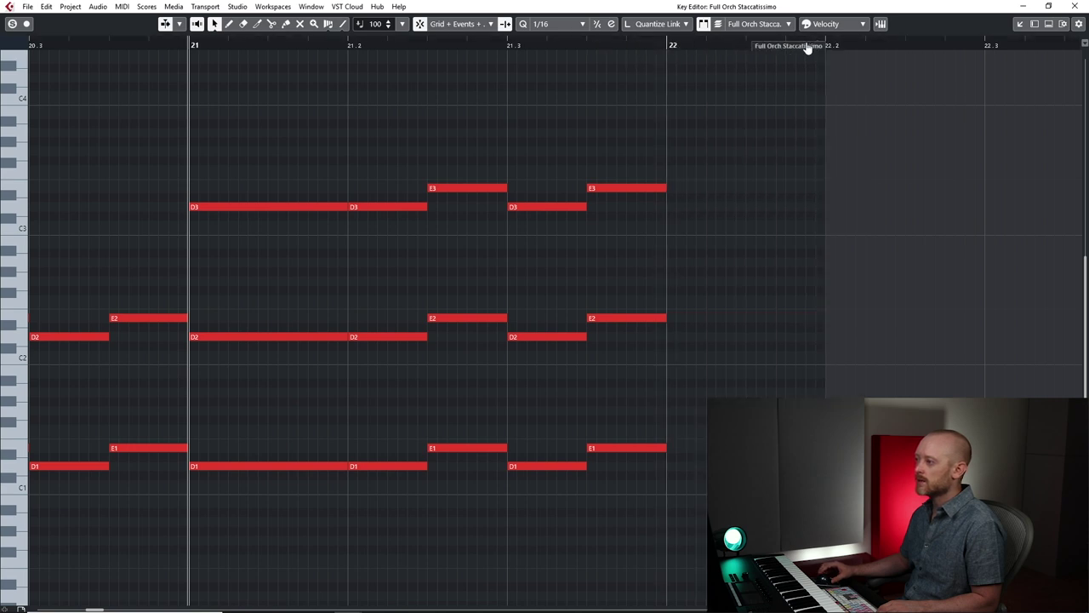
drag(649, 155, 704, 454)
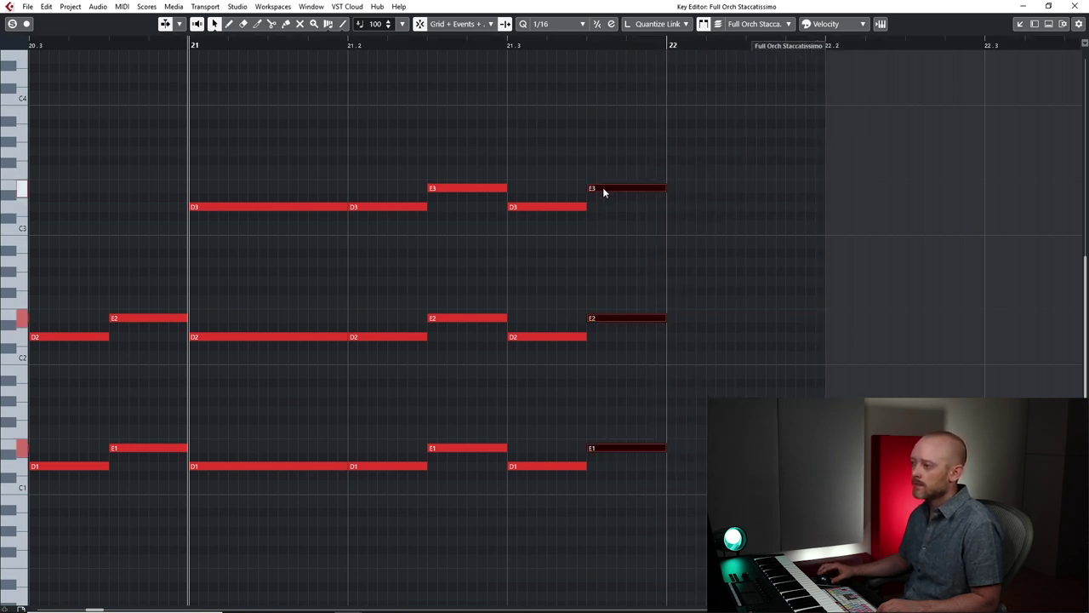
drag(604, 192, 687, 210)
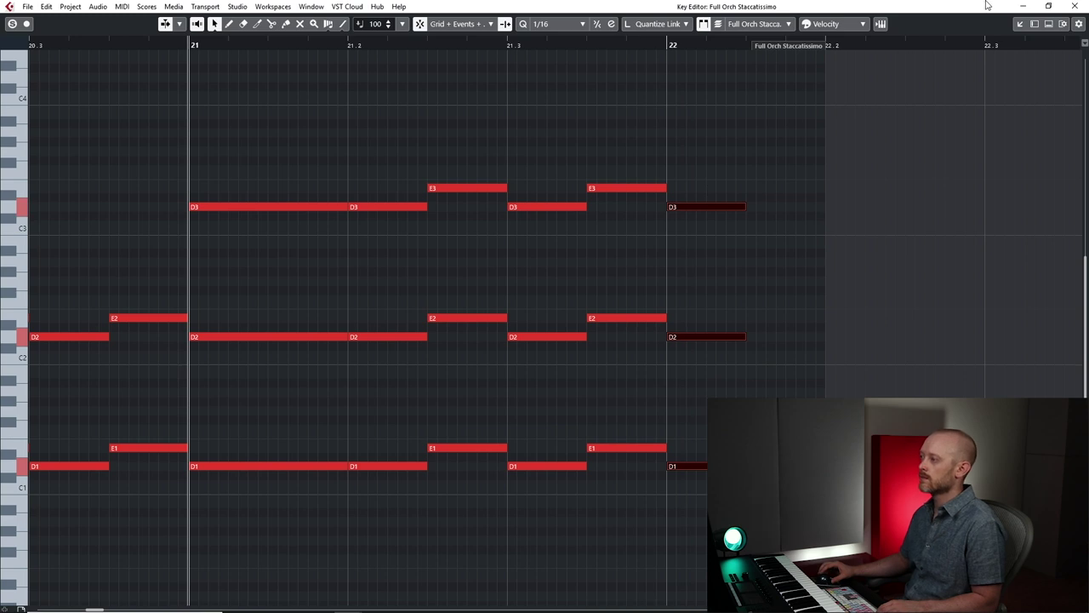
click(1069, 6)
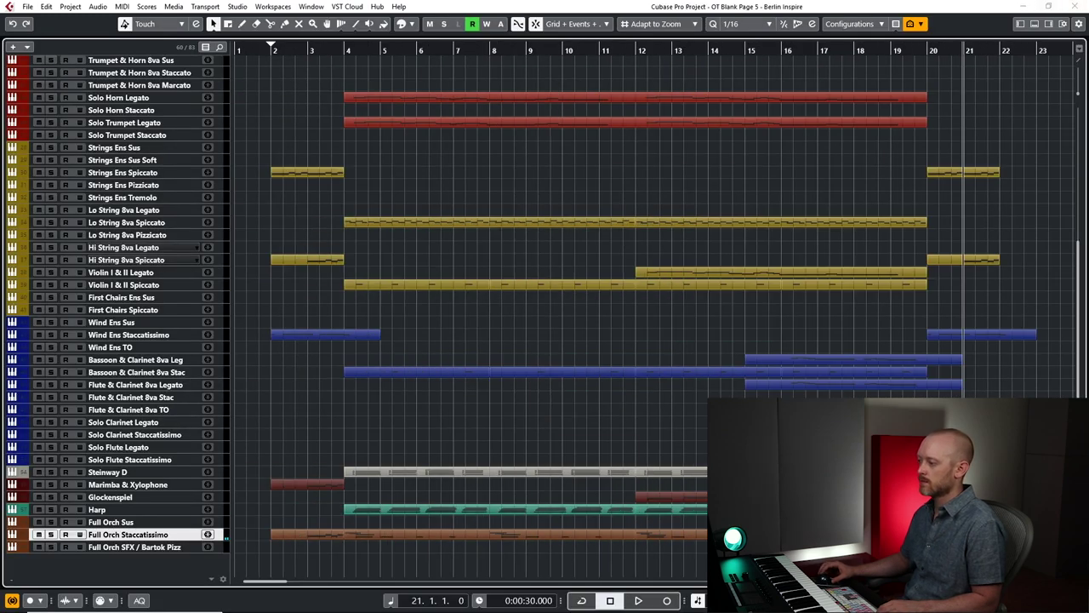
key(space)
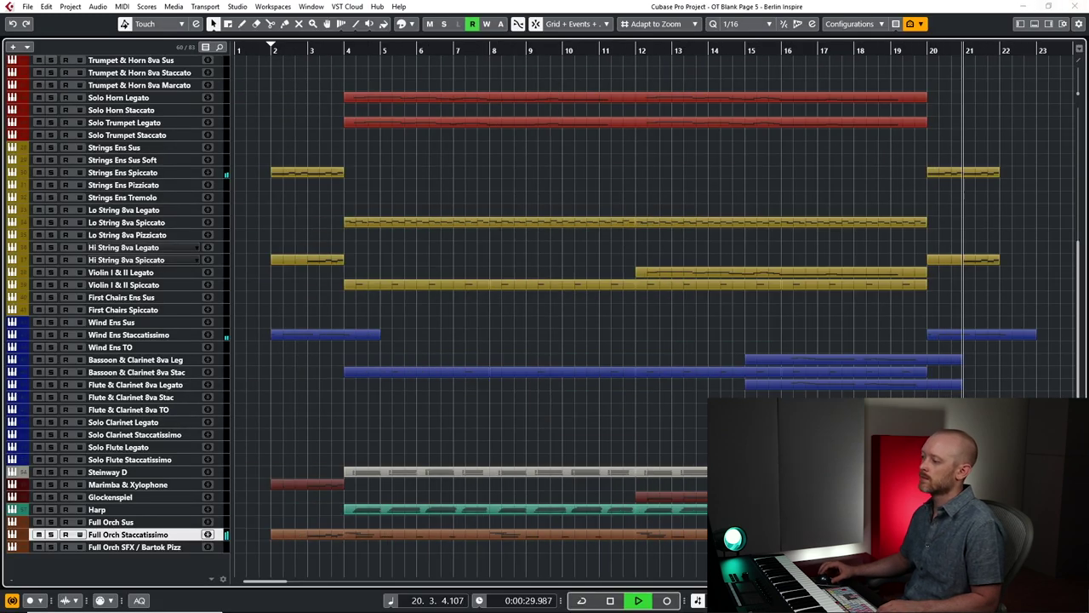
Extend the bar 20 Marimba & Xylophone event to 22.2 and copy its bar 21 D4 and E4 notes to bar 20.
key(space)
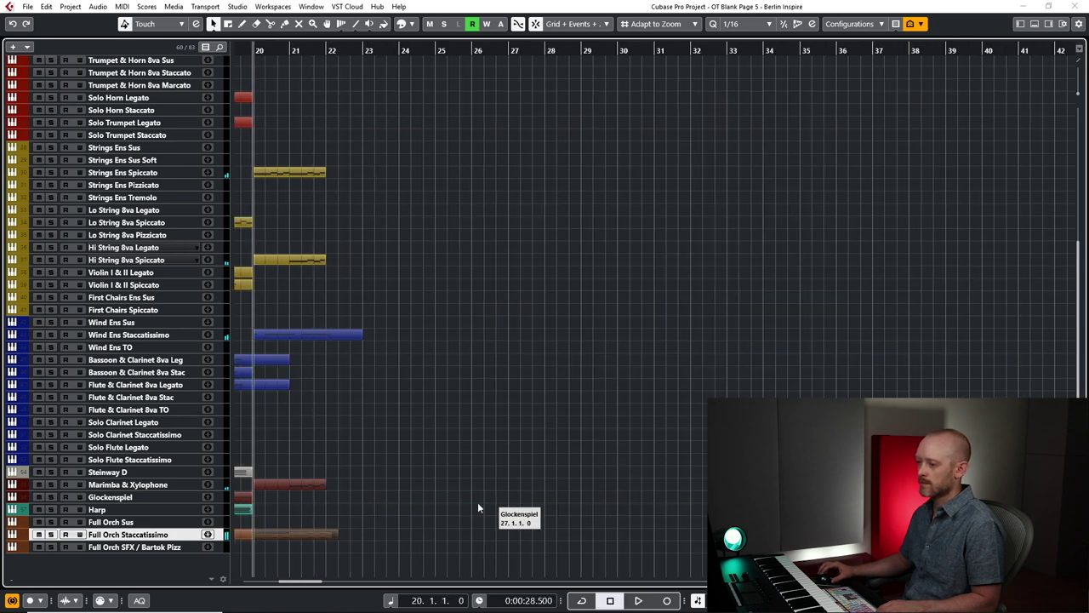
click(324, 485)
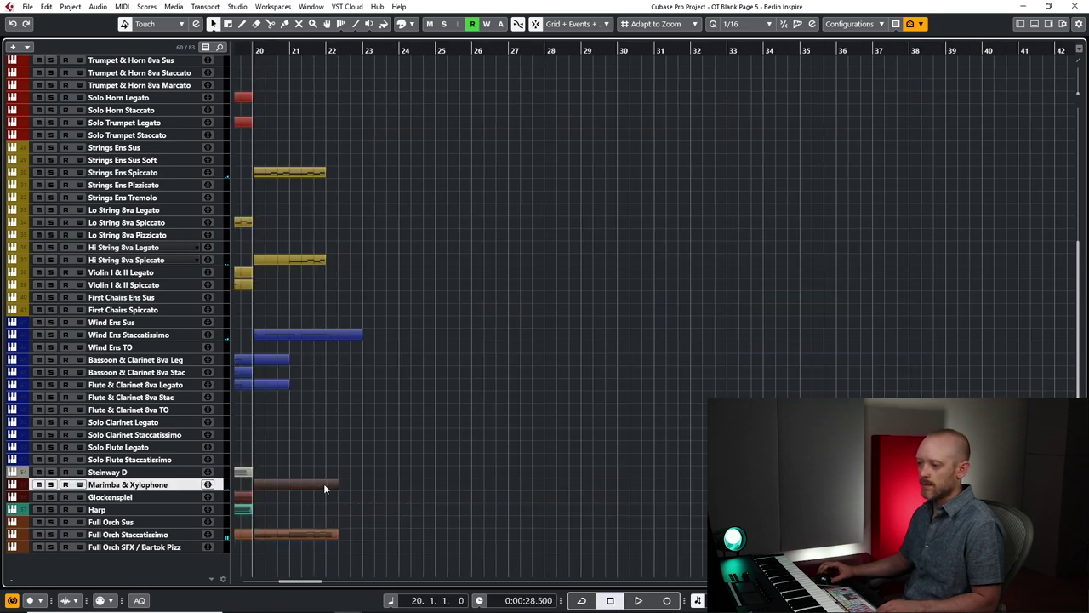
double_click(323, 483)
click(934, 396)
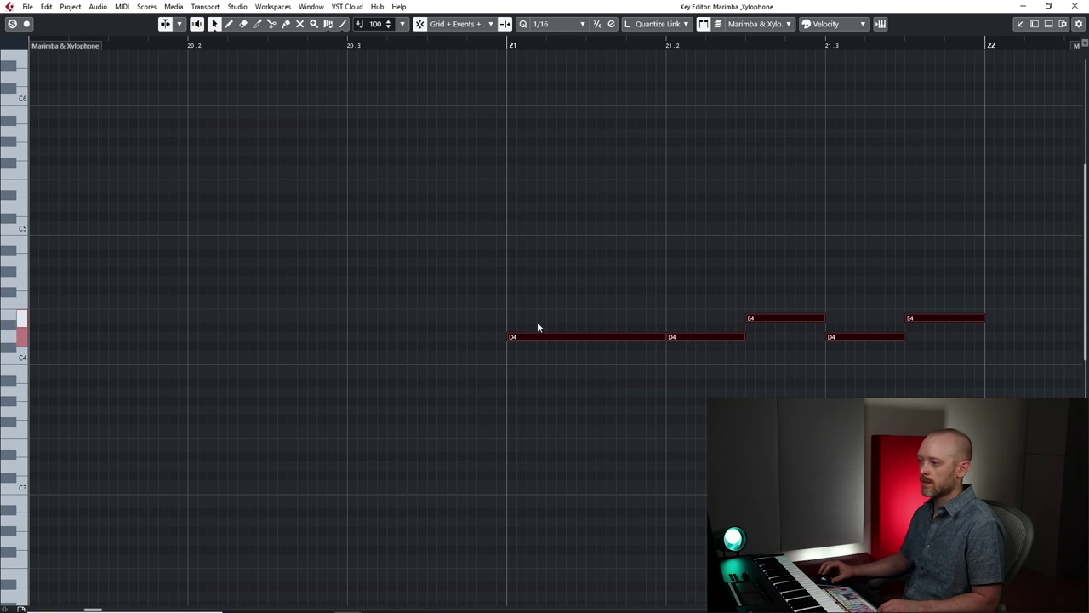
drag(525, 337, 44, 340)
Double the Marimba & Xylophone notes one octave higher at D5 and E5, and copy the last E notes to bar 22 as D4 and D5.
drag(615, 267, 1082, 400)
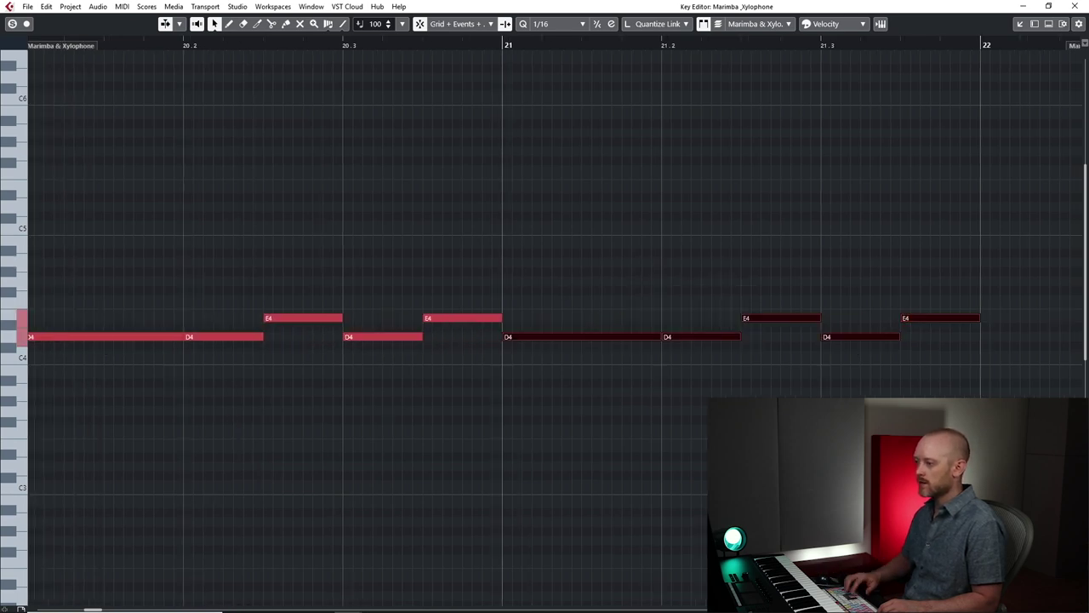
key(alt+shift+Up)
scroll(953, 339, right, 5)
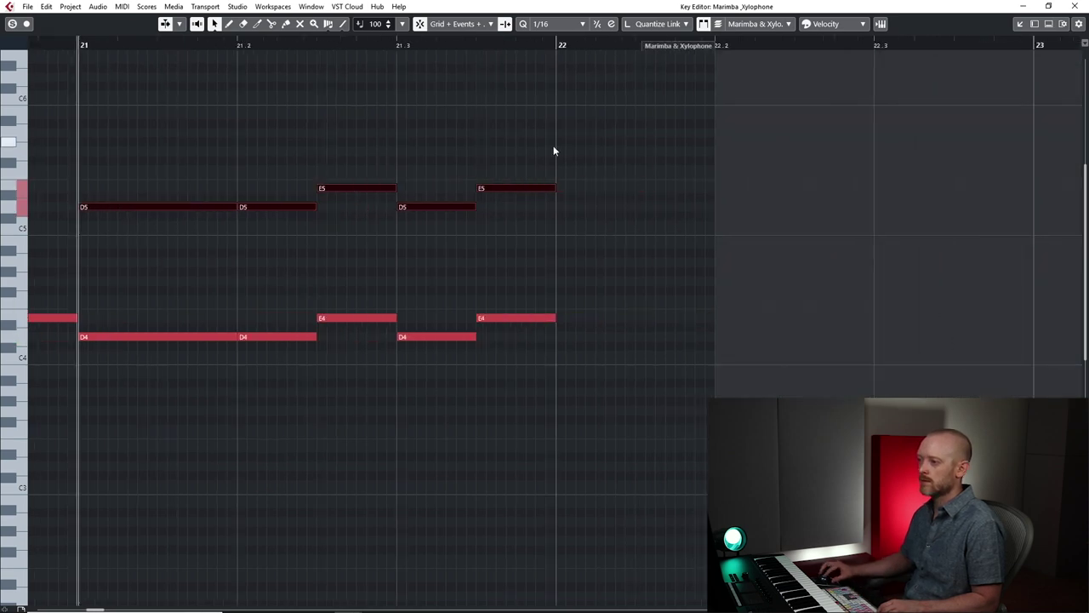
drag(502, 147, 588, 460)
drag(502, 192, 582, 210)
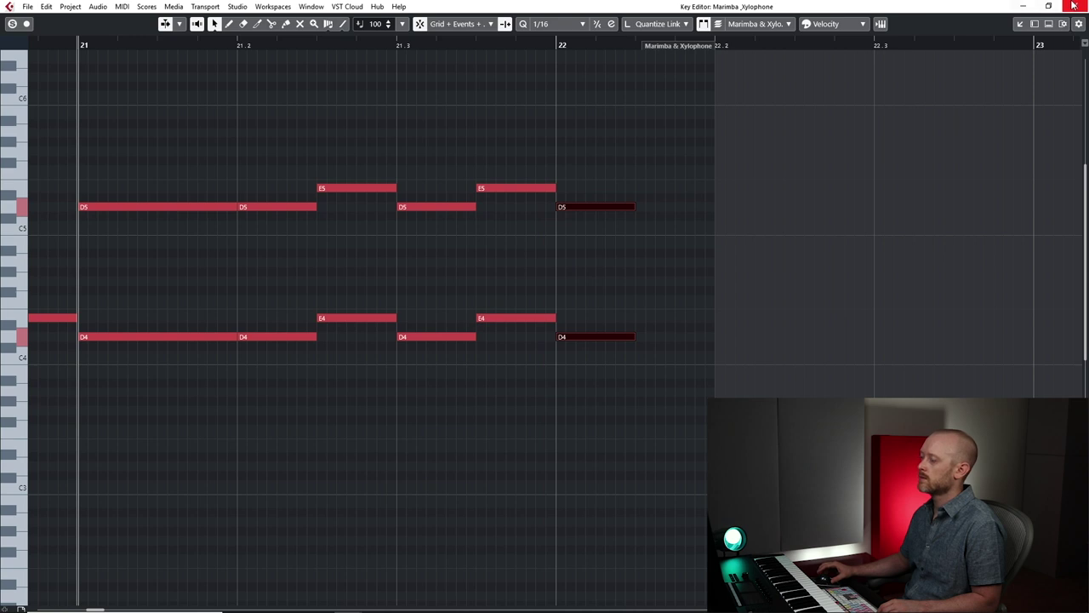
click(1074, 5)
Play the ending from bar 20 with the expanded Marimba & Xylophone part.
scroll(437, 377, left, 5)
key(l)
key(space)
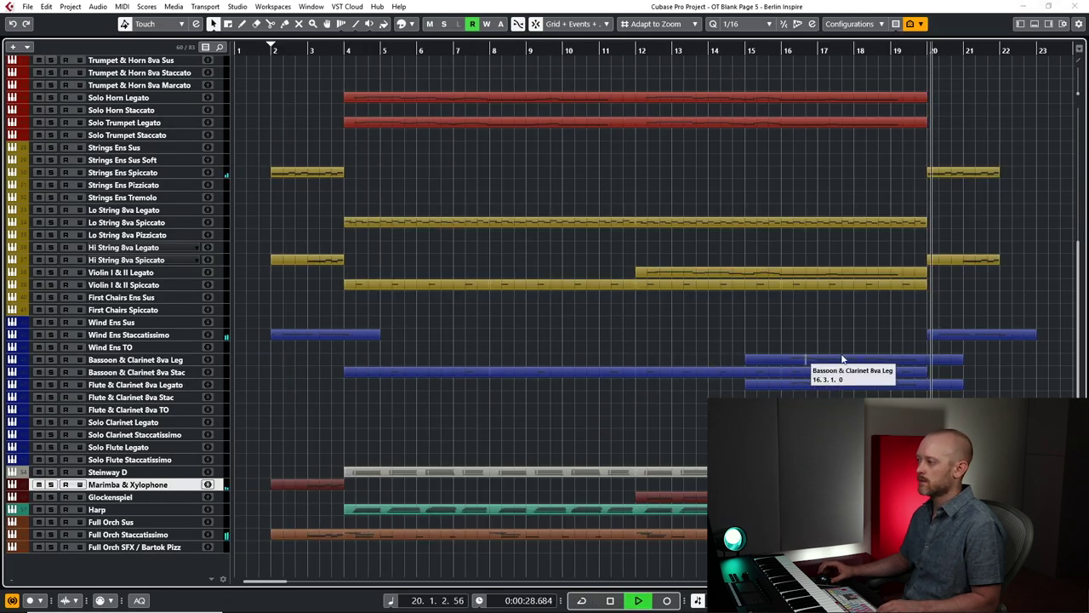
scroll(930, 268, up, 5)
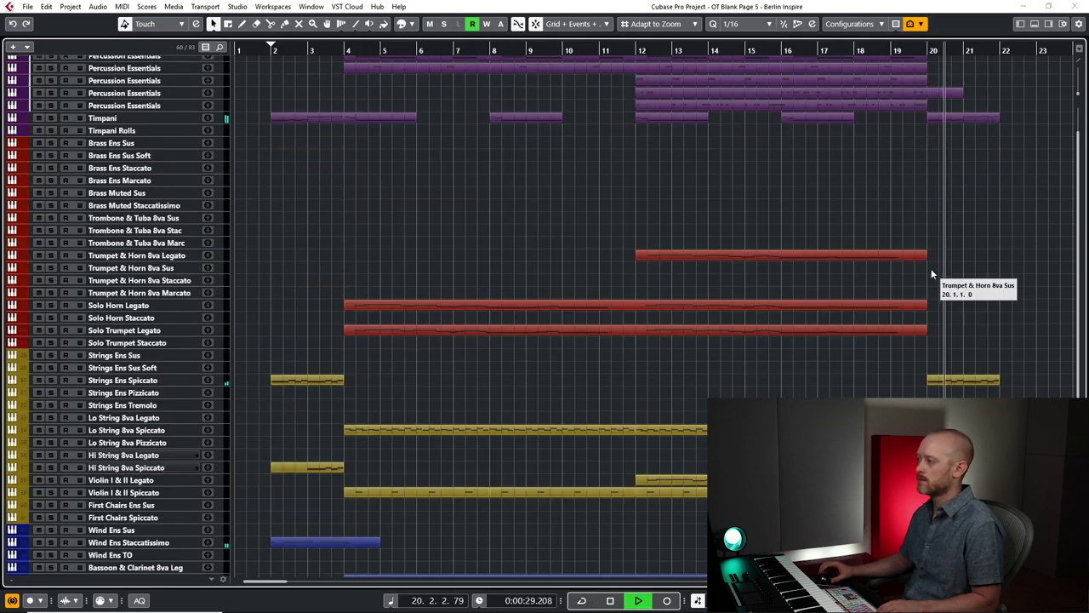
Duplicate the bar 21 D2 and E2 notes of Strings Ens Spiccato two octaves higher at D4 and E4 and audition them.
double_click(966, 382)
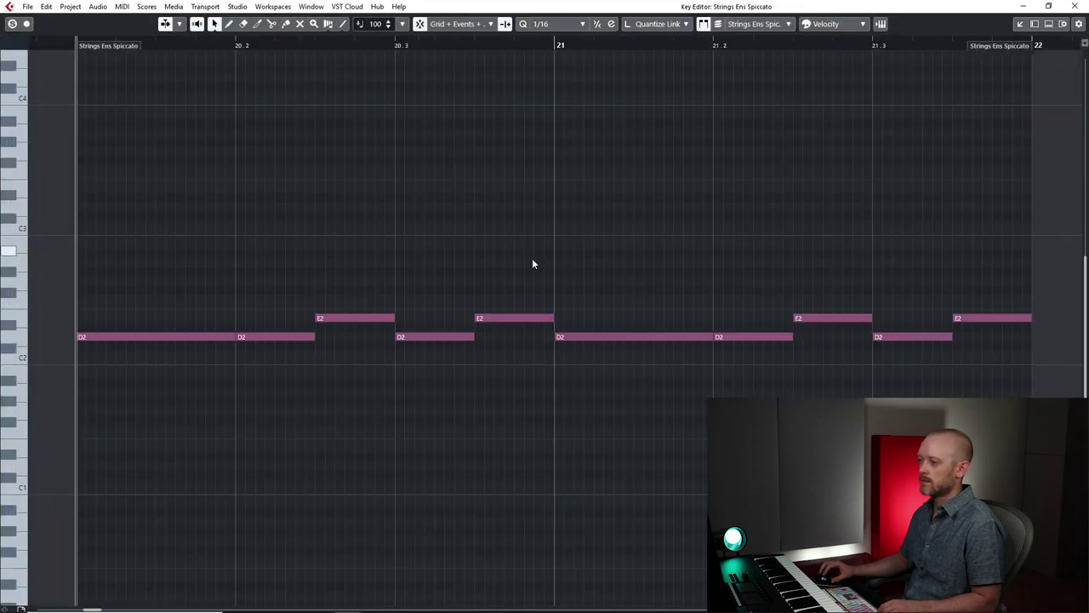
drag(670, 255, 940, 396)
drag(593, 244, 1013, 429)
key(ctrl+shift+Up)
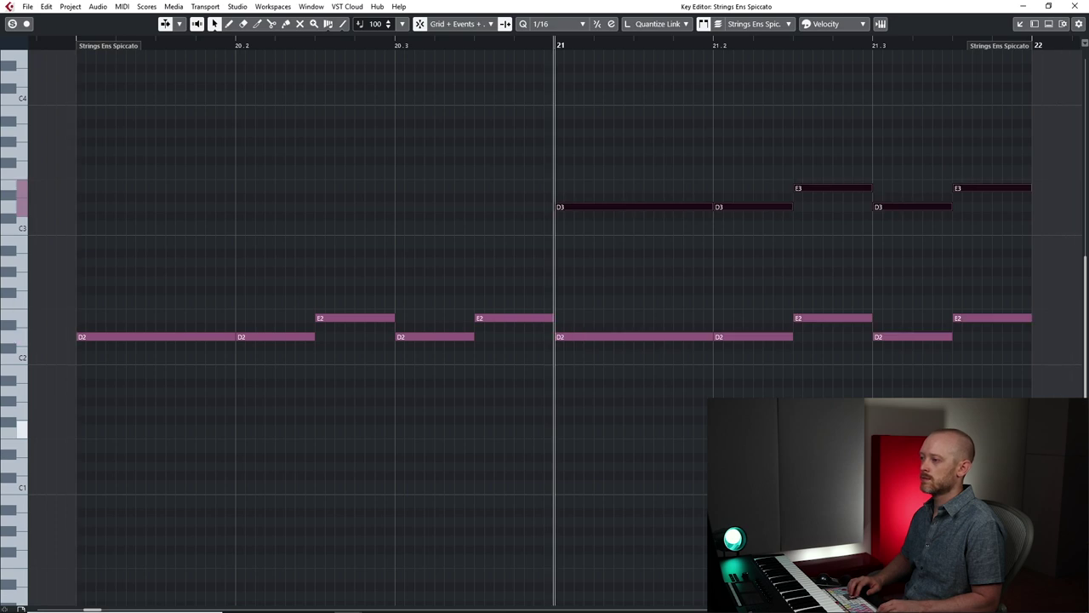
key(shift+Up)
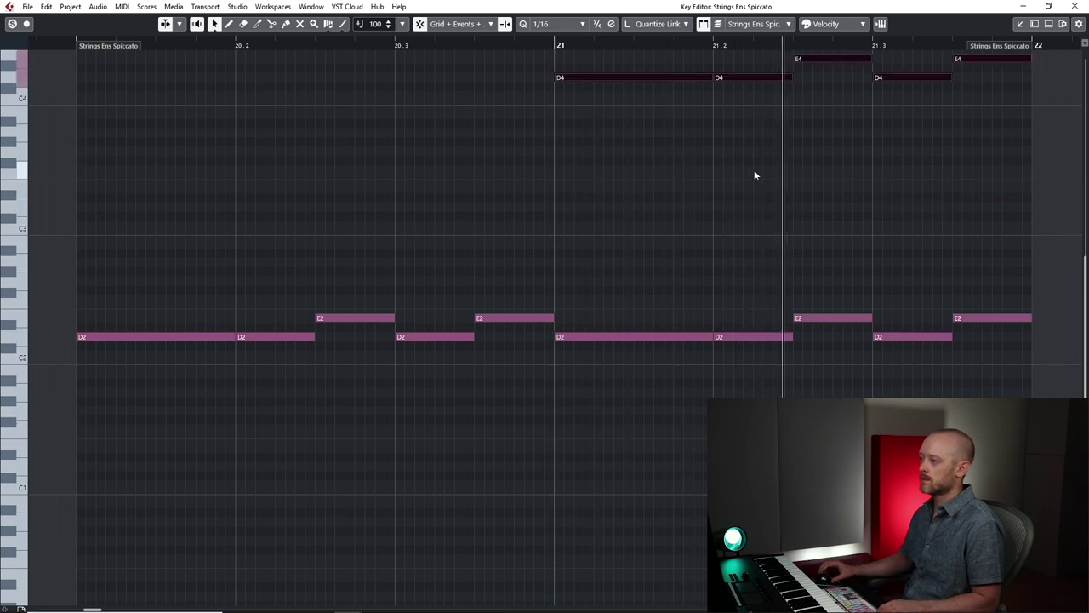
scroll(760, 221, up, 3)
scroll(747, 294, left, 3)
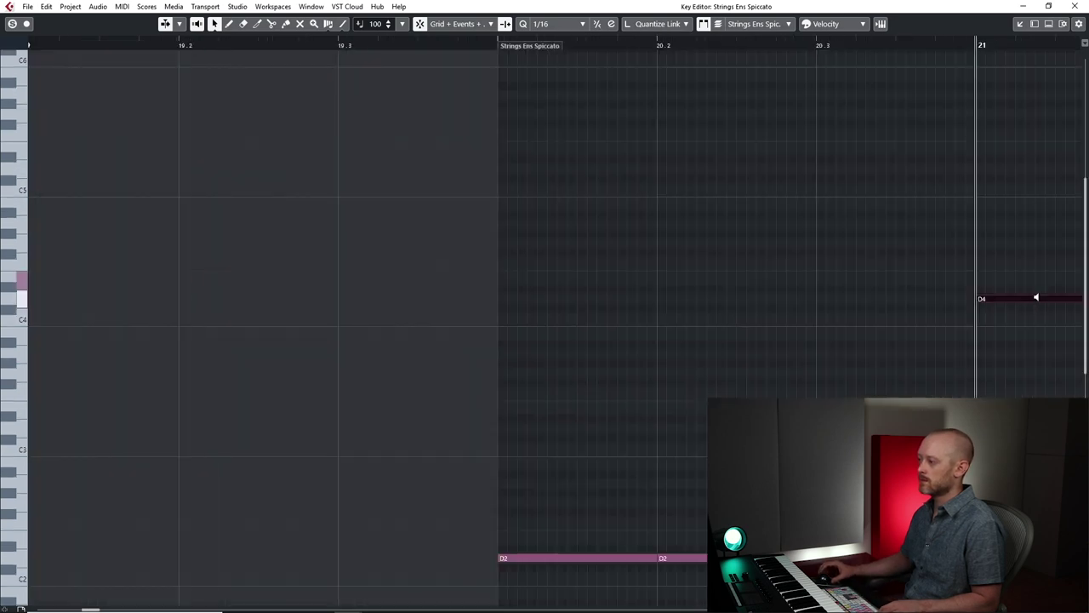
scroll(829, 293, right, 7)
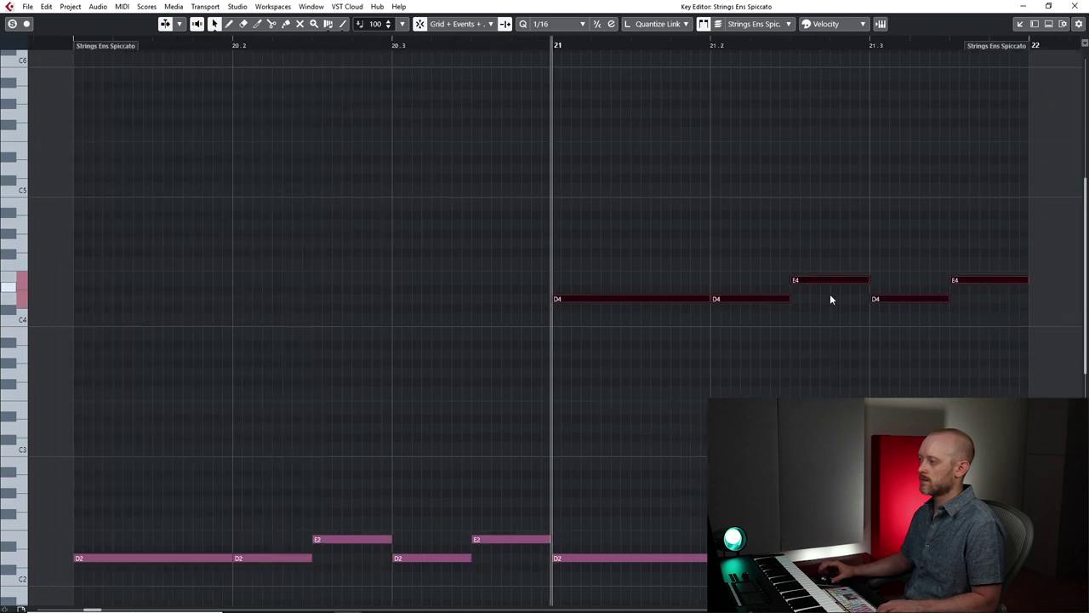
key(space)
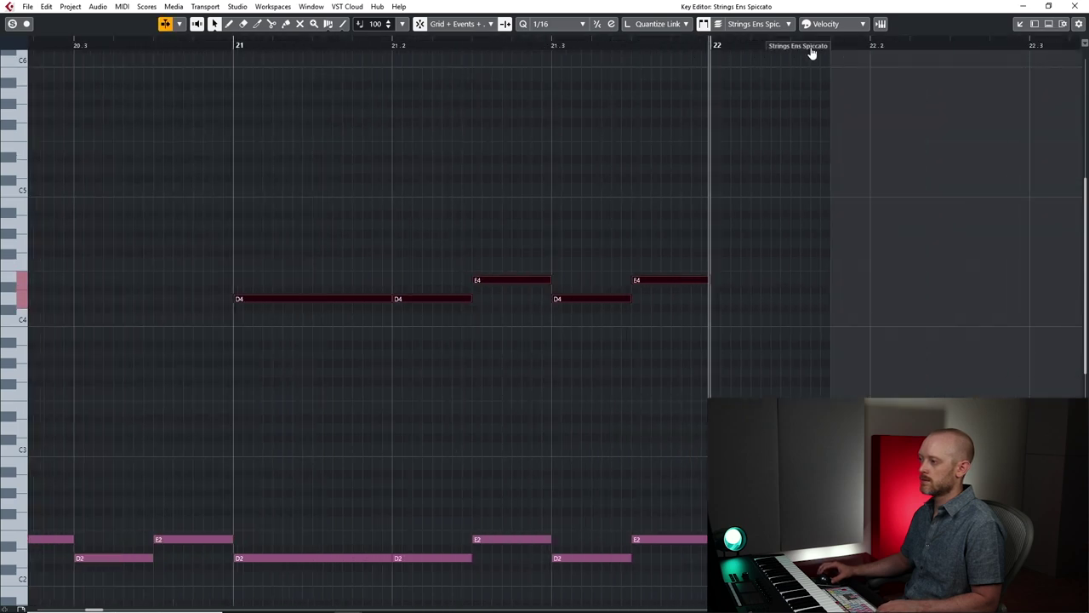
Extend the Strings Ens Spiccato event to 22.2, copy the last E notes to bar 22 as D2 and D4, and play the passage.
key(space)
drag(652, 248, 734, 545)
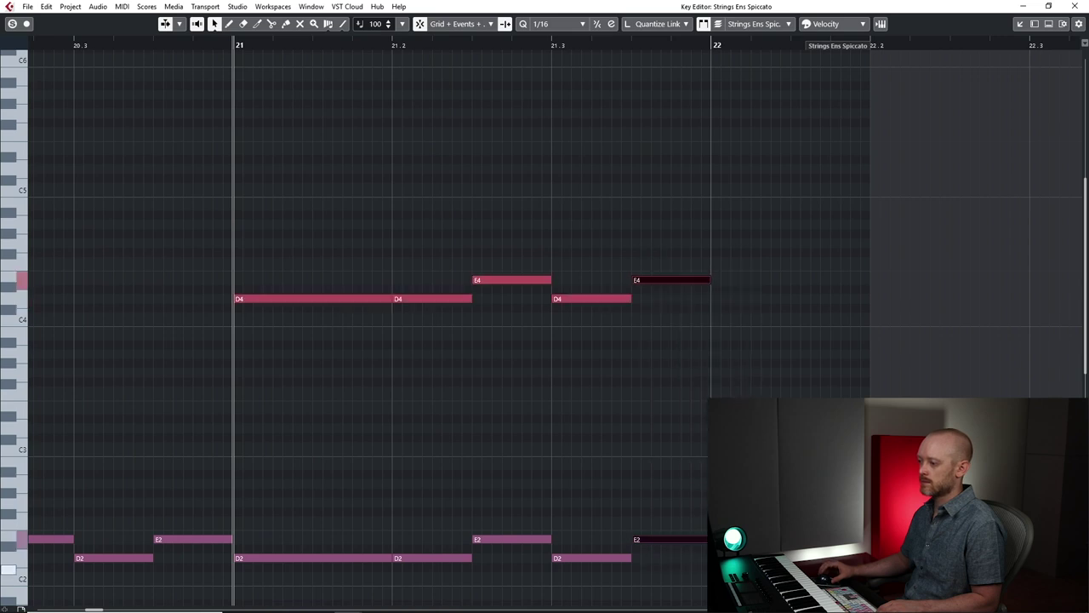
alt+drag(661, 541, 741, 558)
click(1071, 6)
key(space)
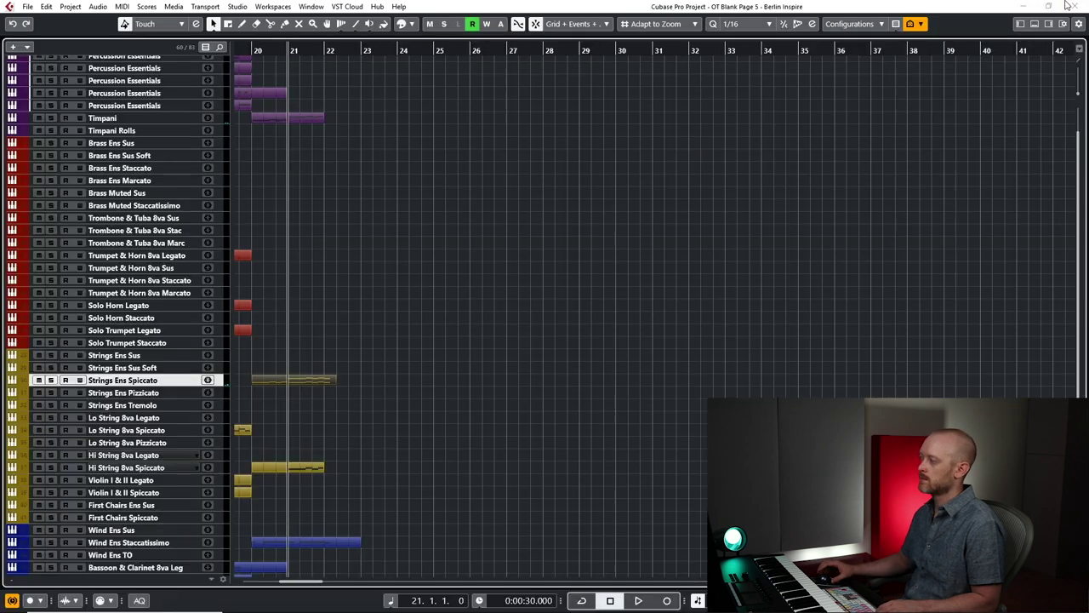
scroll(503, 266, left, 5)
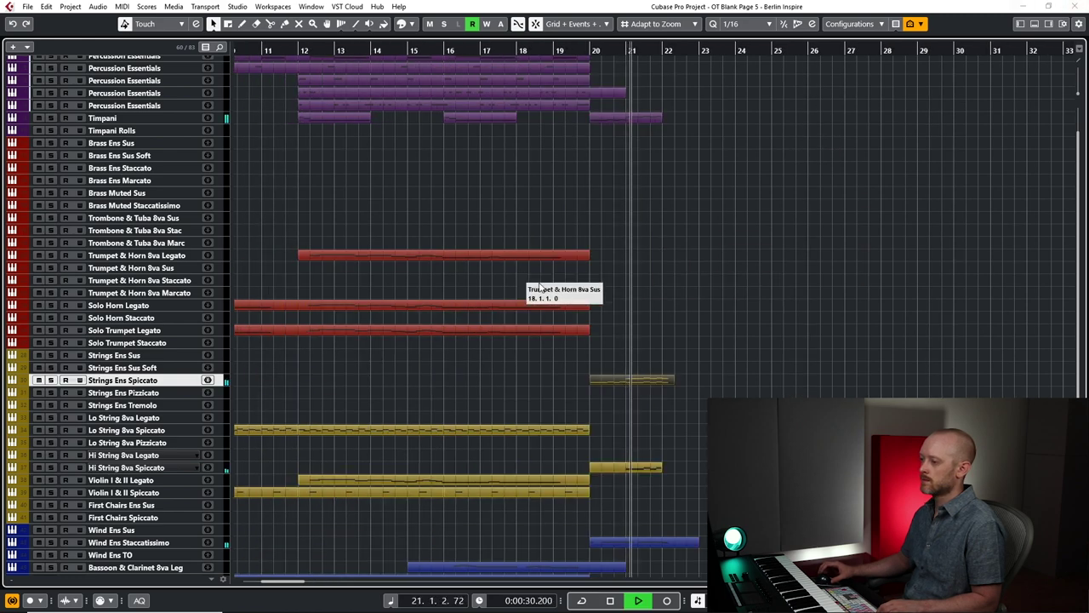
scroll(646, 292, down, 5)
key(space)
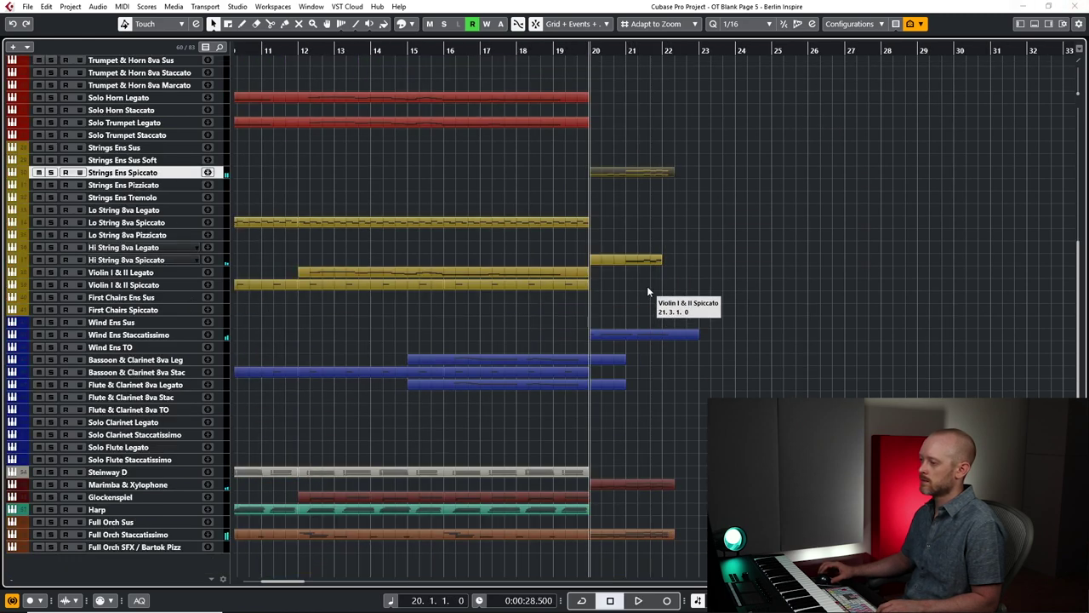
Copy the one-bar Percussion Essentials event above the timpani ending from bar 21 to bar 22.
scroll(647, 292, up, 6)
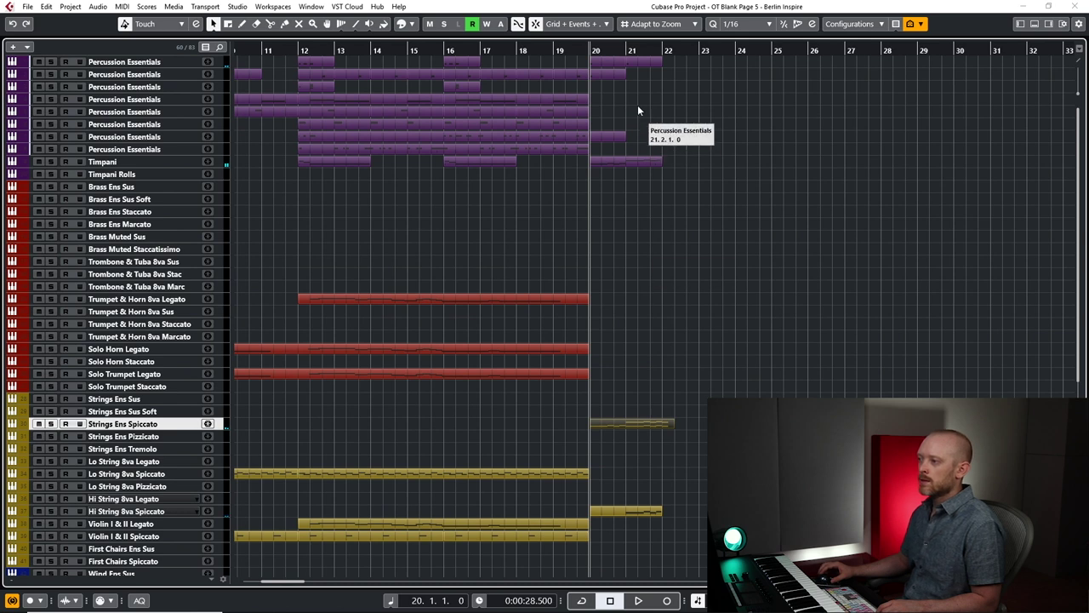
click(638, 64)
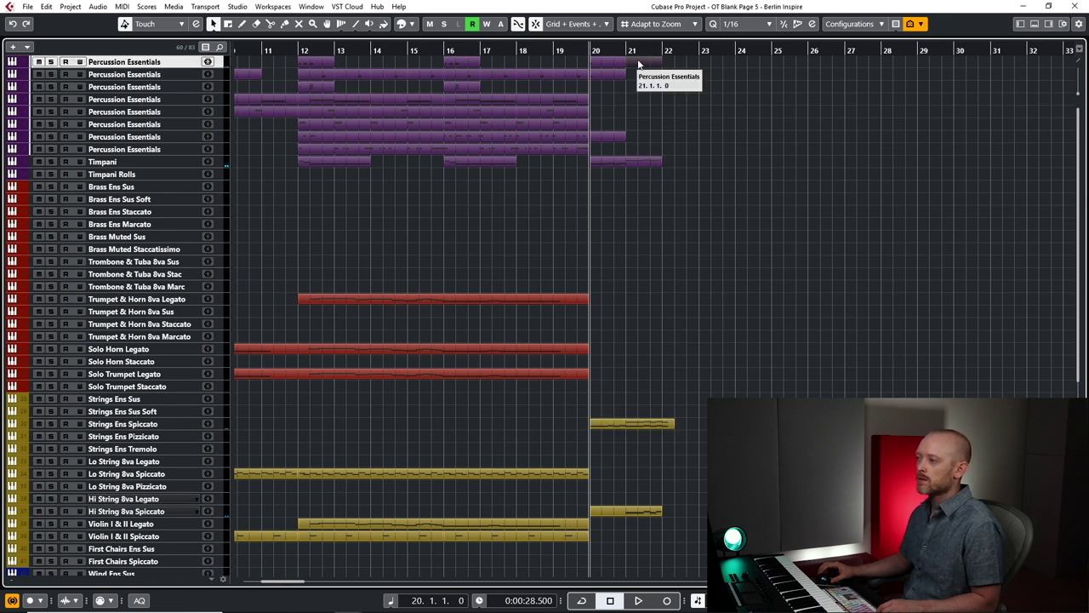
drag(639, 62, 679, 65)
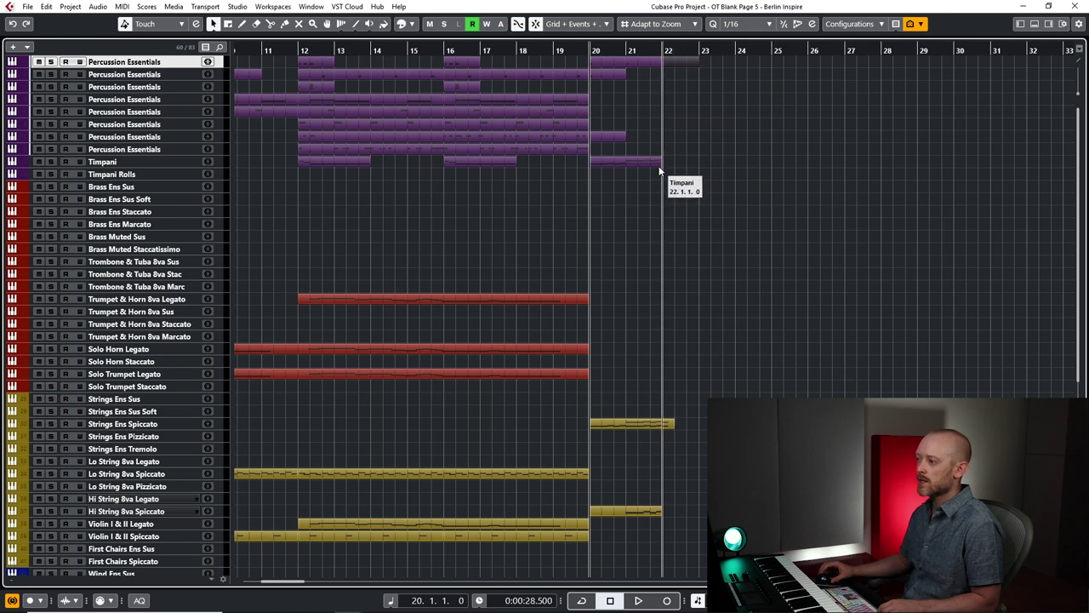
Extend the bar 20 Timpani event to bar 23, add a D3 note filling bar 22 and audition it.
click(668, 163)
drag(672, 164, 698, 167)
double_click(685, 164)
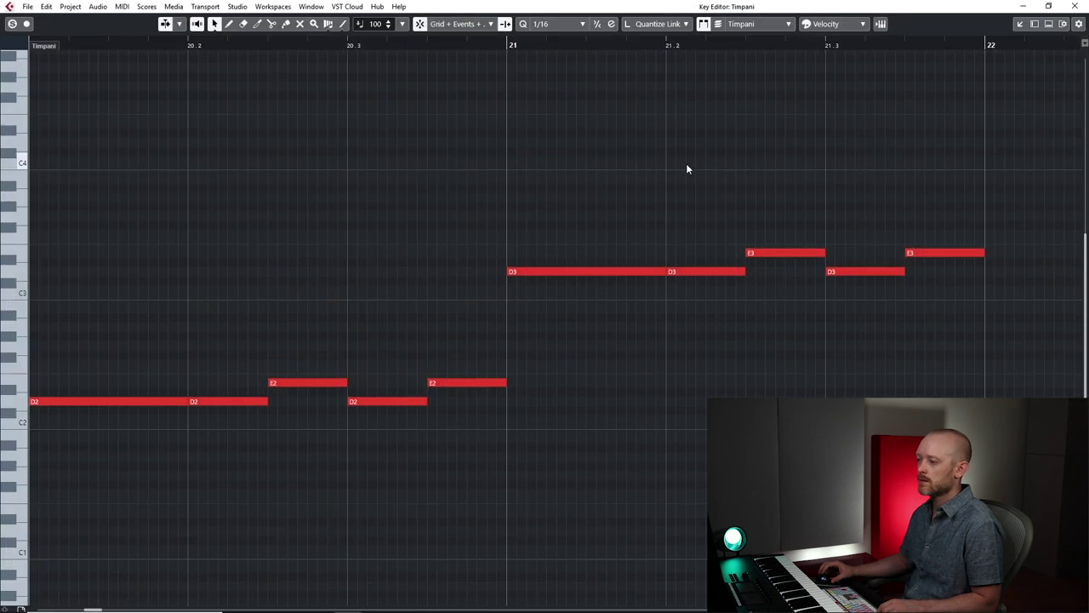
drag(678, 254, 1022, 281)
key(l)
key(space)
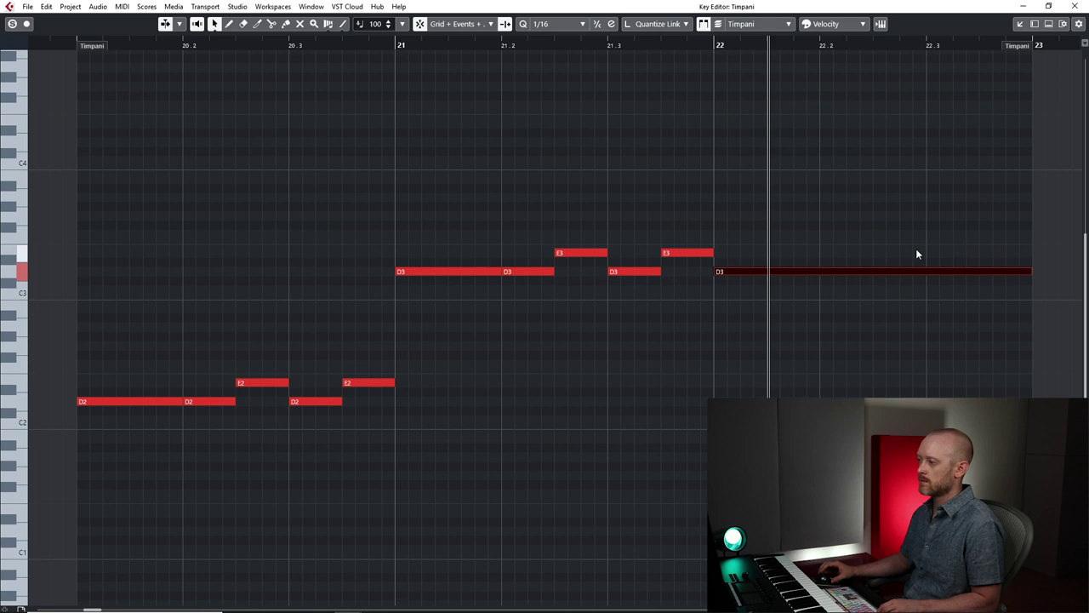
Extend the Timpani event and its final D3 note to bar 24 and close the editor.
scroll(916, 249, right, 5)
key(space)
drag(482, 52, 796, 67)
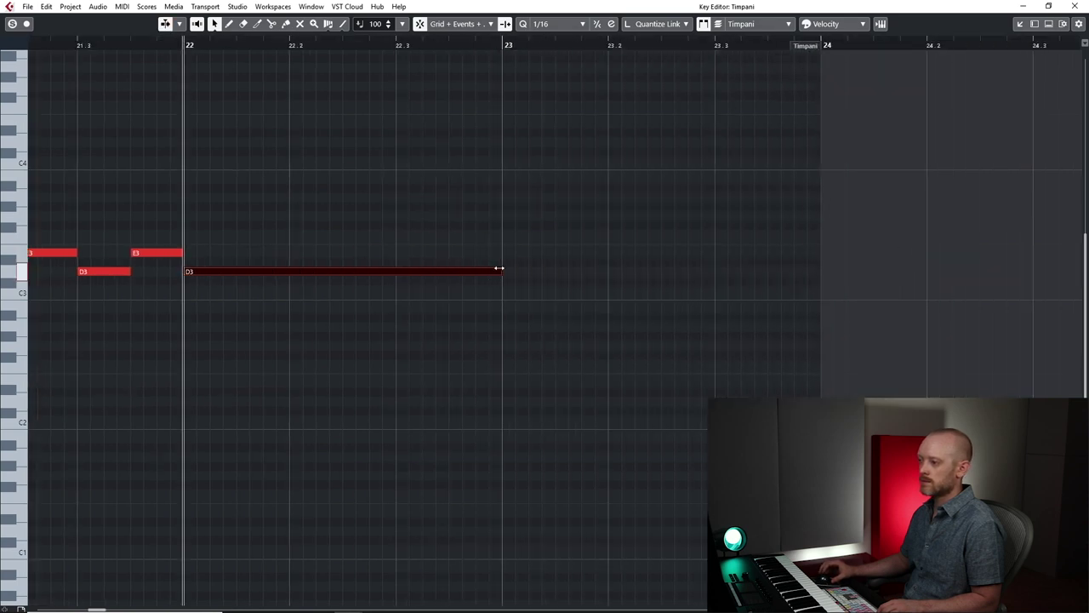
drag(499, 269, 820, 270)
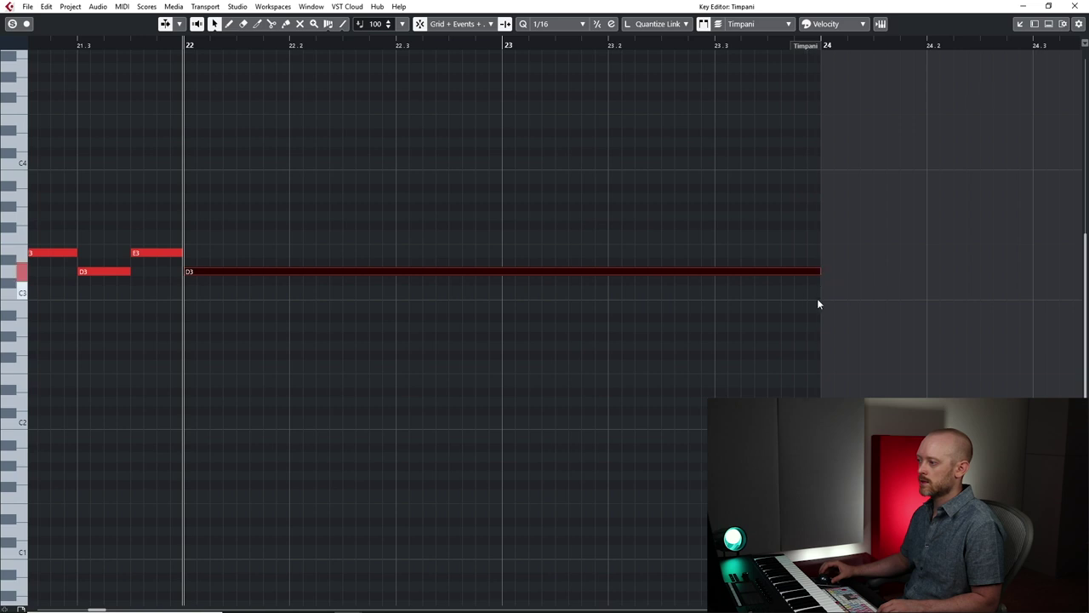
click(1069, 5)
key(shift+f)
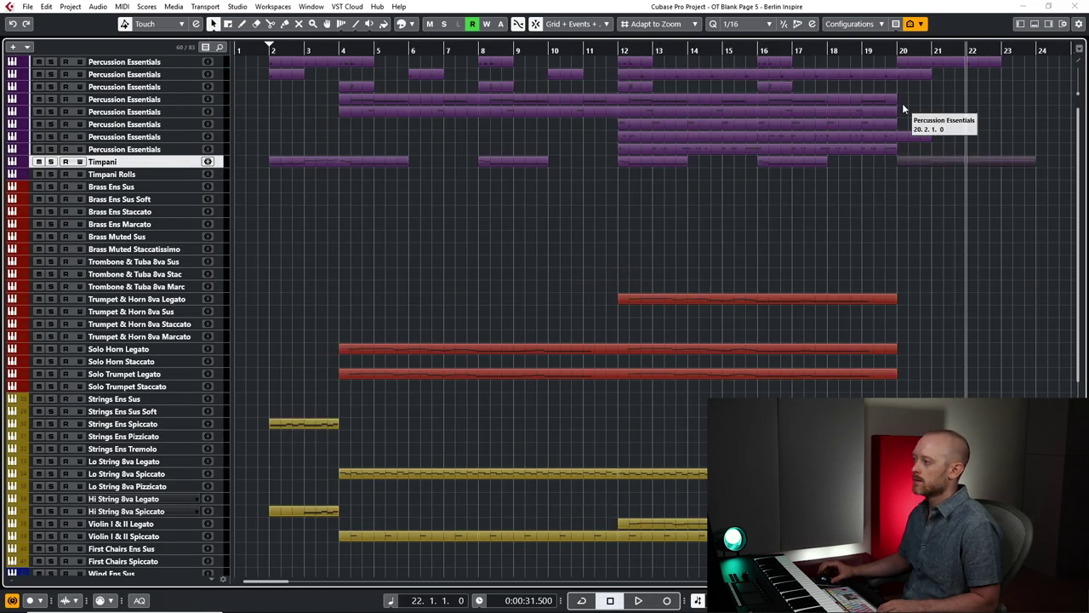
Duplicate the bars 16 to 19 event of the third Percussion Essentials track above Timpani to bar 20.
scroll(902, 103, right, 3)
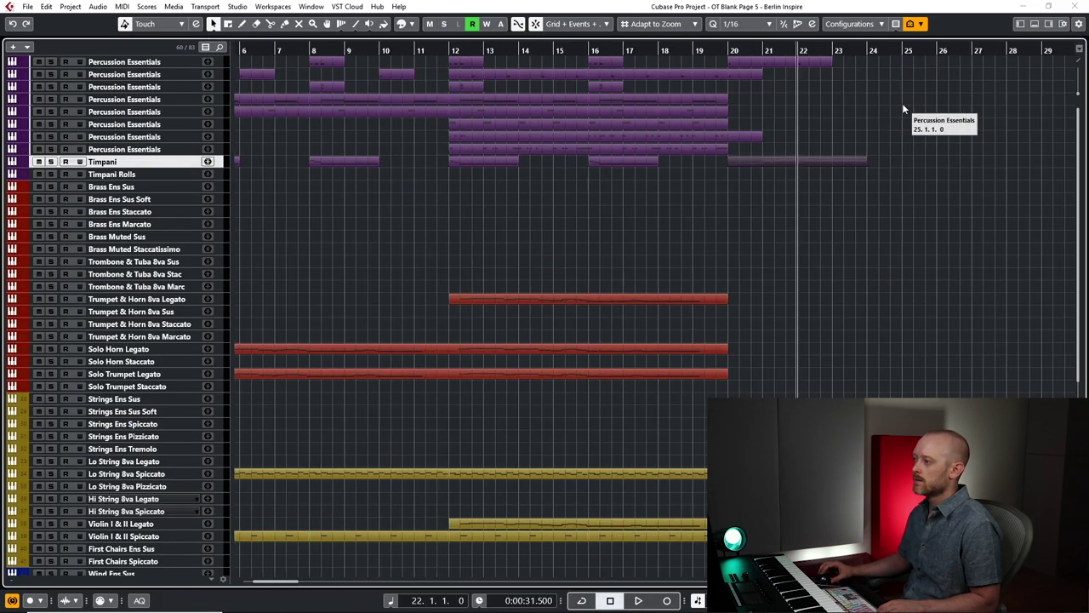
click(695, 123)
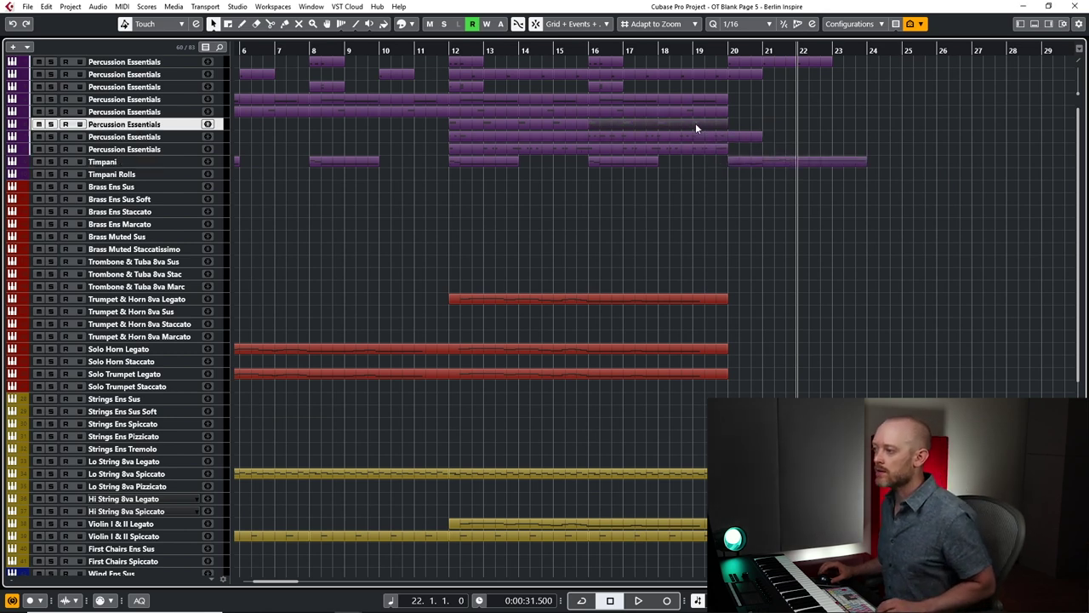
key(ctrl+d)
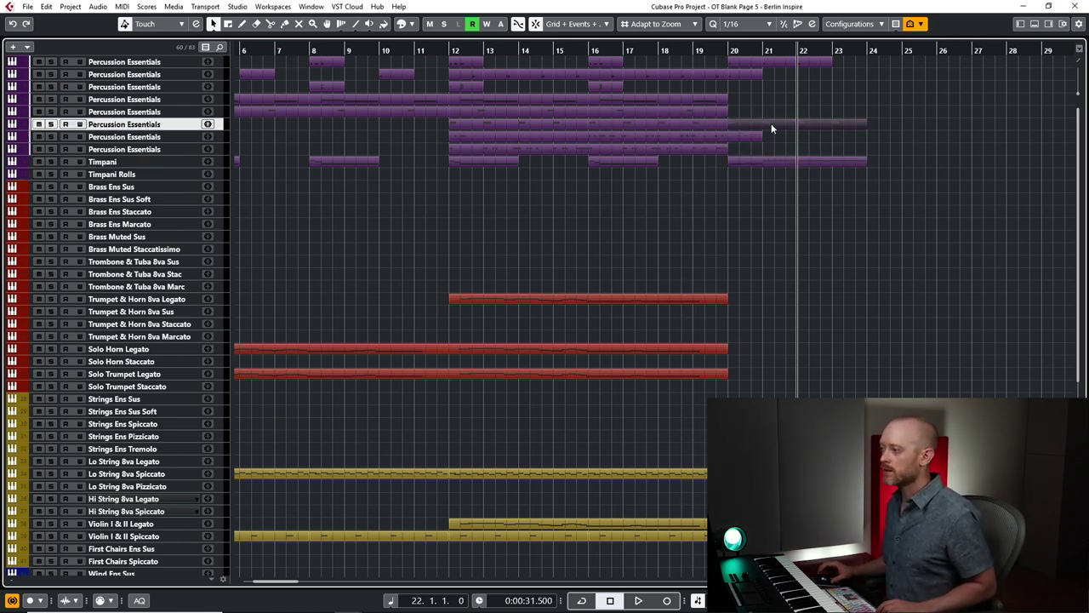
Copy the A3 and G#3 hits in the duplicated percussion event to beats 2 and 3 of every bar from 20 to 23.
double_click(771, 127)
drag(79, 277, 939, 422)
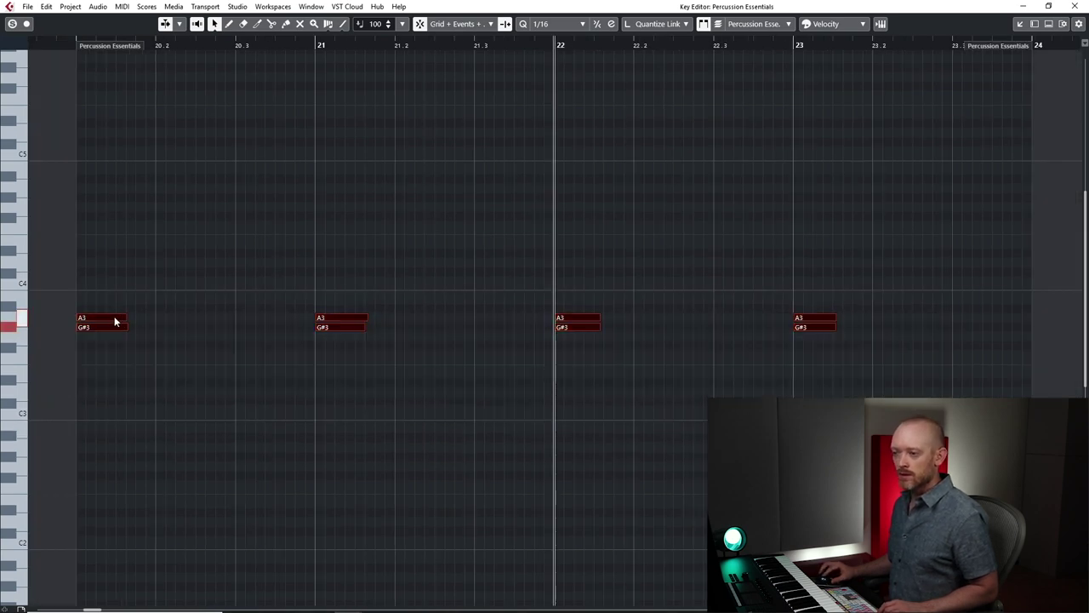
drag(115, 322, 246, 322)
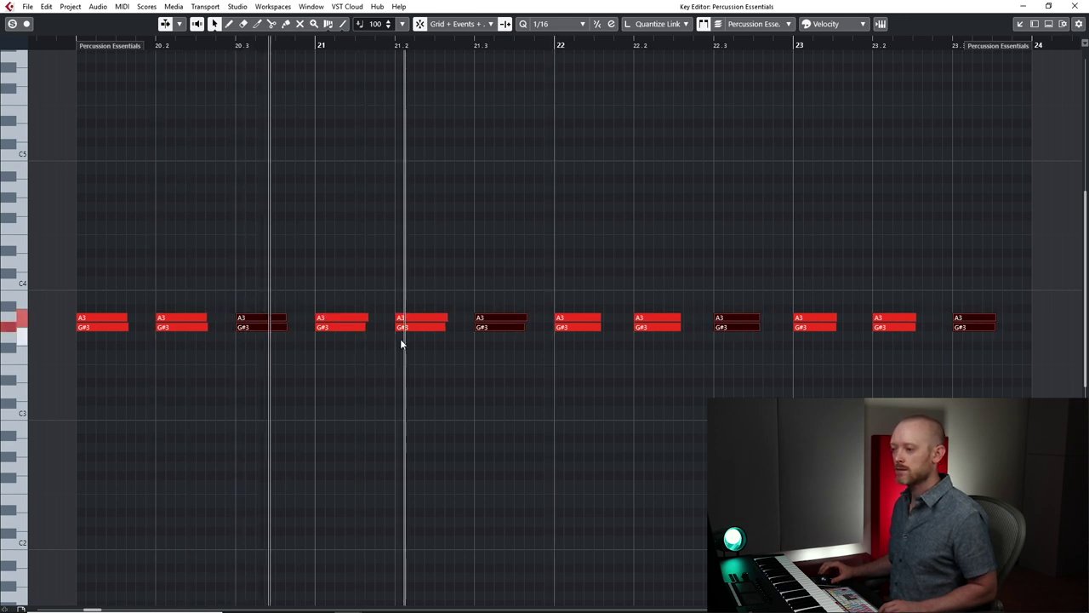
Delete all percussion hits from 22.2 onward, close the editor and play the ending from bar 20.
drag(630, 283, 1012, 387)
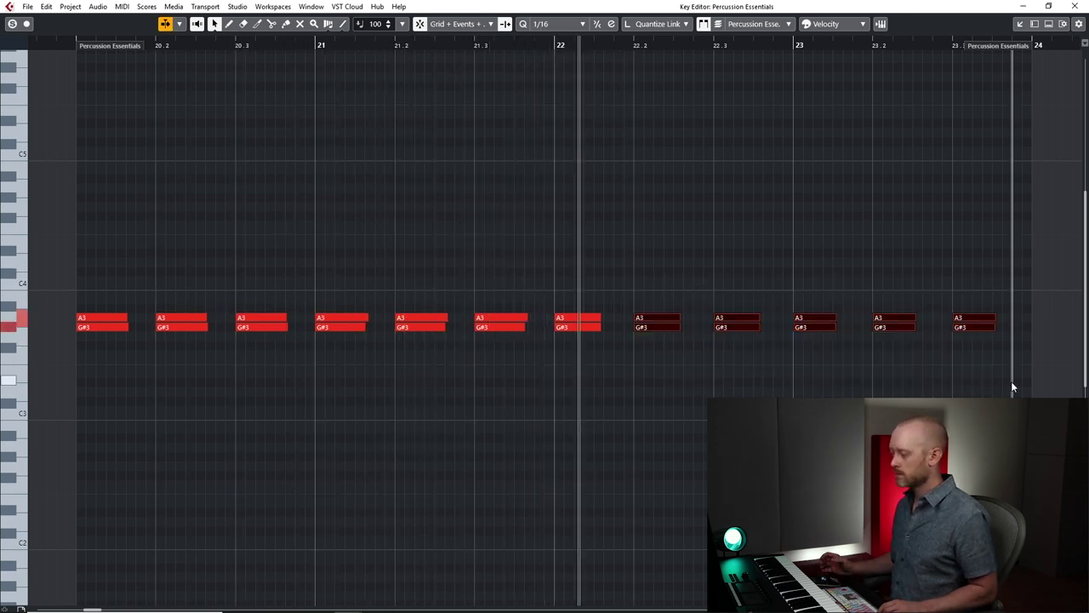
key(Delete)
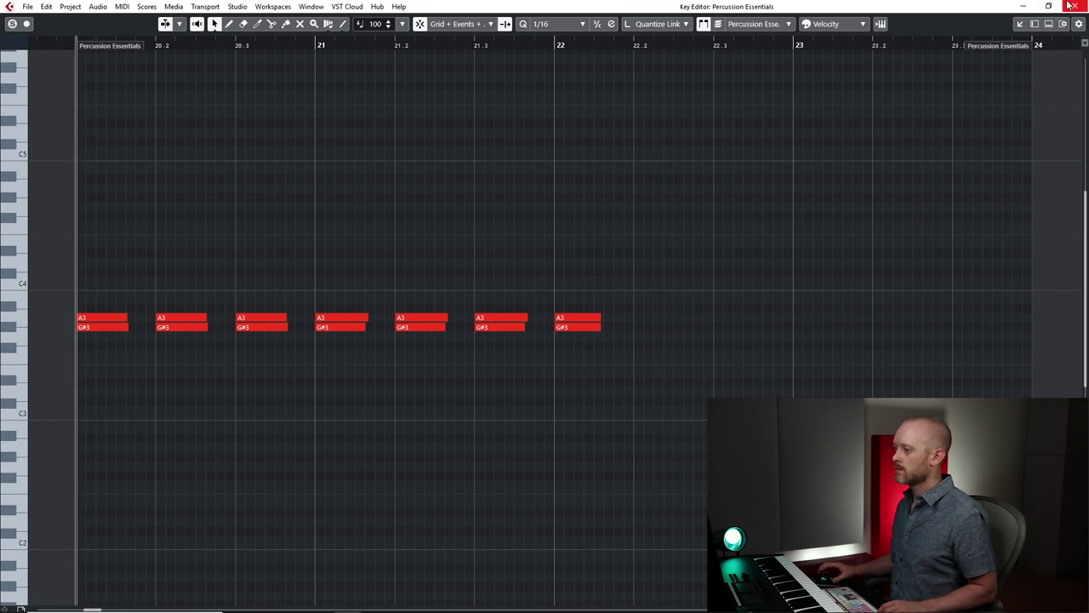
click(1071, 6)
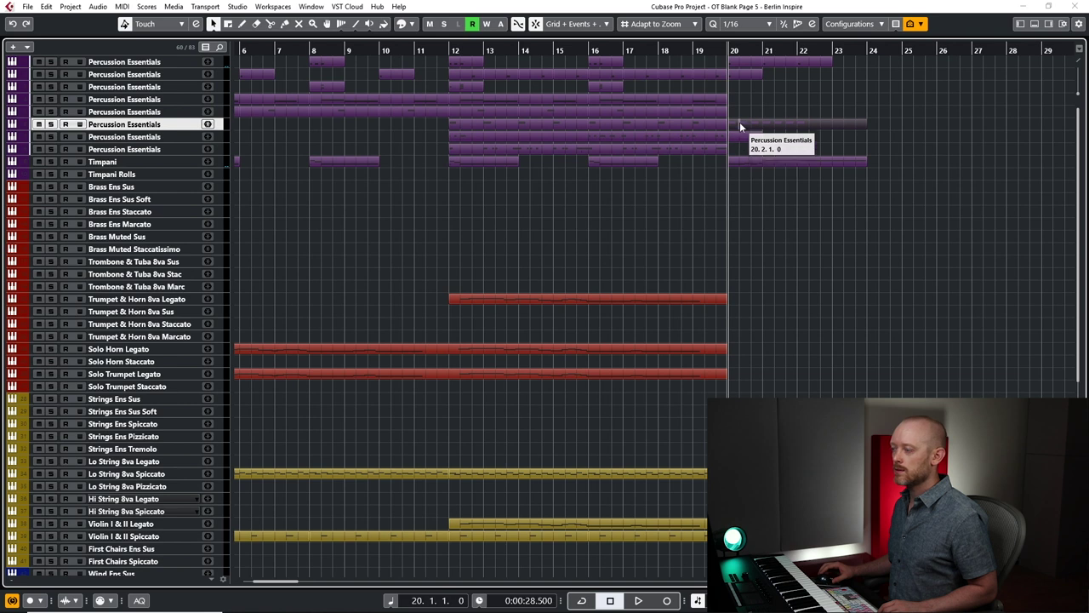
click(731, 151)
key(space)
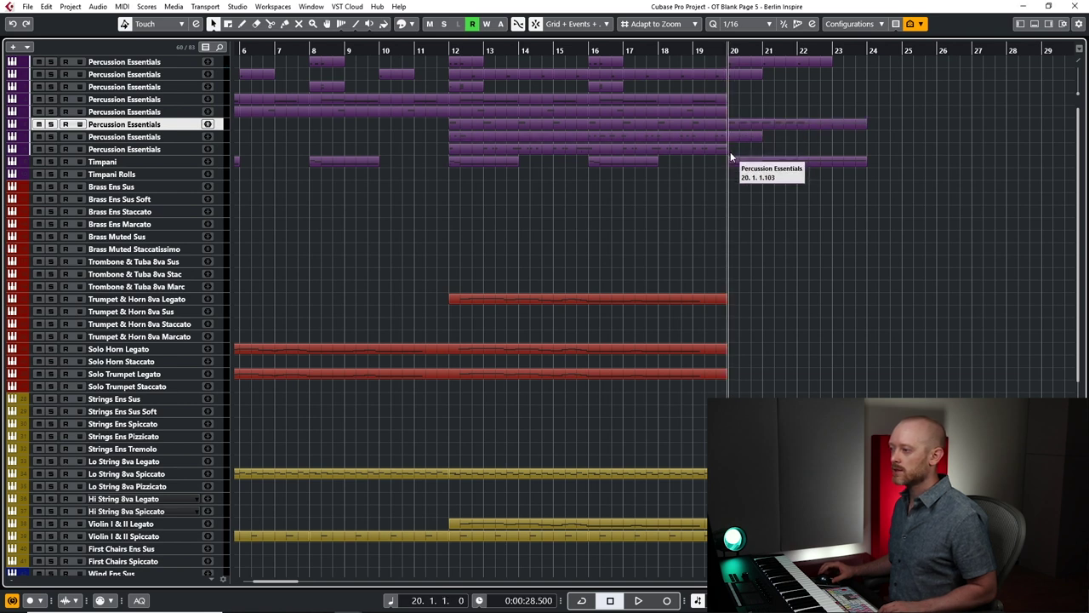
Record a rhythm of G4 hits from bar 20 on the Percussion Essentials track directly above Timpani.
click(136, 149)
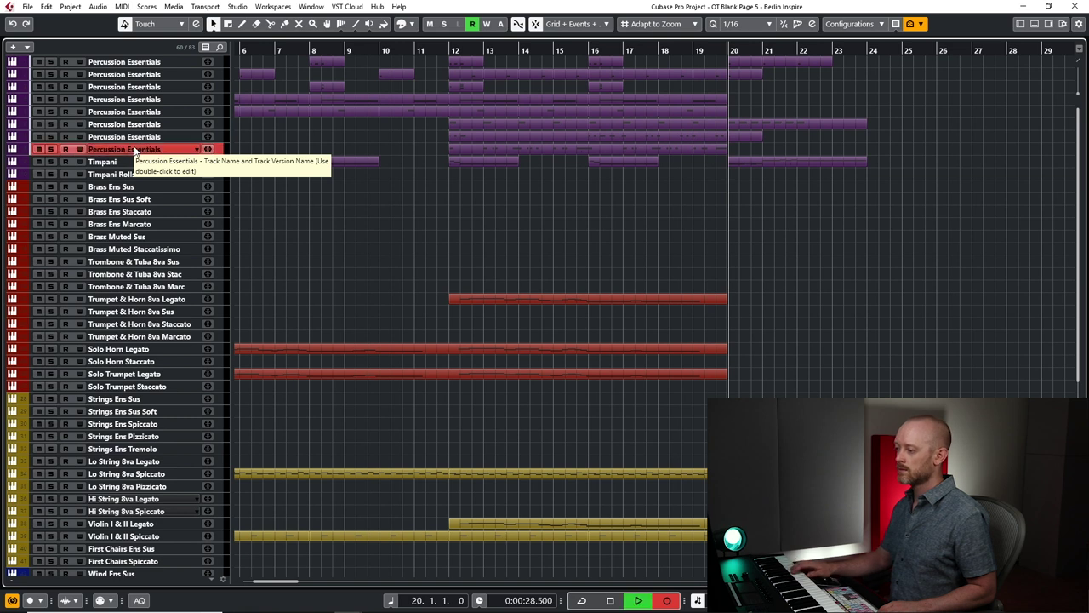
key(space)
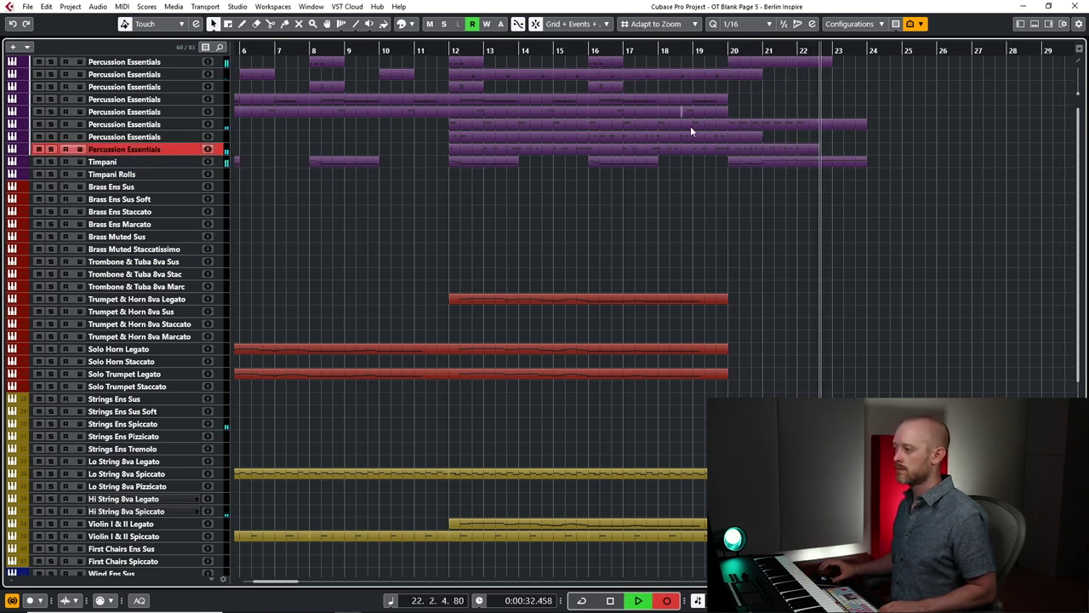
key(space)
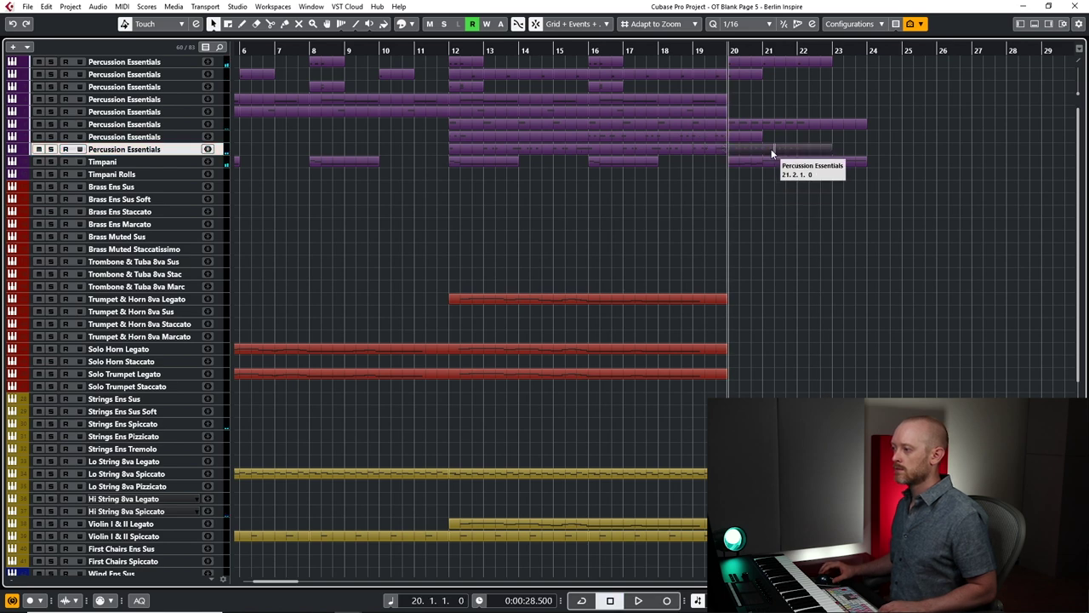
Open the recorded G4 take, quantize all its notes to the 1/16 grid and play it back.
double_click(772, 154)
key(space)
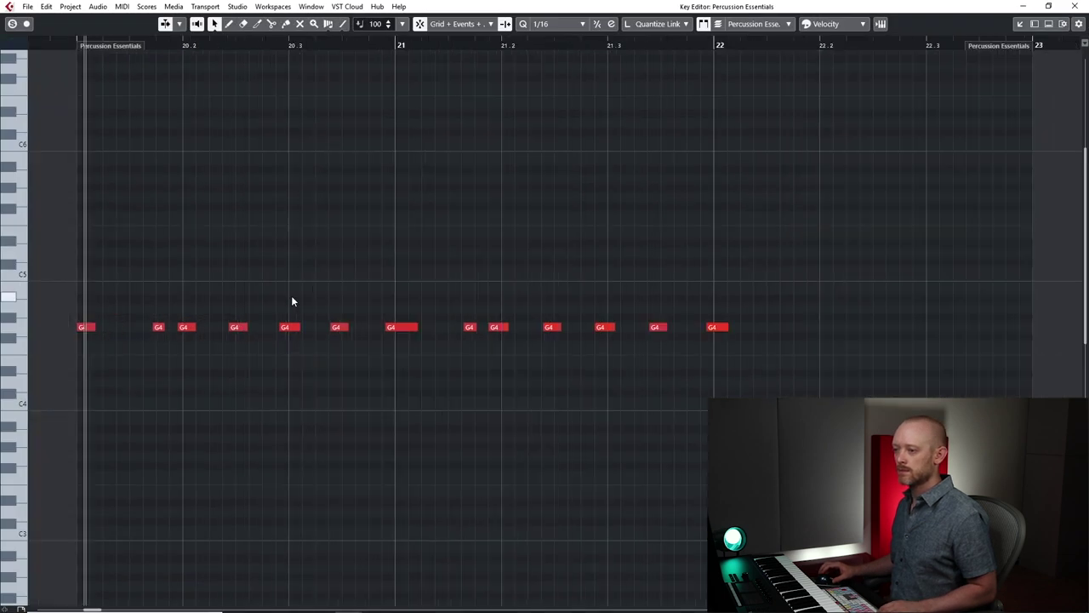
key(space)
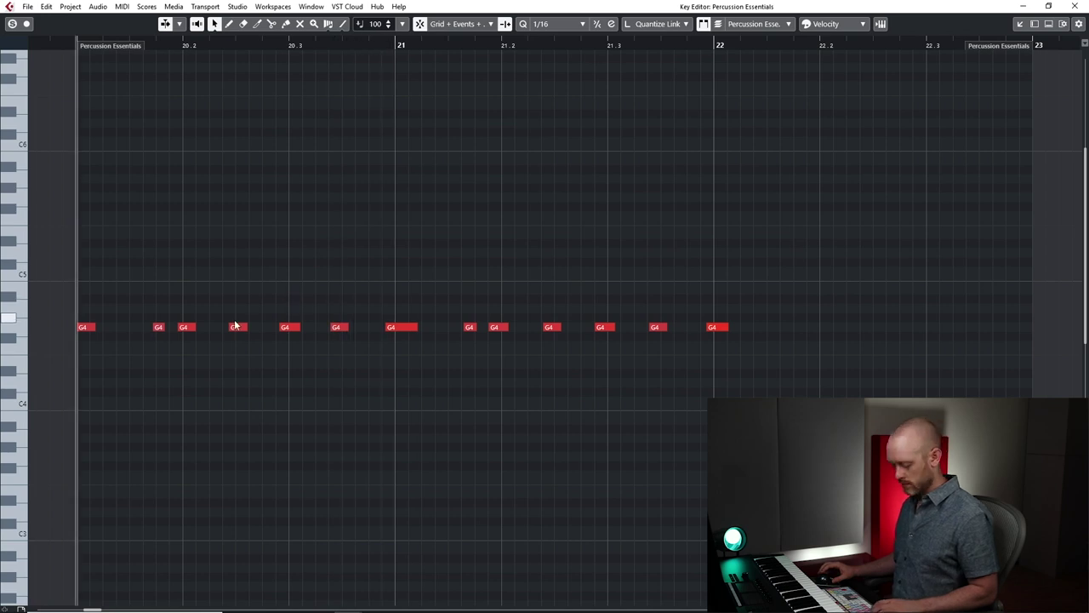
key(ctrl+a)
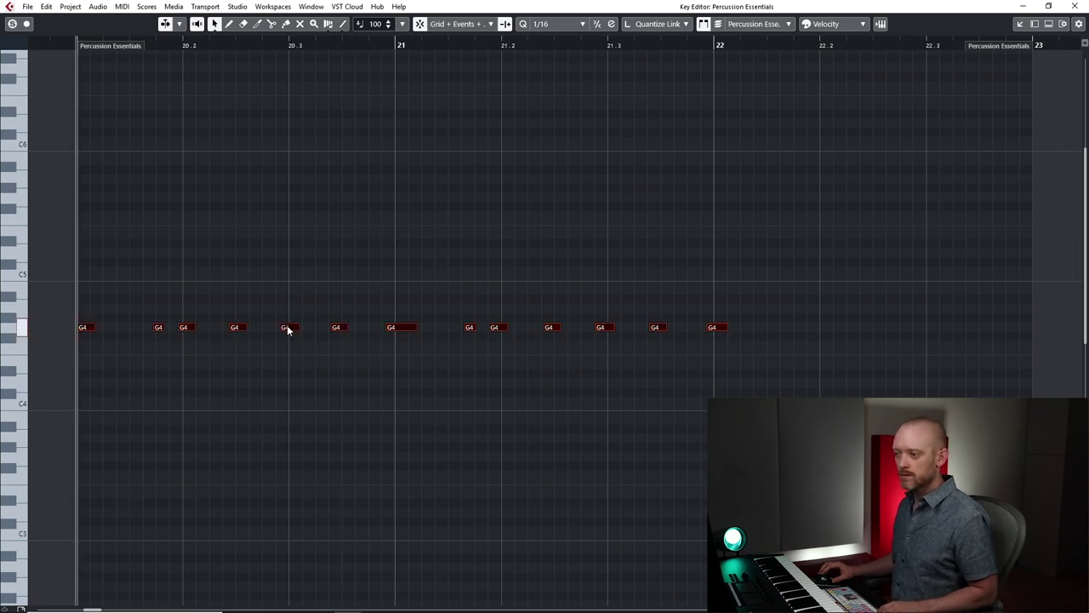
drag(288, 330, 293, 327)
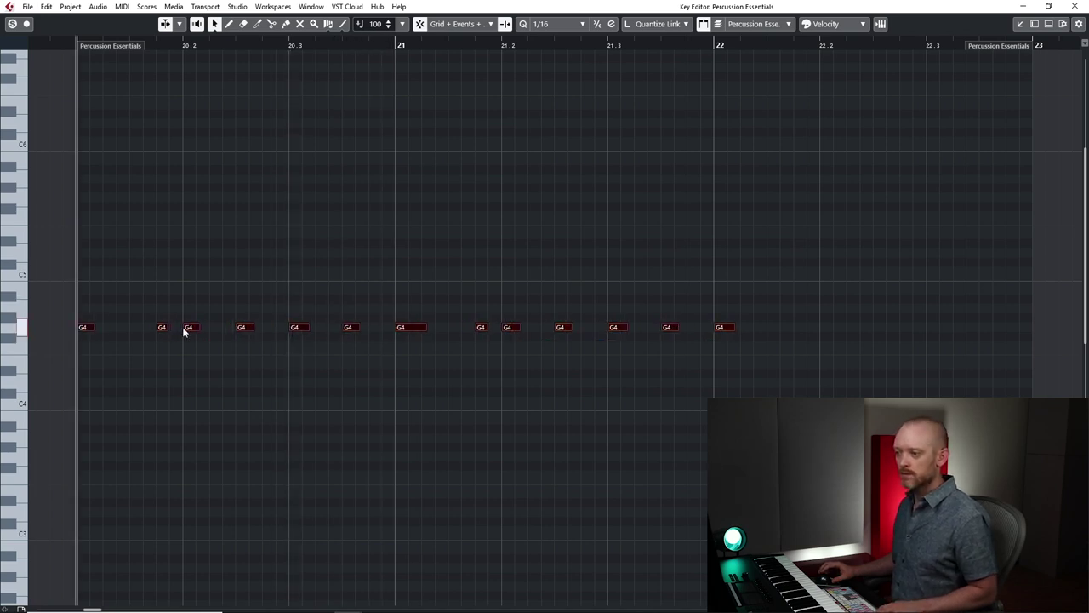
key(space)
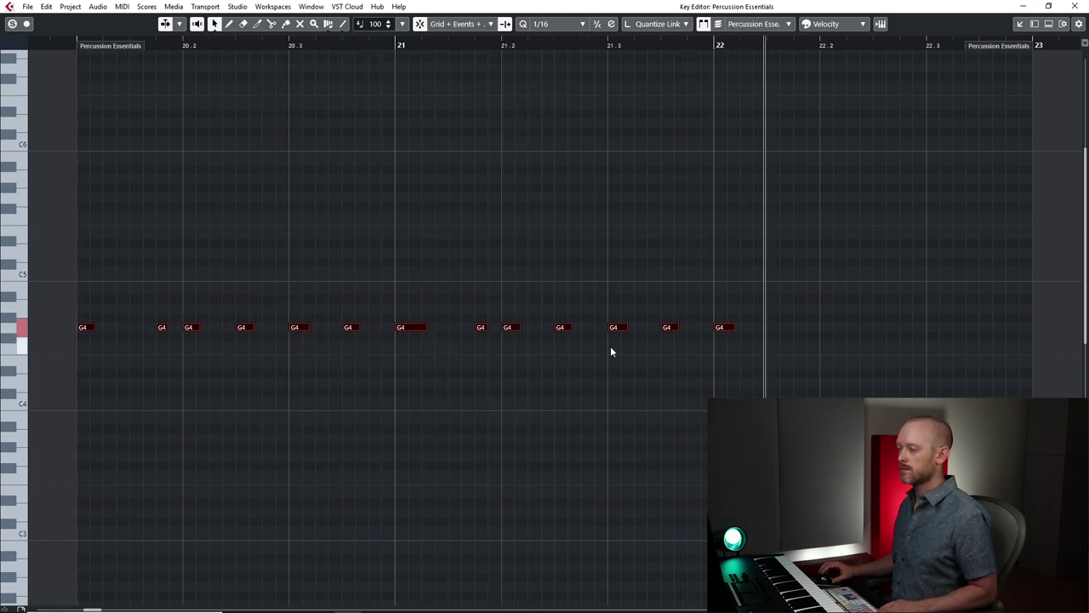
click(606, 84)
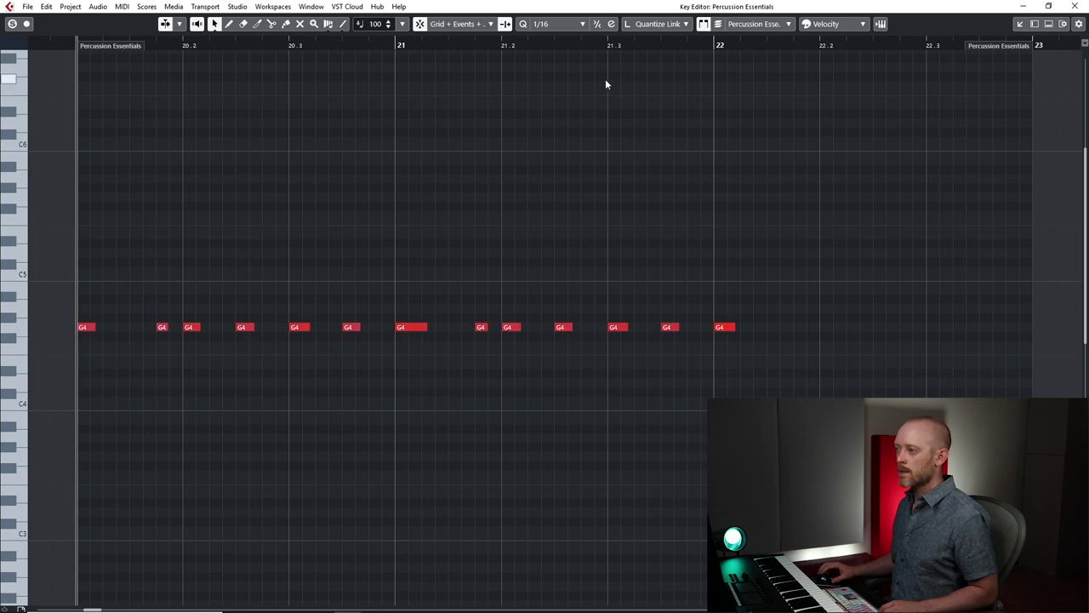
Switch the quantize grid to 1/16 Triplet, add alternating F#4 and G4 fill hits between 21.3 and 22, and play from 21.3.
click(547, 24)
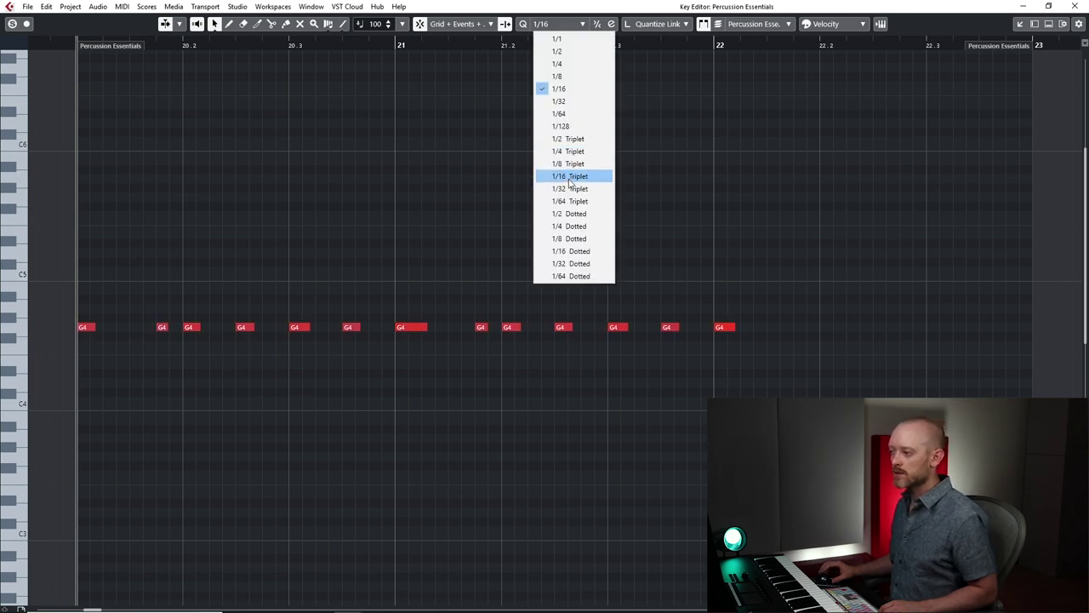
click(570, 178)
scroll(690, 352, down, 1)
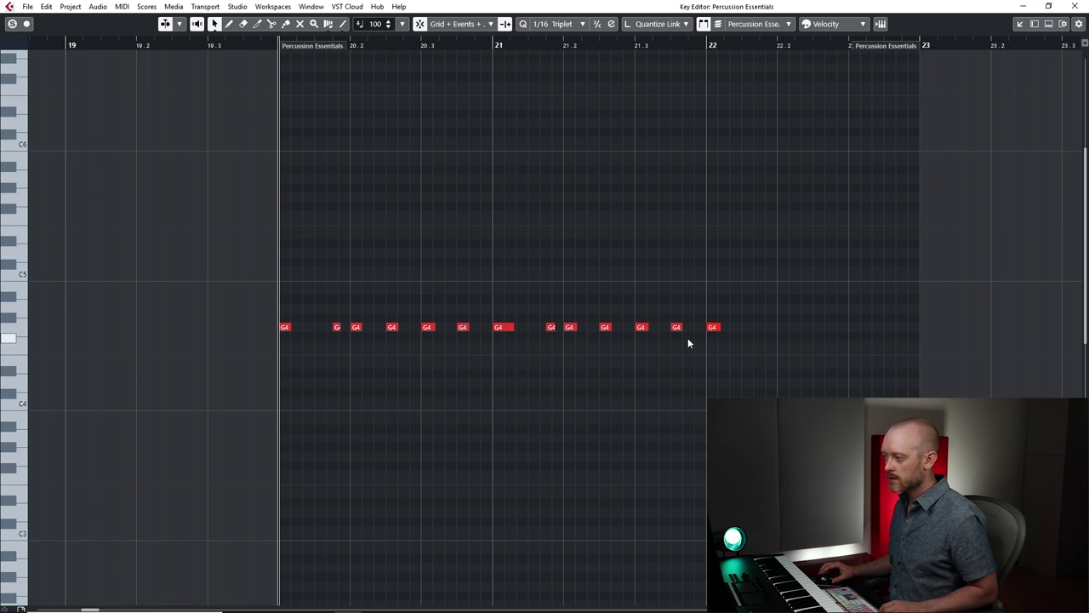
click(701, 326)
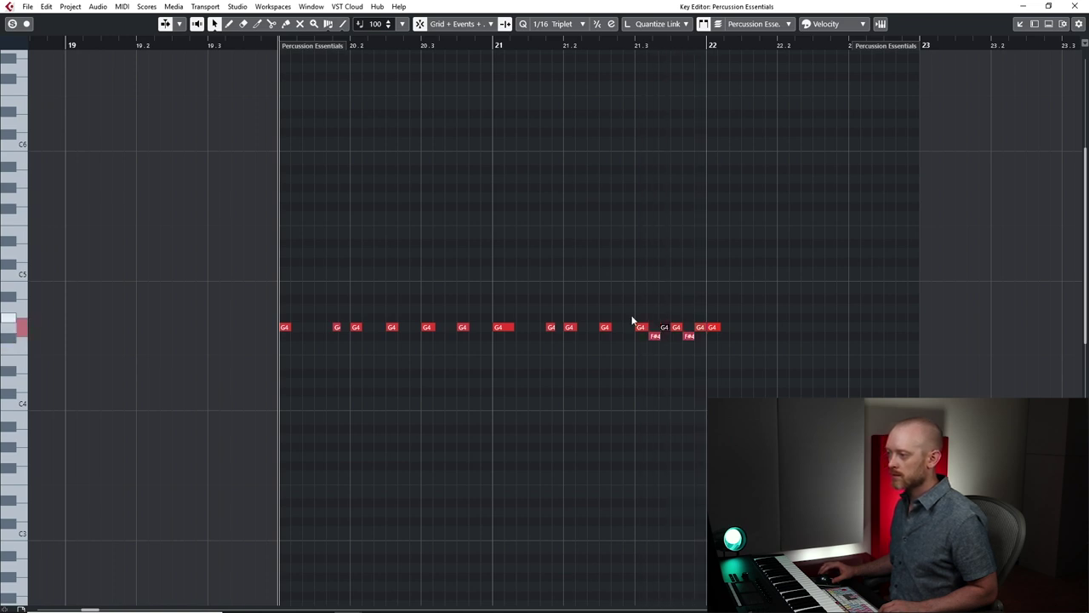
key(l)
key(space)
key(space)
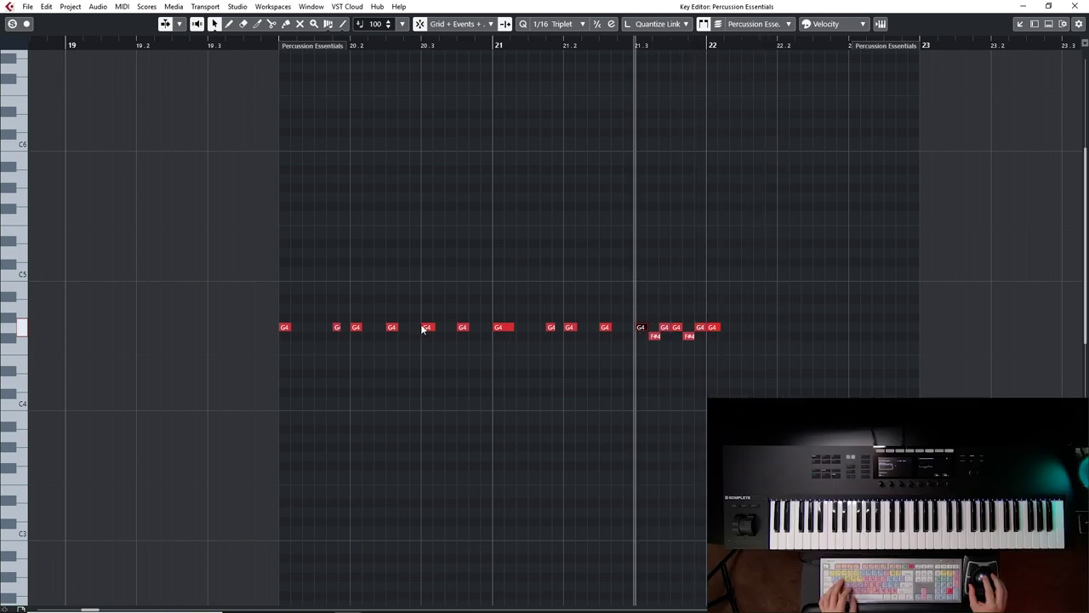
Play the part from bar 20 and add triplet F#4 and G4 hits leading into bar 21.
drag(267, 331, 266, 336)
key(l)
key(space)
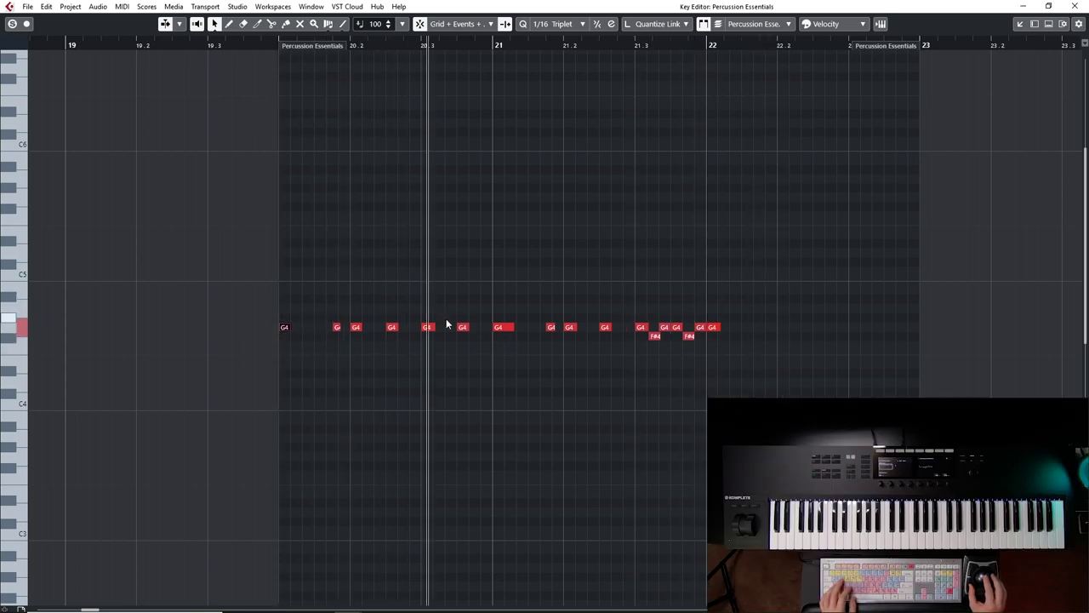
key(space)
key(alt)
click(475, 336)
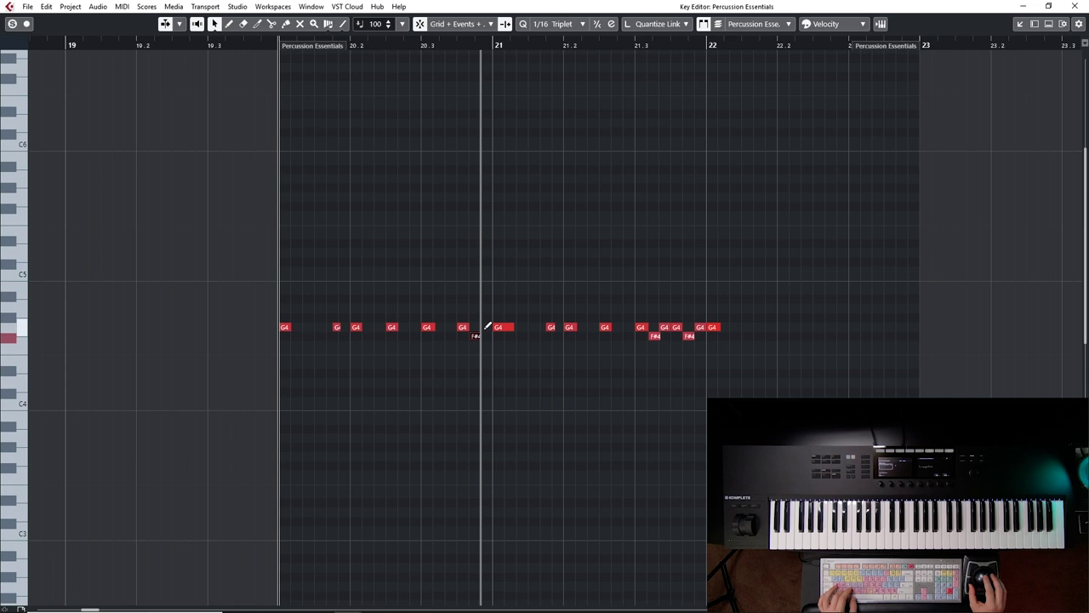
click(487, 326)
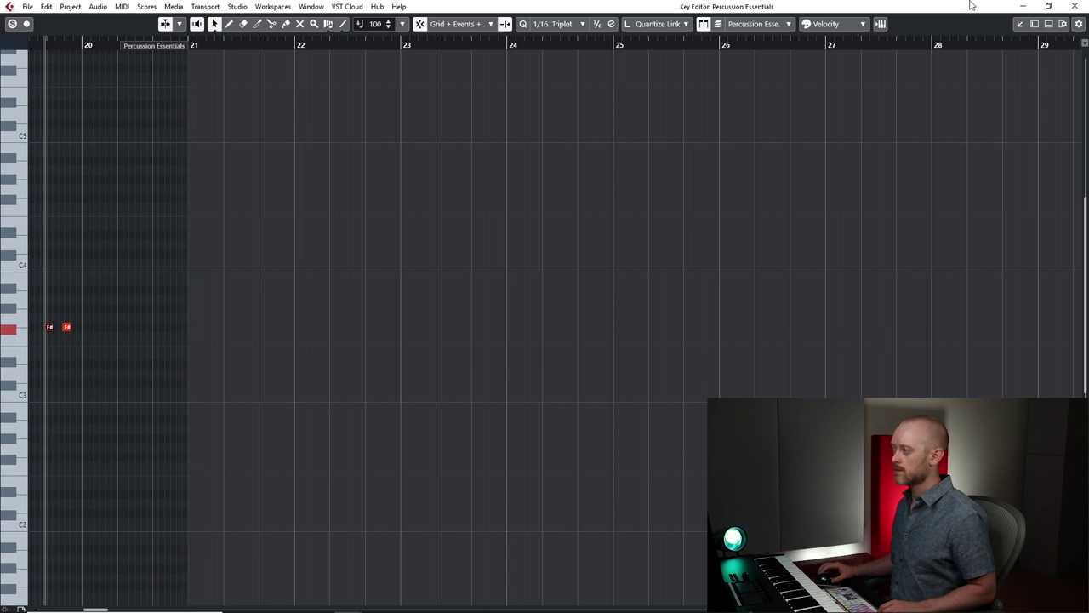
Close the editor and record a percussion take from bar 20 on the second Percussion Essentials track above Timpani, redoing the first attempt.
click(1072, 5)
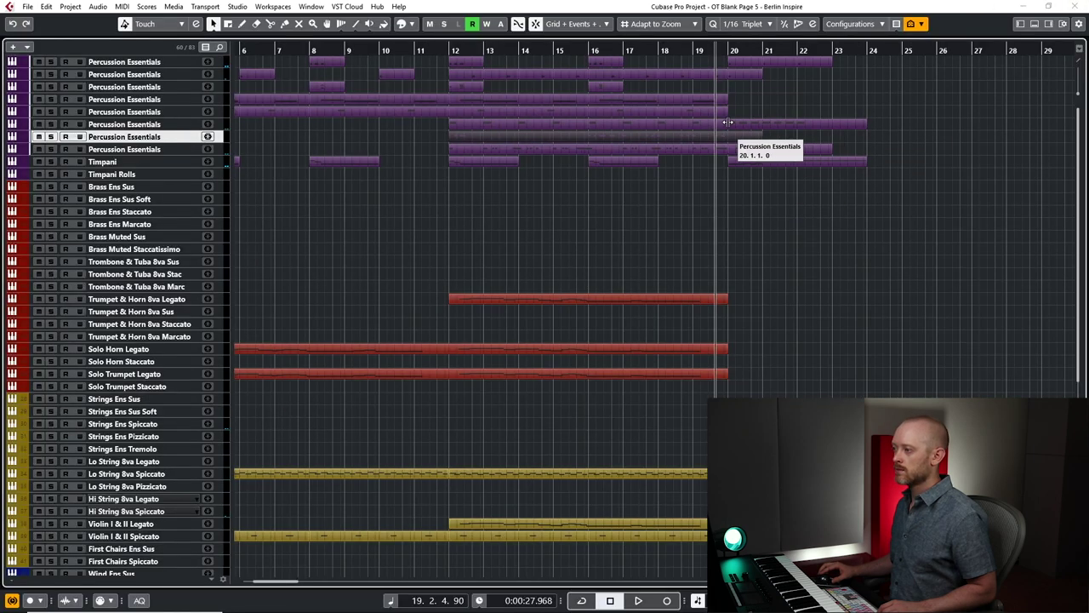
drag(727, 122, 728, 122)
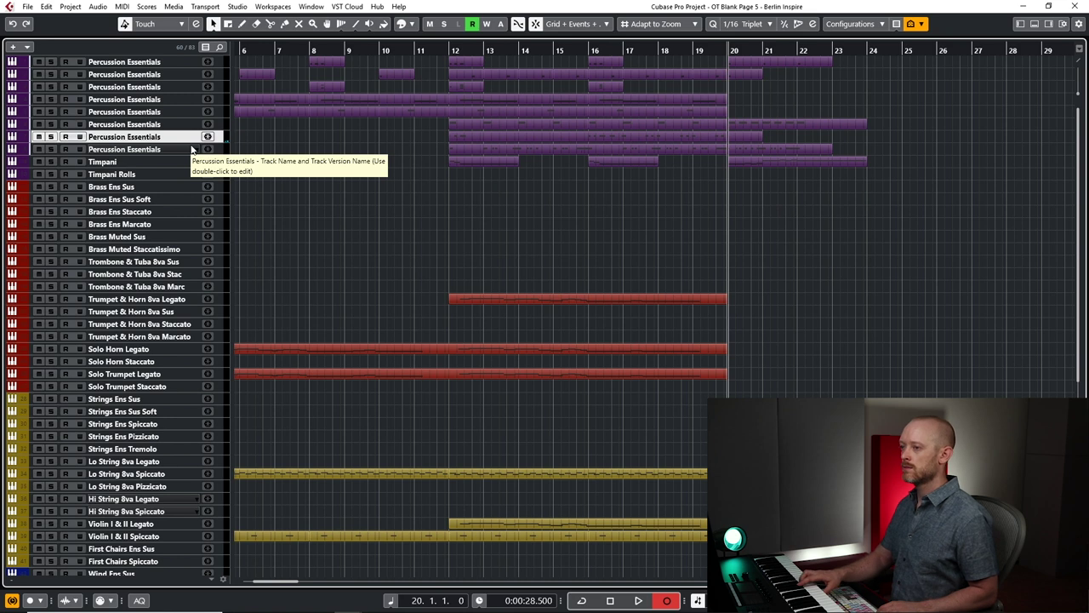
key(space)
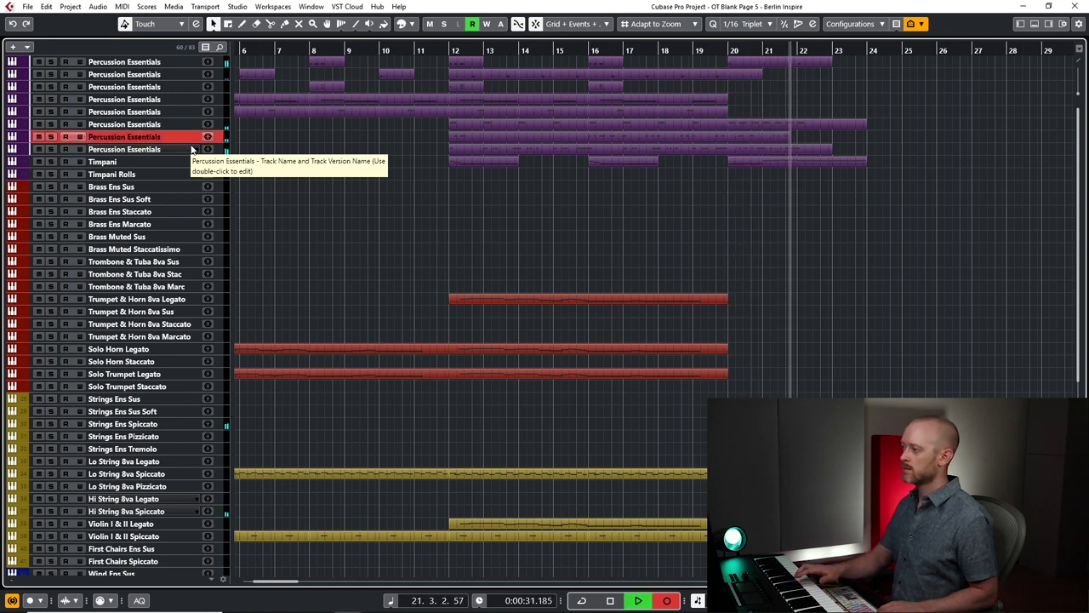
key(space)
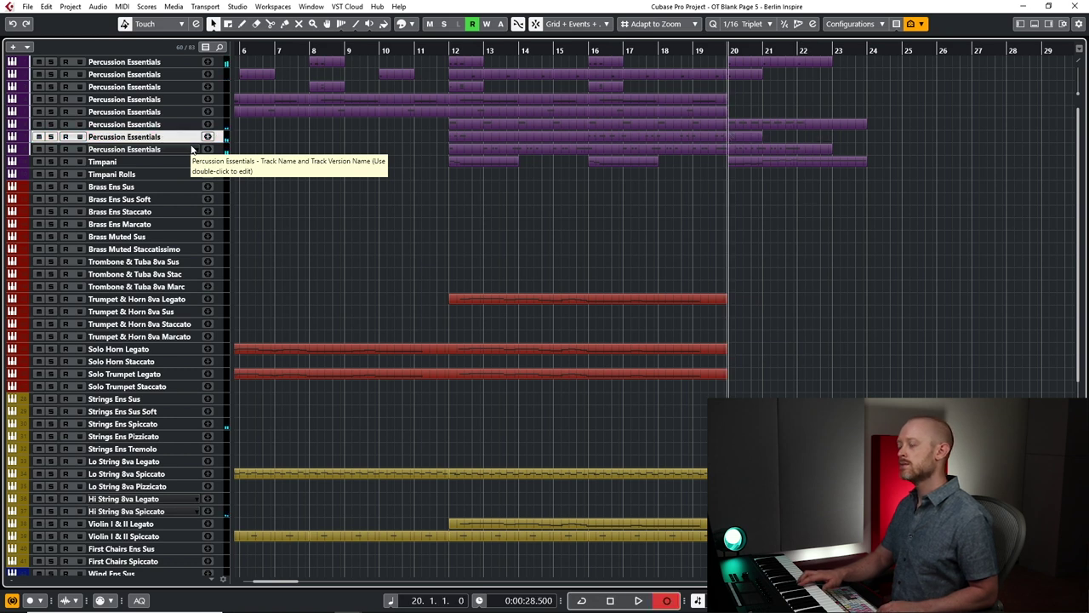
key(space)
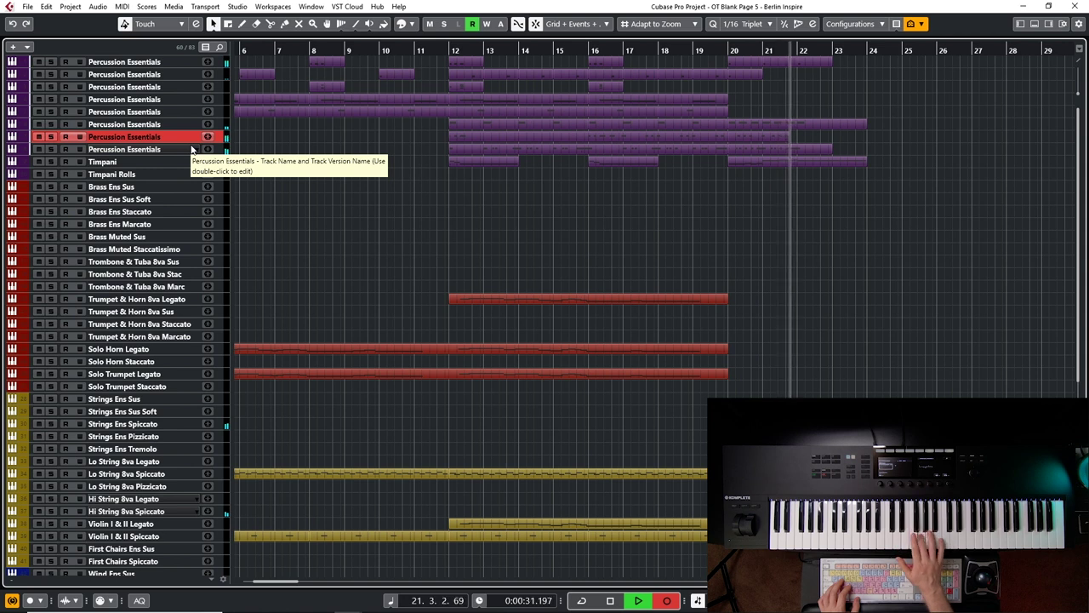
key(space)
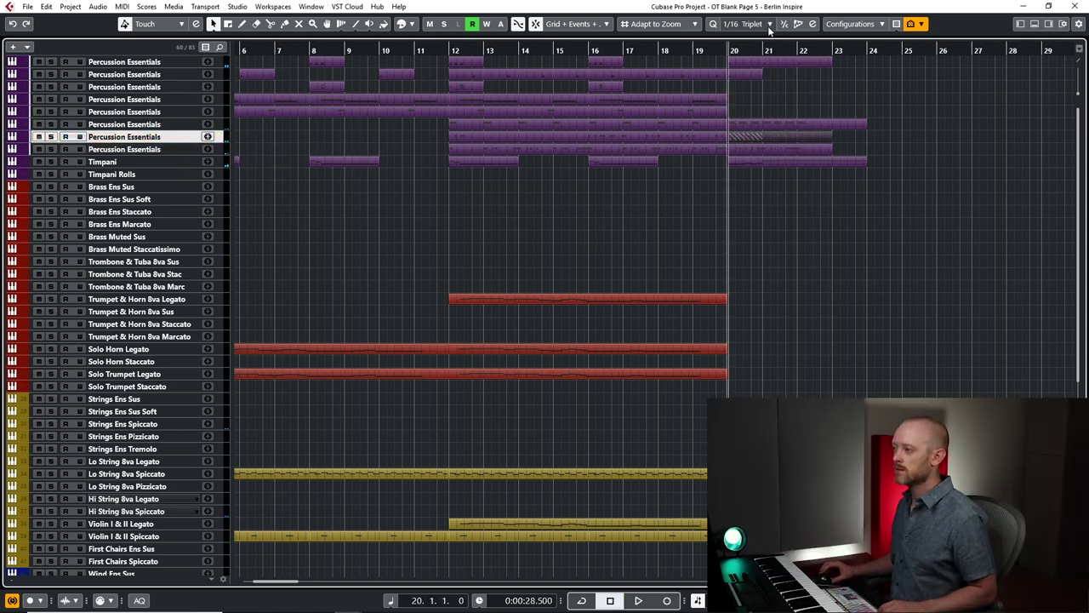
Duplicate the bar 12 event of the sixth Percussion Essentials track above Timpani to bar 20, aligned with the quantize grid set to 1/16.
double_click(742, 73)
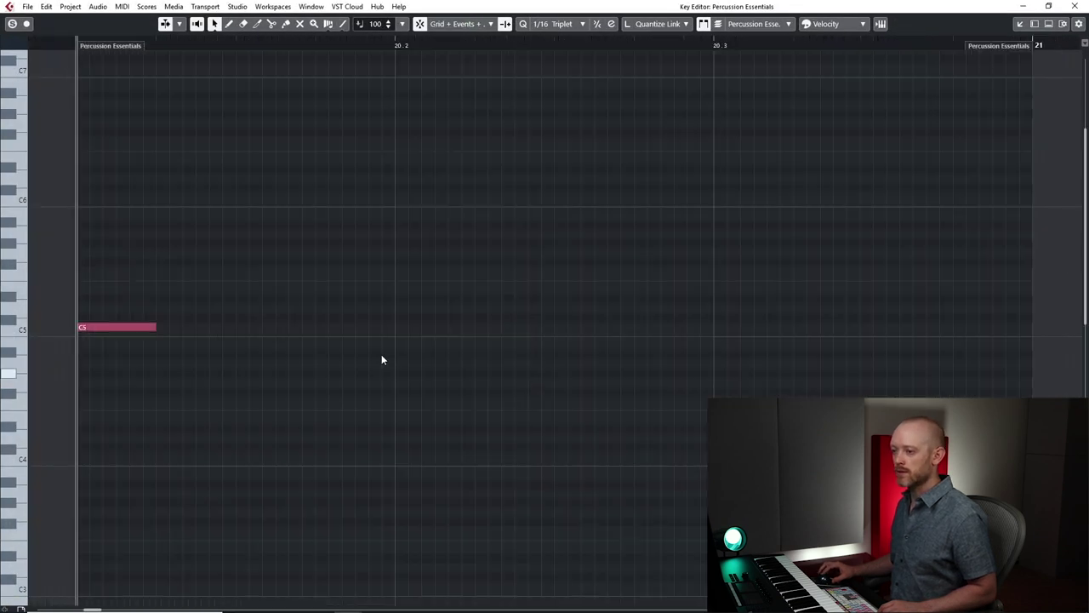
click(1073, 6)
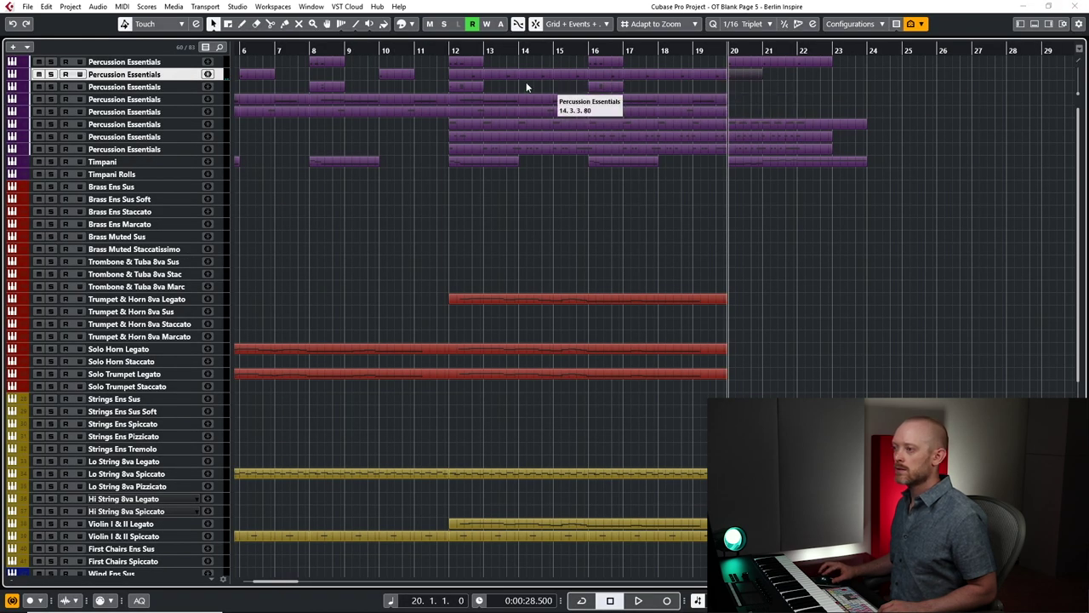
click(466, 88)
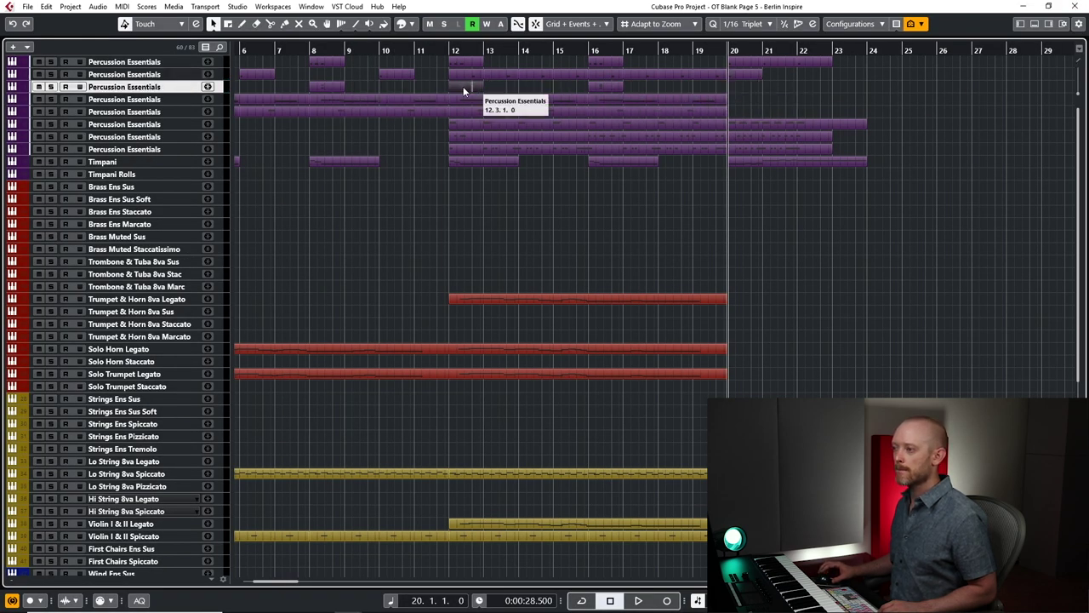
double_click(738, 85)
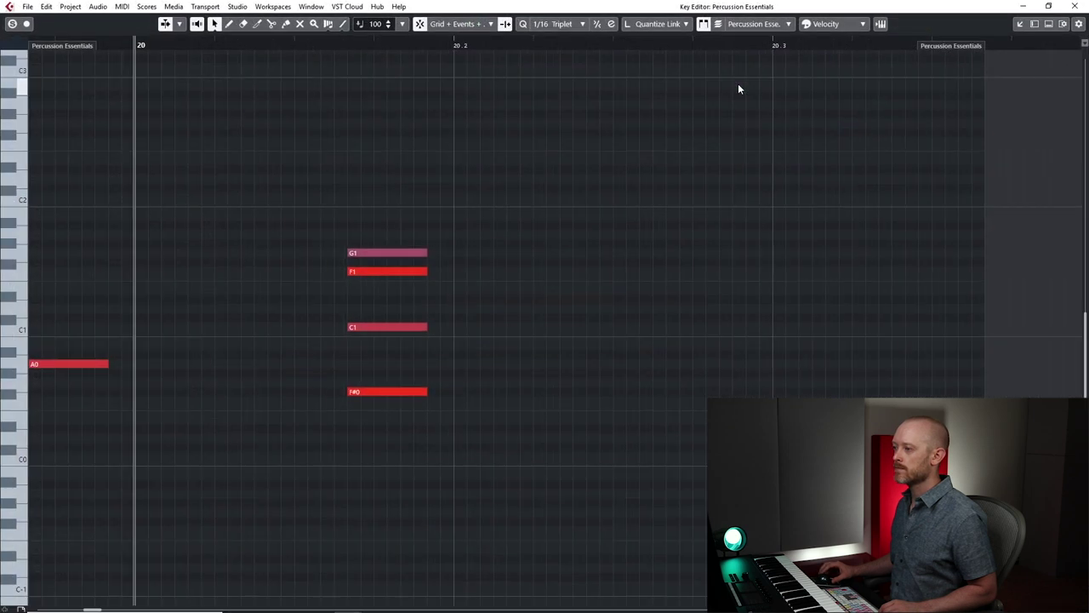
click(1077, 6)
click(729, 25)
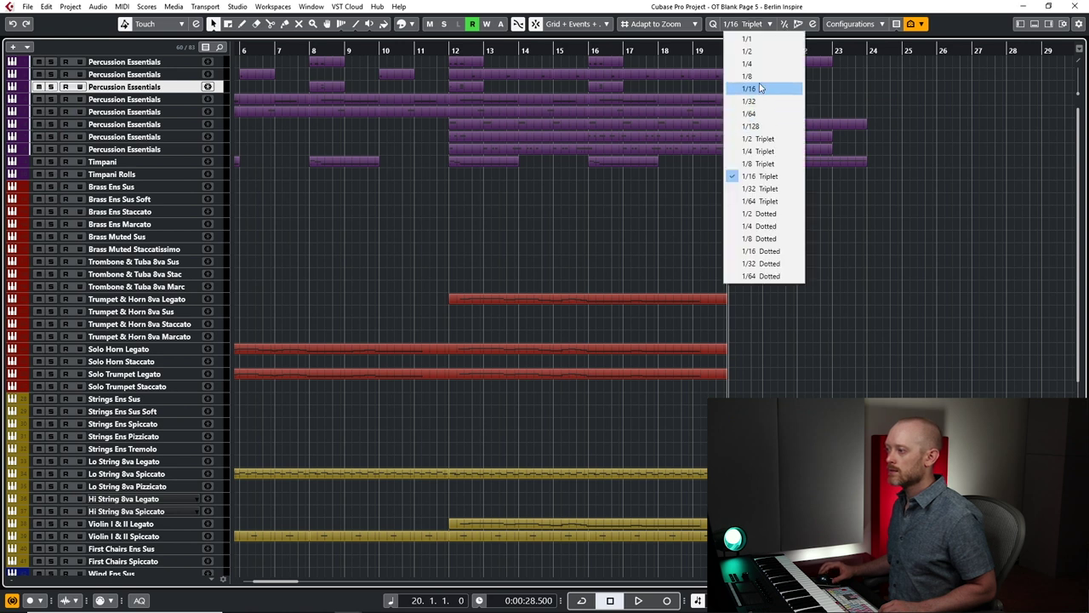
click(760, 89)
drag(742, 78, 744, 86)
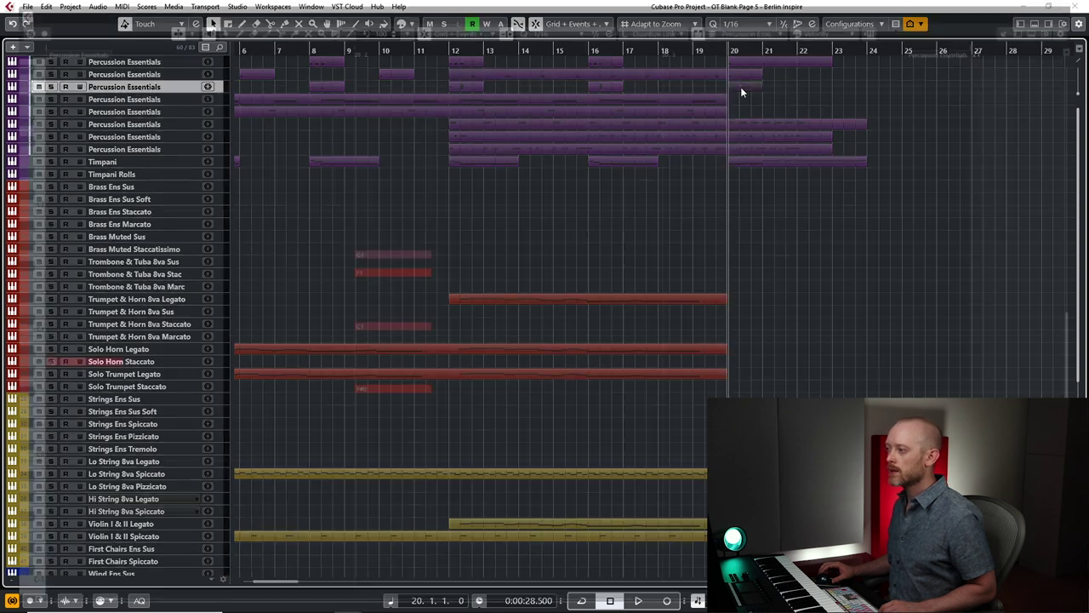
Open the duplicated event and move its G1, F1, C1 and F#0 hits from 20.2 to bar 22, enlarging the part to fit.
double_click(741, 87)
key(space)
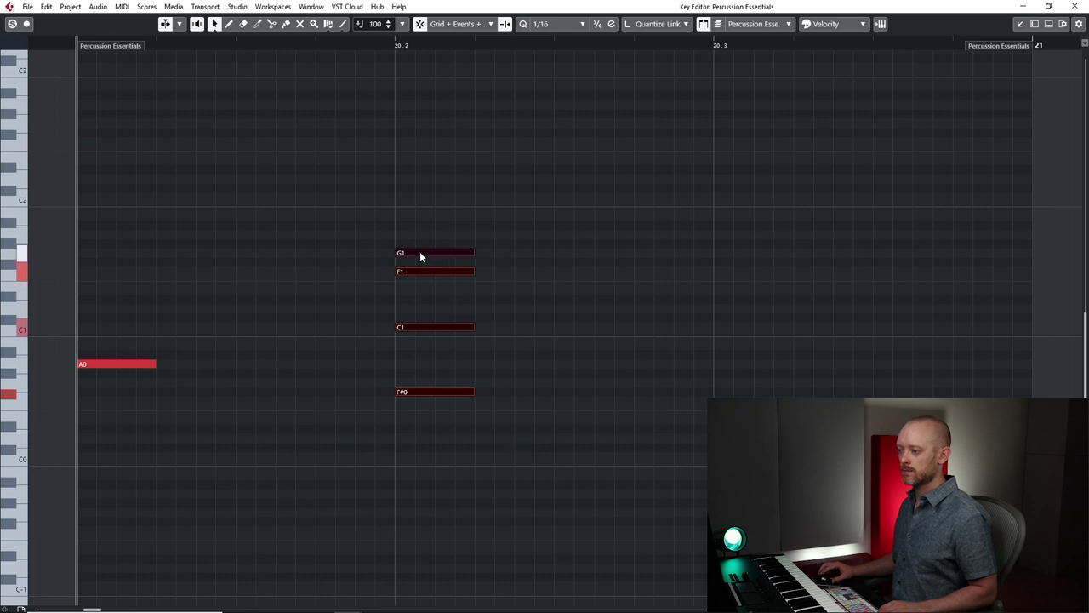
drag(420, 253, 1060, 255)
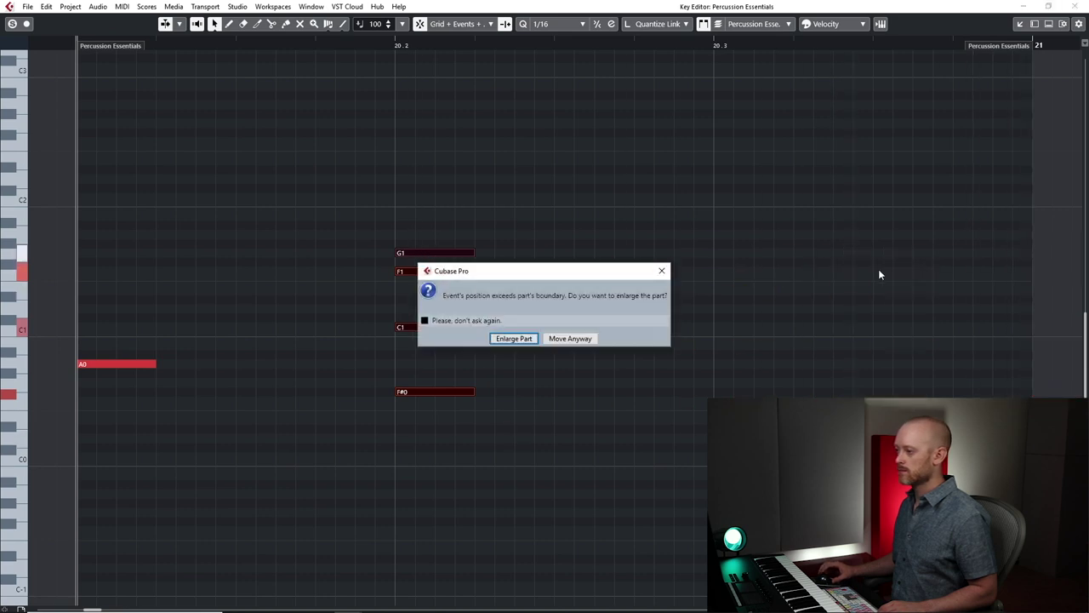
click(511, 339)
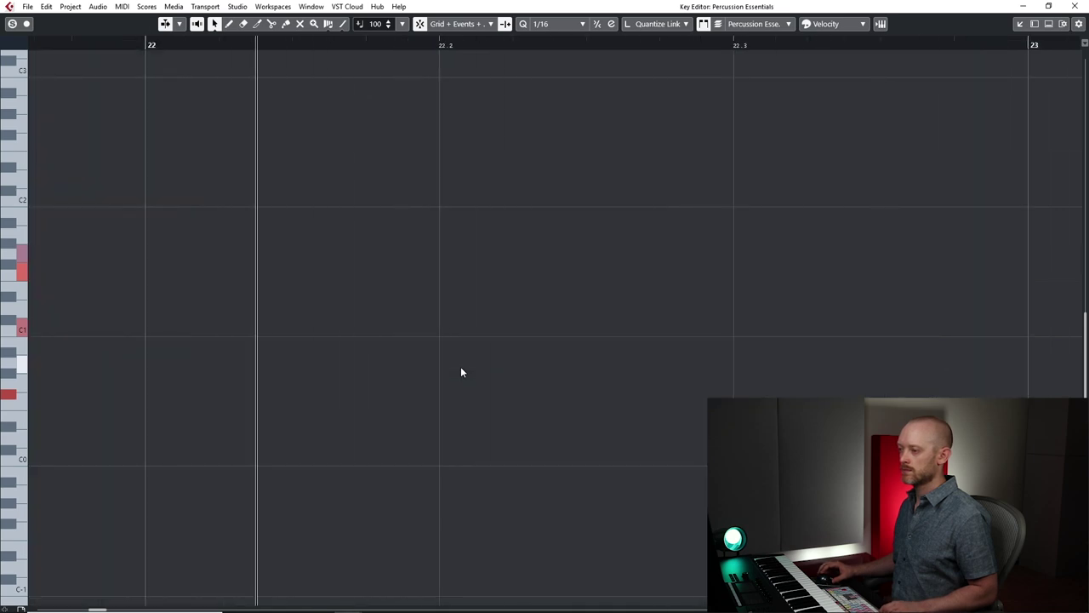
scroll(461, 368, down, 3)
key(space)
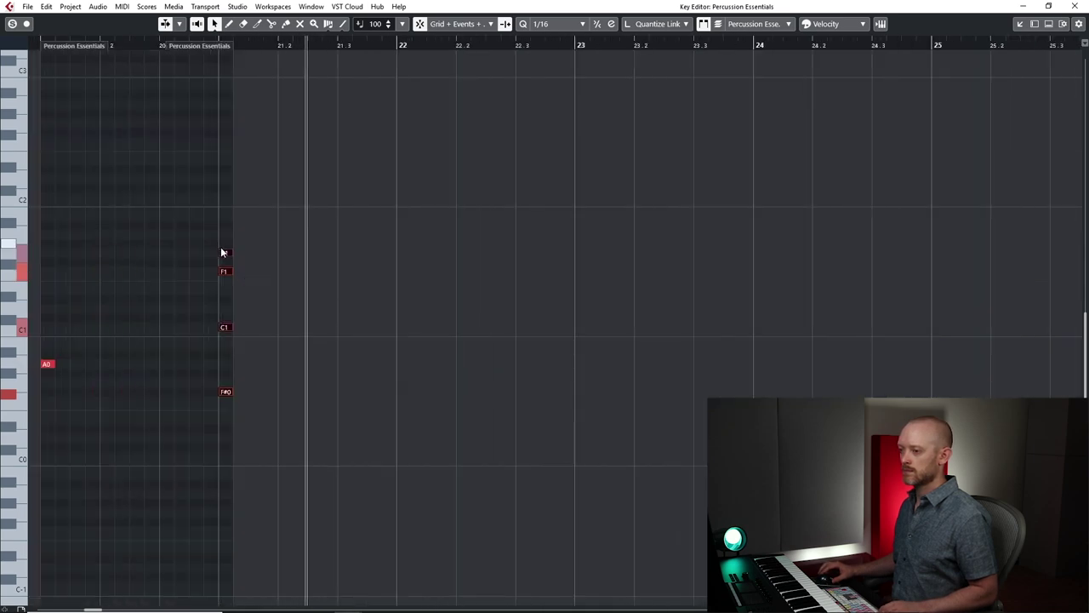
drag(226, 254, 409, 252)
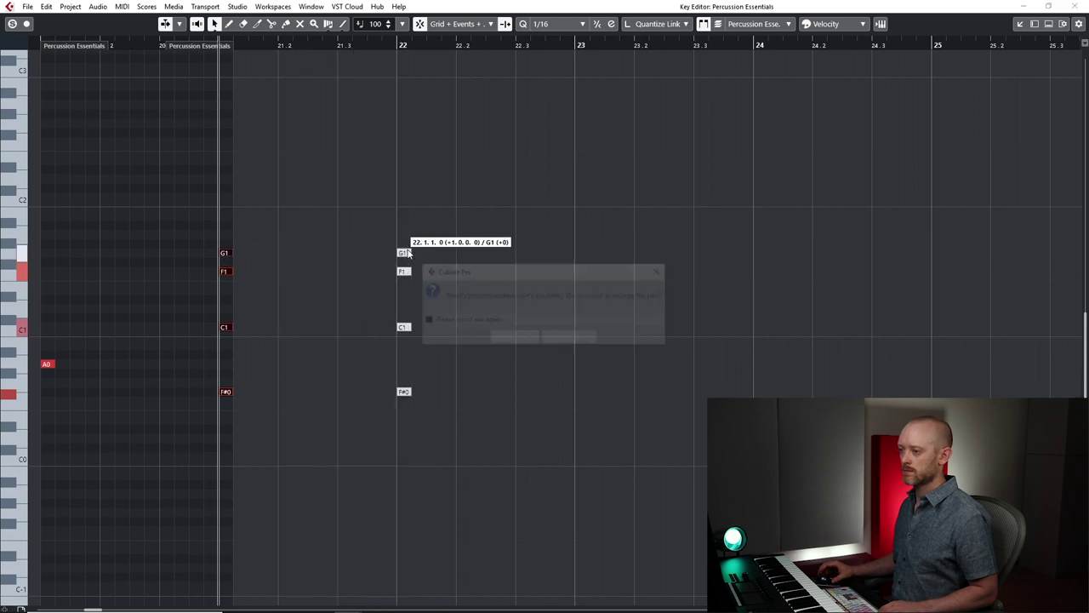
click(513, 339)
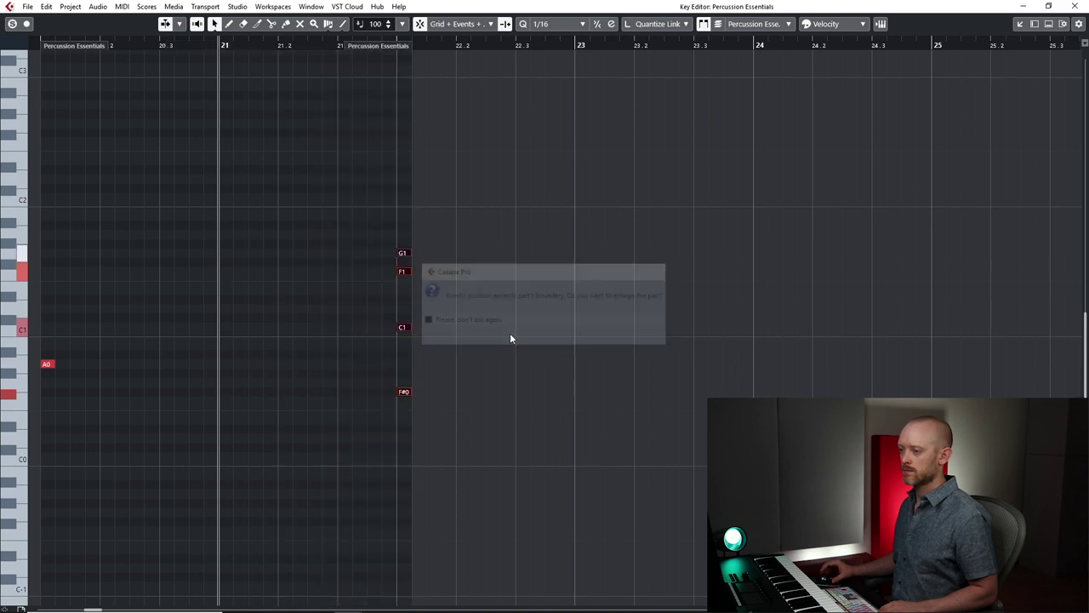
Delete the F1 hit at bar 22, play the part from its opening A0 note and close the editor.
click(403, 273)
click(403, 240)
click(404, 272)
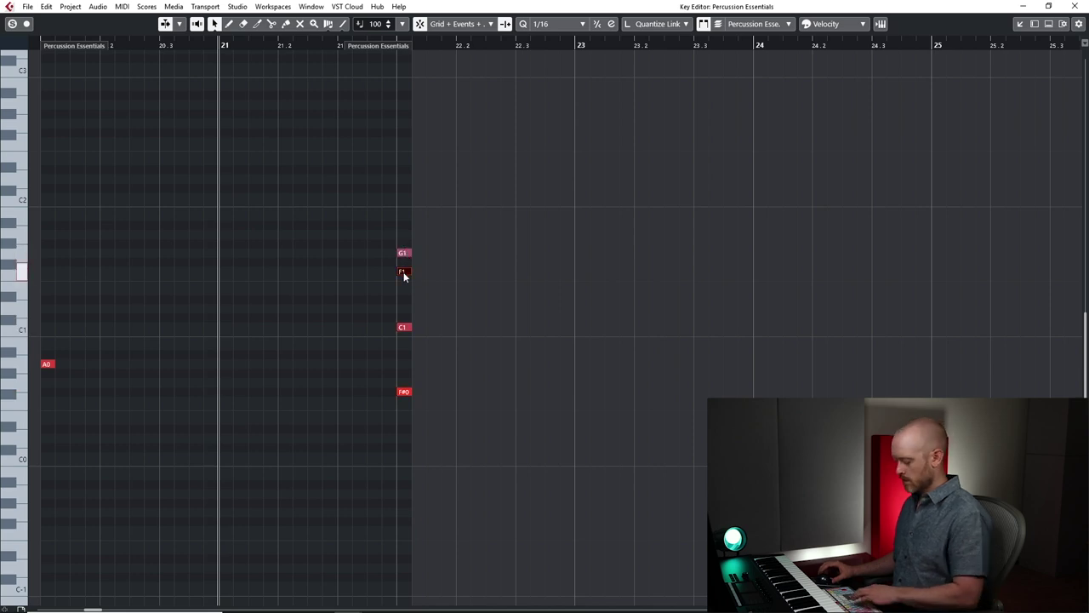
key(Delete)
drag(16, 379, 19, 379)
key(l)
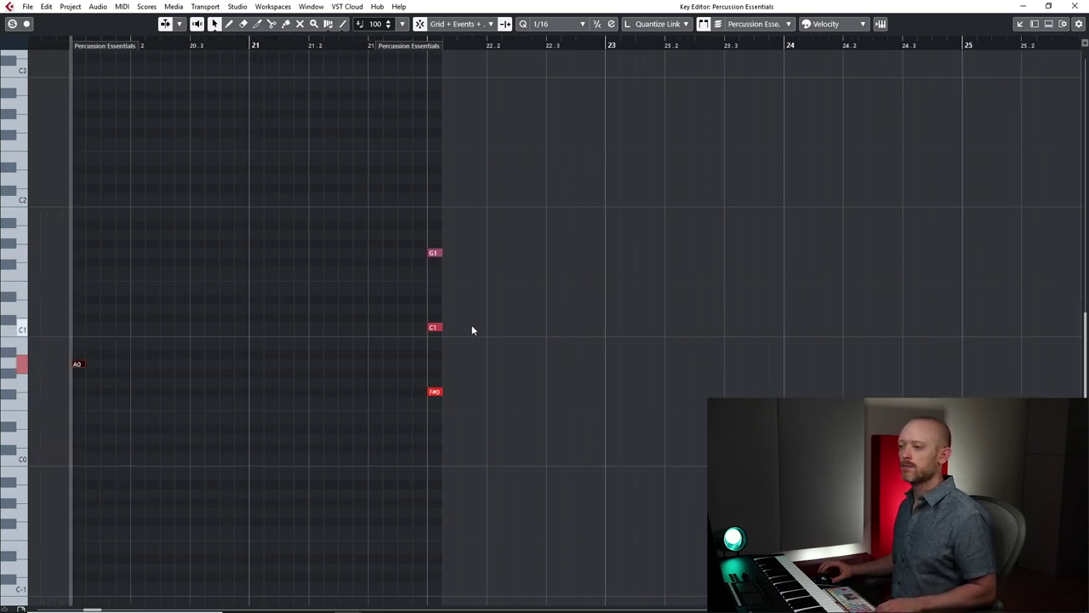
key(space)
click(1072, 6)
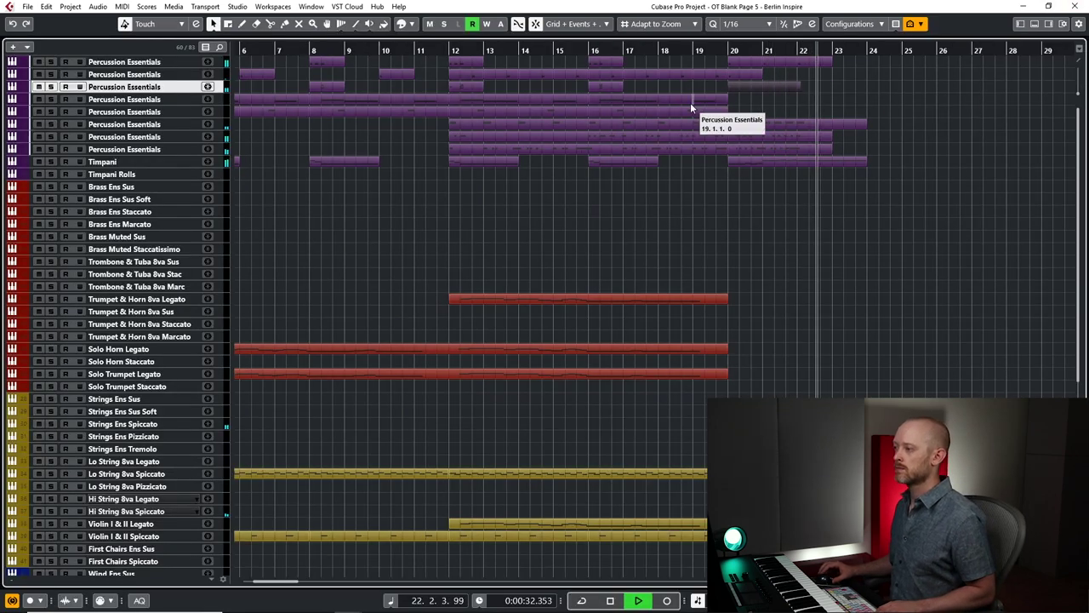
key(space)
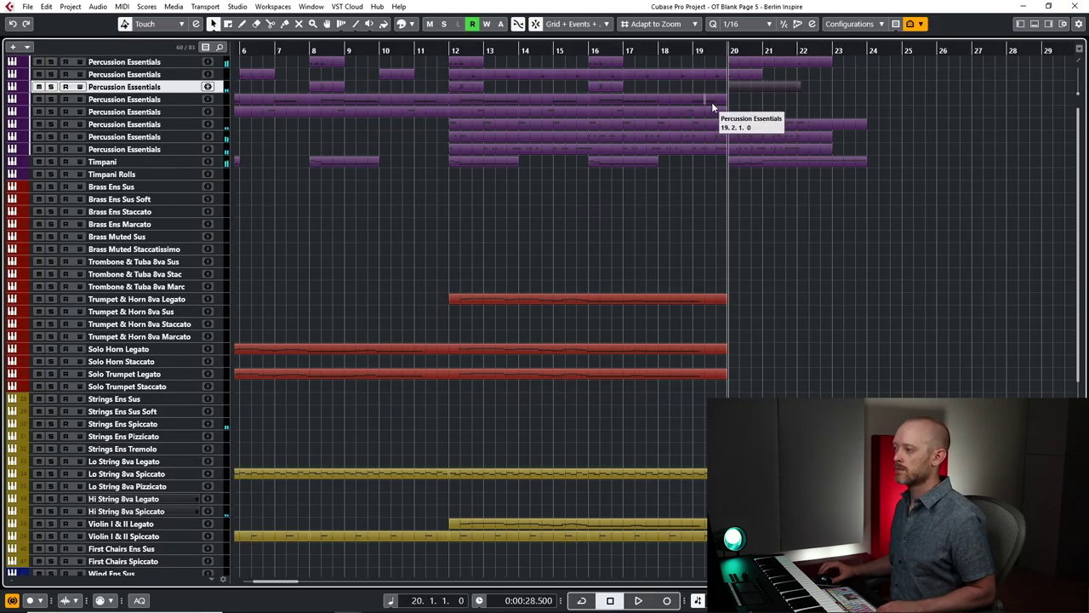
Open the bar 20 event on the second Percussion Essentials track above Timpani and quantize its three G3 hits to 1/16.
double_click(803, 150)
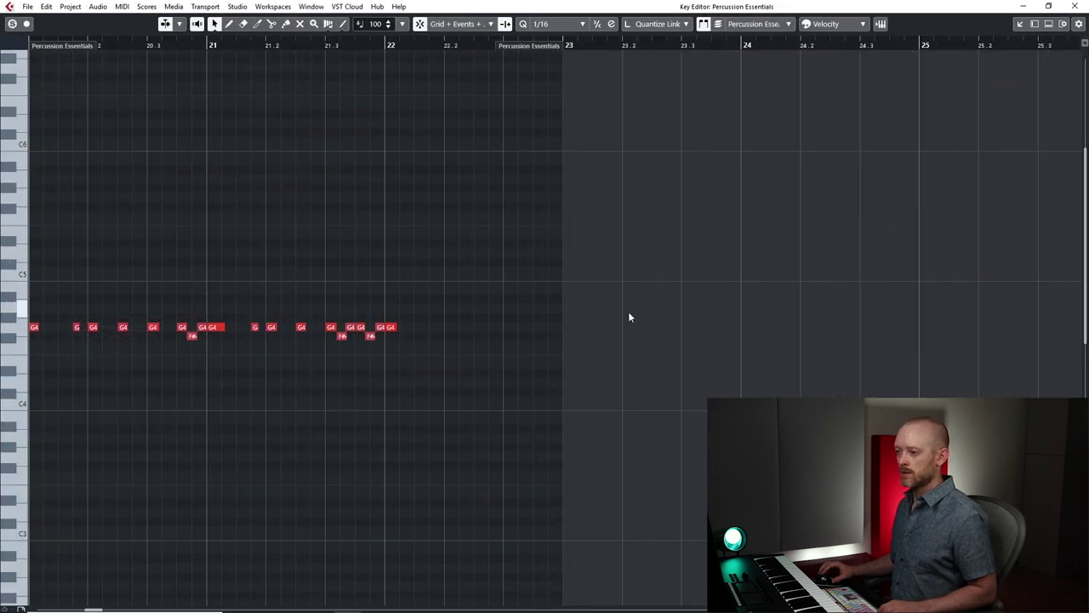
click(1073, 6)
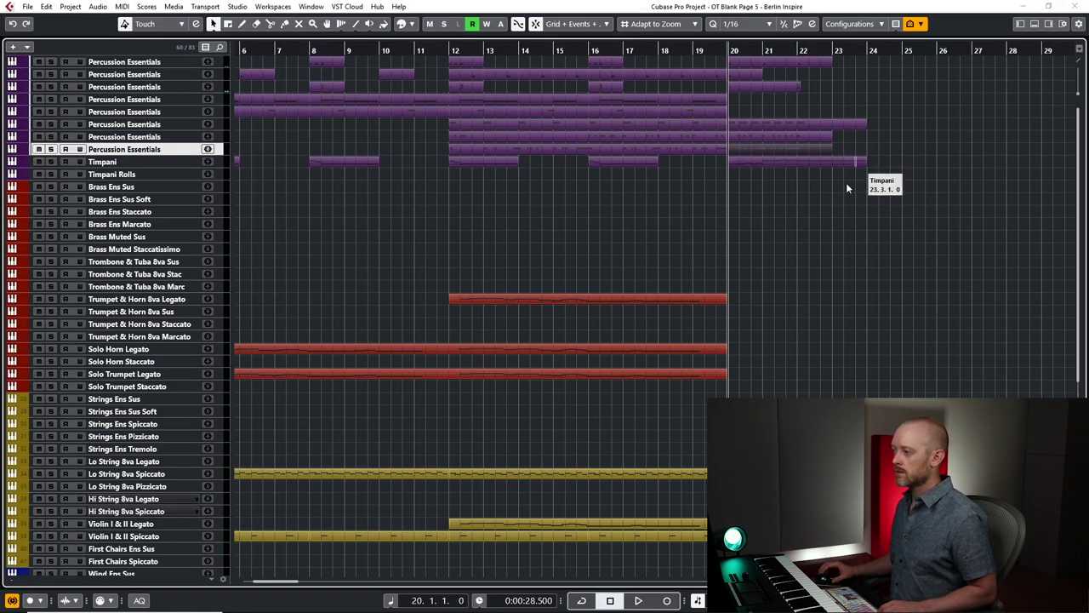
double_click(783, 134)
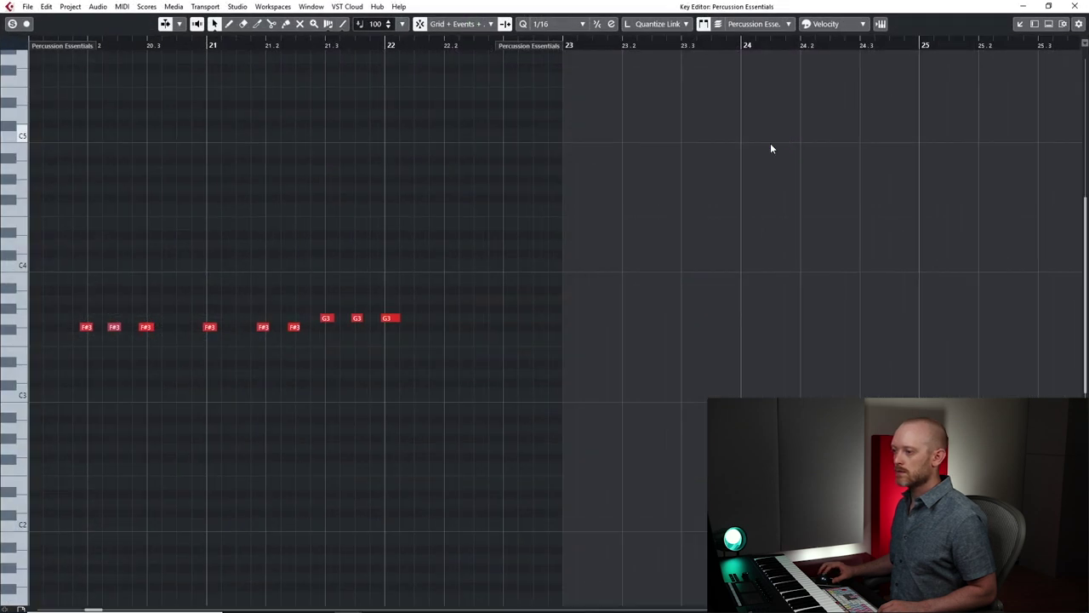
key(shift+f)
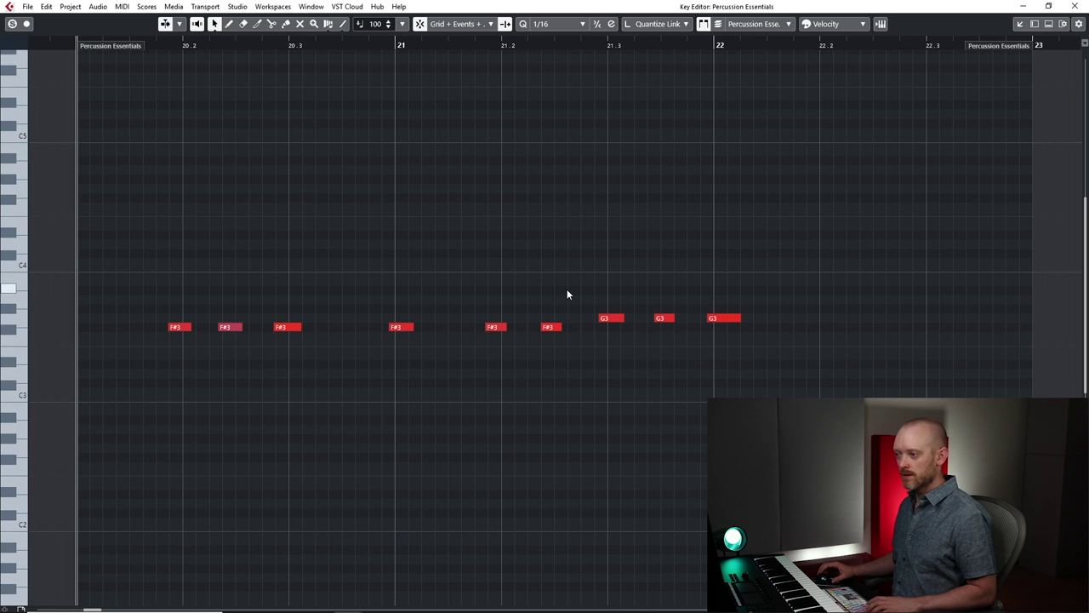
drag(567, 289, 723, 328)
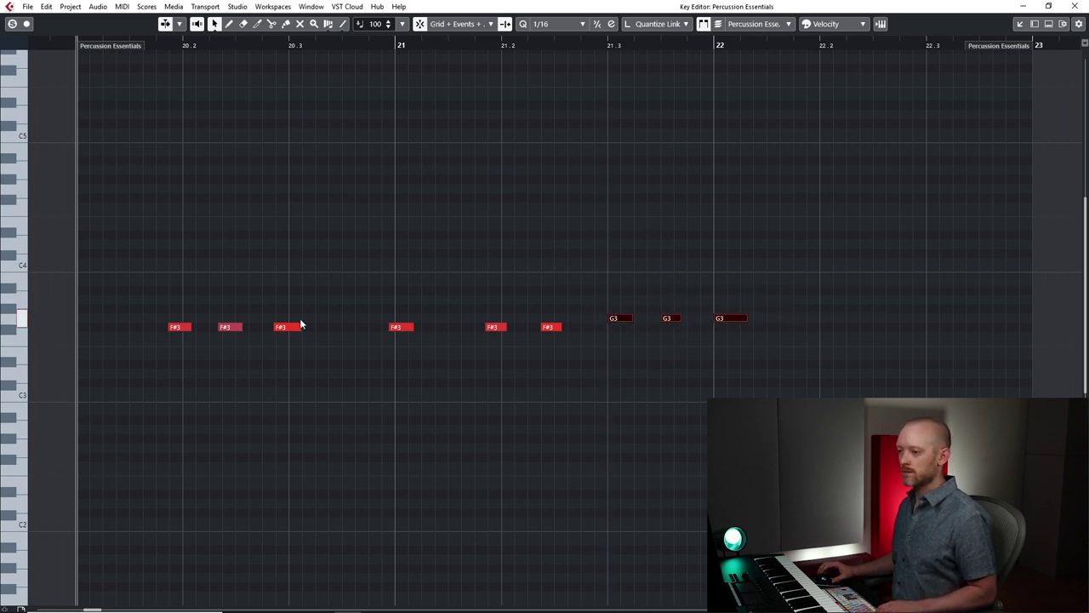
Play the part from its first hit and quantize the six F#3 hits to 1/16.
key(l)
key(space)
key(space)
drag(126, 313, 160, 338)
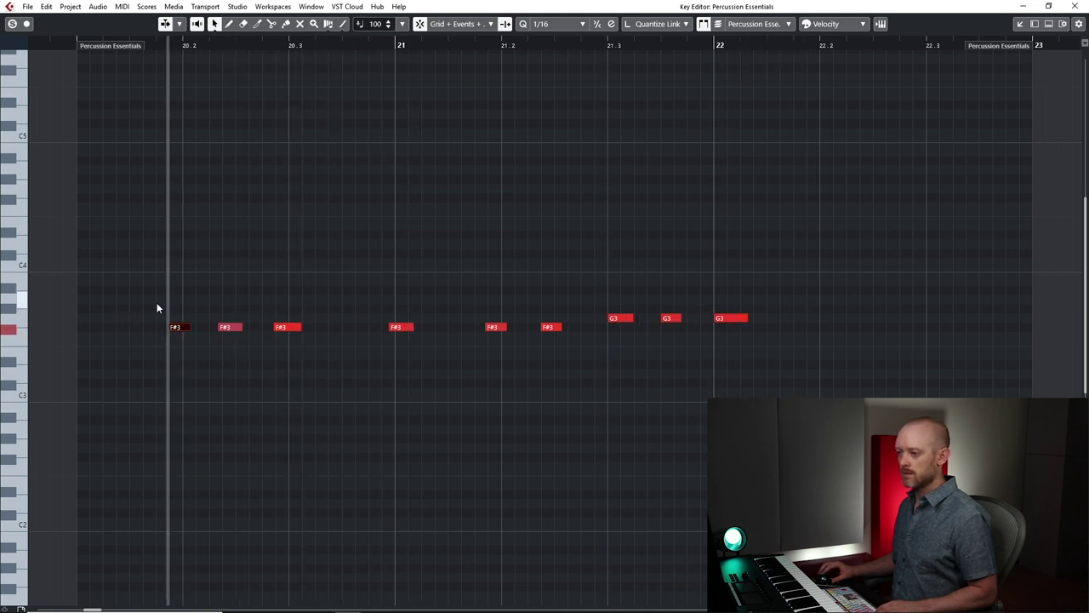
drag(157, 305, 558, 368)
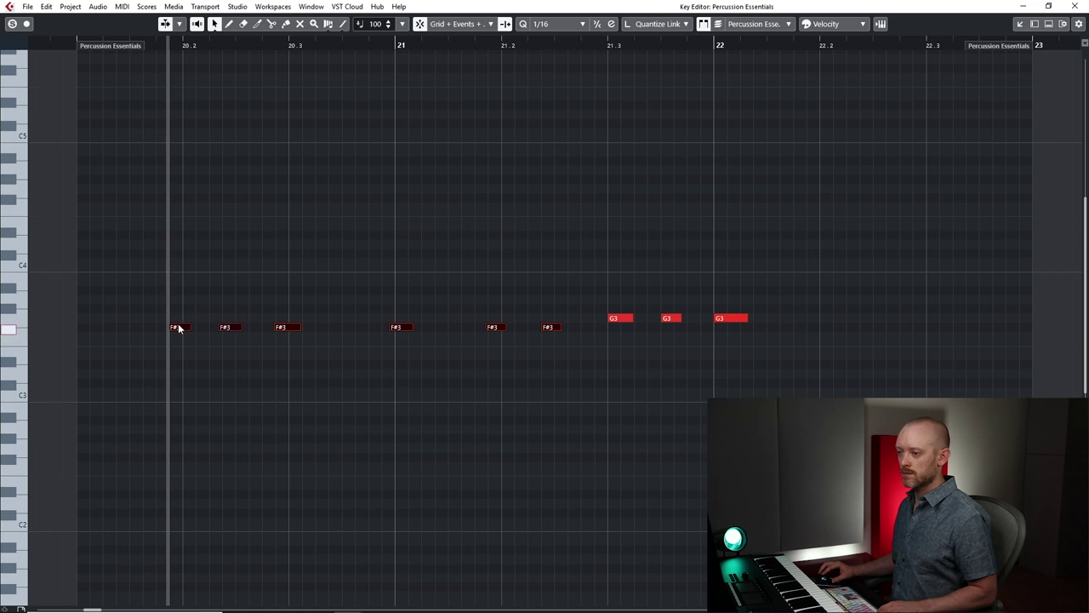
key(q)
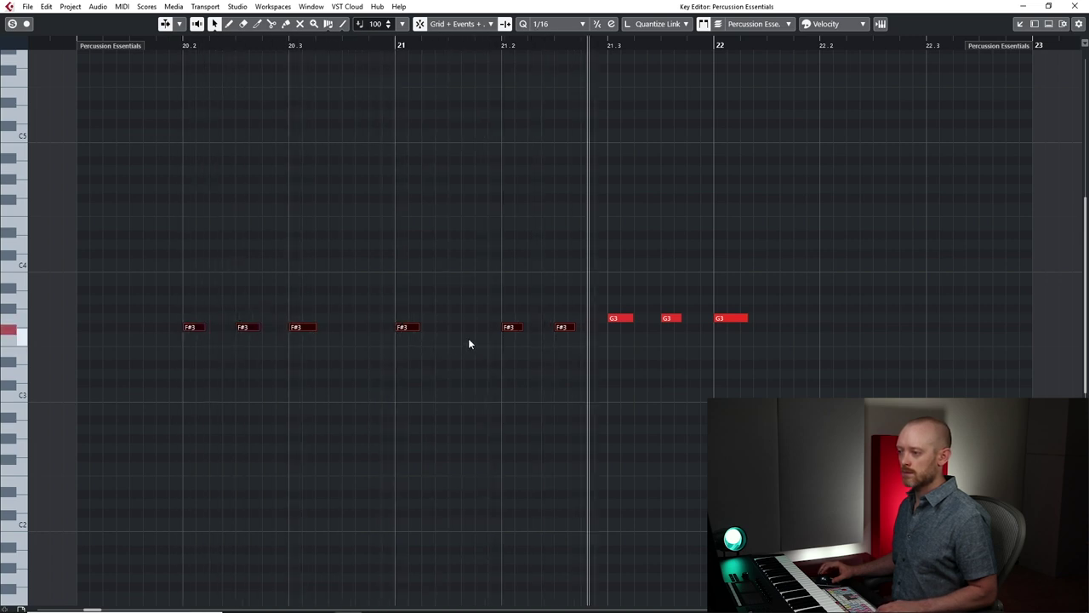
key(space)
Shift the six F#3 hits slightly ahead of the grid, play the part from its first hit and close the editor.
drag(572, 315, 181, 369)
scroll(163, 368, up, 2)
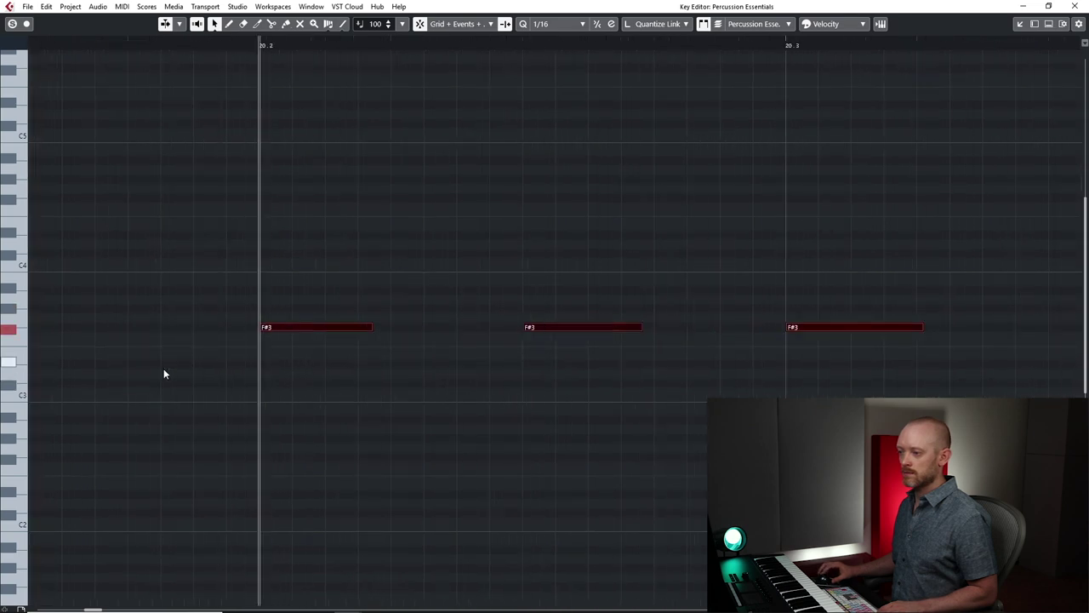
drag(268, 328, 242, 328)
scroll(272, 342, down, 2)
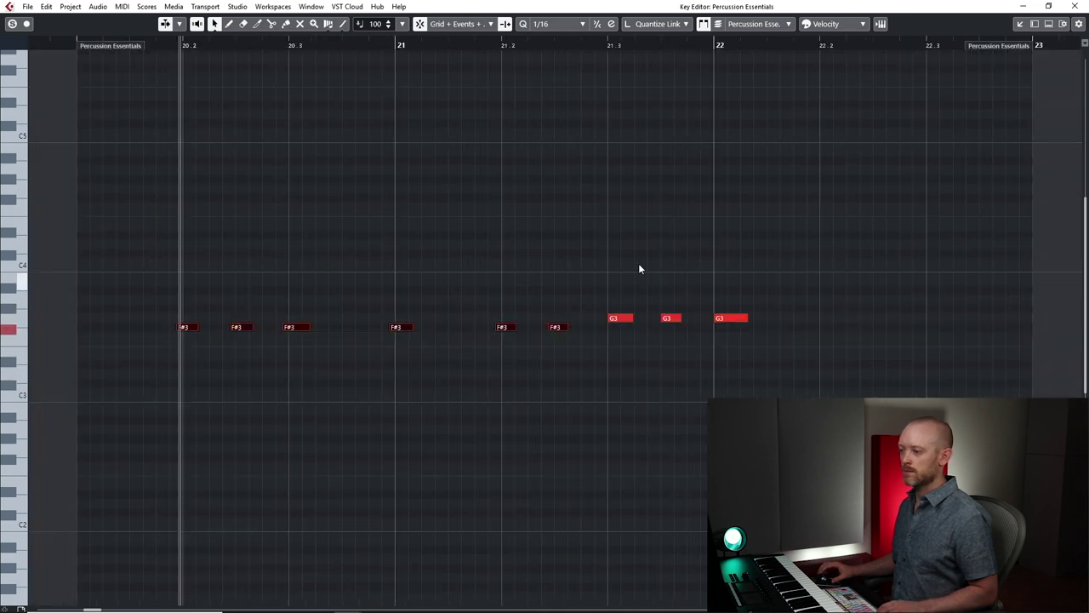
key(space)
key(space)
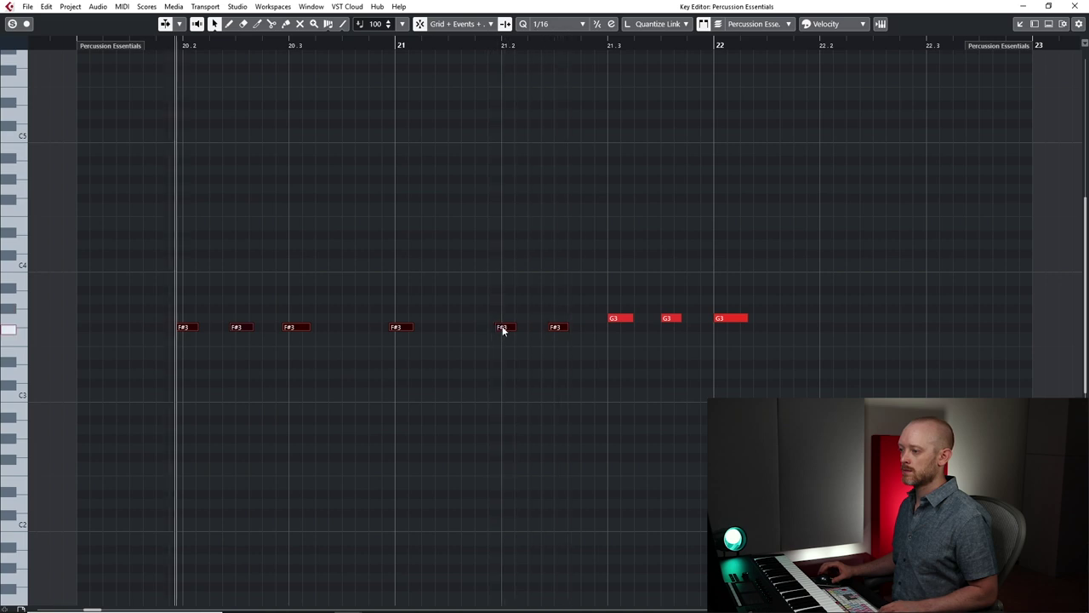
key(space)
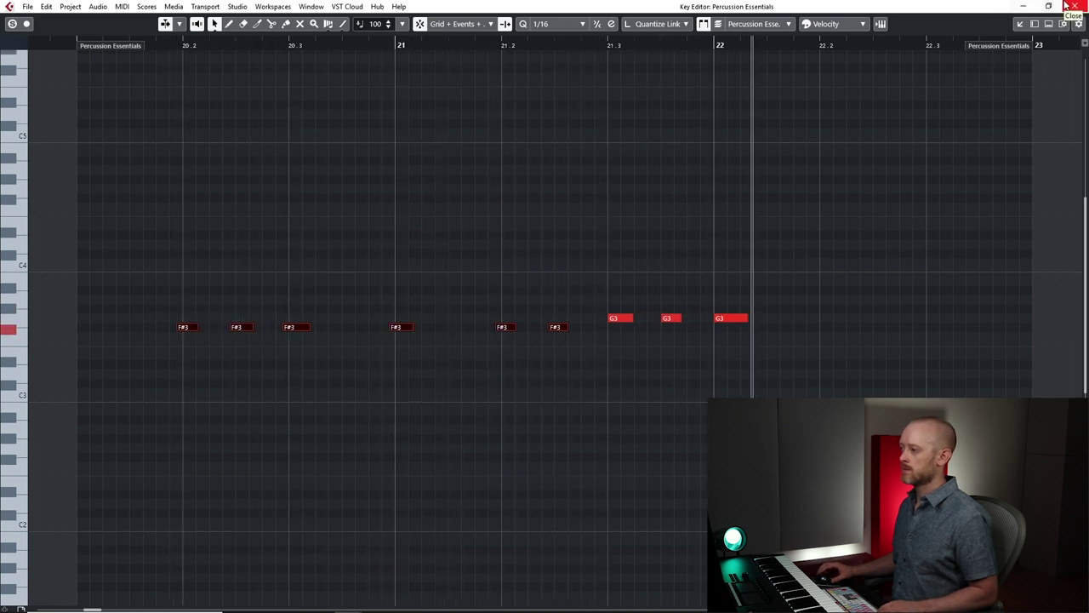
click(1069, 6)
key(space)
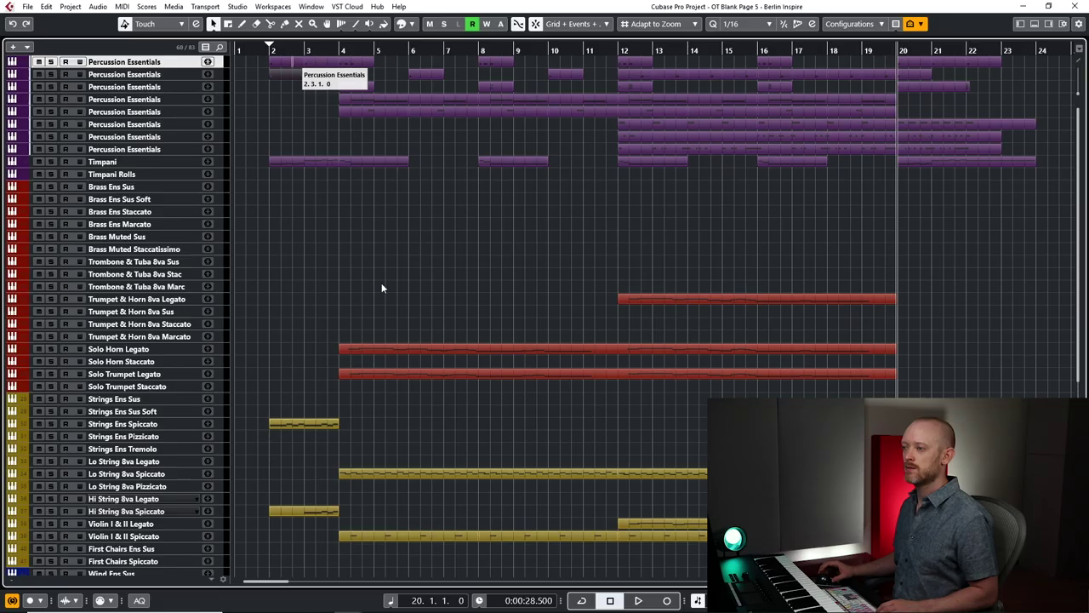
Play the whole arrangement from bar 2 and follow it on the string, wind and lower tracks.
key(KP_1)
key(space)
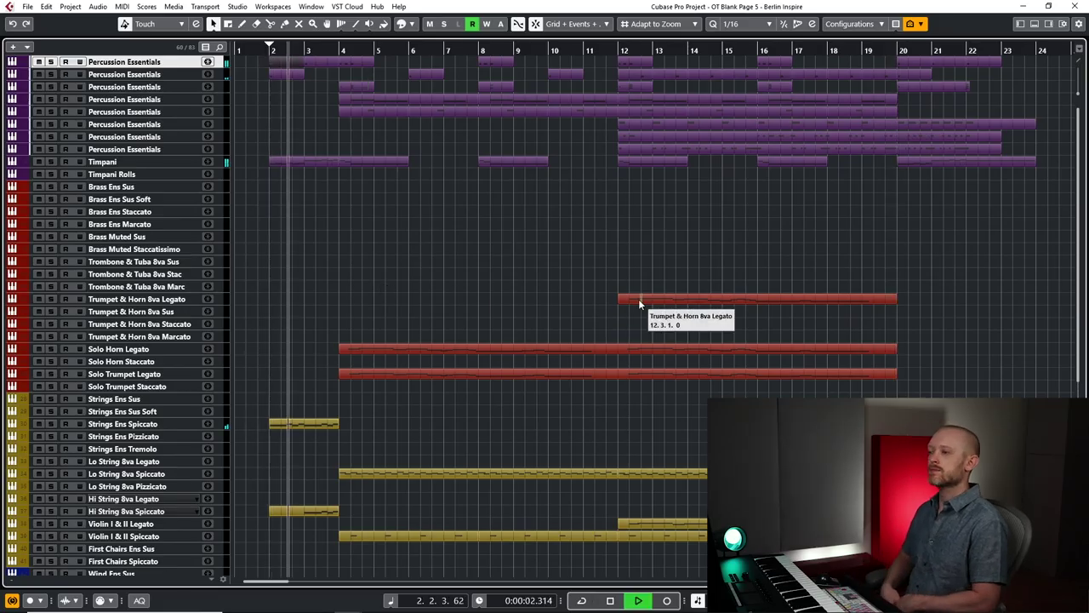
key(space)
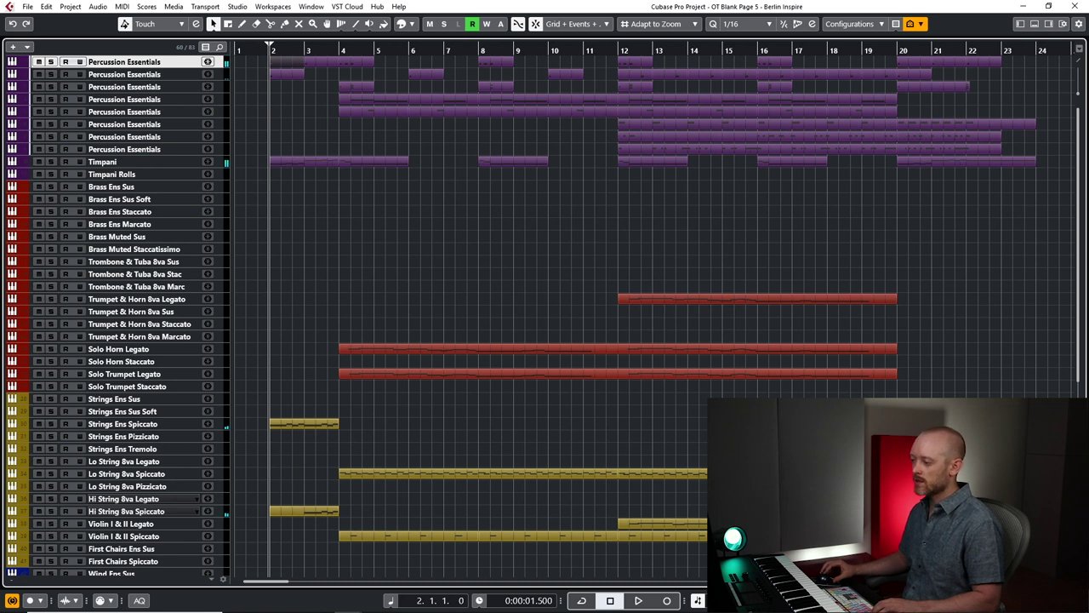
key(space)
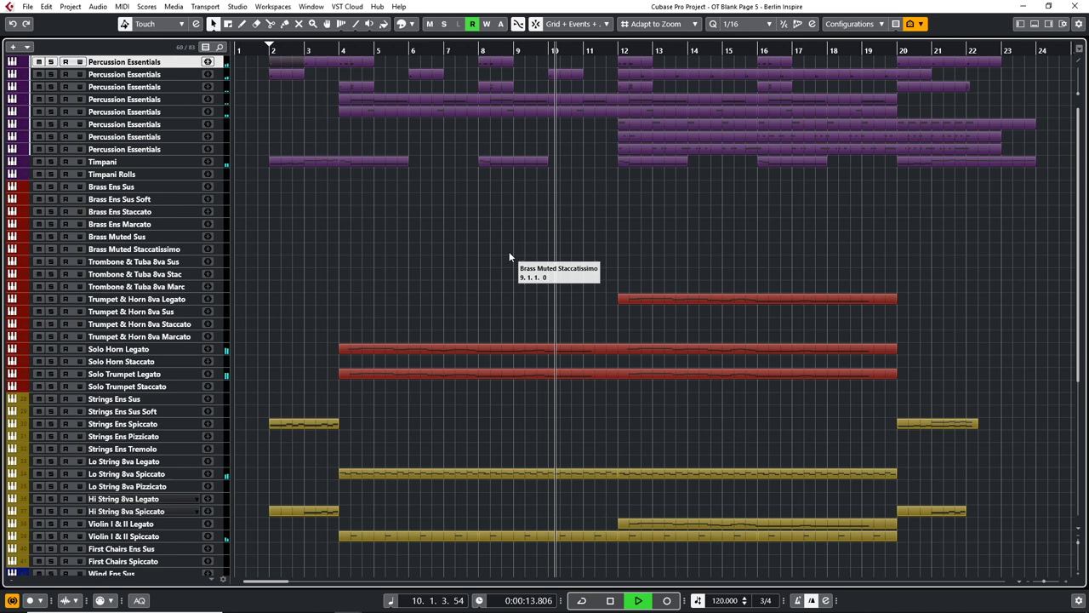
scroll(509, 255, down, 5)
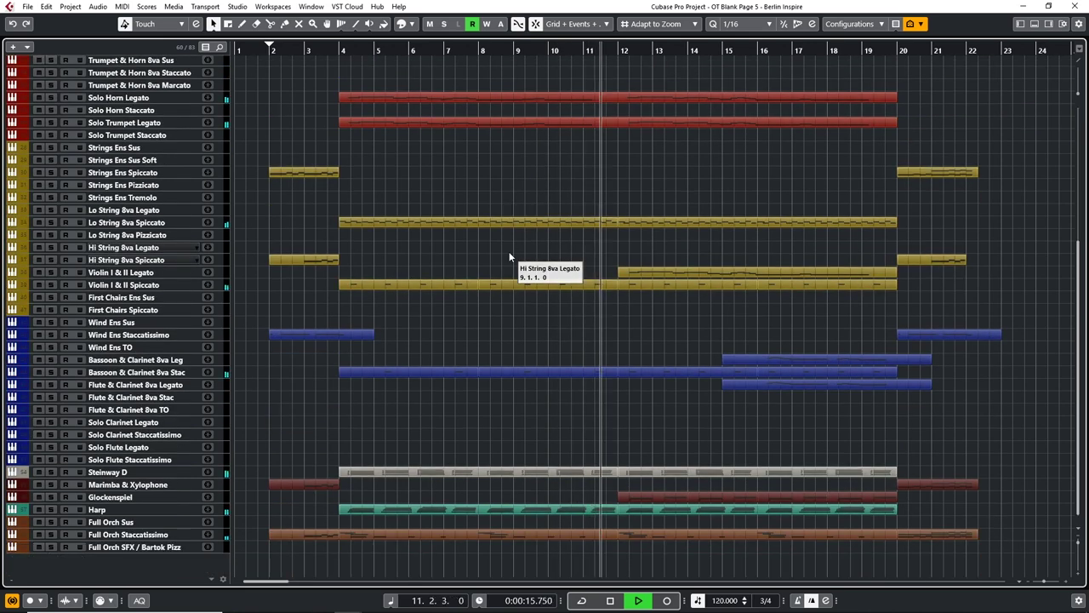